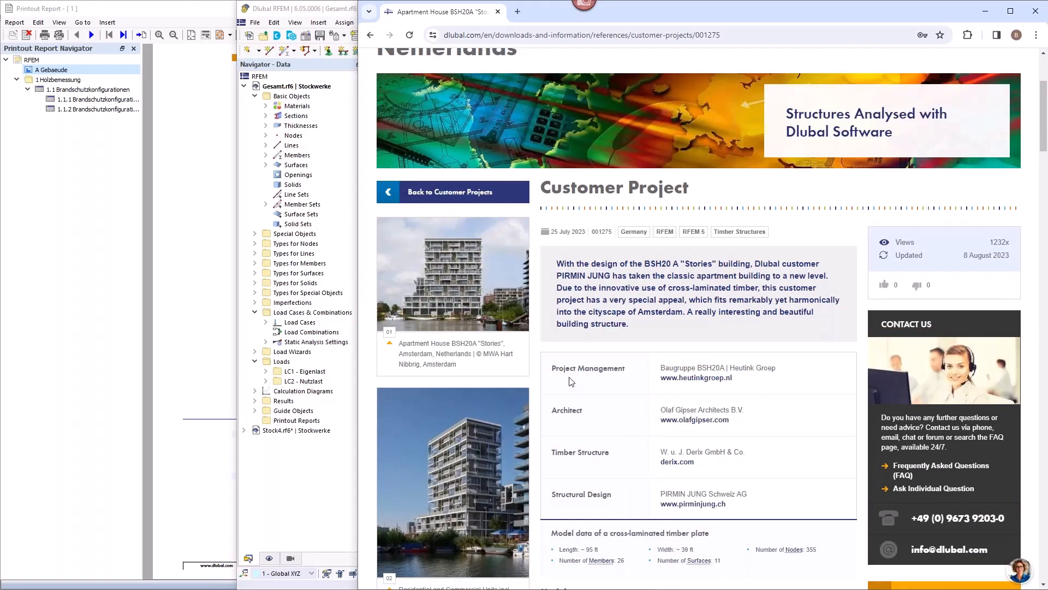
Step: Capture the enlarged photo of the waterfront apartment tower in Snagit and circle the building's lower storeys in red
{"action": "scroll", "coordinate": [571, 381], "scroll_direction": "down", "scroll_amount": 3}
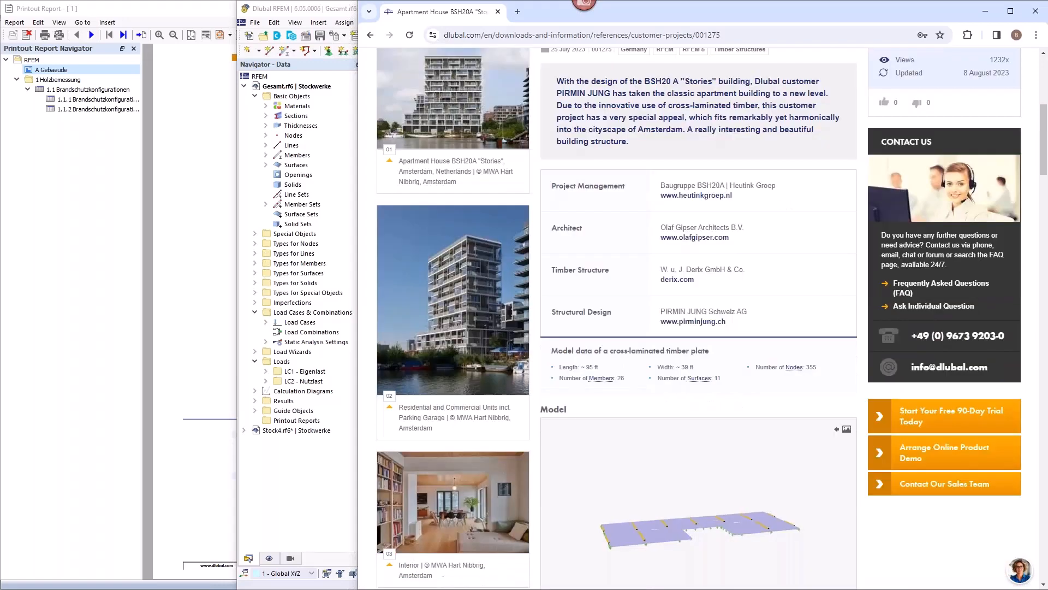
{"action": "left_click", "coordinate": [466, 306]}
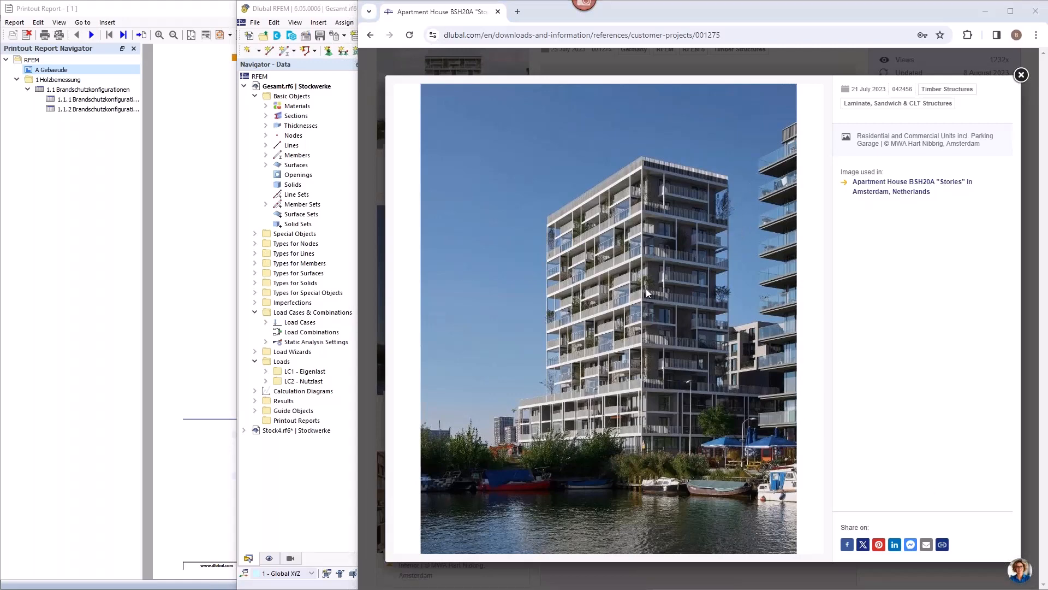
{"action": "key", "text": "Print"}
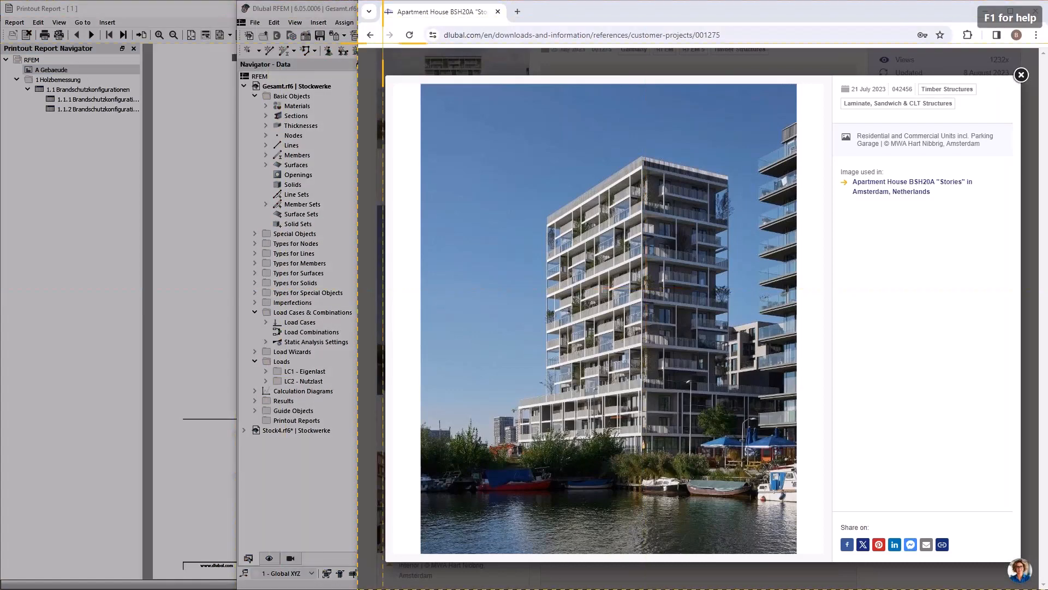
{"action": "left_click_drag", "start_coordinate": [362, 47], "coordinate": [843, 520]}
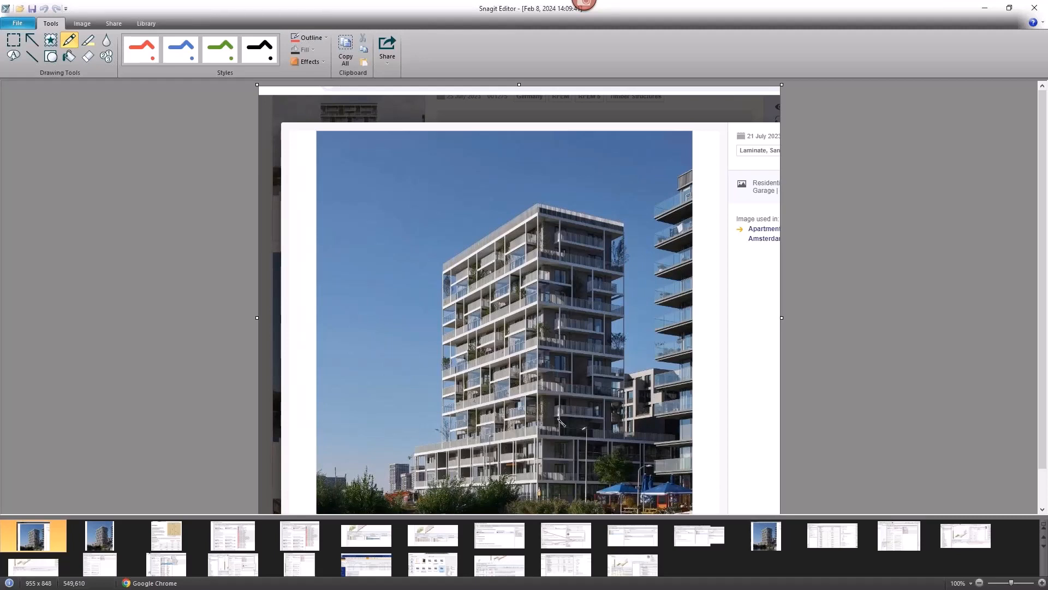
{"action": "mouse_move", "coordinate": [560, 422]}
{"action": "left_mouse_down"}
{"action": "mouse_move", "coordinate": [380, 427]}
{"action": "mouse_move", "coordinate": [389, 467]}
{"action": "mouse_move", "coordinate": [655, 474]}
{"action": "mouse_move", "coordinate": [633, 428]}
{"action": "mouse_move", "coordinate": [560, 427]}
{"action": "left_mouse_up"}
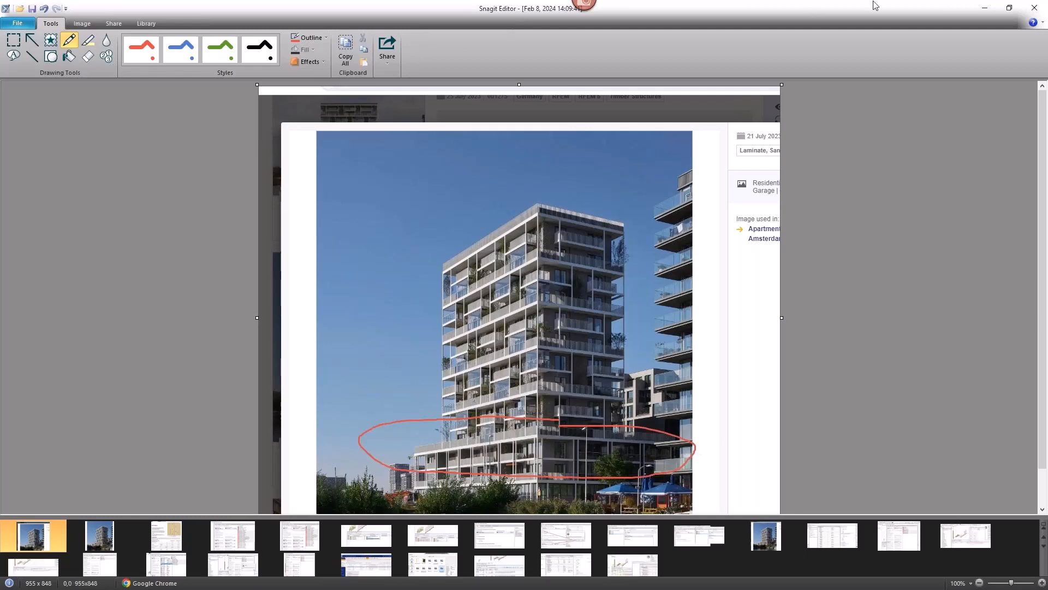
{"action": "left_click", "coordinate": [986, 9]}
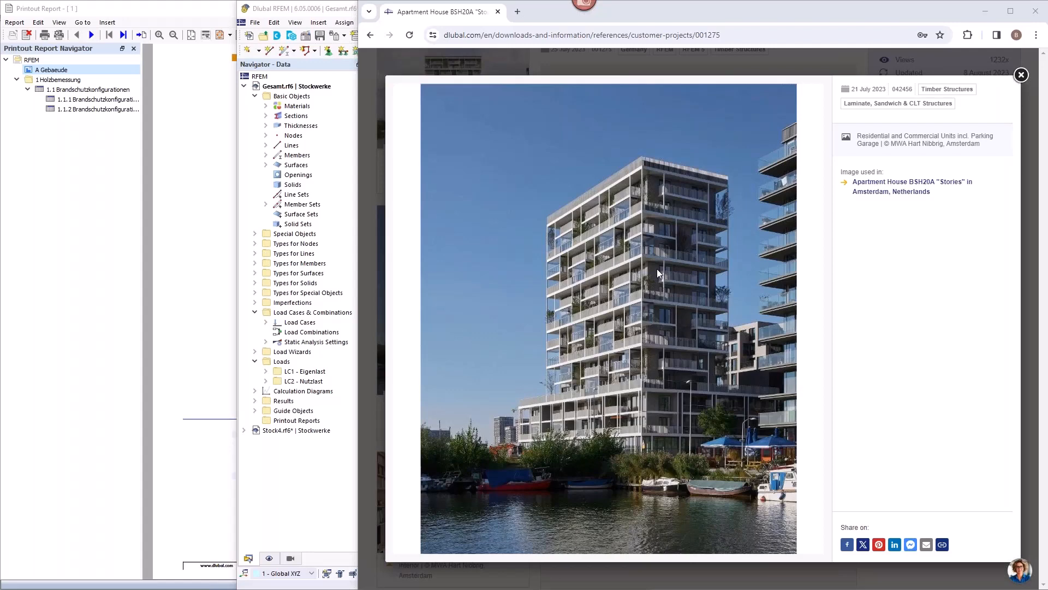
Step: Switch to RFEM and view the LC1 Eigenlast and LC2 Nutzlast loads on all storeys of the Gesamt.rf6 model
{"action": "left_click", "coordinate": [338, 11]}
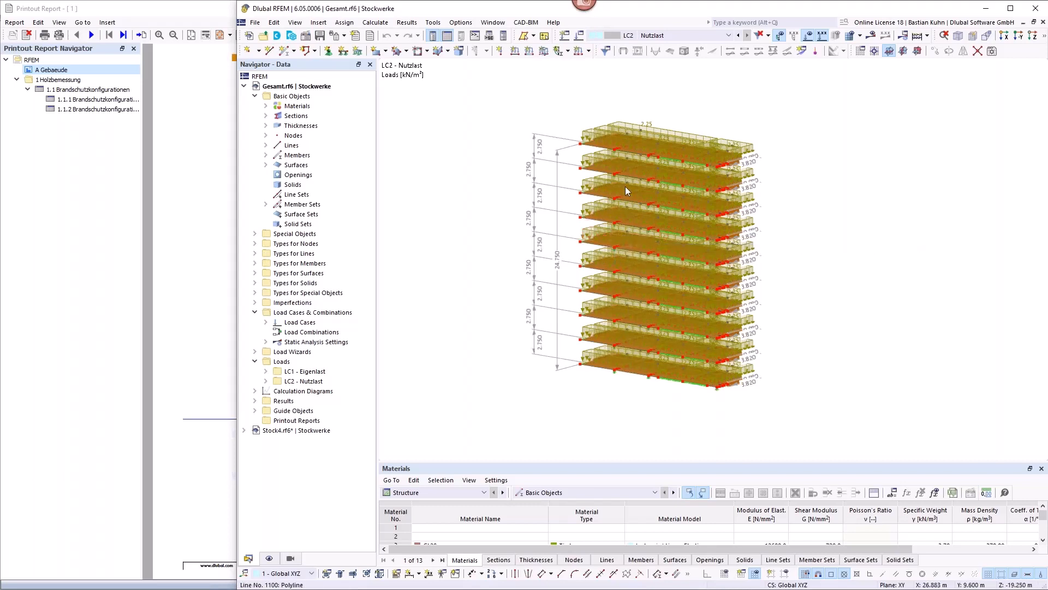
{"action": "left_click", "coordinate": [704, 36]}
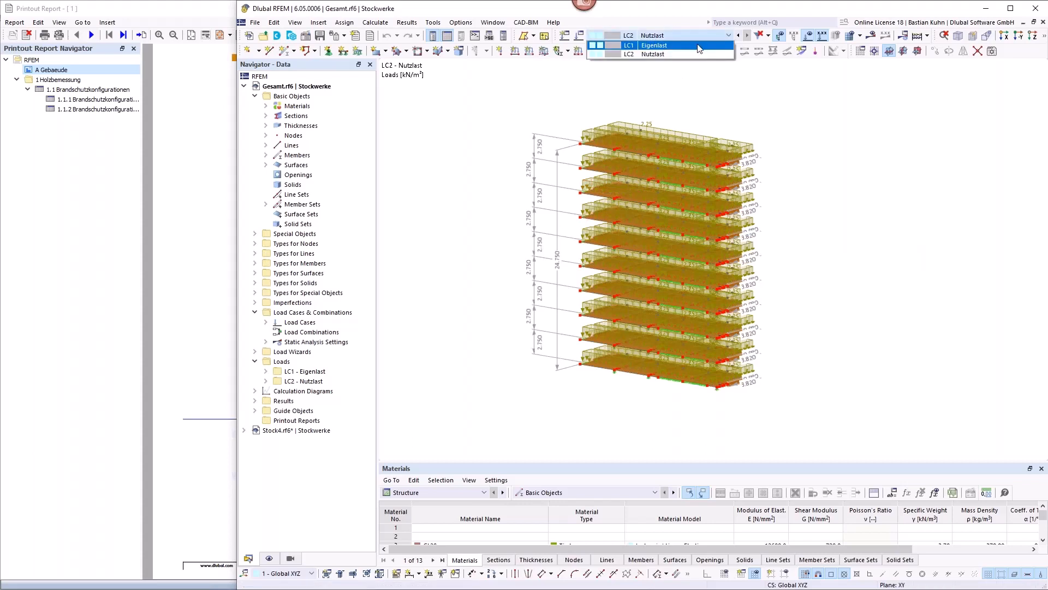
{"action": "left_click", "coordinate": [654, 43]}
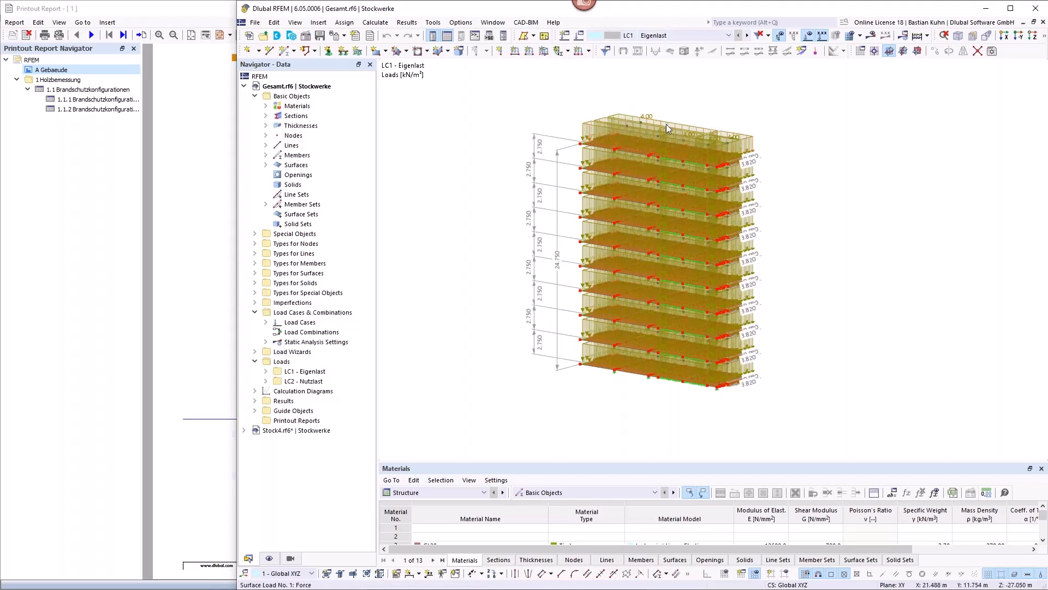
{"action": "left_click", "coordinate": [747, 36]}
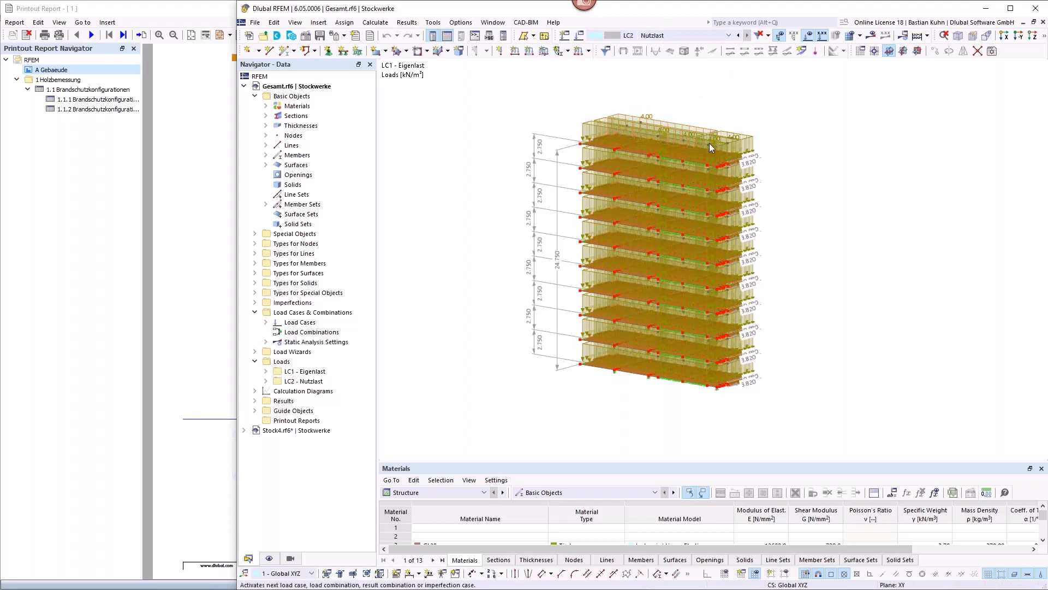
{"action": "left_click", "coordinate": [649, 140]}
{"action": "scroll", "coordinate": [650, 181], "scroll_direction": "down", "scroll_amount": 1}
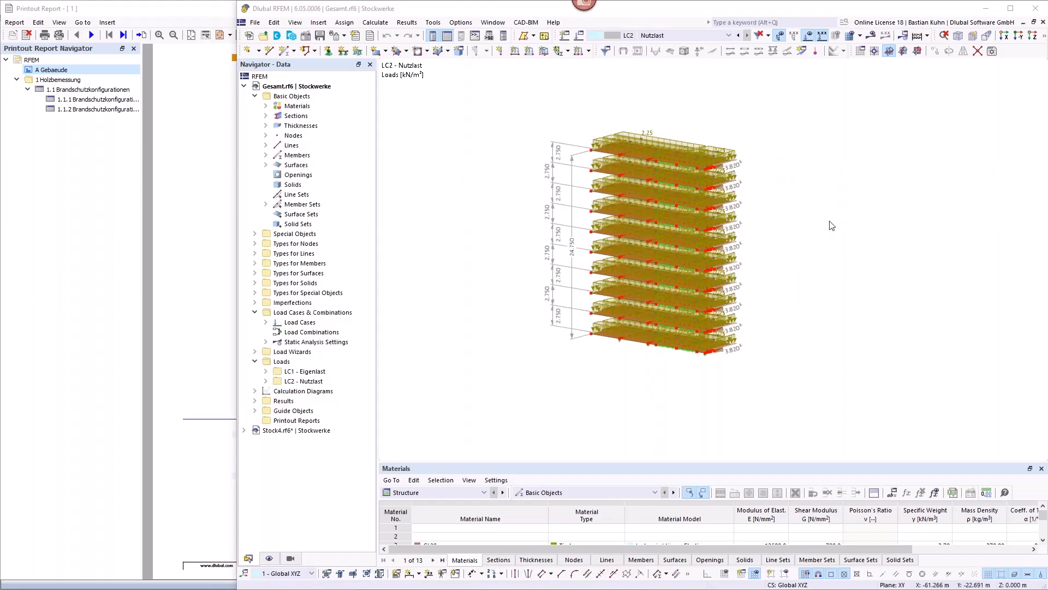
Step: Activate the Stock4.rf6 model and hide its loads so only the support reactions are displayed
{"action": "left_click", "coordinate": [493, 22]}
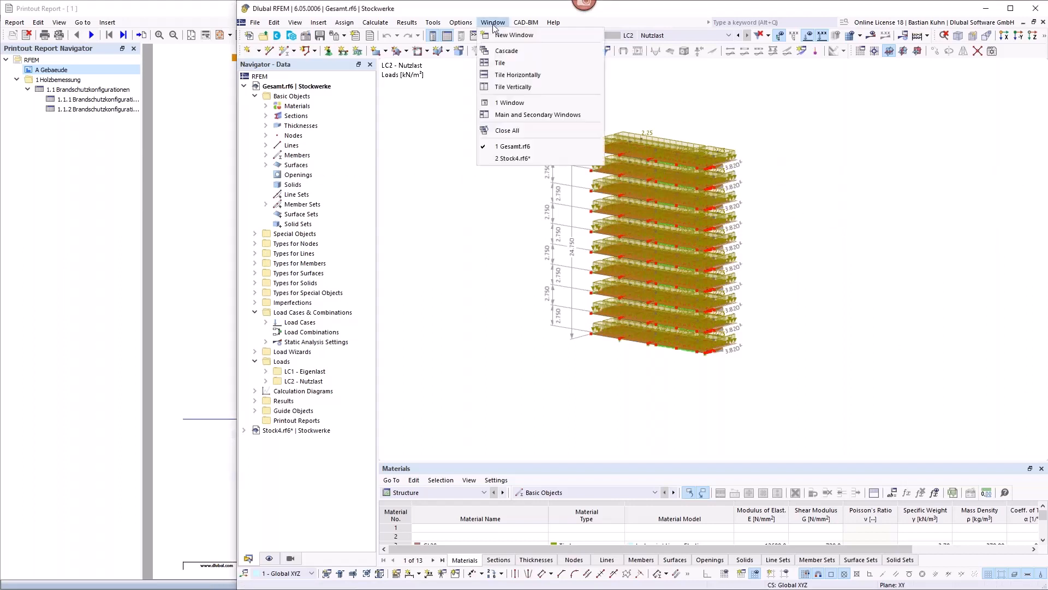
{"action": "left_click", "coordinate": [500, 164]}
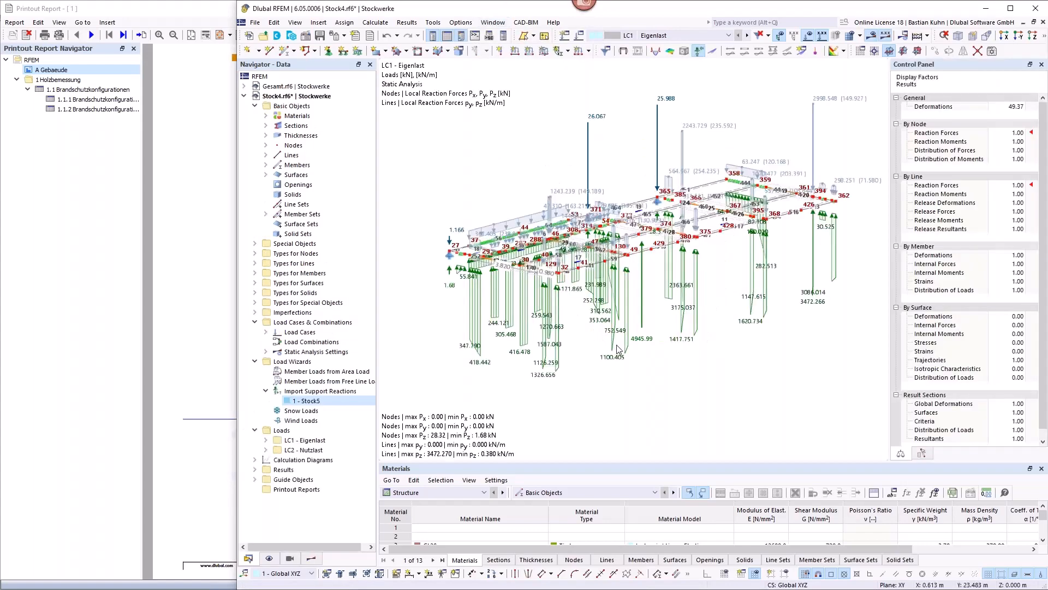
{"action": "left_click", "coordinate": [771, 35]}
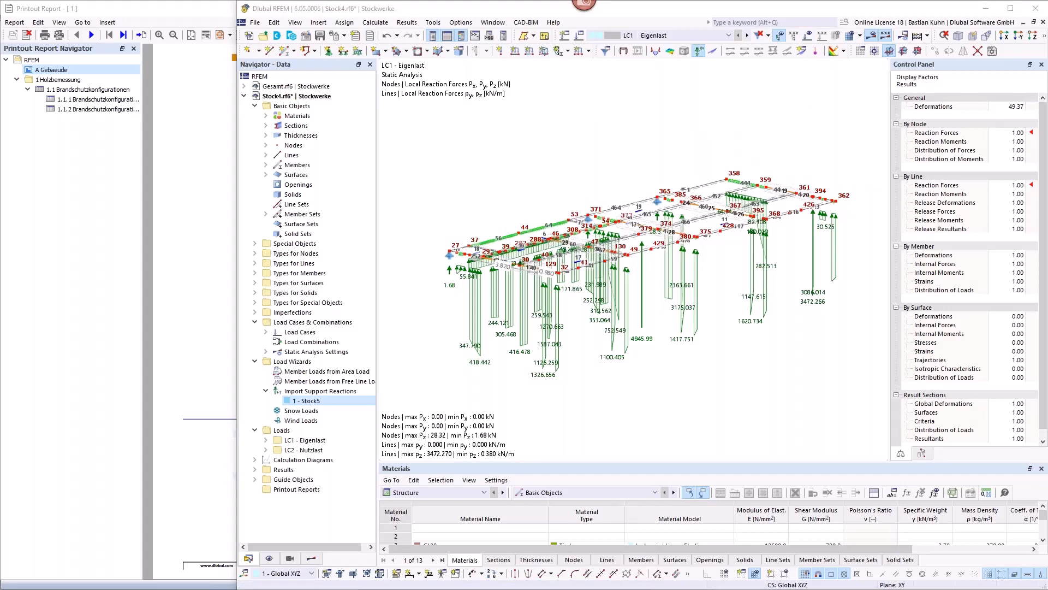
Step: Open the Stockwerke folder in File Explorer and preview the storey models Stock4.rf6 through Stock7.rf6
{"action": "left_click_drag", "start_coordinate": [1046, 139], "coordinate": [382, 78]}
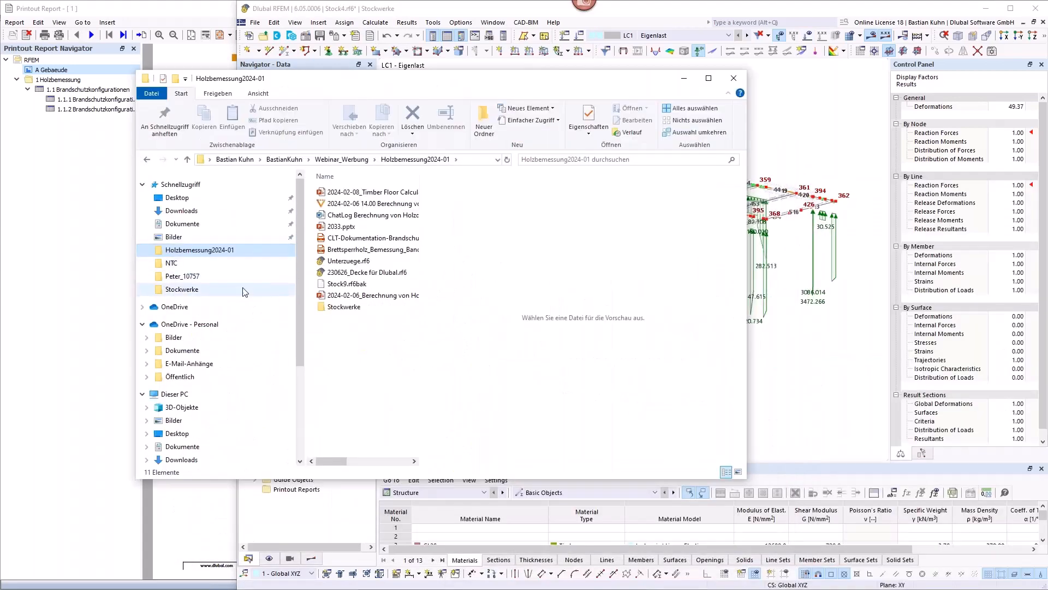
{"action": "double_click", "coordinate": [335, 306]}
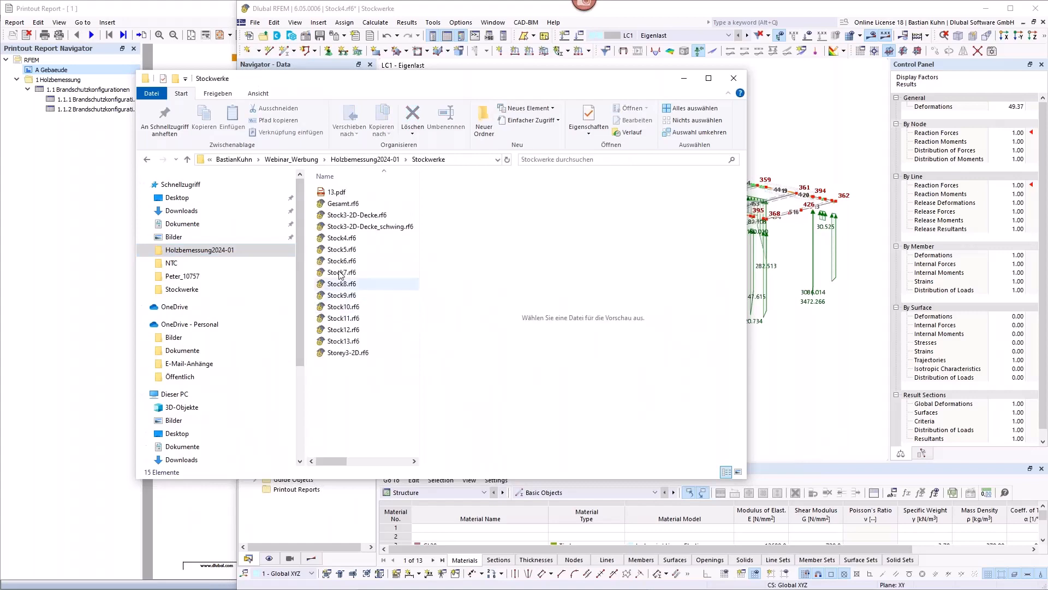
{"action": "left_click", "coordinate": [347, 240]}
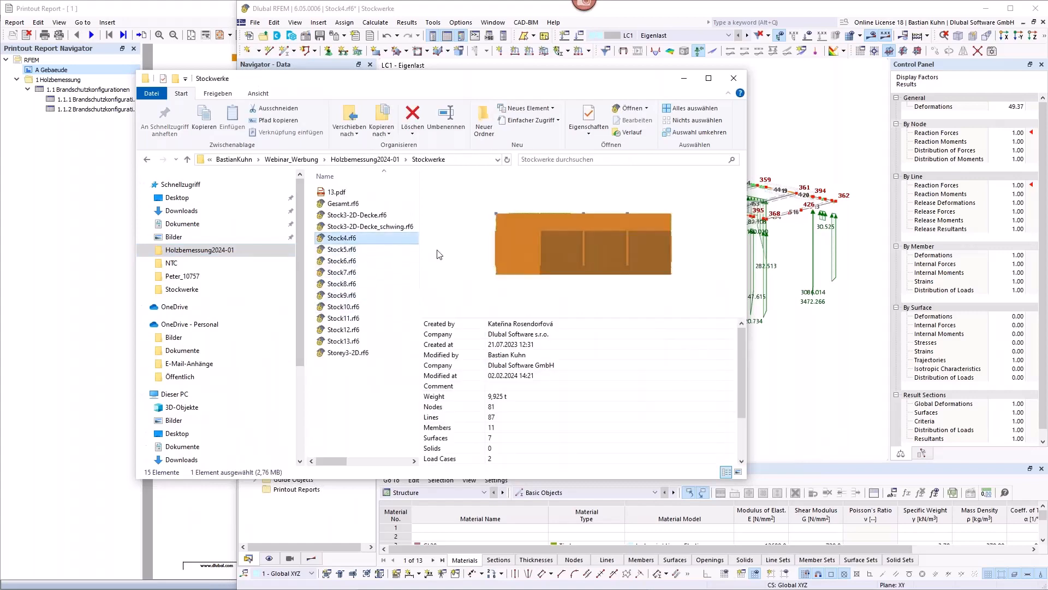
{"action": "left_click", "coordinate": [360, 250]}
{"action": "left_click", "coordinate": [354, 262]}
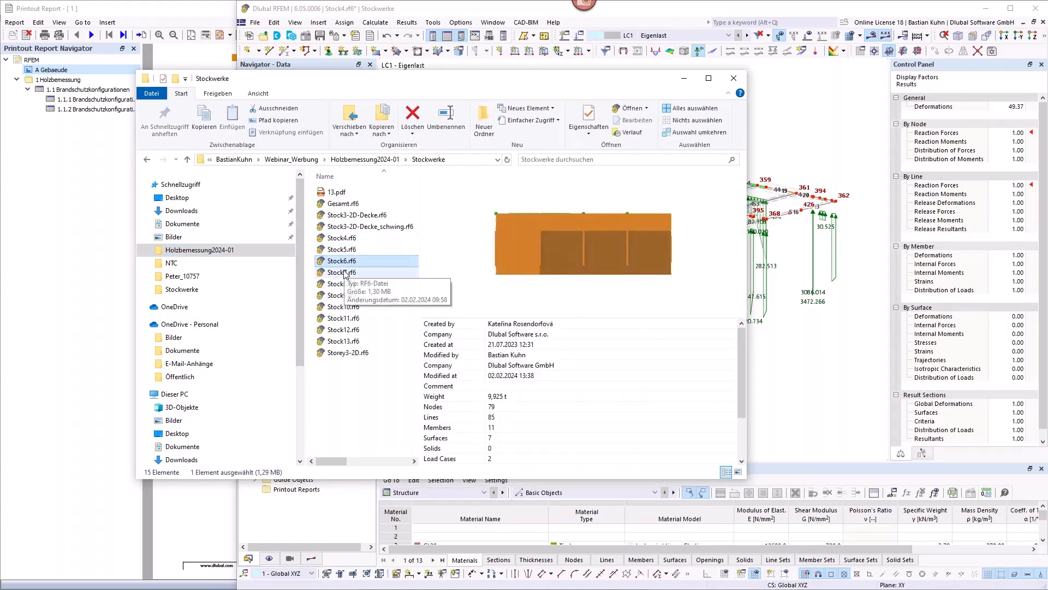
{"action": "left_click", "coordinate": [345, 273]}
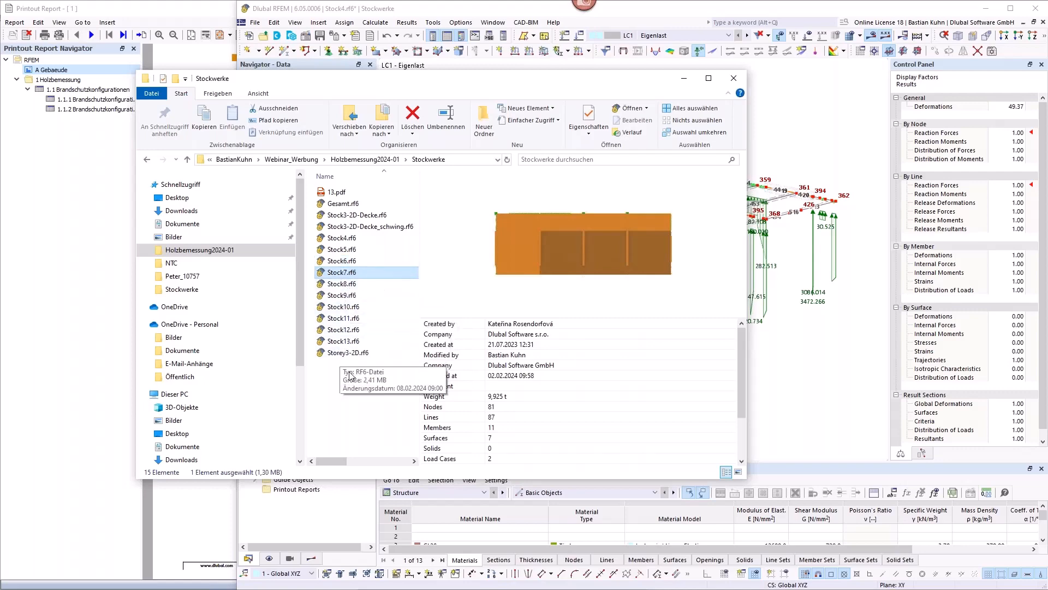
Step: Open the Stock5 Import Support Reactions load wizard in RFEM and preview its connected model file Stock5.rf6 in File Explorer
{"action": "left_click", "coordinate": [835, 11]}
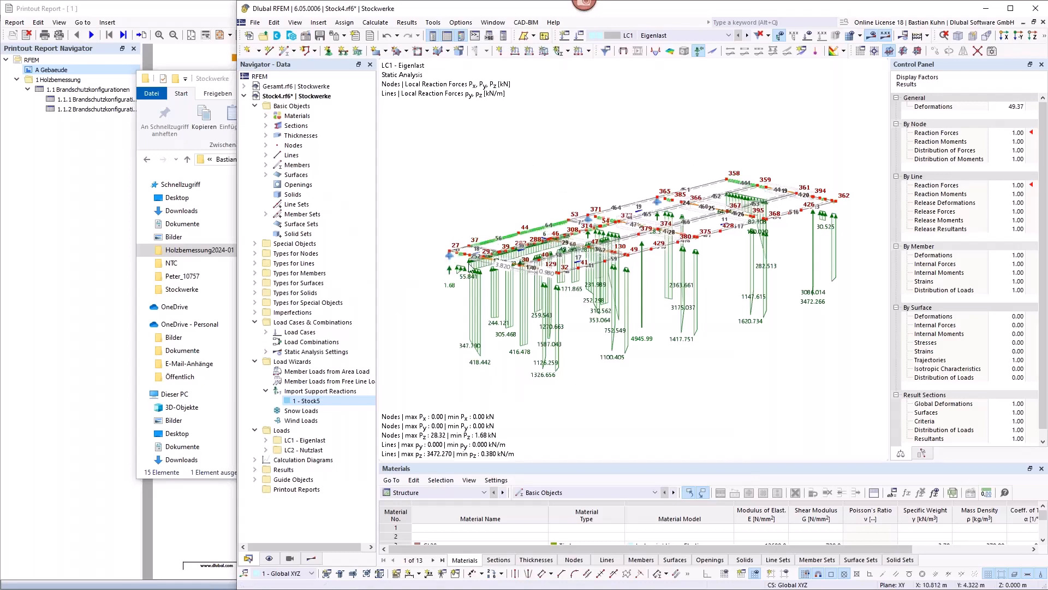
{"action": "left_click", "coordinate": [297, 392]}
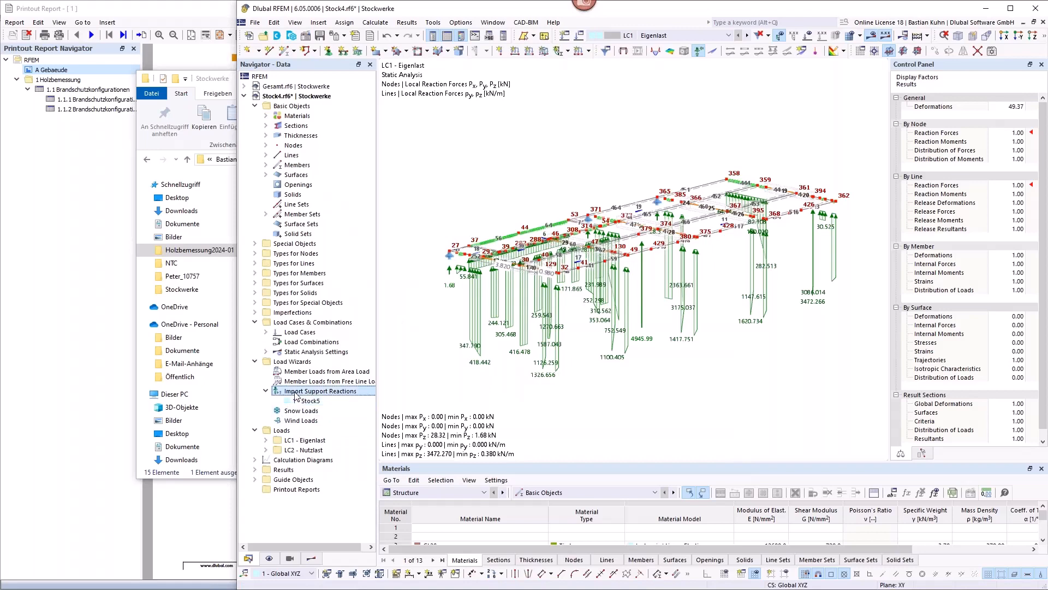
{"action": "double_click", "coordinate": [304, 401]}
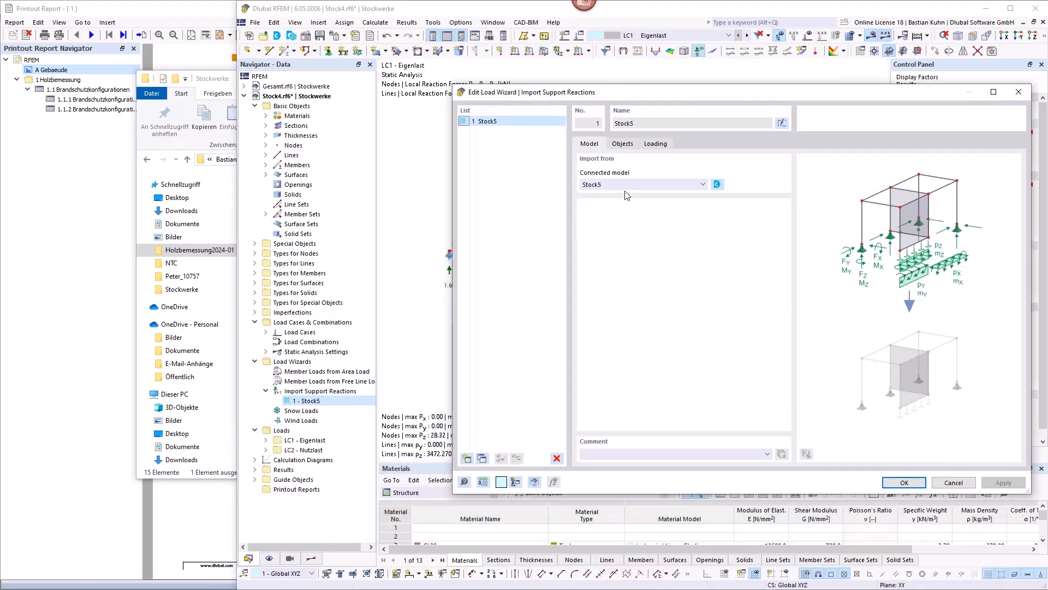
{"action": "left_click", "coordinate": [212, 79]}
{"action": "left_click_drag", "start_coordinate": [212, 79], "coordinate": [87, 50]}
{"action": "left_click", "coordinate": [249, 220]}
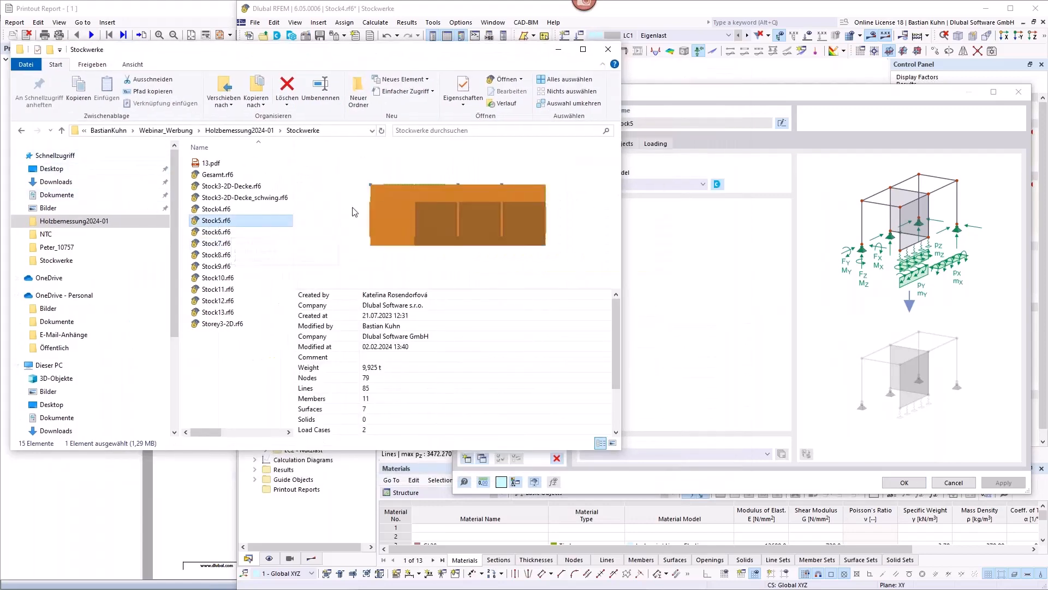
Step: Examine the object assignments and connected load cases of the Stock5 load wizard, and close it without changes
{"action": "left_click", "coordinate": [741, 92]}
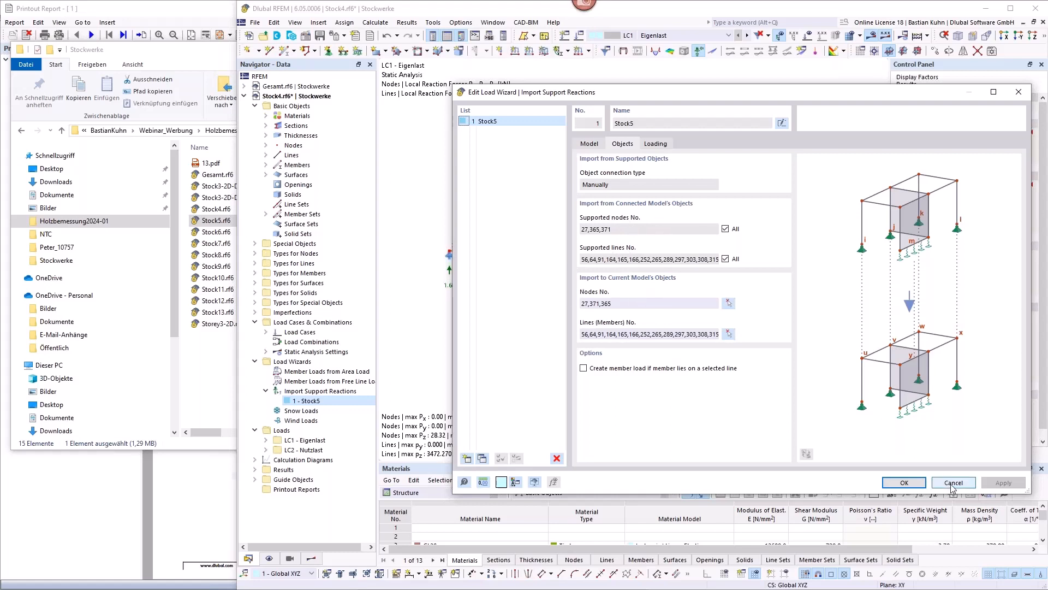
{"action": "left_click", "coordinate": [666, 146]}
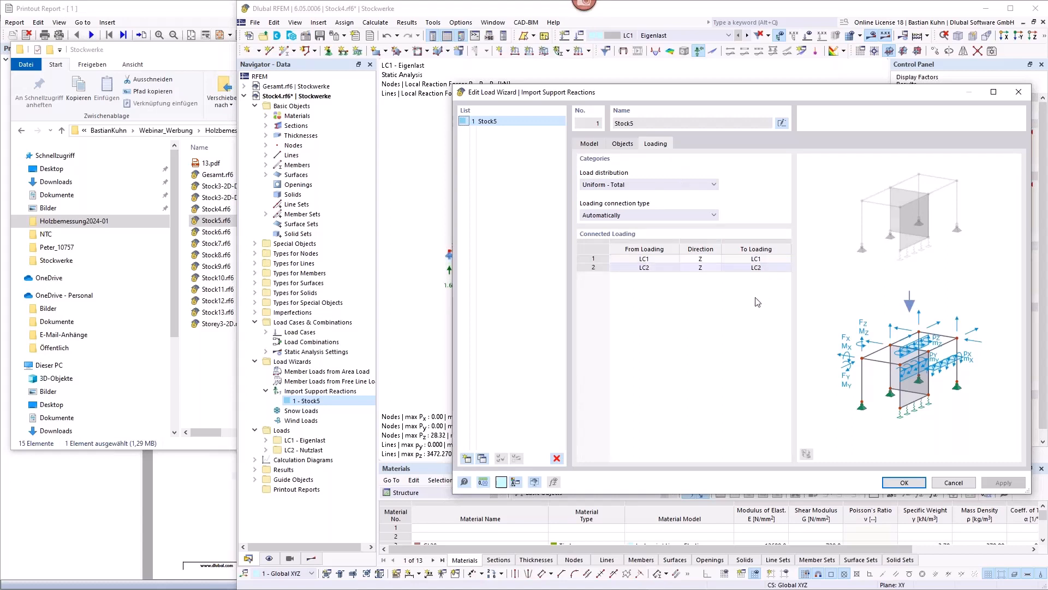
{"action": "left_click", "coordinate": [952, 483]}
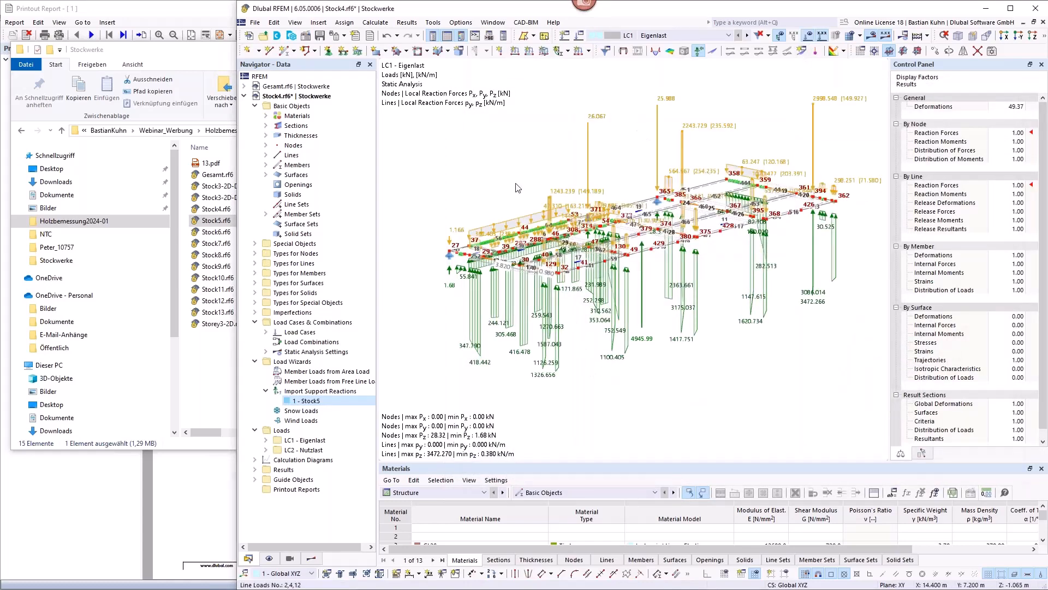
Step: Show the surface loads on the Stock4 floor for LC1 and LC2 Nutzlast, and hide them again
{"action": "middle_click_drag", "start_coordinate": [532, 187], "coordinate": [522, 180]}
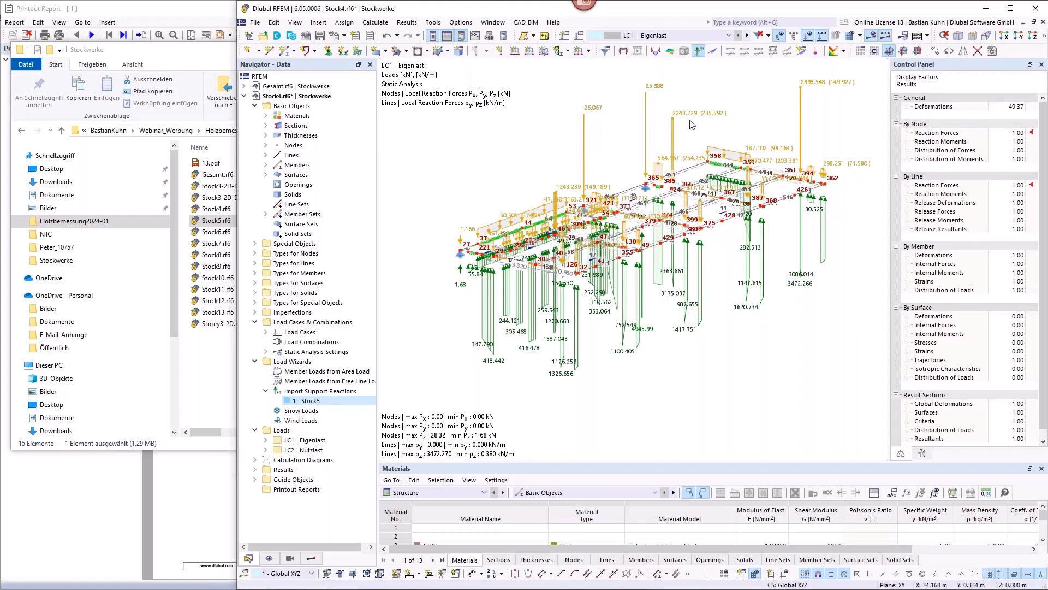
{"action": "left_click", "coordinate": [268, 558]}
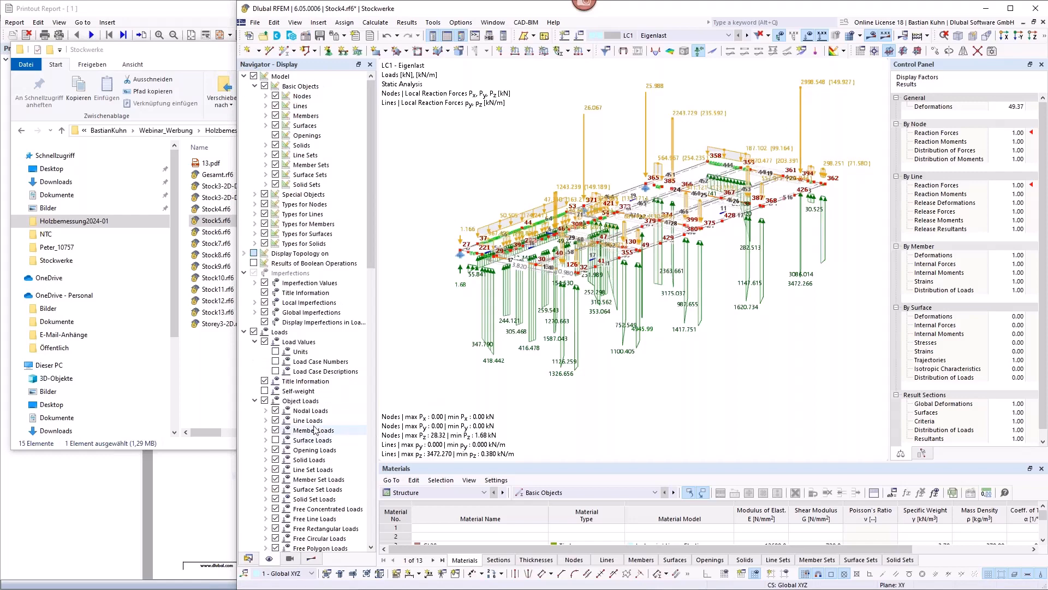
{"action": "left_click", "coordinate": [276, 440]}
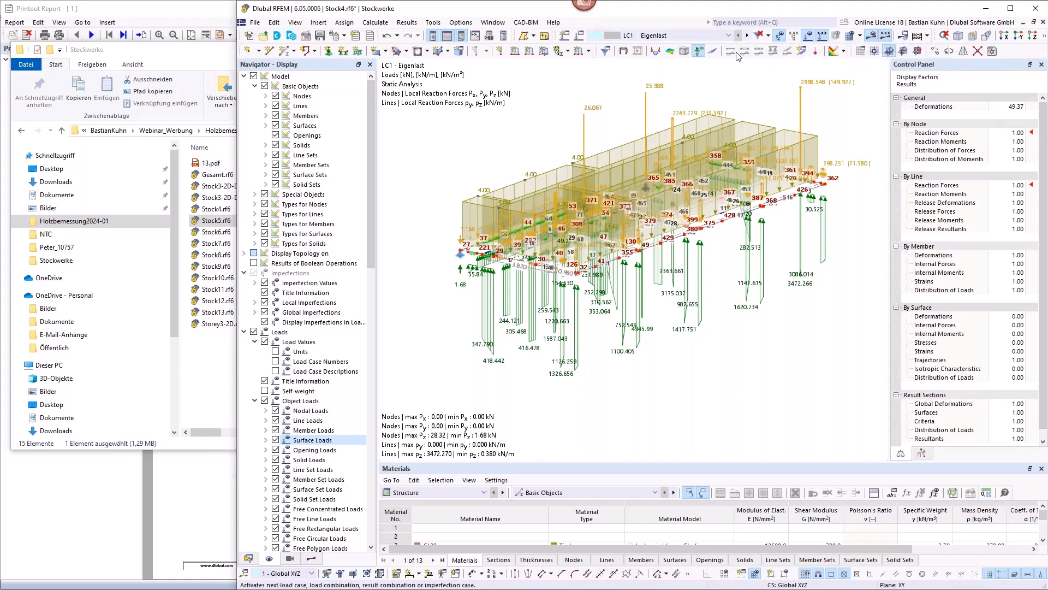
{"action": "left_click", "coordinate": [747, 35]}
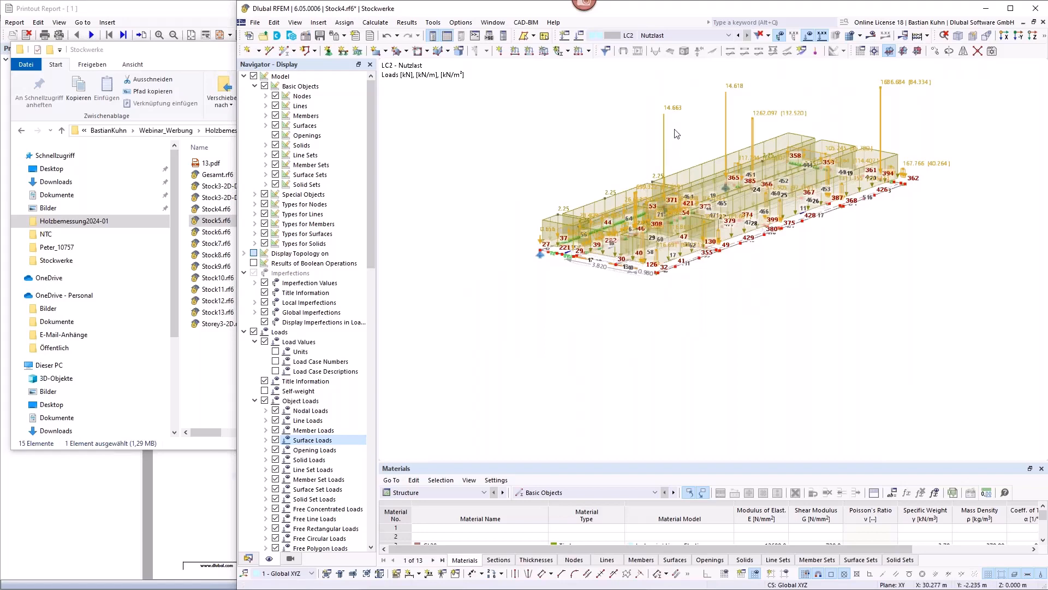
{"action": "left_click", "coordinate": [276, 440]}
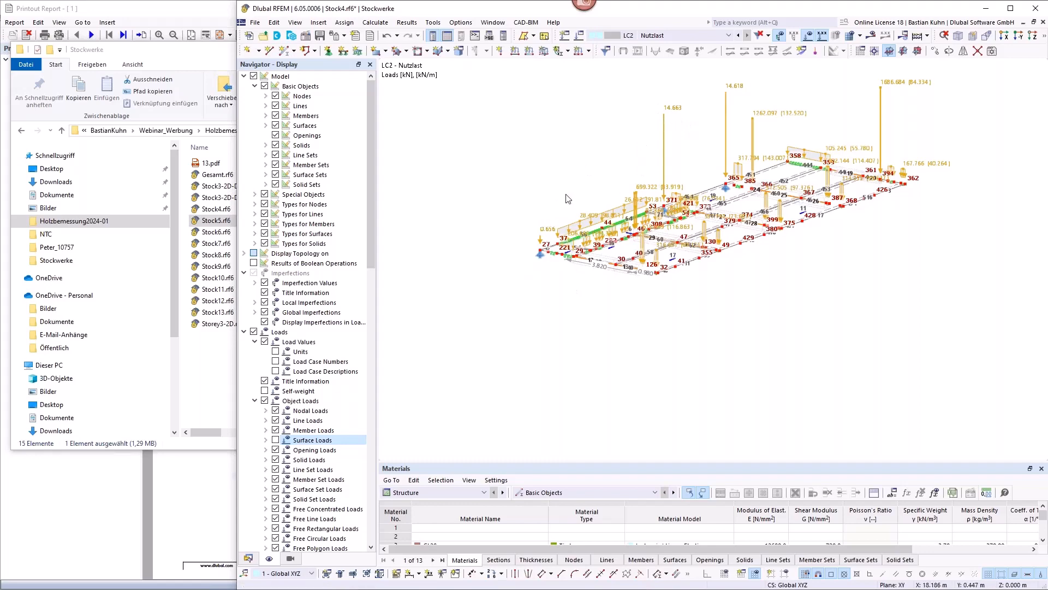
Step: Review the nodal support conditions assigned to node 365 in Stock4, and close the dialogs without changes
{"action": "scroll", "coordinate": [568, 199], "scroll_direction": "up", "scroll_amount": 2}
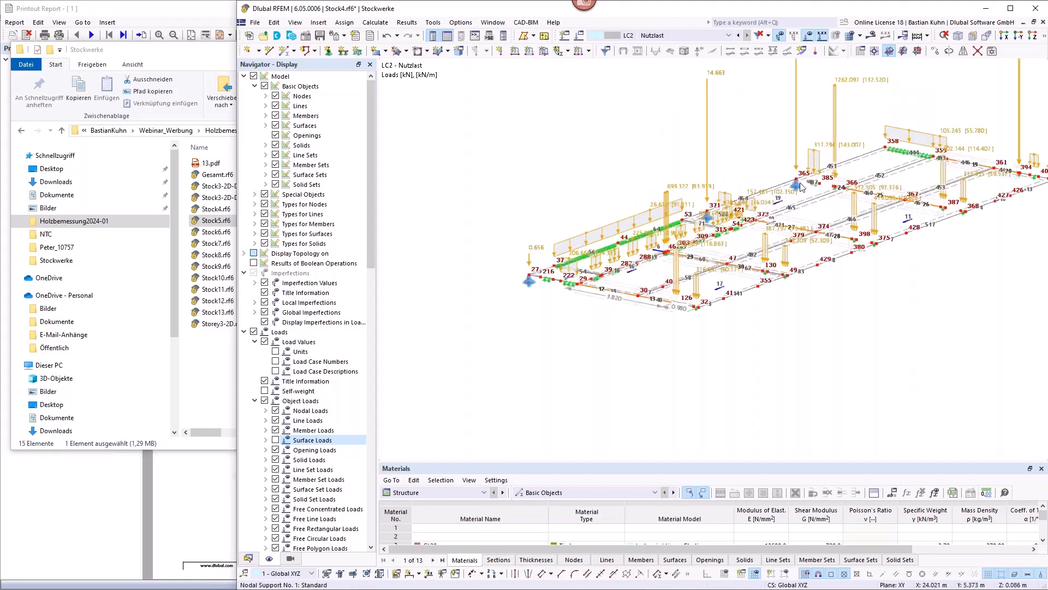
{"action": "scroll", "coordinate": [801, 186], "scroll_direction": "up", "scroll_amount": 2}
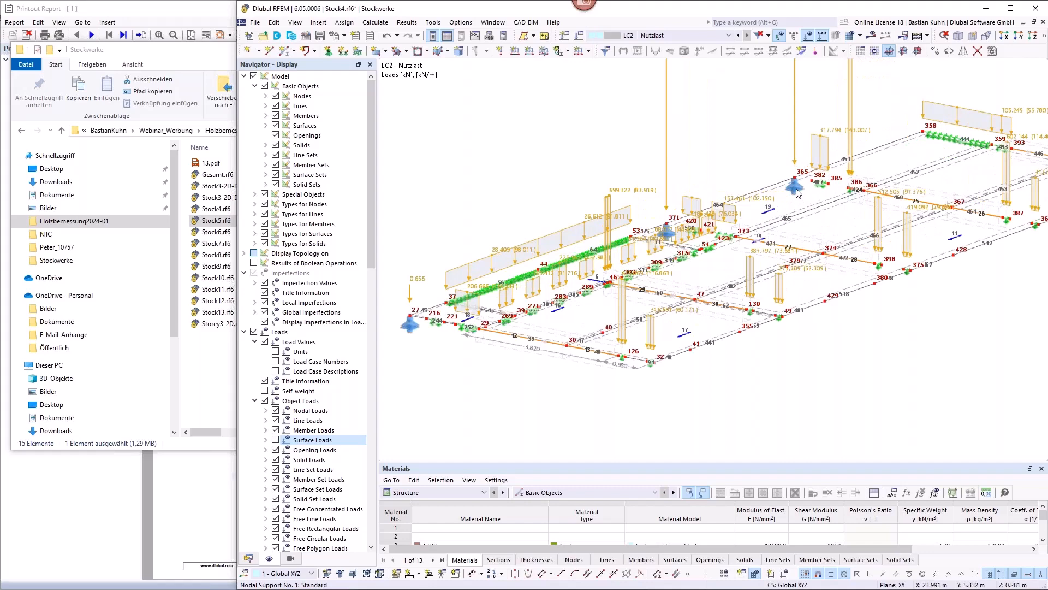
{"action": "left_click", "coordinate": [797, 191]}
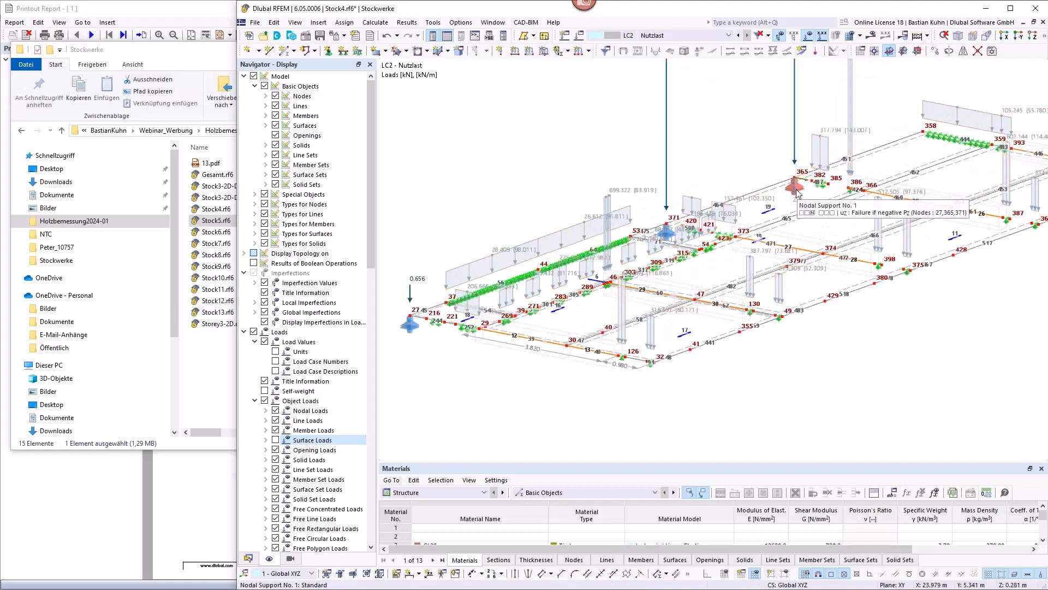
{"action": "double_click", "coordinate": [797, 195]}
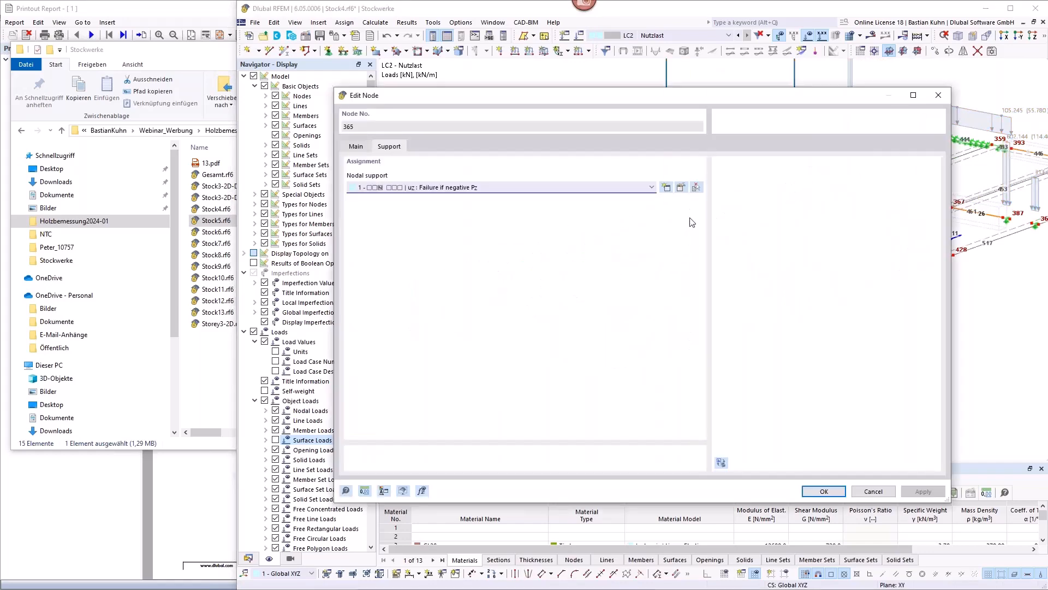
{"action": "left_click", "coordinate": [681, 188]}
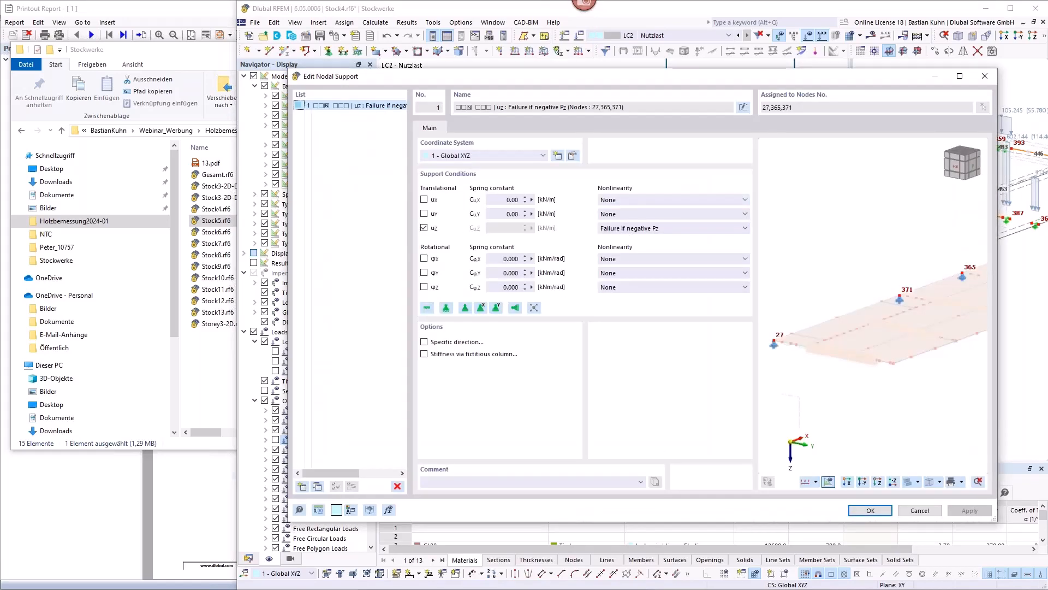
{"action": "left_click", "coordinate": [920, 511]}
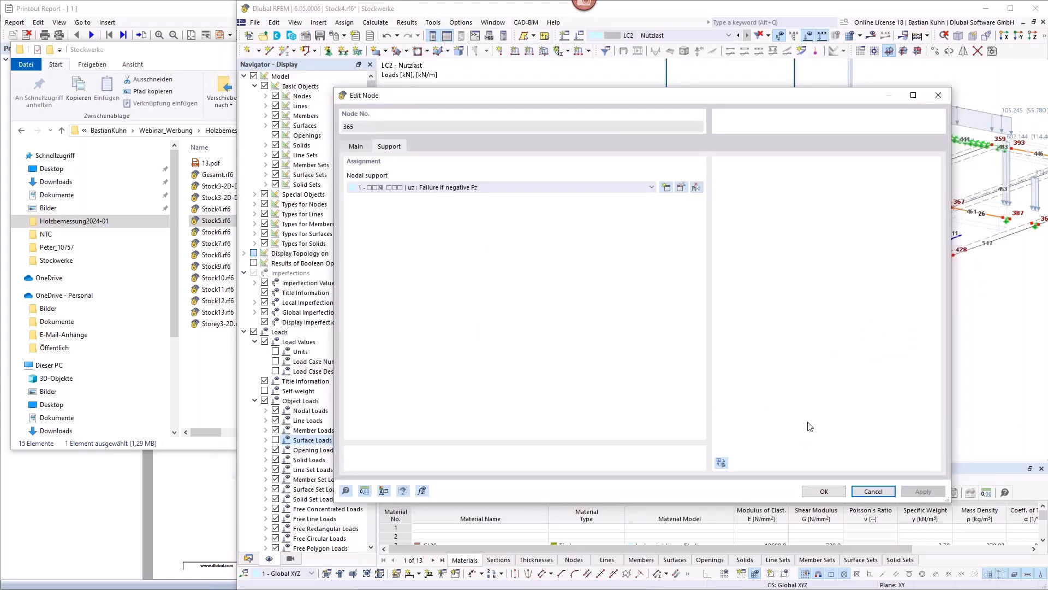
{"action": "left_click", "coordinate": [873, 491]}
{"action": "scroll", "coordinate": [731, 140], "scroll_direction": "down", "scroll_amount": 5}
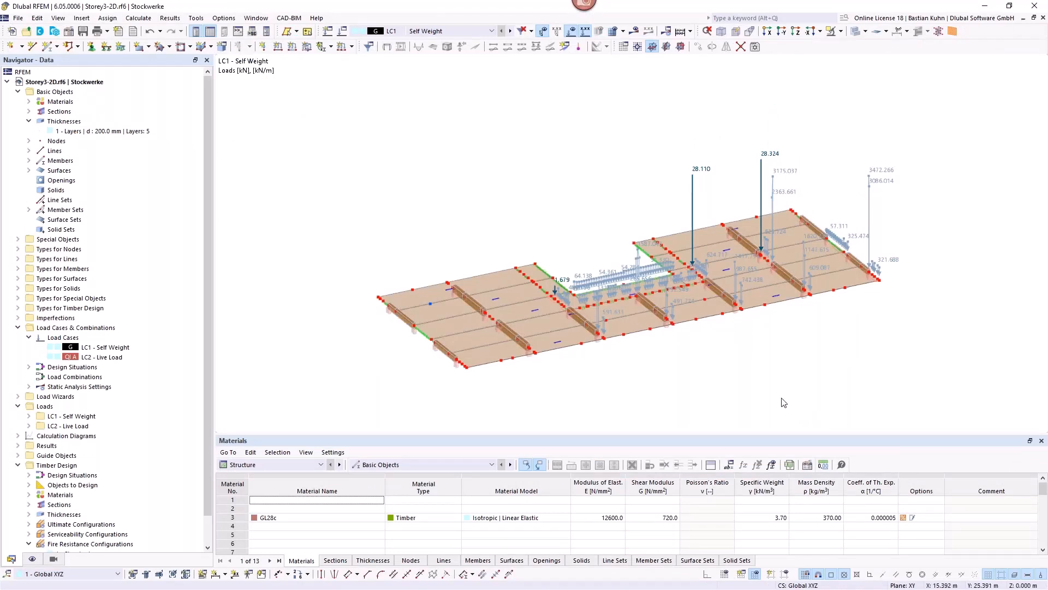
Step: Show the surface loads on the Storey3-2D floor for LC1 Self Weight and LC2 Live Load, and hide them again
{"action": "middle_click_drag", "start_coordinate": [672, 364], "coordinate": [633, 342]}
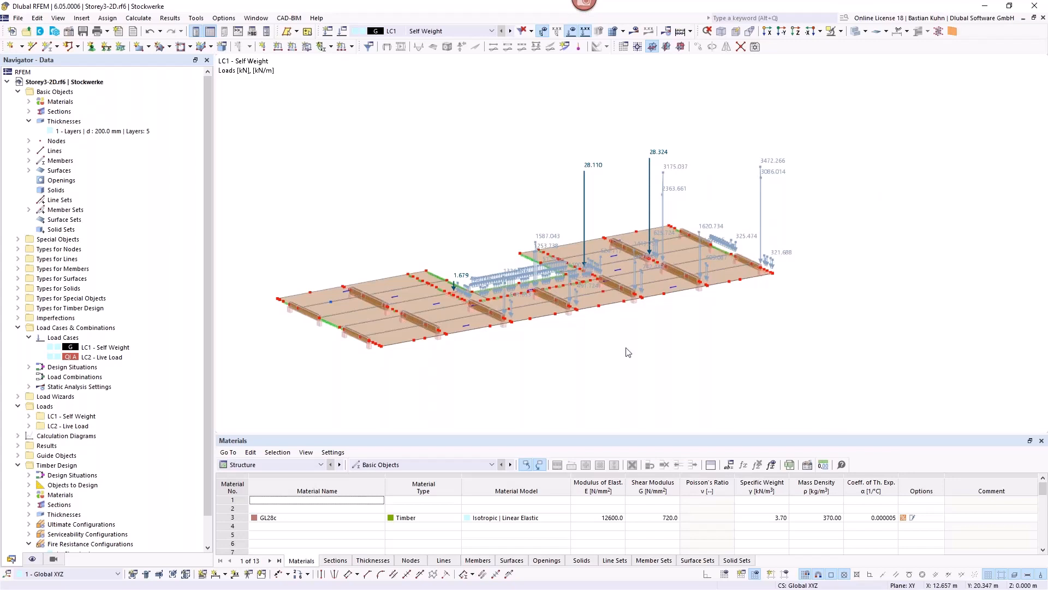
{"action": "scroll", "coordinate": [486, 250], "scroll_direction": "up", "scroll_amount": 3}
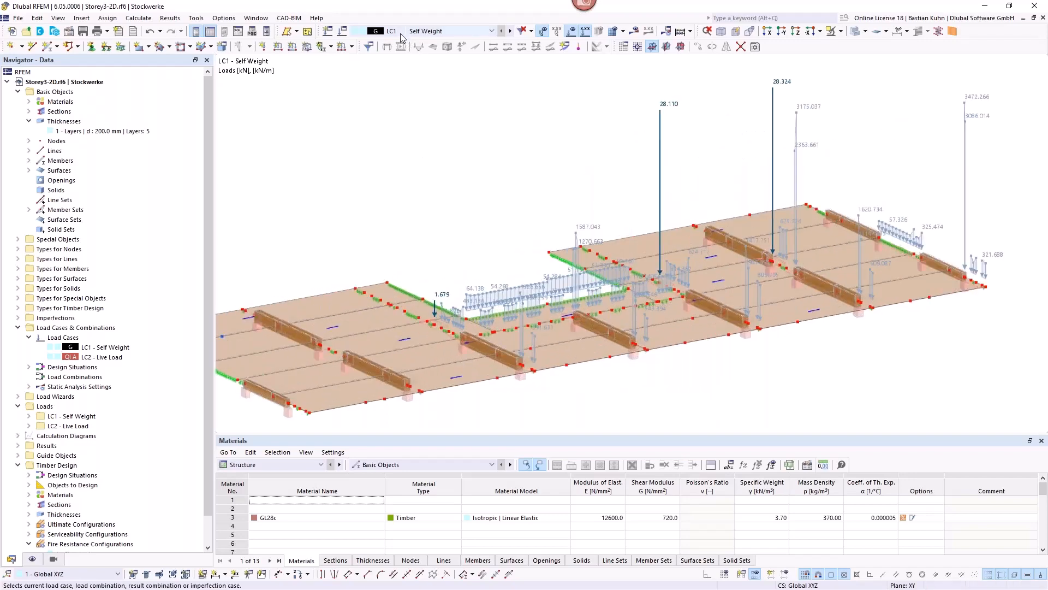
{"action": "left_click", "coordinate": [33, 560]}
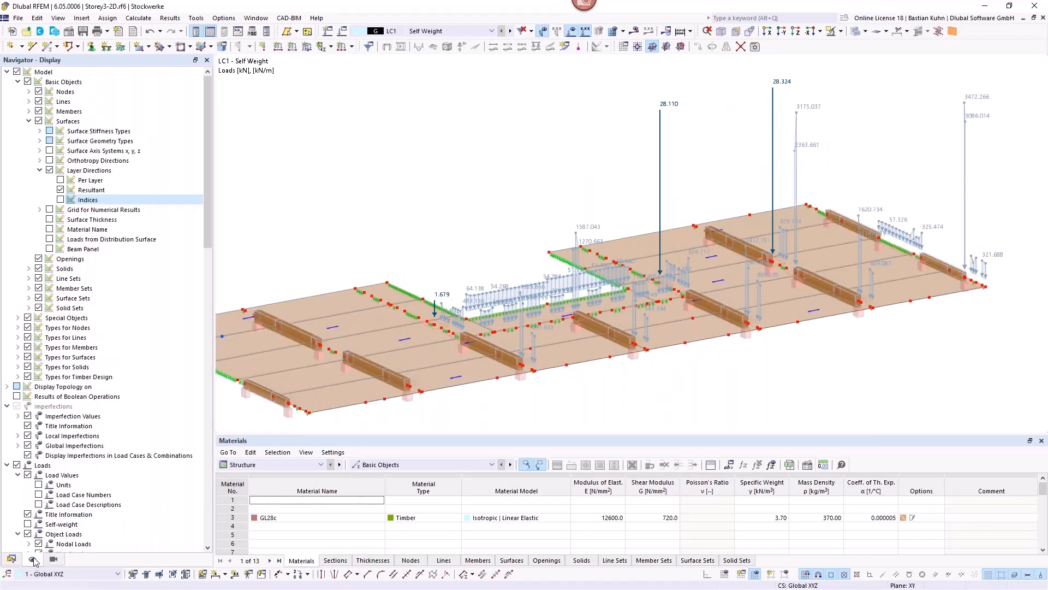
{"action": "scroll", "coordinate": [49, 382], "scroll_direction": "down", "scroll_amount": 15}
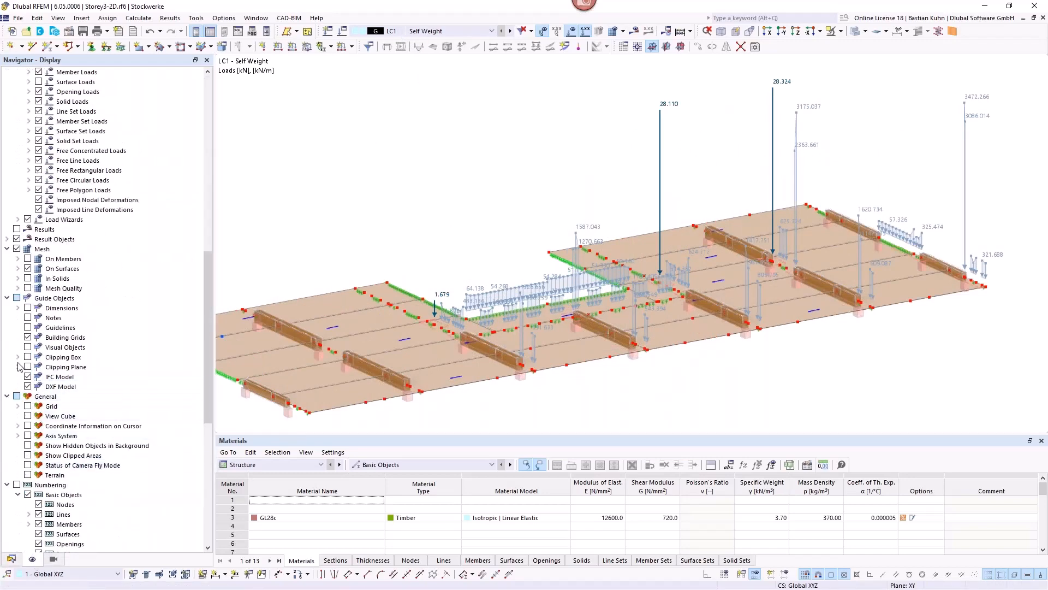
{"action": "scroll", "coordinate": [58, 383], "scroll_direction": "up", "scroll_amount": 7}
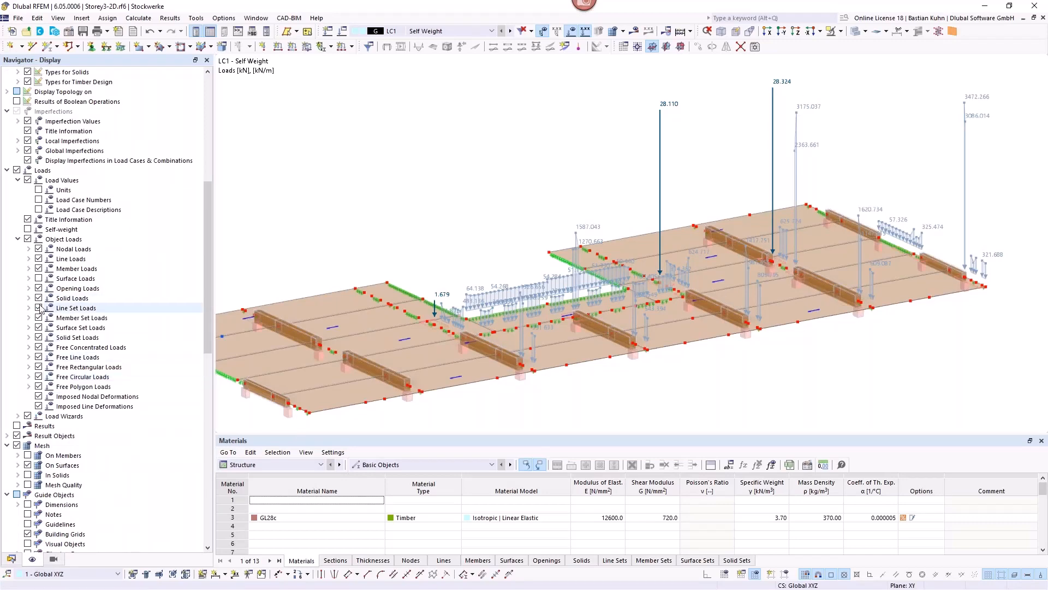
{"action": "left_click", "coordinate": [38, 279]}
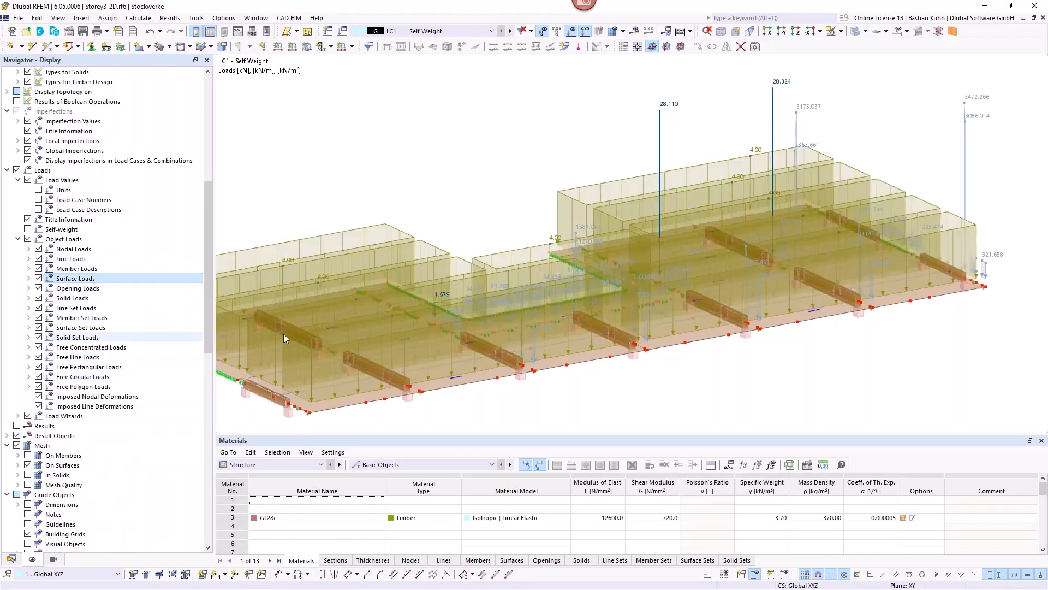
{"action": "left_click", "coordinate": [510, 31]}
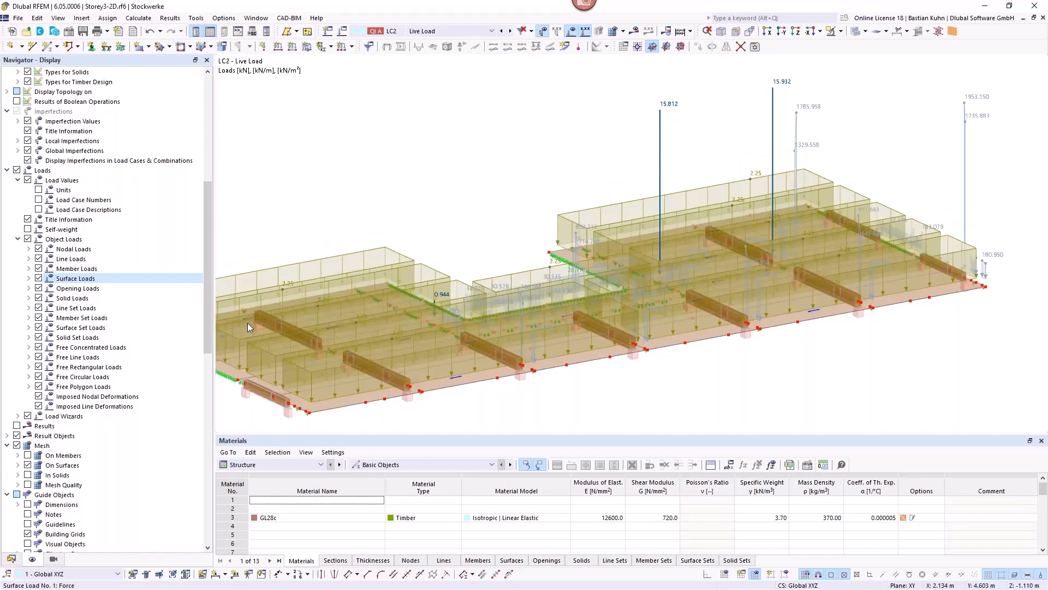
{"action": "left_click", "coordinate": [38, 279]}
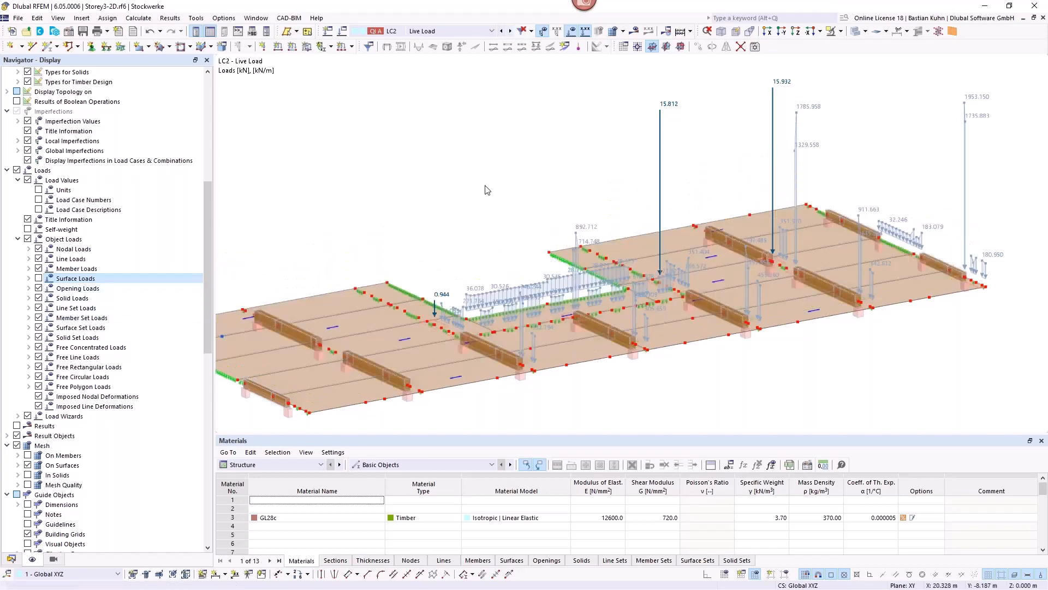
Step: Switch Storey3-2D back to LC1 Self Weight and examine the nodal and line loads around the floor recess
{"action": "scroll", "coordinate": [488, 190], "scroll_direction": "down", "scroll_amount": 2}
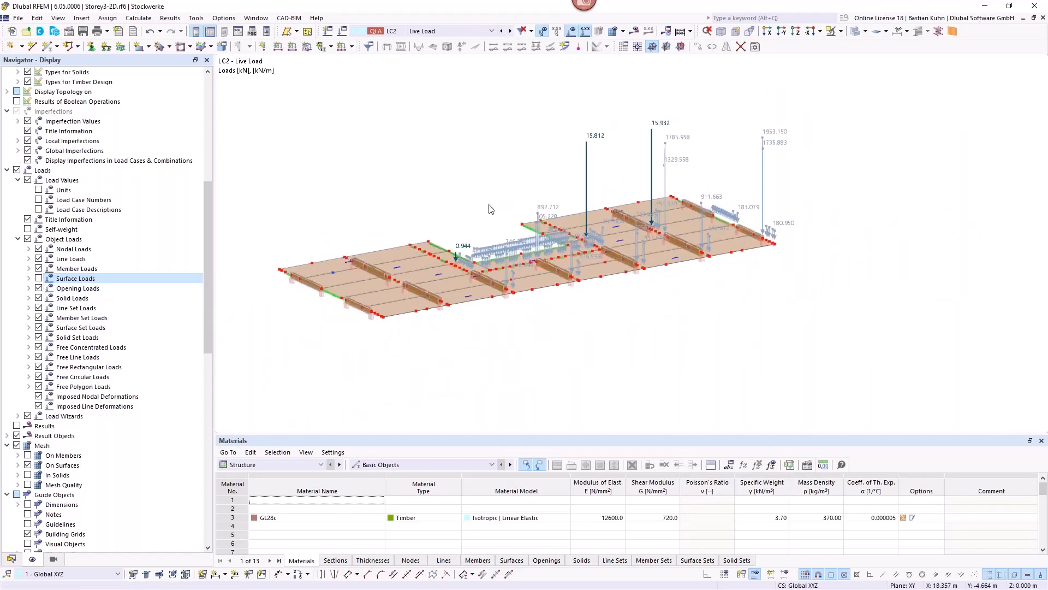
{"action": "mouse_move", "coordinate": [511, 186]}
{"action": "middle_mouse_down"}
{"action": "mouse_move", "coordinate": [517, 212]}
{"action": "mouse_move", "coordinate": [508, 204]}
{"action": "middle_mouse_up"}
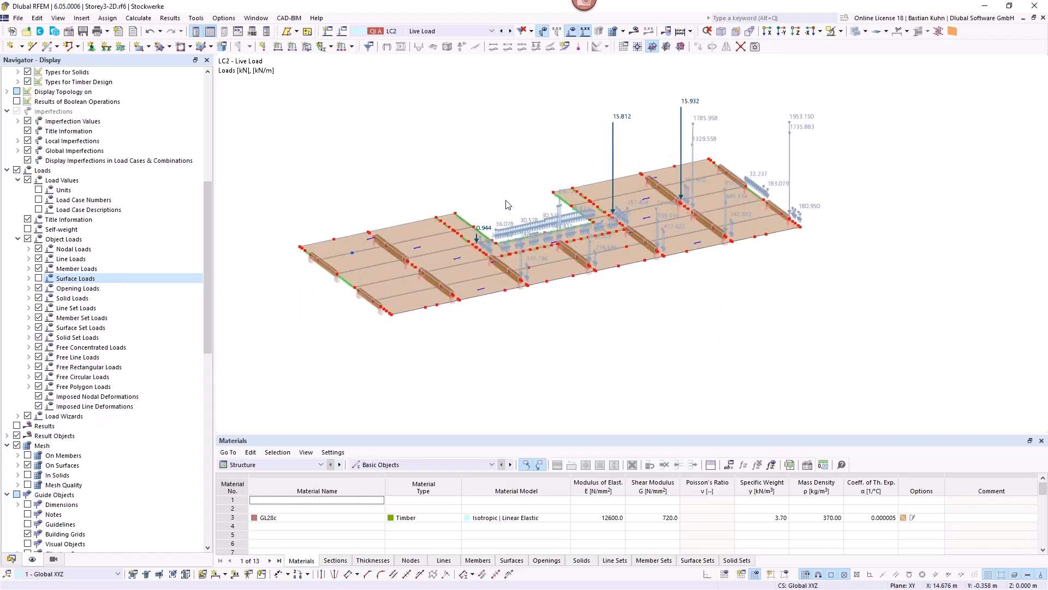
{"action": "left_click", "coordinate": [502, 32]}
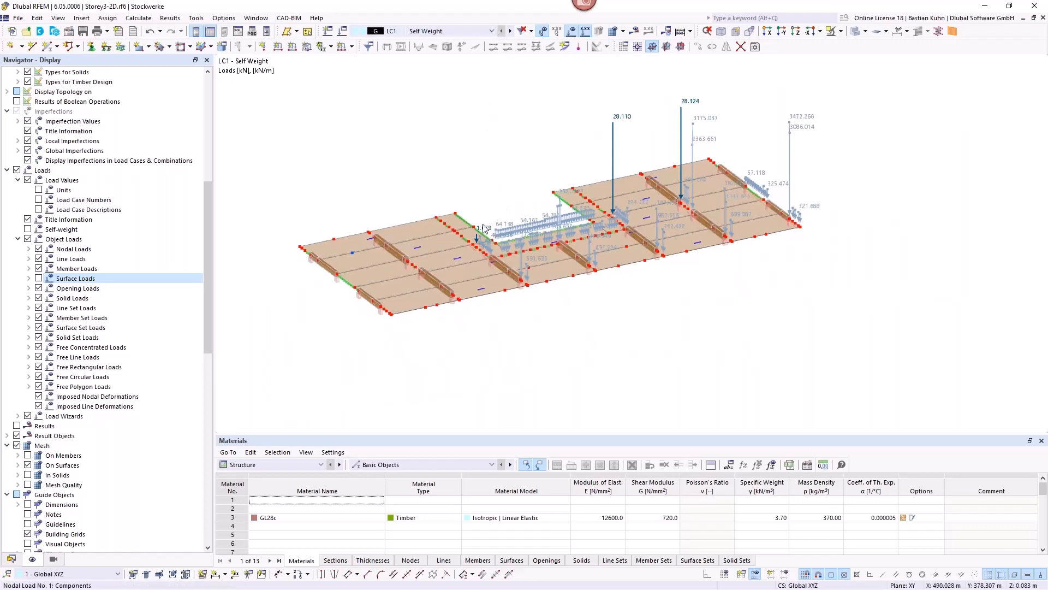
{"action": "scroll", "coordinate": [484, 228], "scroll_direction": "up", "scroll_amount": 1}
{"action": "scroll", "coordinate": [492, 219], "scroll_direction": "up", "scroll_amount": 2}
{"action": "scroll", "coordinate": [555, 167], "scroll_direction": "down", "scroll_amount": 1}
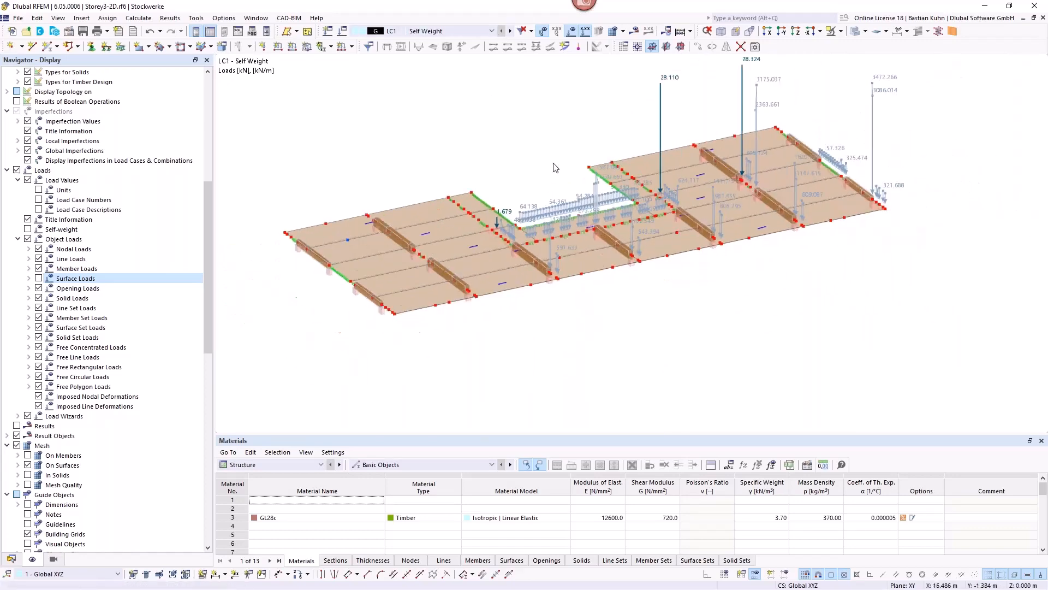
{"action": "scroll", "coordinate": [581, 139], "scroll_direction": "down", "scroll_amount": 1}
{"action": "middle_click_drag", "start_coordinate": [580, 146], "coordinate": [573, 189]}
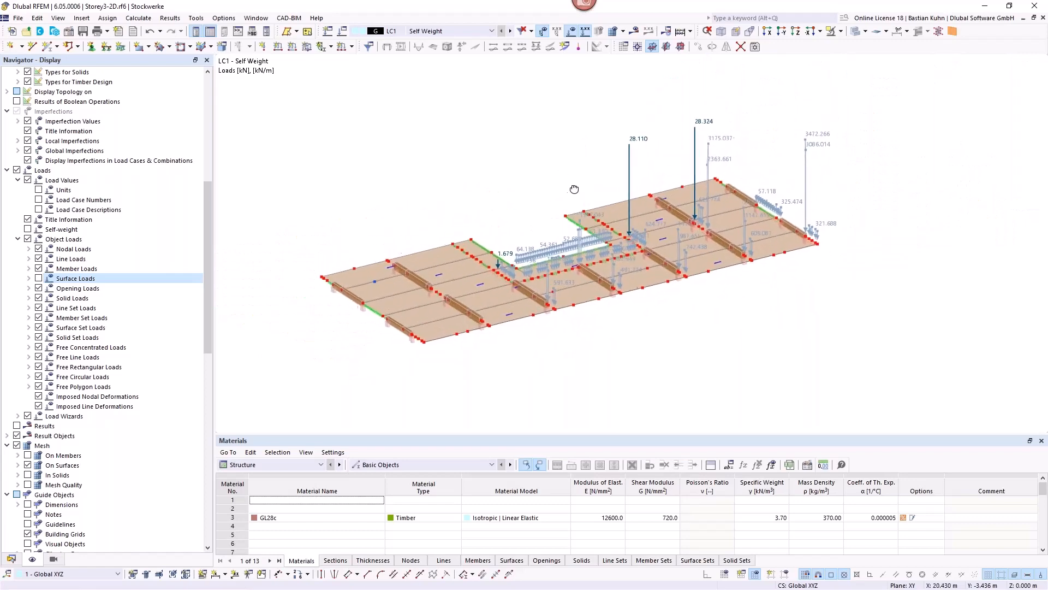
{"action": "scroll", "coordinate": [494, 270], "scroll_direction": "up", "scroll_amount": 3}
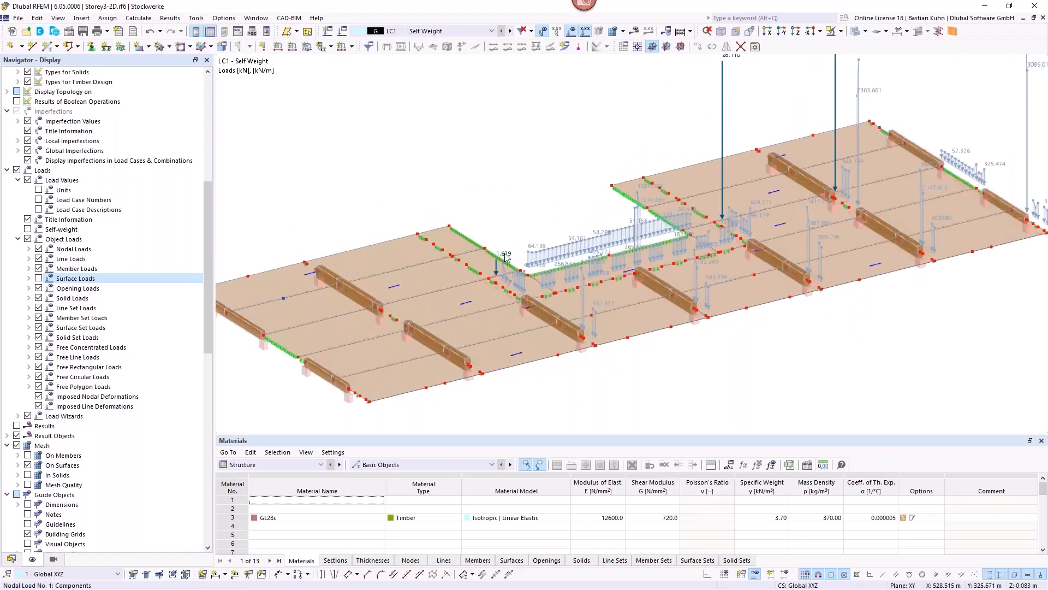
{"action": "scroll", "coordinate": [584, 155], "scroll_direction": "down", "scroll_amount": 2}
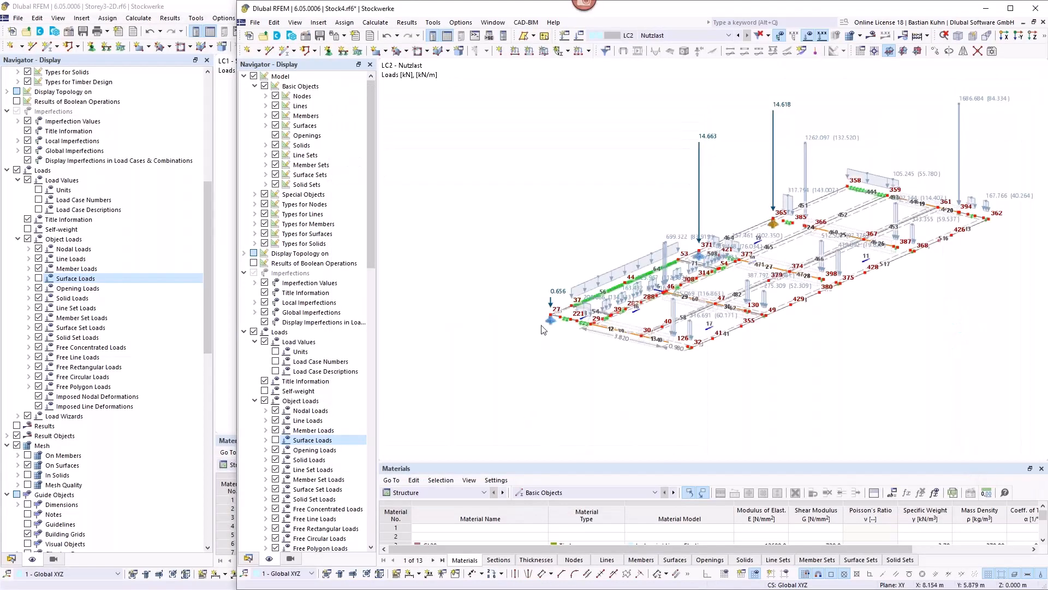
Step: Switch to the Stock4 model and examine the LC1 Eigenlast support reactions at its nodes and lines
{"action": "scroll", "coordinate": [704, 112], "scroll_direction": "up", "scroll_amount": 1}
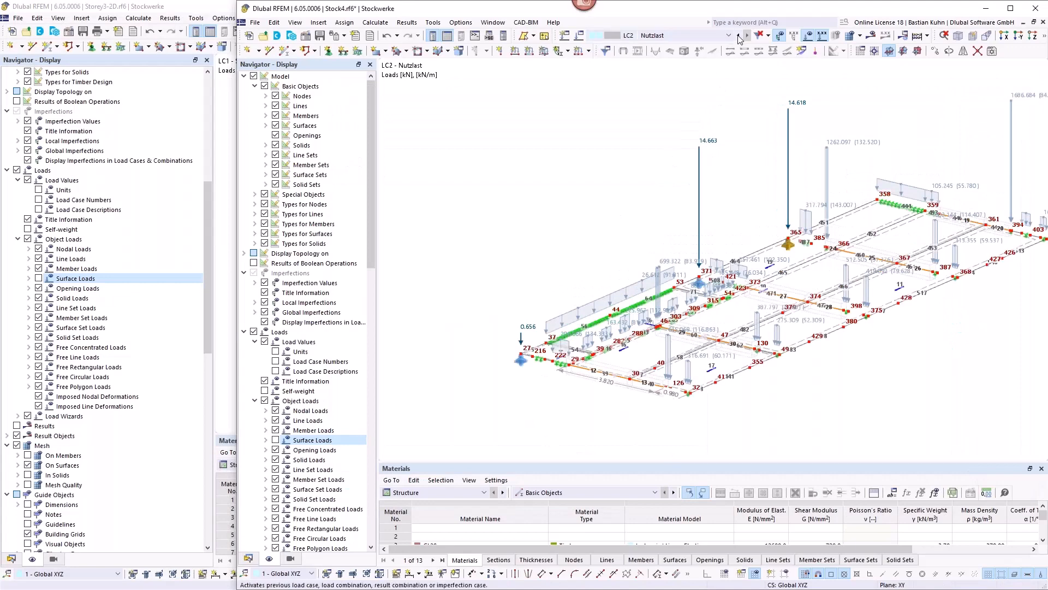
{"action": "left_click", "coordinate": [738, 35]}
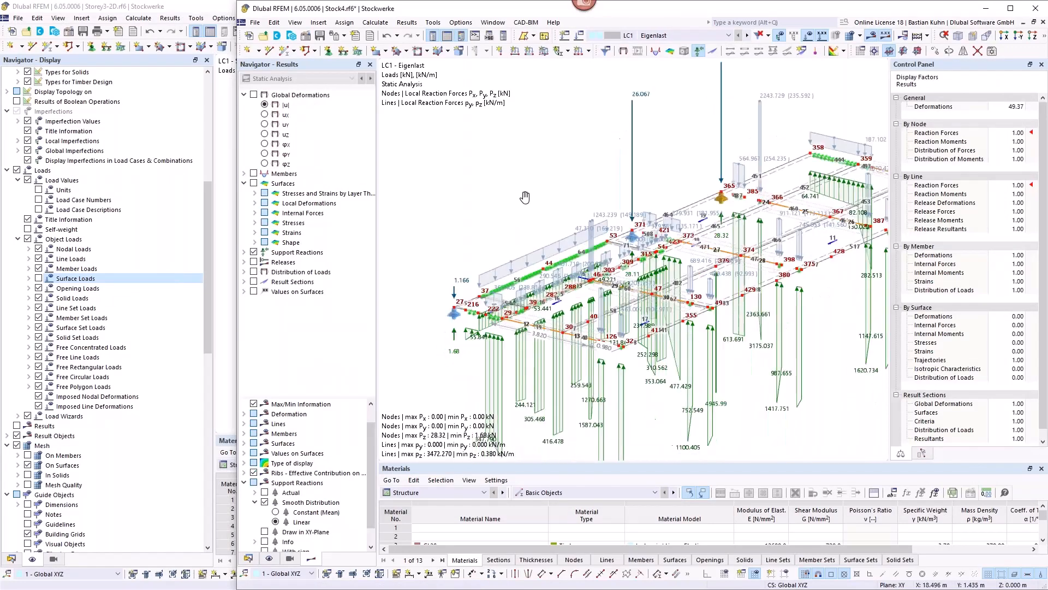
{"action": "middle_click_drag", "start_coordinate": [525, 197], "coordinate": [518, 227], "text": "ctrl"}
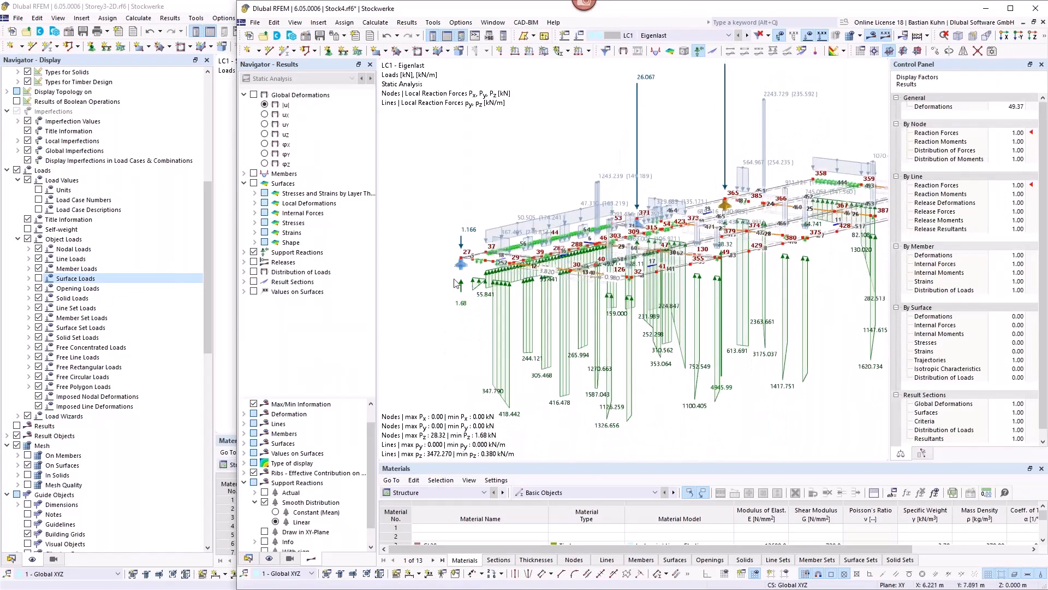
{"action": "middle_click_drag", "start_coordinate": [551, 200], "coordinate": [605, 266], "text": "ctrl"}
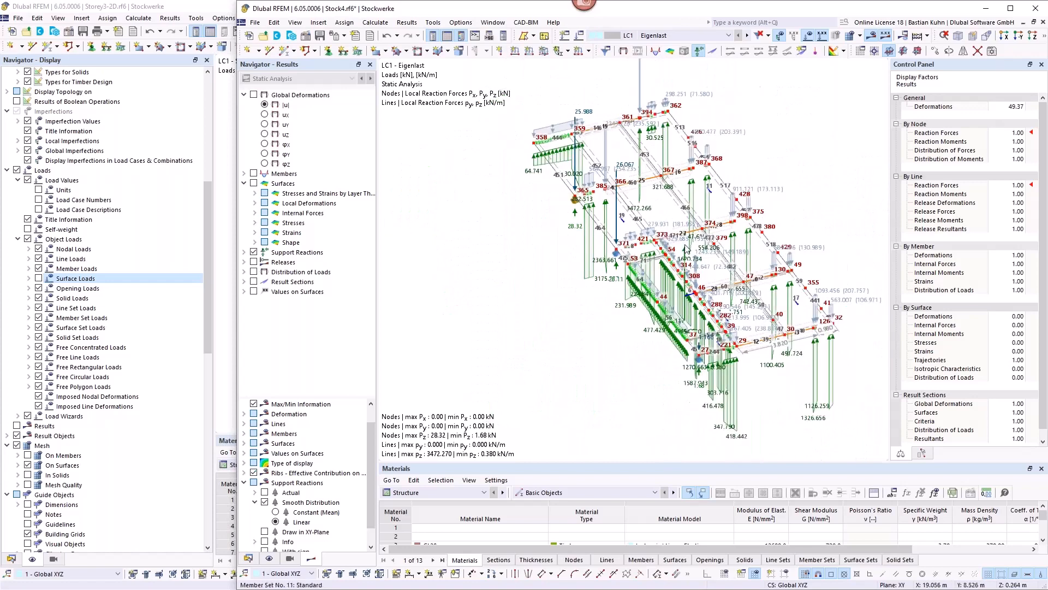
{"action": "middle_click_drag", "start_coordinate": [682, 240], "coordinate": [573, 229], "text": "ctrl"}
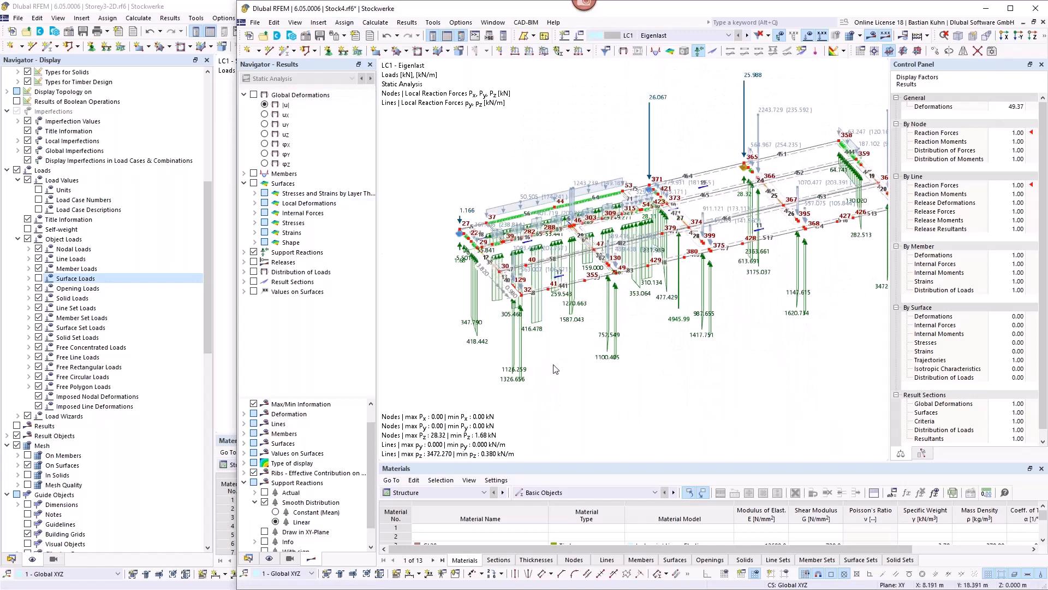
{"action": "middle_click_drag", "start_coordinate": [535, 339], "coordinate": [576, 314], "text": "ctrl"}
{"action": "scroll", "coordinate": [570, 328], "scroll_direction": "up", "scroll_amount": 5}
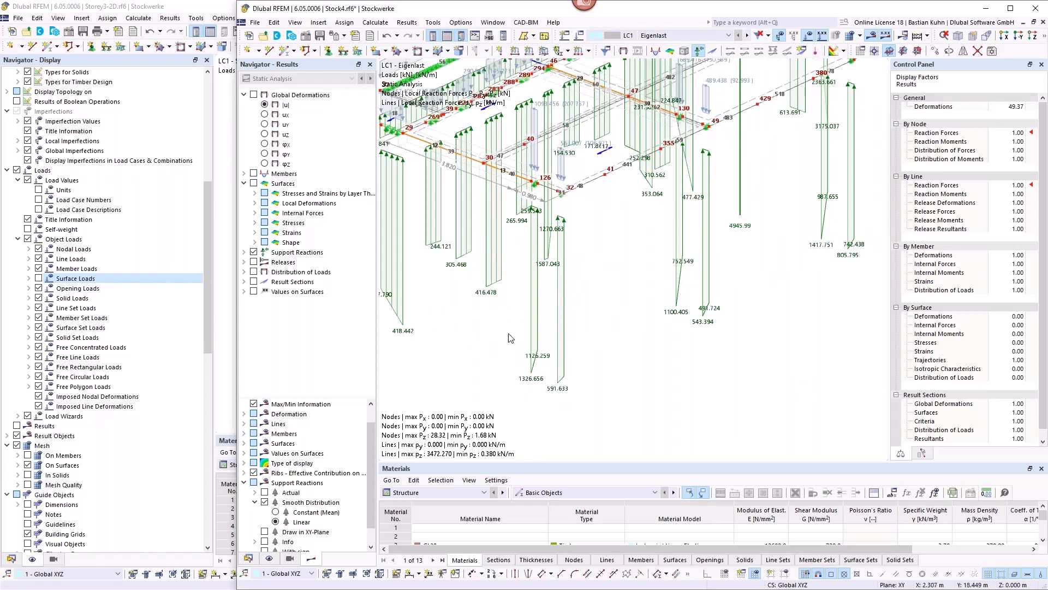
Step: Return to the Storey3-2D model and compare its LC1 line loads along the outer floor edge with the Stock4 reactions
{"action": "left_click", "coordinate": [203, 11]}
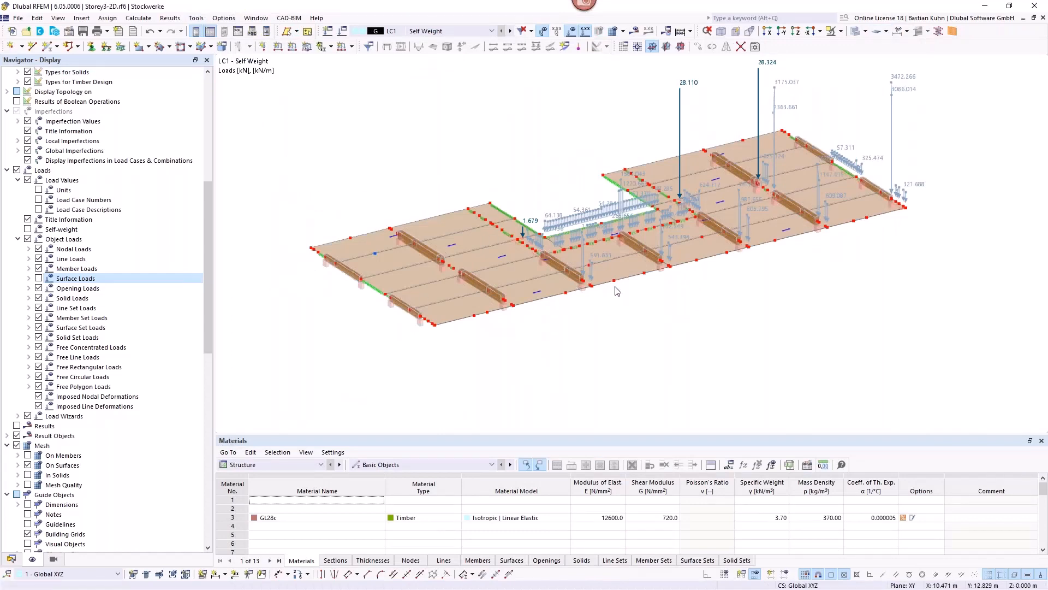
{"action": "scroll", "coordinate": [611, 294], "scroll_direction": "up", "scroll_amount": 3}
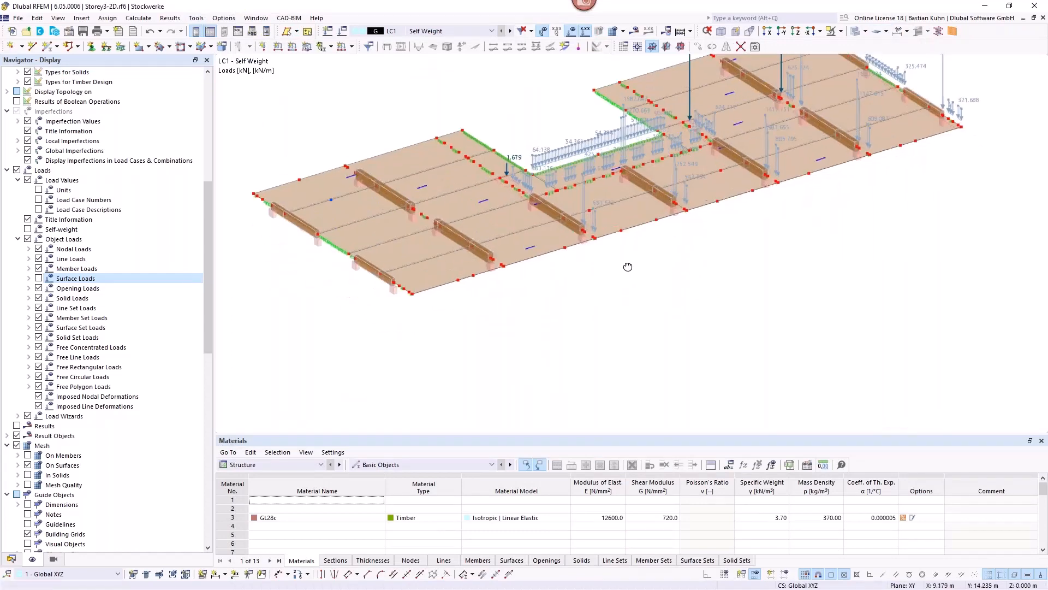
{"action": "scroll", "coordinate": [610, 219], "scroll_direction": "up", "scroll_amount": 3}
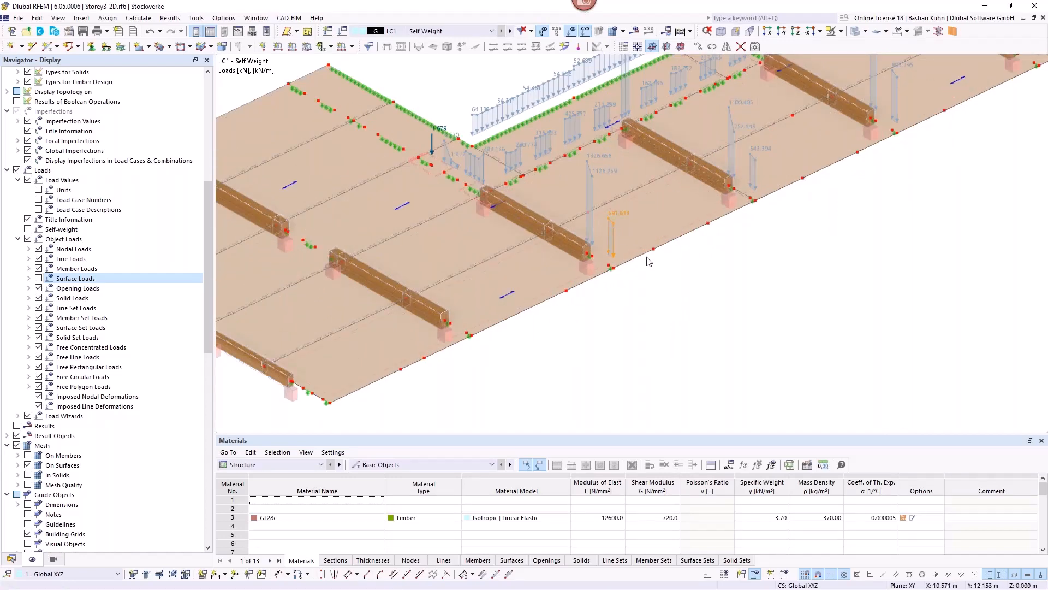
{"action": "scroll", "coordinate": [651, 264], "scroll_direction": "down", "scroll_amount": 3}
{"action": "scroll", "coordinate": [652, 264], "scroll_direction": "down", "scroll_amount": 2}
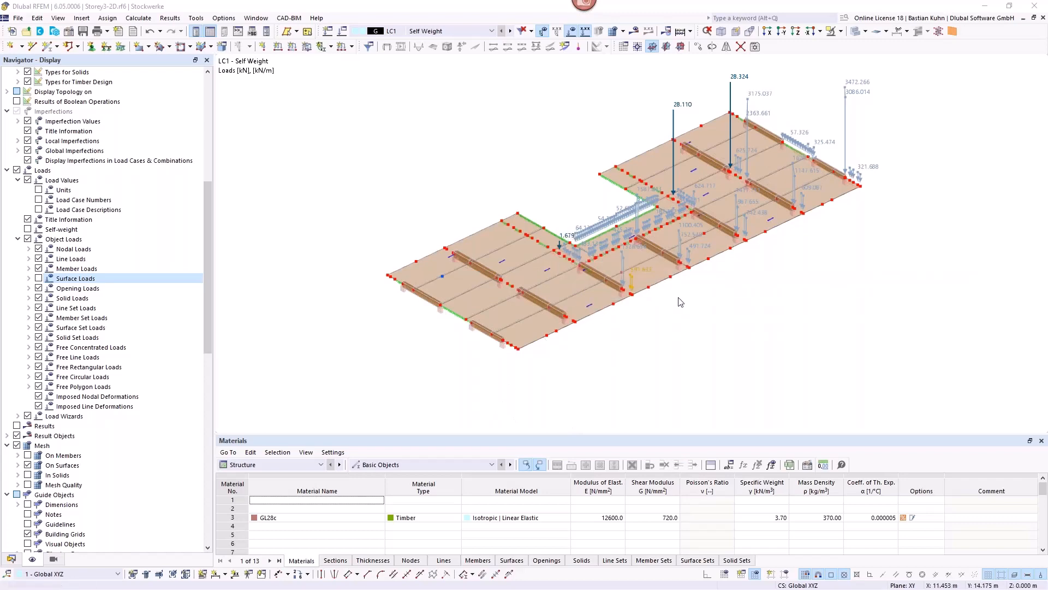
Step: Turn the Storey3-2D floor to the opposite side, show its dimensions to read the panel and beam lengths, and hide them again
{"action": "middle_click_drag", "start_coordinate": [652, 313], "coordinate": [395, 338], "text": "ctrl"}
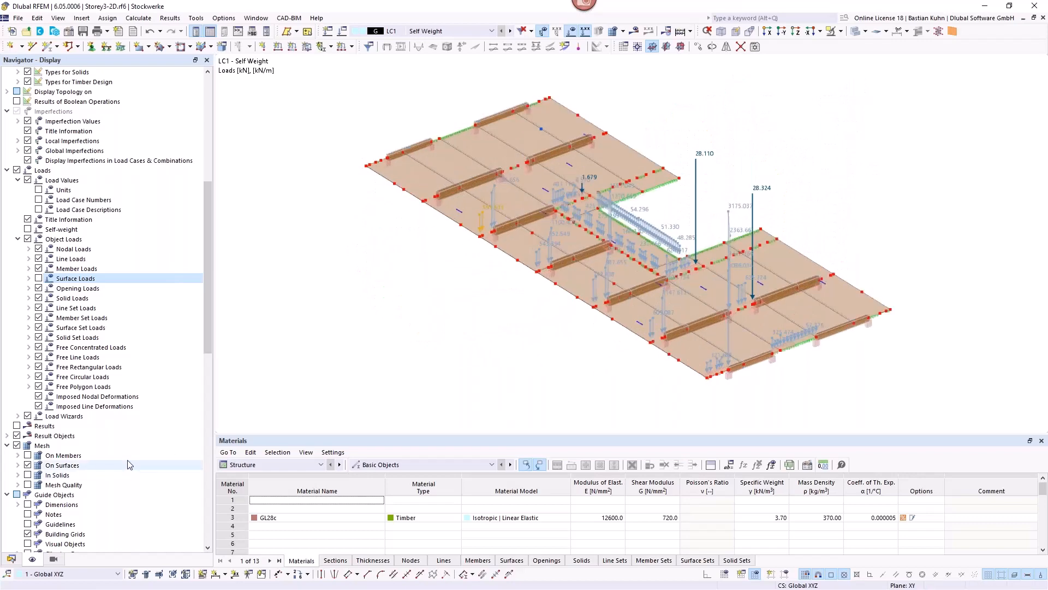
{"action": "scroll", "coordinate": [74, 389], "scroll_direction": "up", "scroll_amount": 3}
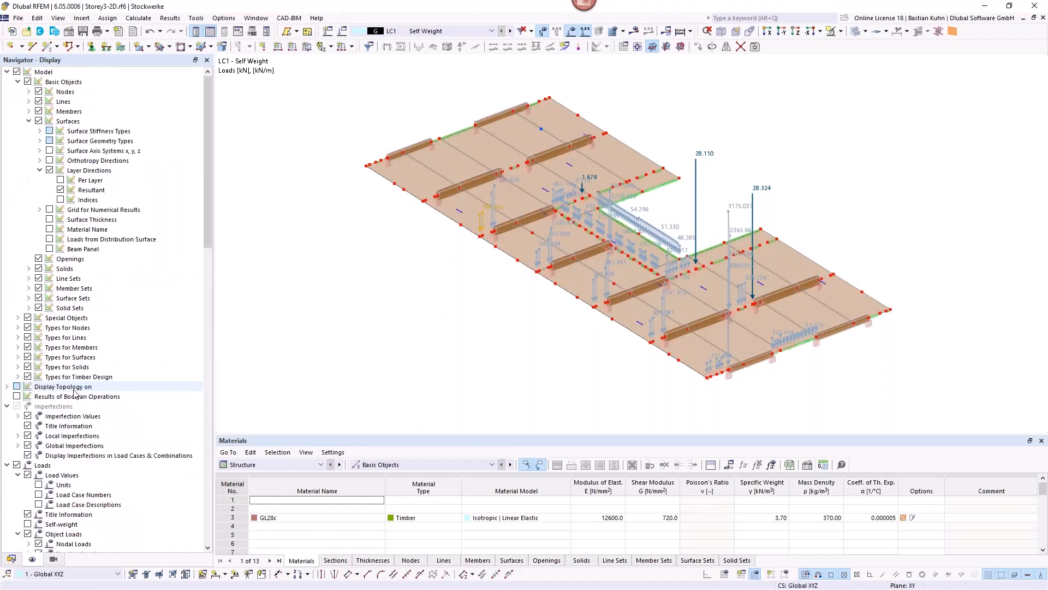
{"action": "scroll", "coordinate": [77, 385], "scroll_direction": "down", "scroll_amount": 5}
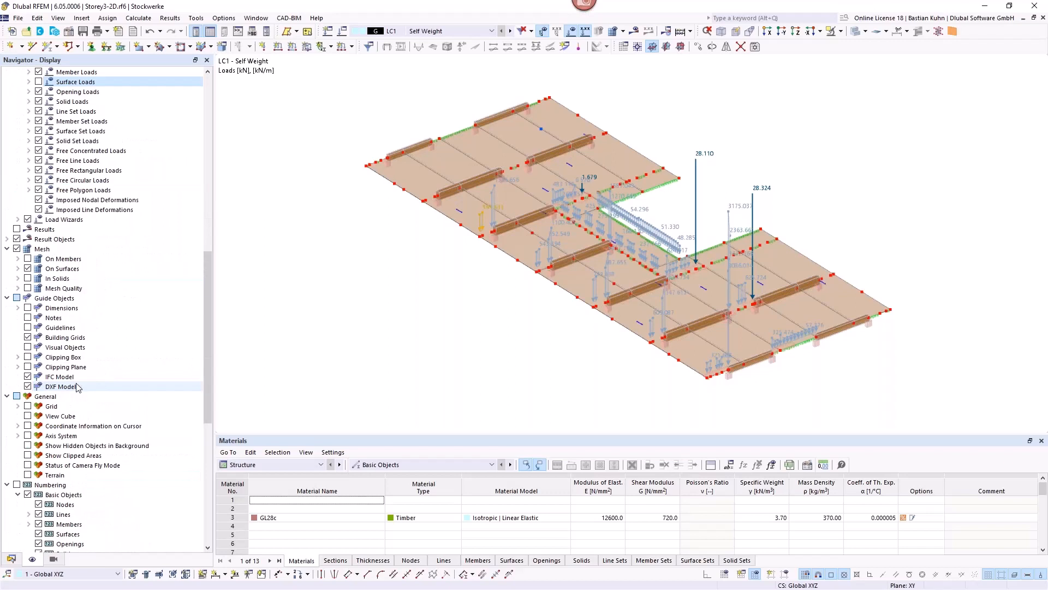
{"action": "left_click", "coordinate": [27, 307]}
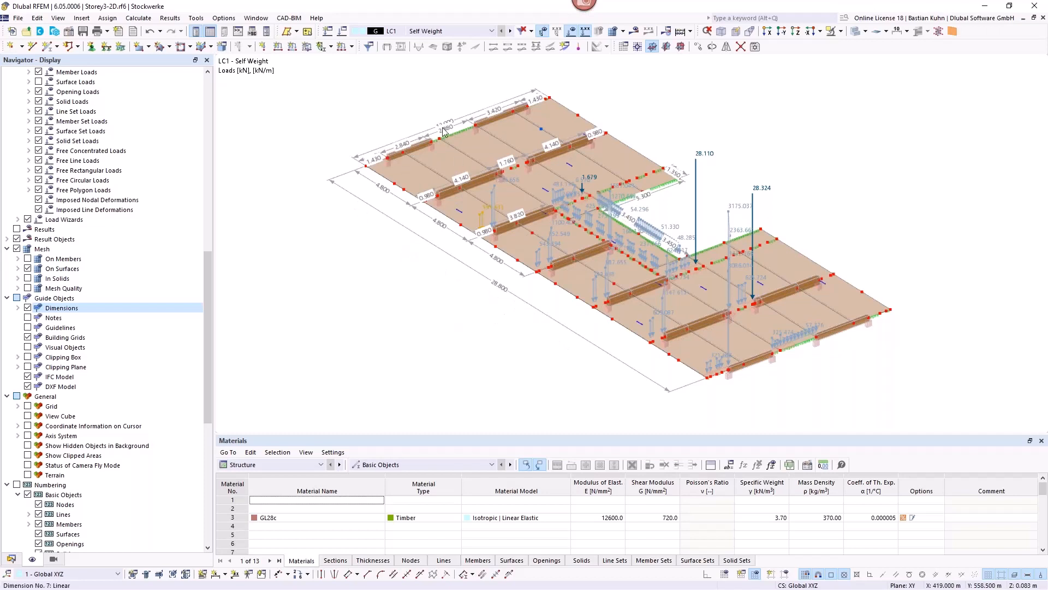
{"action": "left_click", "coordinate": [27, 308]}
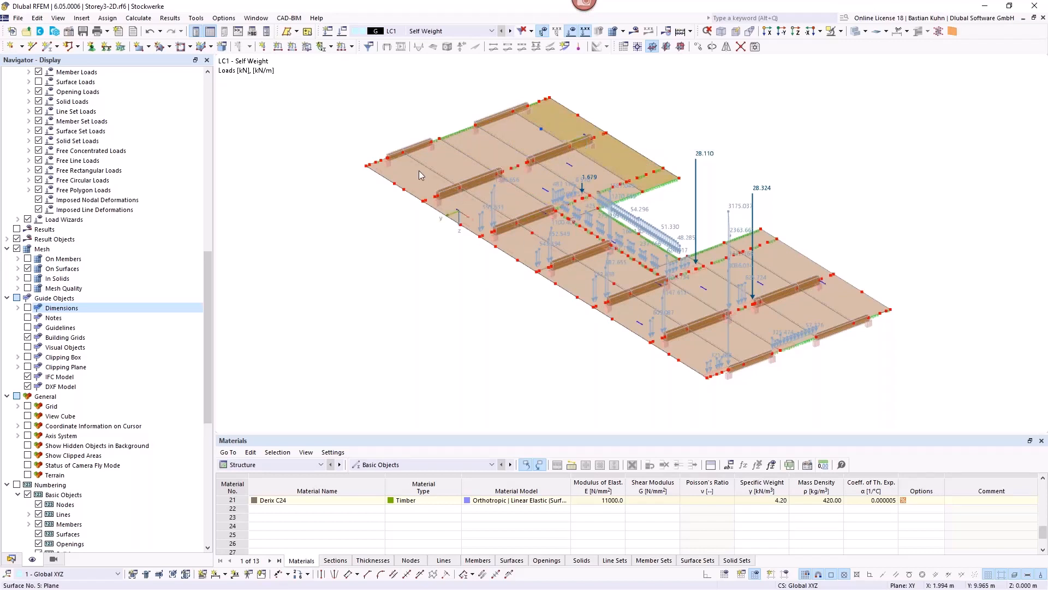
Step: Open the line hinge along the joint between two floor panels, review its translational and rotational spring constants, and leave it unchanged
{"action": "scroll", "coordinate": [418, 171], "scroll_direction": "up", "scroll_amount": 3}
{"action": "scroll", "coordinate": [444, 167], "scroll_direction": "up", "scroll_amount": 2}
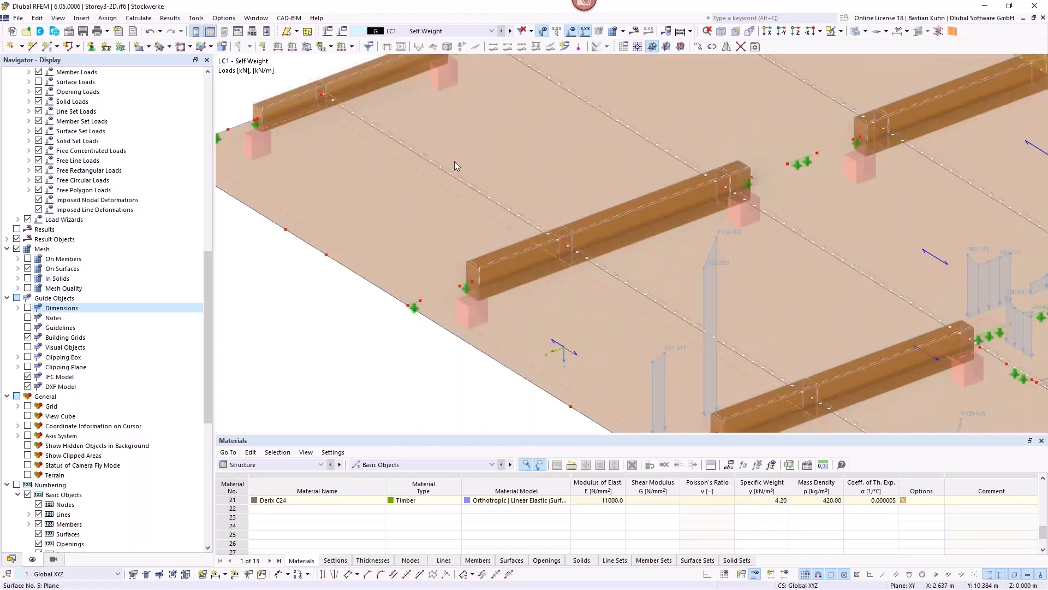
{"action": "scroll", "coordinate": [455, 162], "scroll_direction": "up", "scroll_amount": 2}
{"action": "scroll", "coordinate": [469, 175], "scroll_direction": "up", "scroll_amount": 1}
{"action": "scroll", "coordinate": [460, 186], "scroll_direction": "up", "scroll_amount": 2}
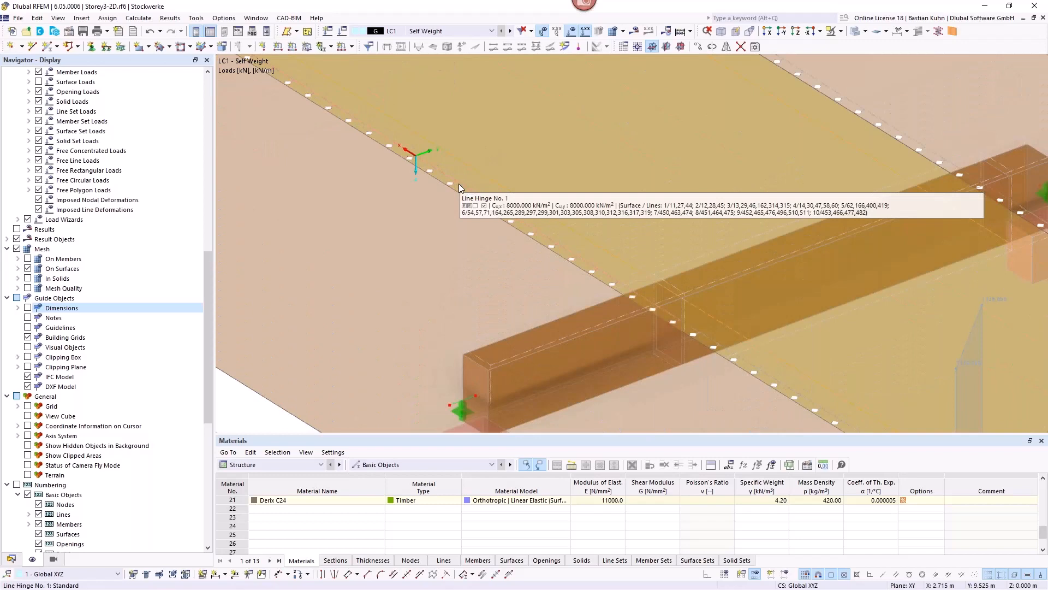
{"action": "left_click", "coordinate": [458, 188]}
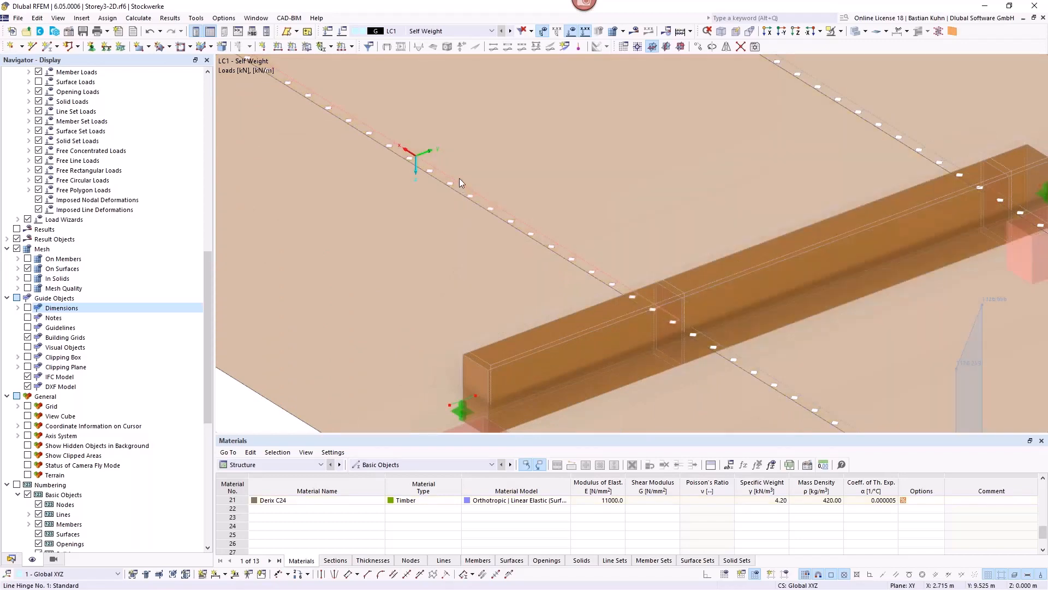
{"action": "double_click", "coordinate": [459, 178]}
{"action": "double_click", "coordinate": [388, 166]}
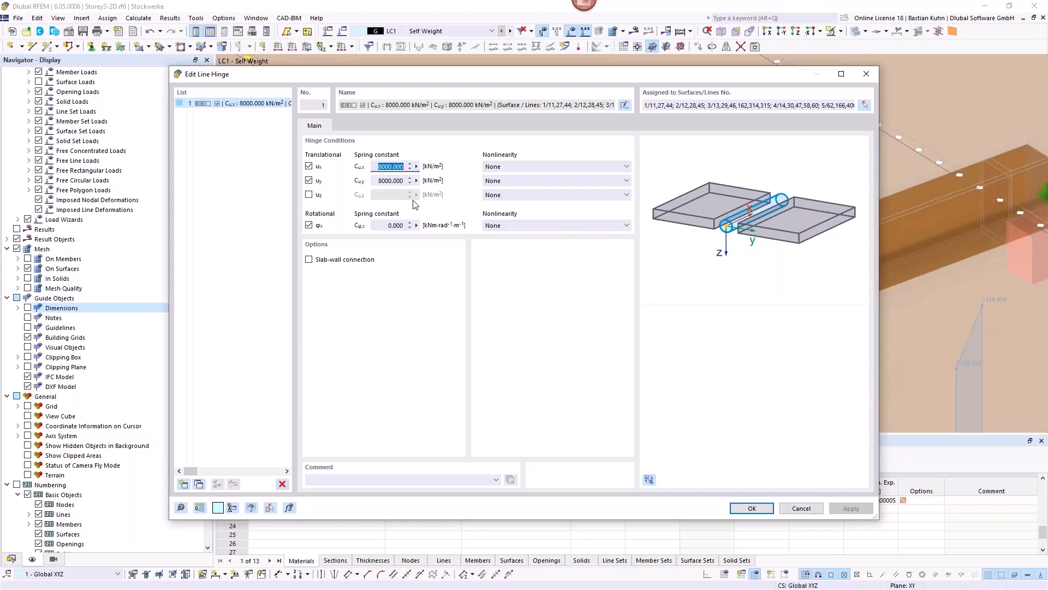
{"action": "left_click", "coordinate": [801, 508]}
{"action": "scroll", "coordinate": [415, 273], "scroll_direction": "down", "scroll_amount": 5}
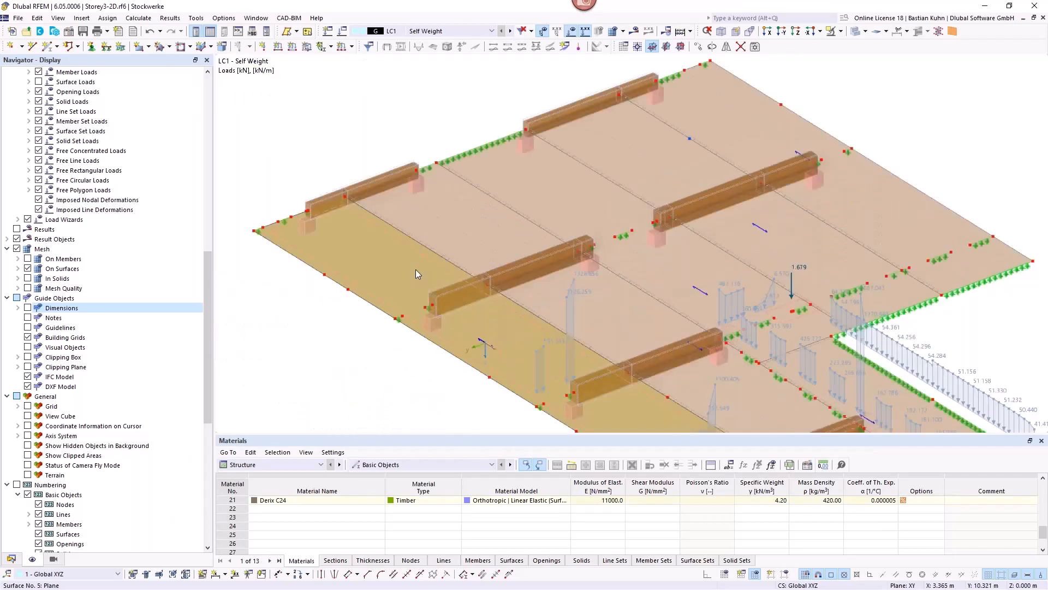
Step: Open the five-layer 200 mm floor thickness, look at its main settings, and close it again
{"action": "left_click", "coordinate": [11, 558]}
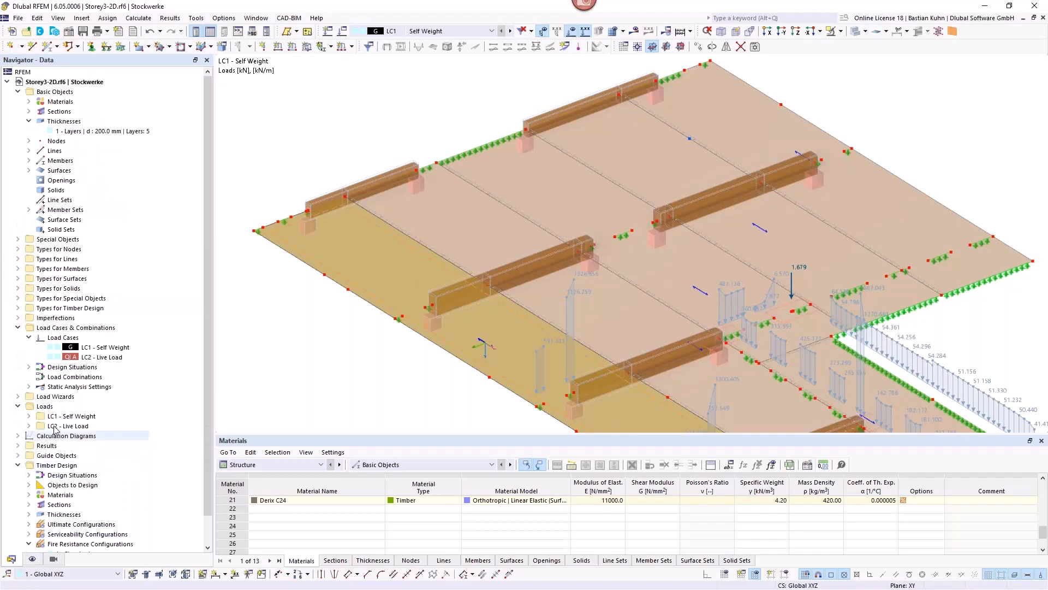
{"action": "double_click", "coordinate": [99, 132]}
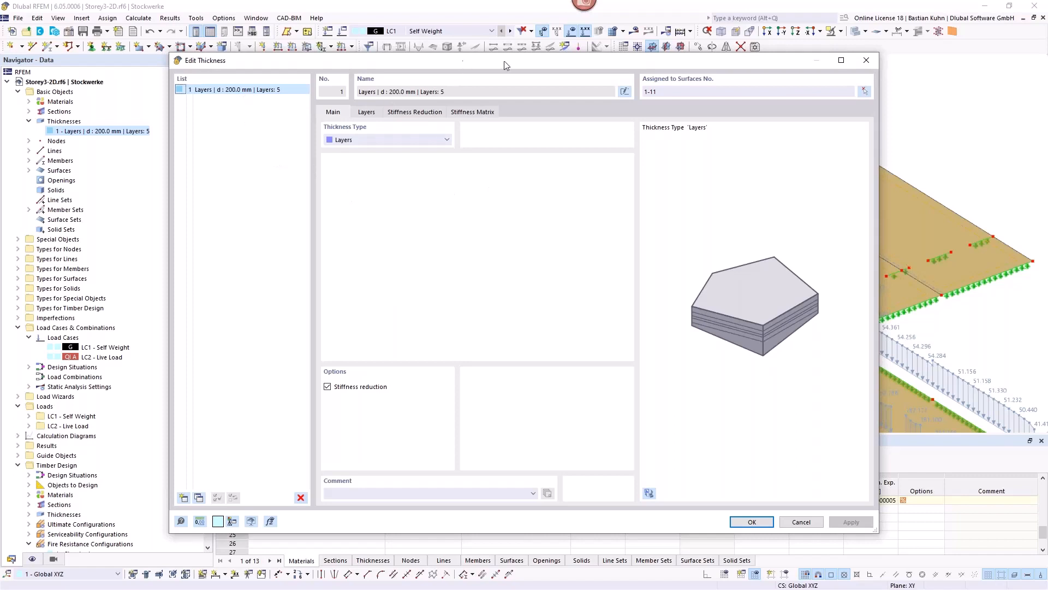
{"action": "left_click_drag", "start_coordinate": [467, 61], "coordinate": [589, 38]}
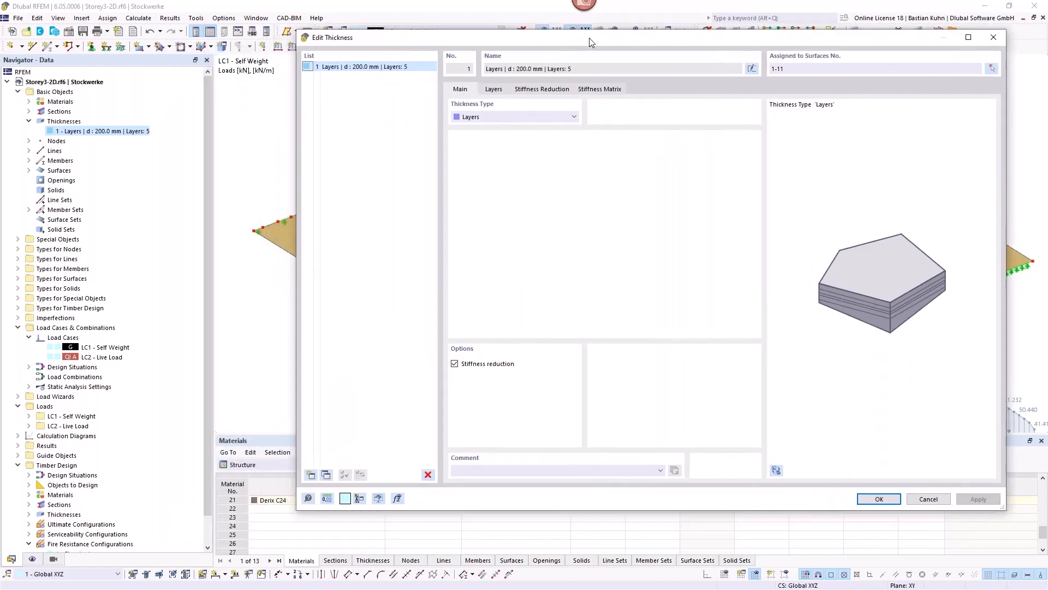
{"action": "left_click", "coordinate": [992, 38]}
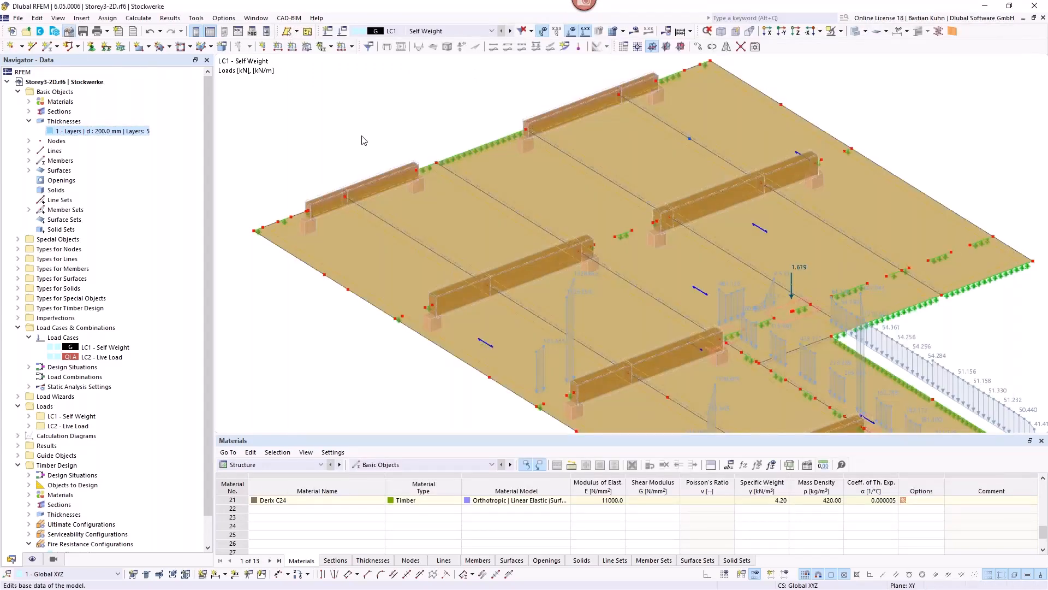
Step: Check in the model's base data which add-ons are active, including Multilayer Surfaces and Timber Design
{"action": "double_click", "coordinate": [365, 140]}
{"action": "left_click", "coordinate": [348, 88]}
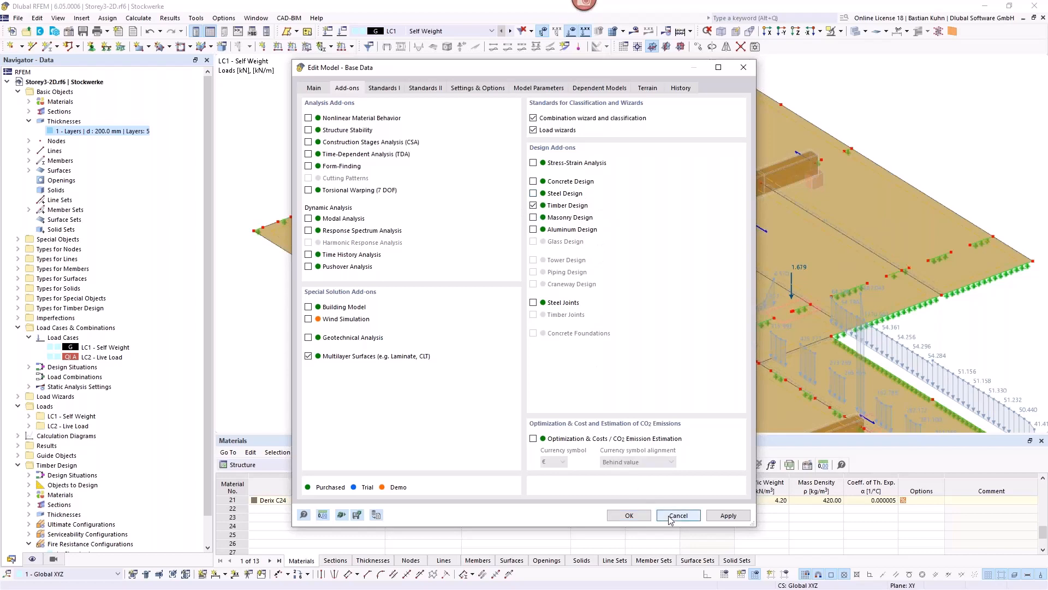
{"action": "left_click", "coordinate": [640, 517]}
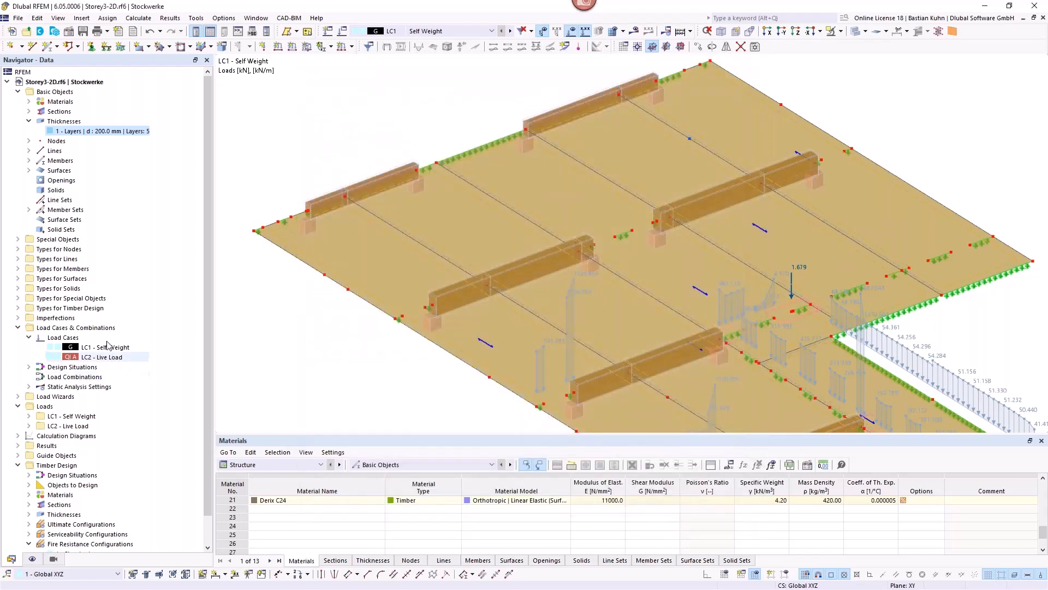
Step: Review the layer composition of the 200 mm thickness and browse the manufacturers in the composition library without choosing another build-up
{"action": "double_click", "coordinate": [94, 131]}
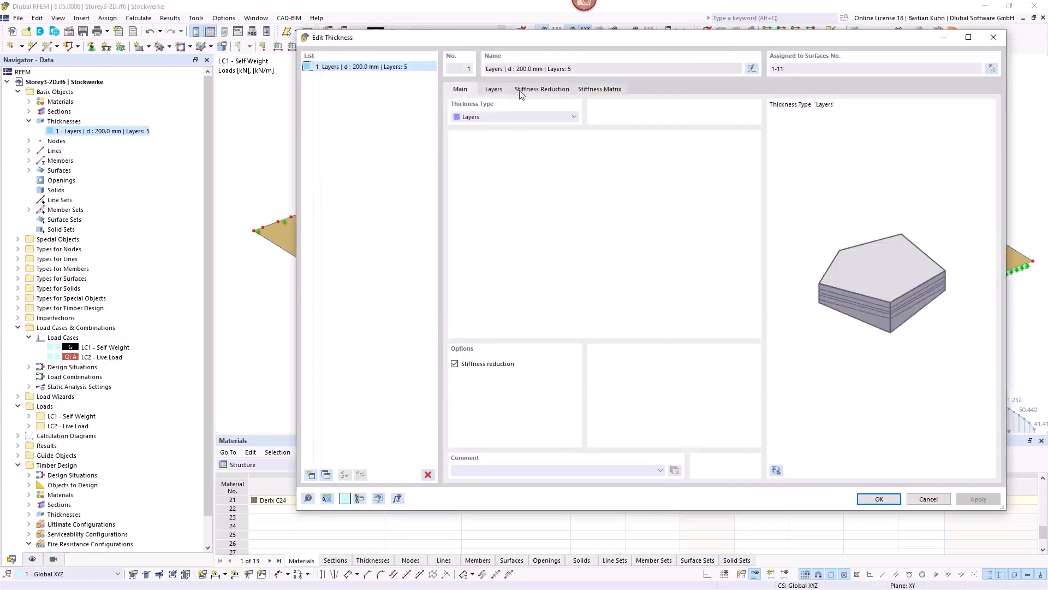
{"action": "left_click", "coordinate": [493, 90]}
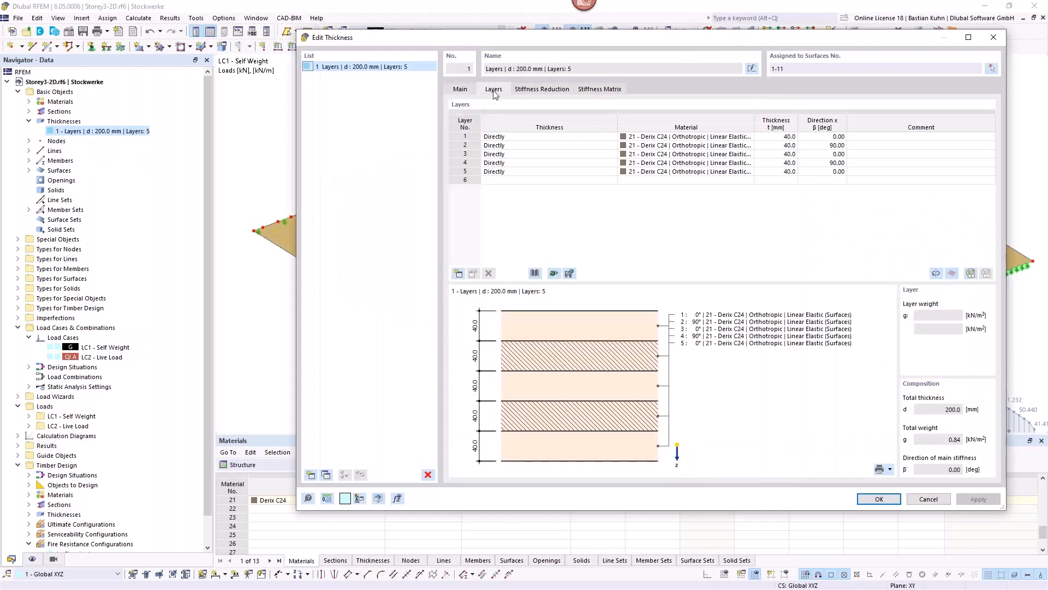
{"action": "left_click", "coordinate": [534, 274]}
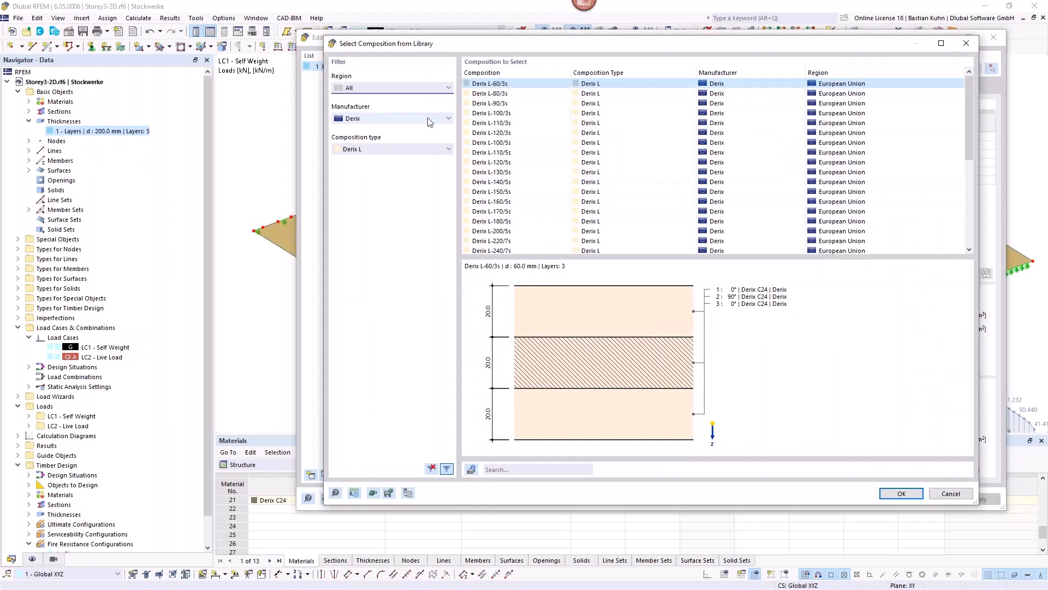
{"action": "left_click", "coordinate": [429, 121]}
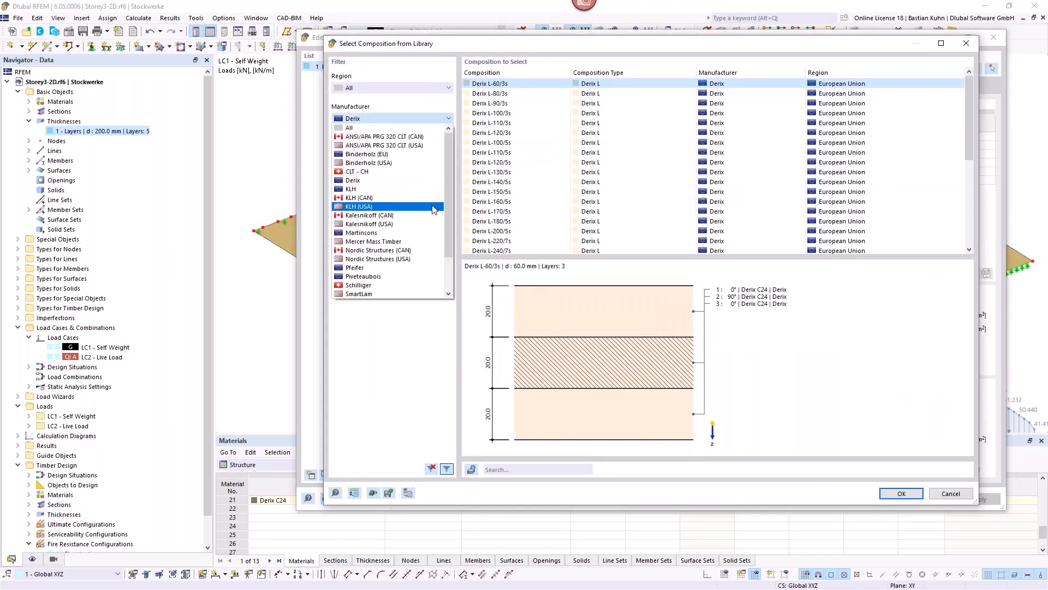
{"action": "left_click_drag", "start_coordinate": [447, 188], "coordinate": [444, 257]}
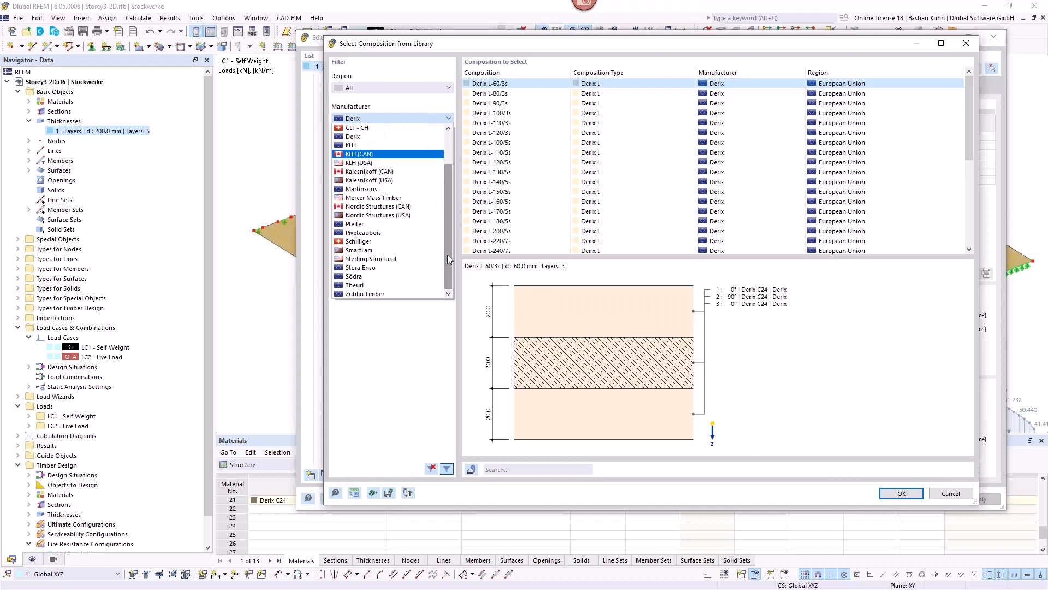
{"action": "scroll", "coordinate": [427, 186], "scroll_direction": "up", "scroll_amount": 2}
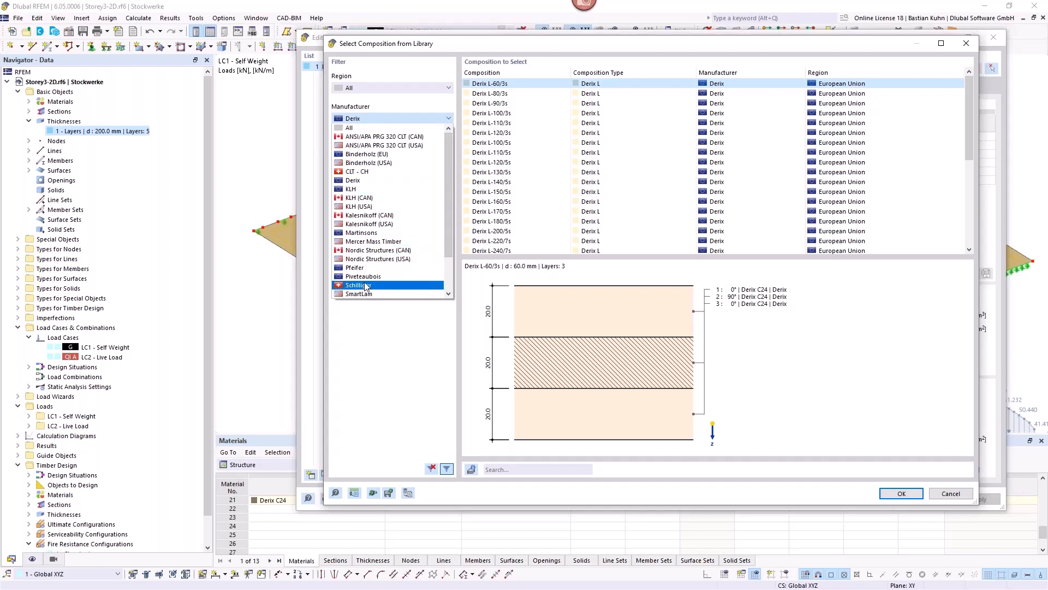
{"action": "scroll", "coordinate": [418, 218], "scroll_direction": "down", "scroll_amount": 2}
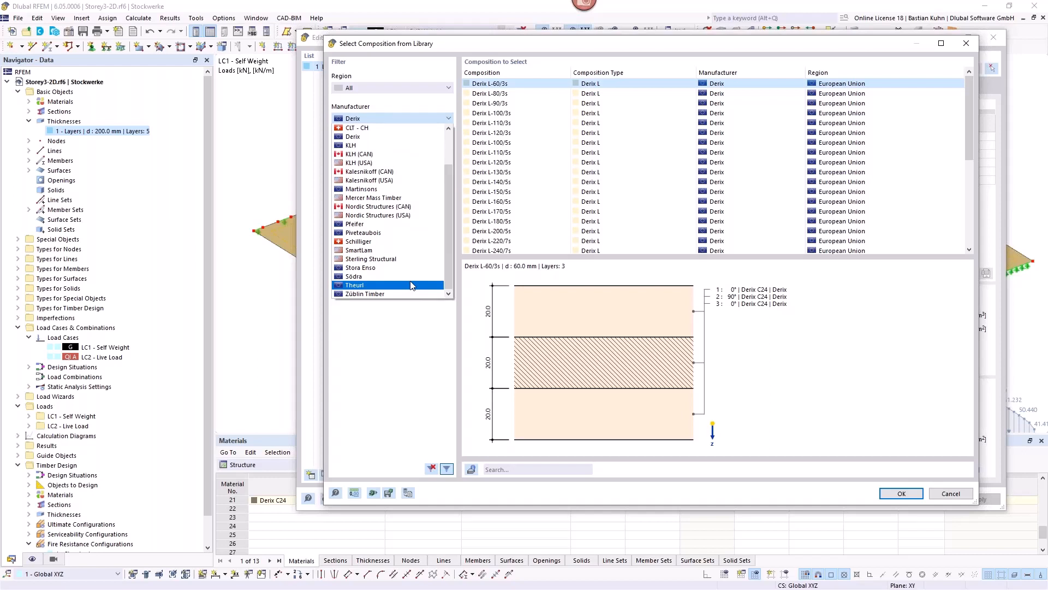
{"action": "left_click", "coordinate": [436, 362]}
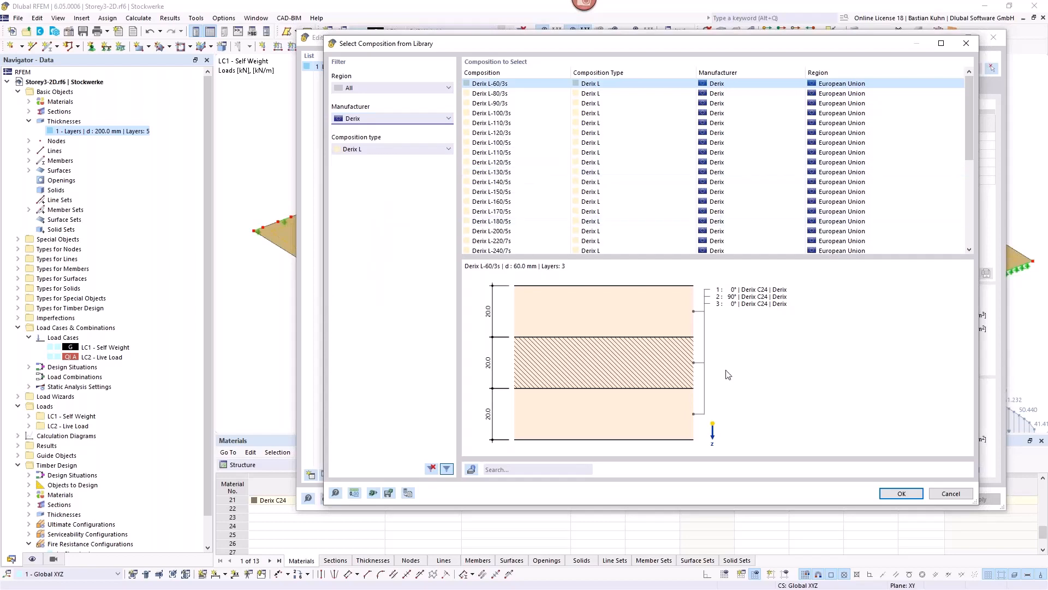
{"action": "left_click", "coordinate": [948, 495]}
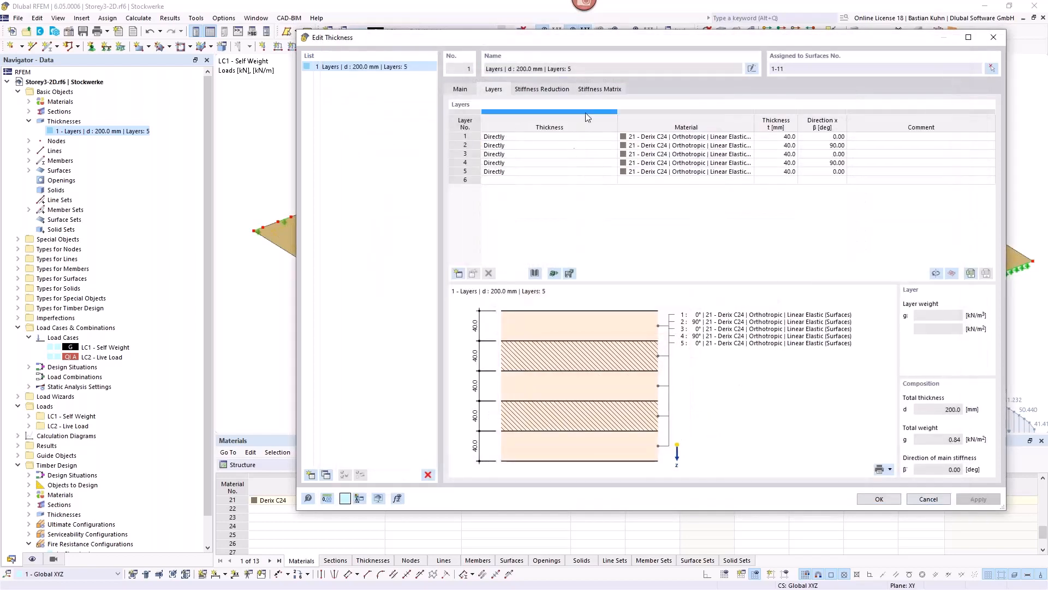
Step: Review the stiffness reduction multipliers and the stiffness matrix of the layered thickness, and close it without changes
{"action": "left_click", "coordinate": [534, 90]}
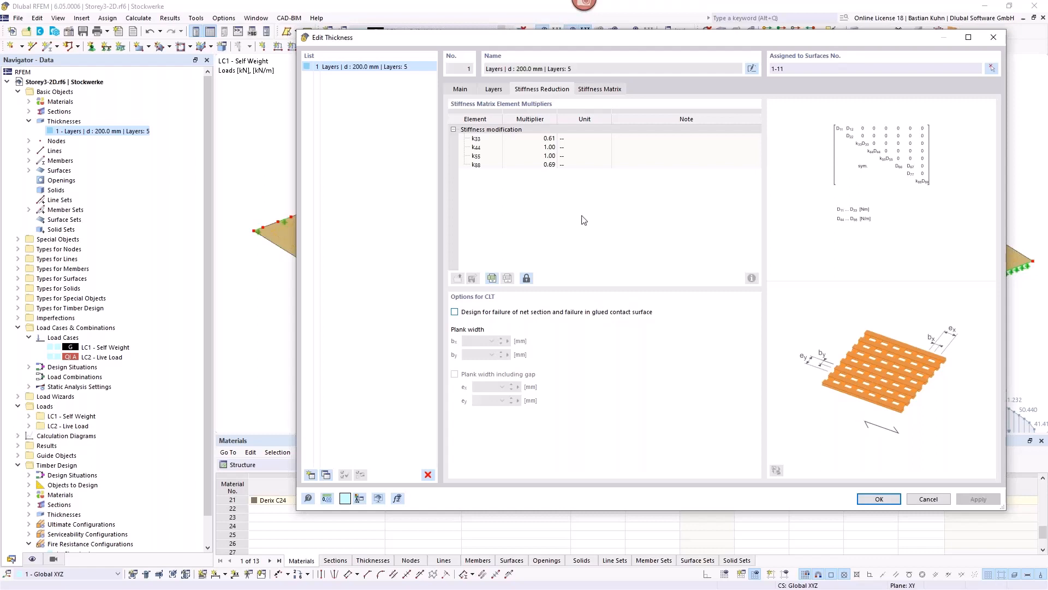
{"action": "left_click", "coordinate": [600, 90]}
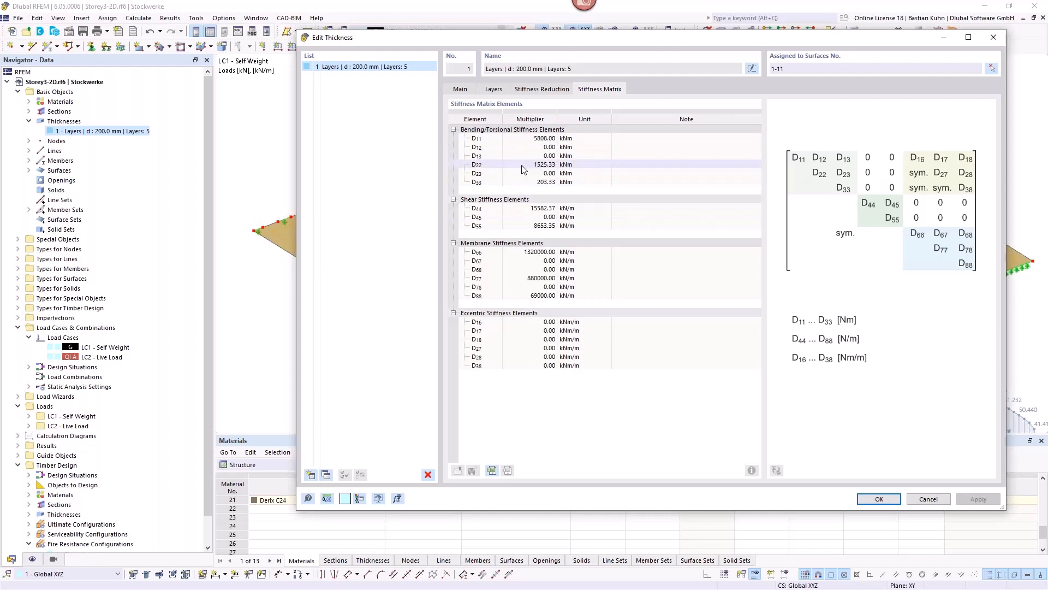
{"action": "left_click", "coordinate": [928, 499]}
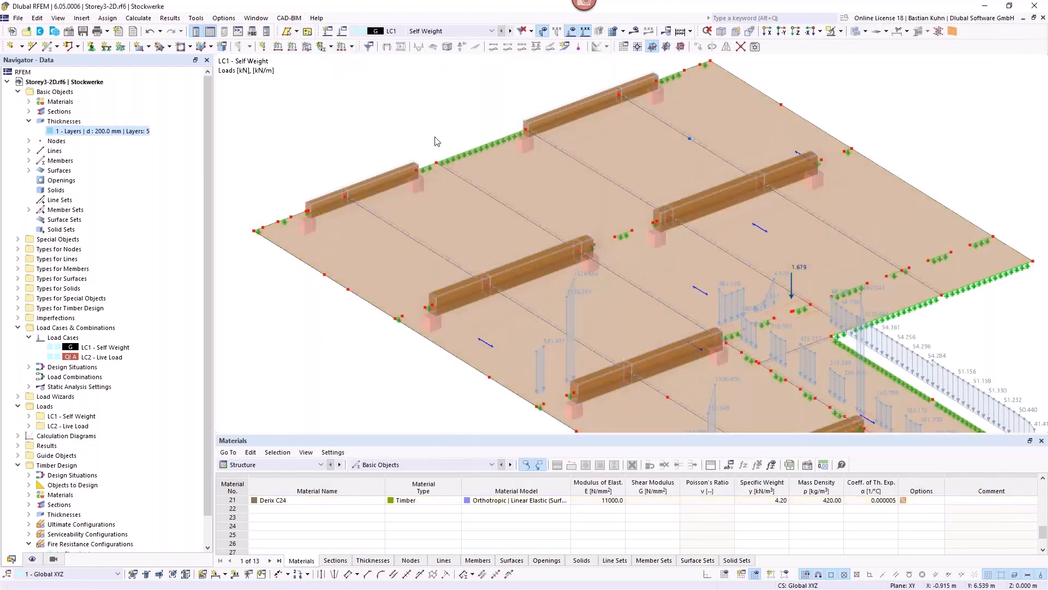
Step: Hide the loads and view the Storey3-2D floor in the Z-direction to examine the panel layout and span directions
{"action": "scroll", "coordinate": [437, 142], "scroll_direction": "down", "scroll_amount": 2}
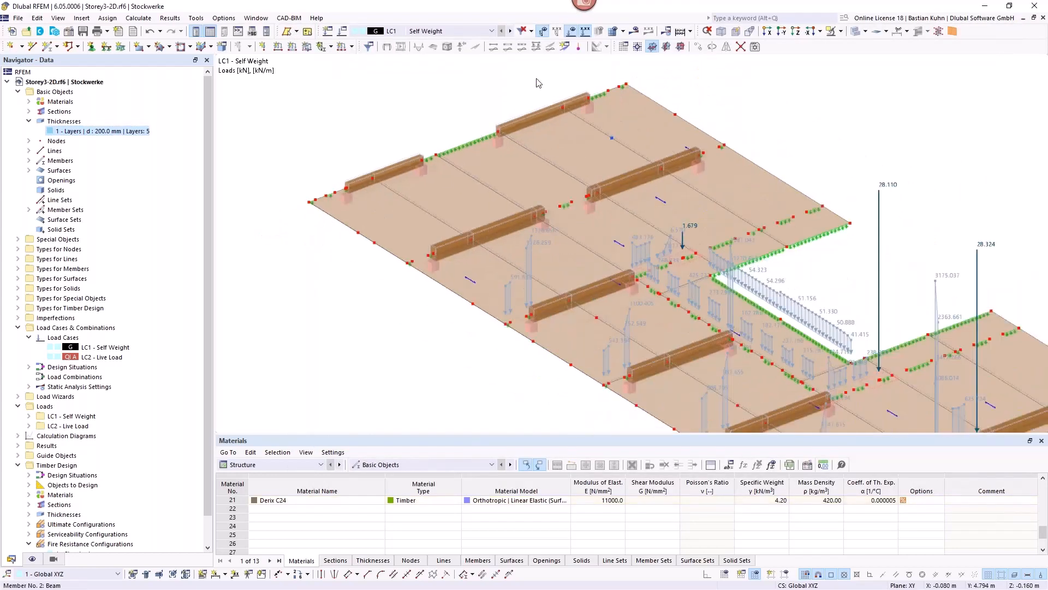
{"action": "left_click", "coordinate": [570, 32]}
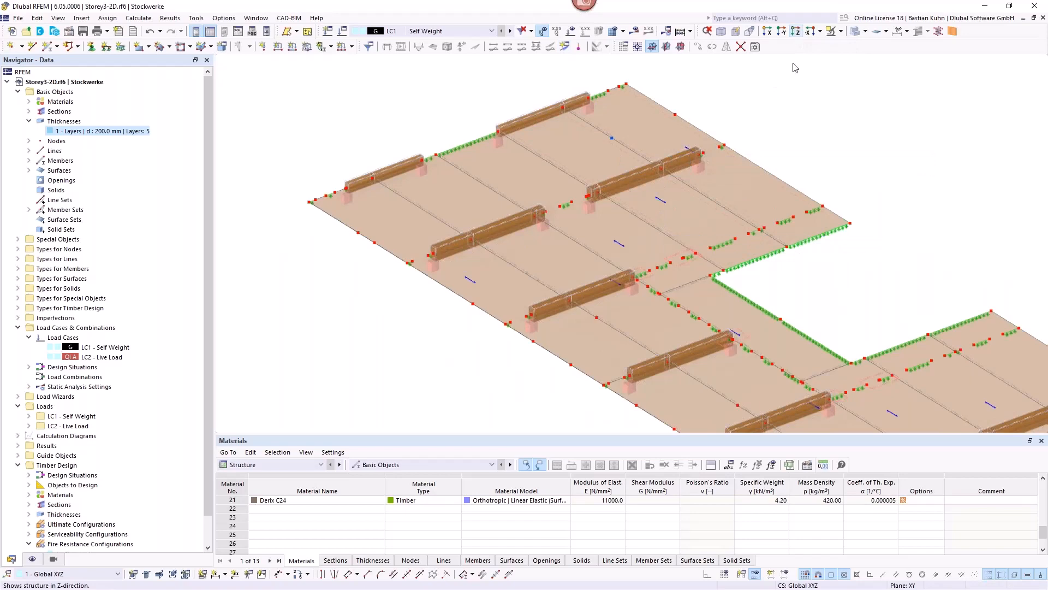
{"action": "left_click", "coordinate": [796, 32]}
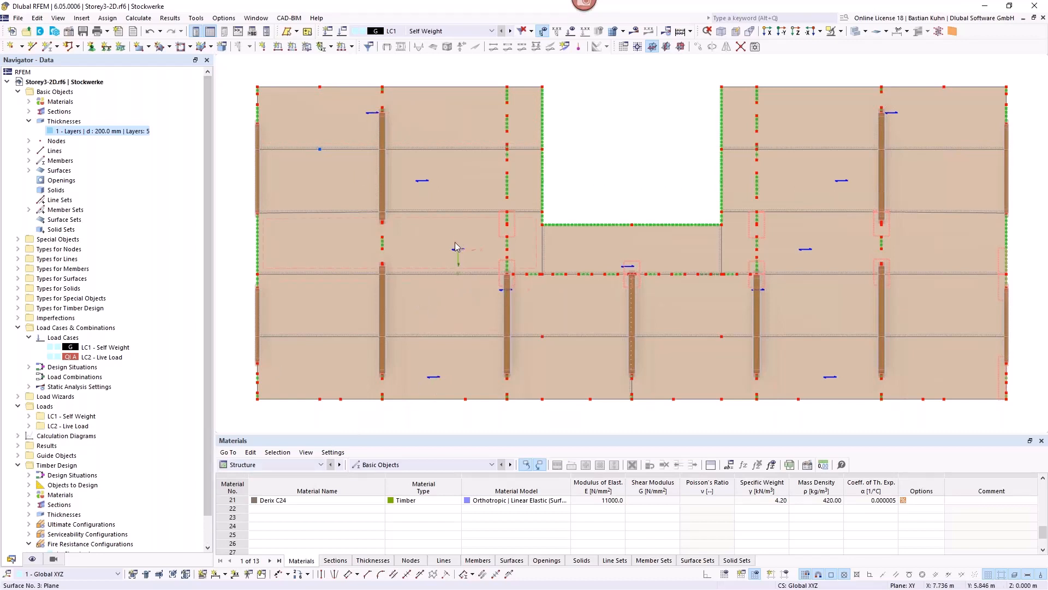
{"action": "mouse_move", "coordinate": [455, 246]}
Step: Return to an oblique view and examine the beams, their design supports and the floor panels beside the recess
{"action": "middle_click_drag", "start_coordinate": [404, 192], "coordinate": [549, 165], "text": "ctrl"}
{"action": "scroll", "coordinate": [549, 163], "scroll_direction": "up", "scroll_amount": 5}
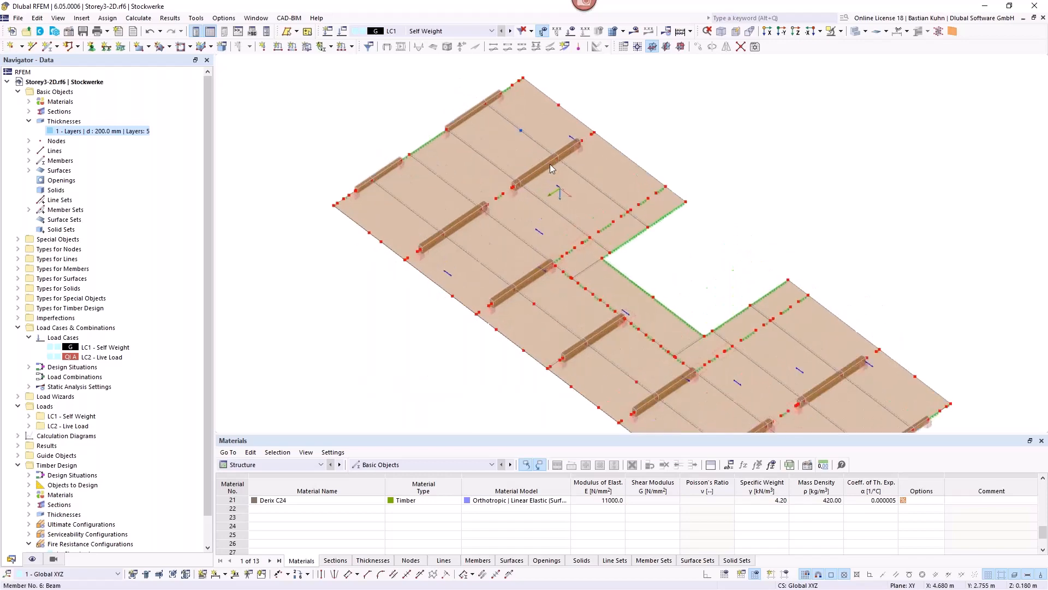
{"action": "scroll", "coordinate": [594, 133], "scroll_direction": "up", "scroll_amount": 3}
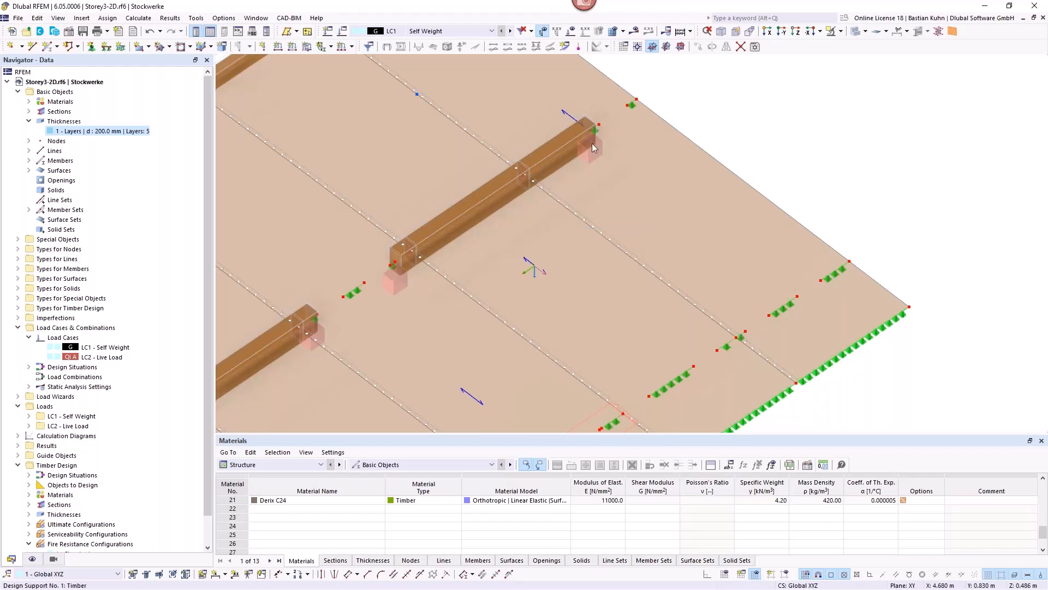
{"action": "scroll", "coordinate": [552, 189], "scroll_direction": "down", "scroll_amount": 4}
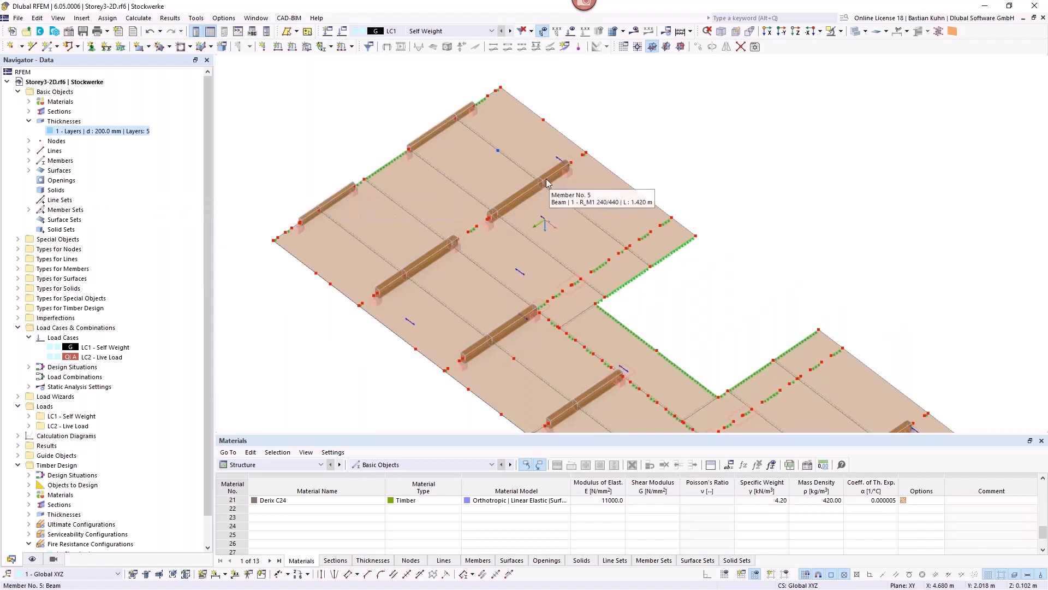
{"action": "scroll", "coordinate": [550, 181], "scroll_direction": "up", "scroll_amount": 2}
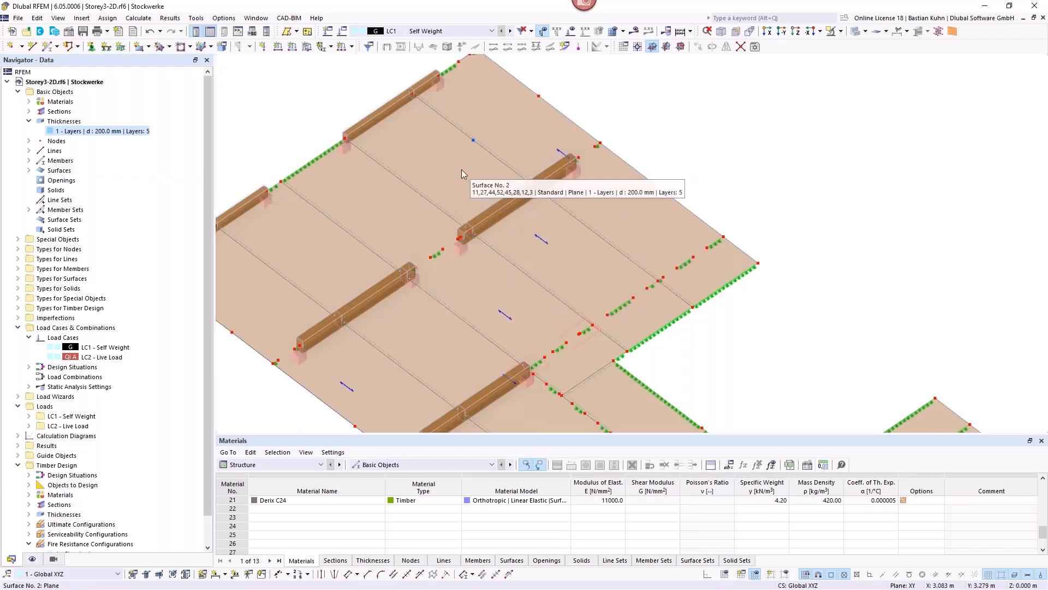
Step: View the floor in the Z-direction and display the surfaces' layer directions per layer with indices instead of the resultant
{"action": "scroll", "coordinate": [398, 122], "scroll_direction": "down", "scroll_amount": 3}
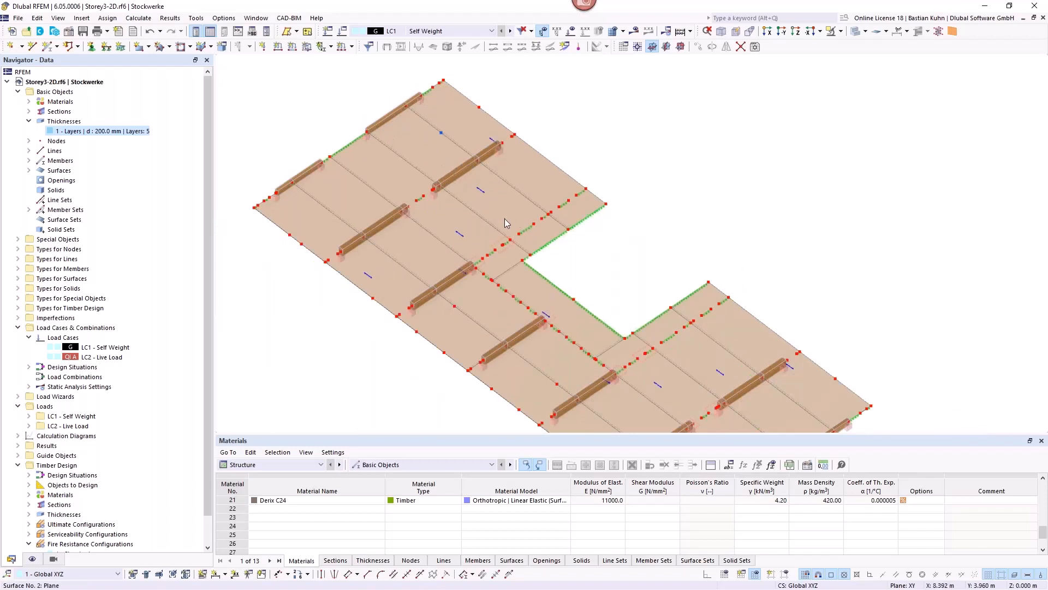
{"action": "left_click", "coordinate": [795, 31]}
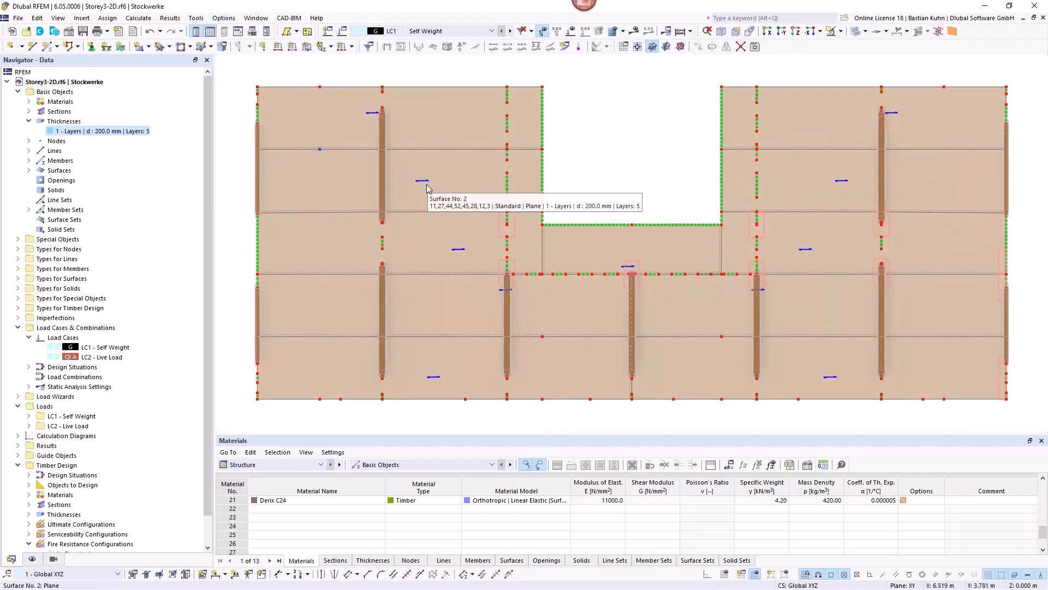
{"action": "left_click", "coordinate": [32, 558]}
{"action": "scroll", "coordinate": [71, 469], "scroll_direction": "up", "scroll_amount": 15}
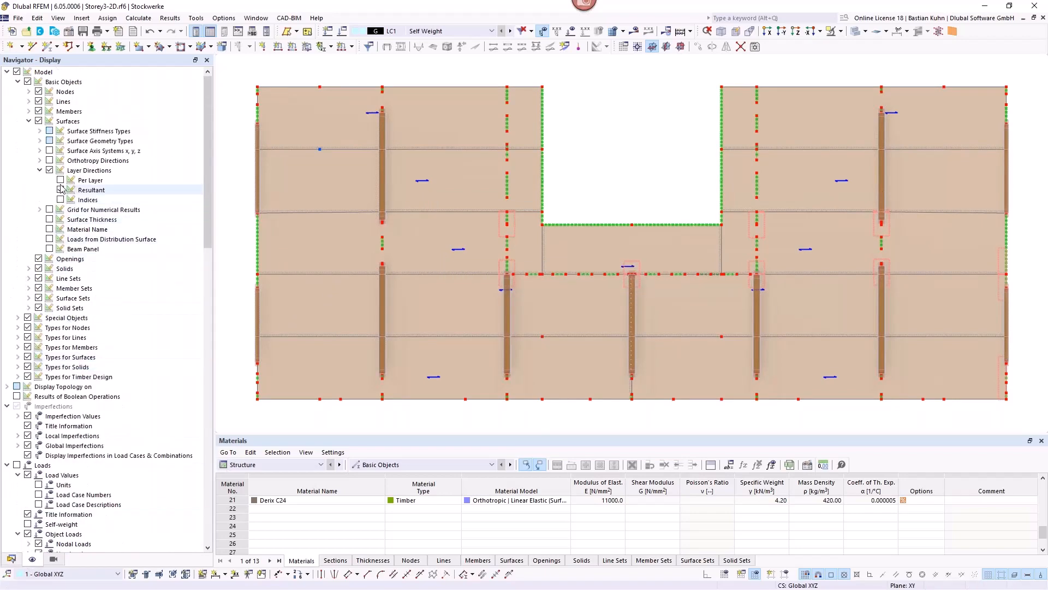
{"action": "left_click", "coordinate": [60, 180]}
{"action": "left_click", "coordinate": [60, 190]}
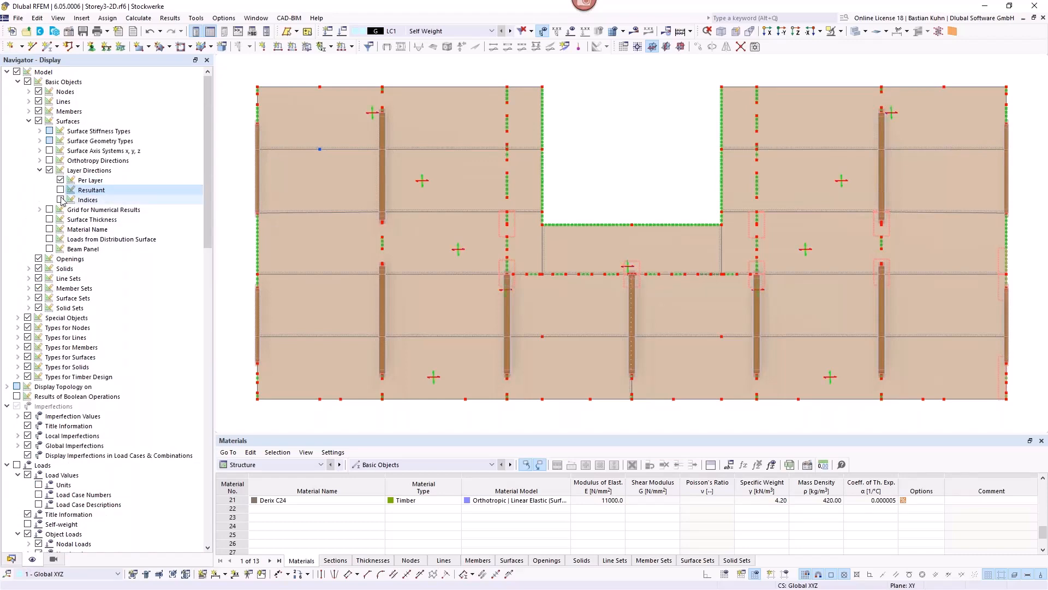
{"action": "left_click", "coordinate": [60, 199]}
{"action": "scroll", "coordinate": [425, 186], "scroll_direction": "up", "scroll_amount": 2}
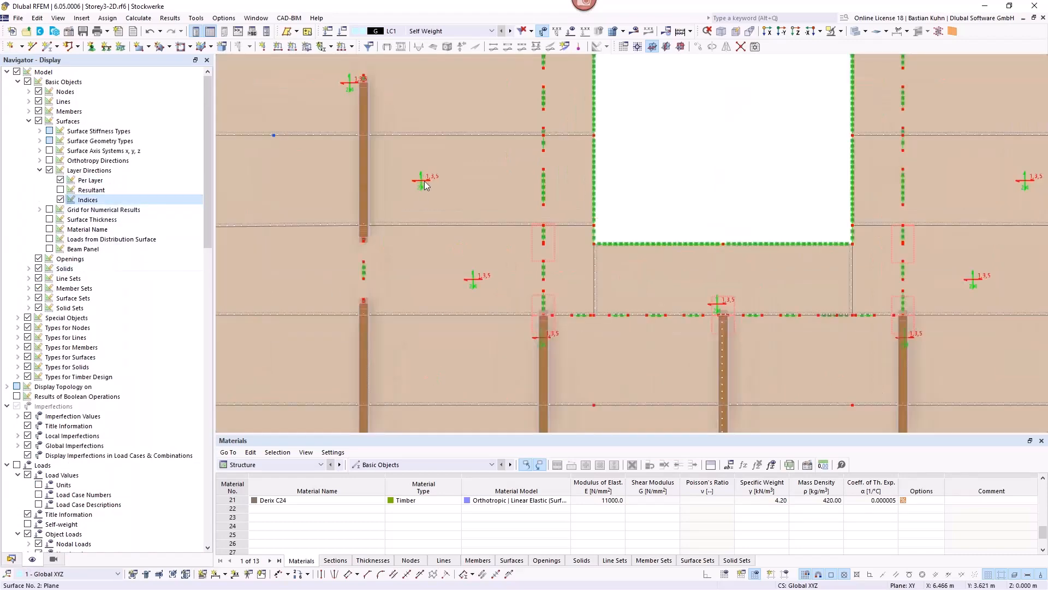
{"action": "scroll", "coordinate": [425, 186], "scroll_direction": "up", "scroll_amount": 2}
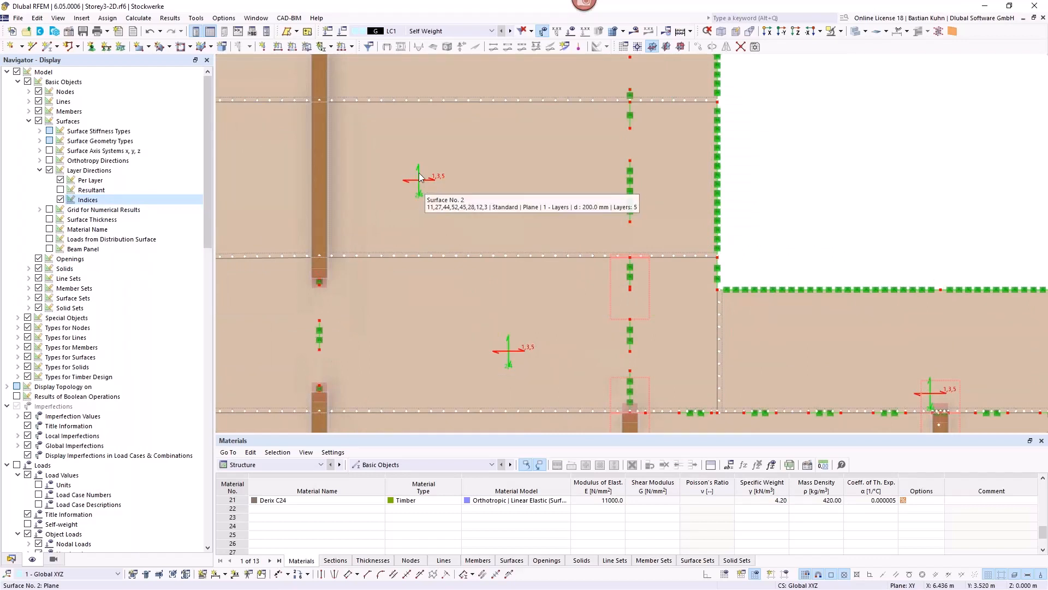
{"action": "middle_click_drag", "start_coordinate": [497, 210], "coordinate": [382, 179]}
Step: Reopen the 200 mm layered thickness and check the direction angle β of each of its five layers
{"action": "left_click", "coordinate": [11, 558]}
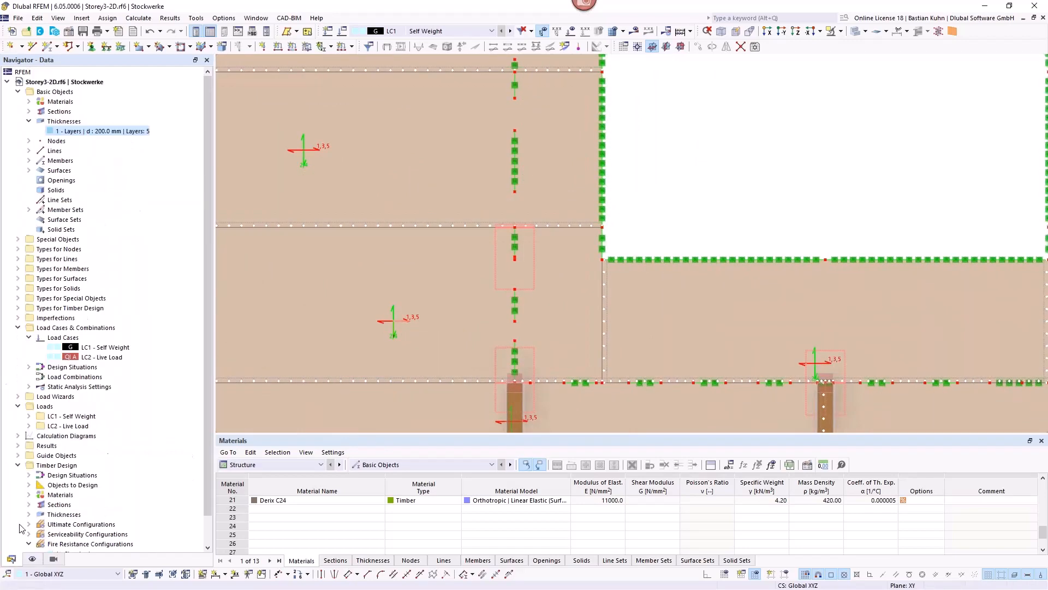
{"action": "double_click", "coordinate": [85, 133]}
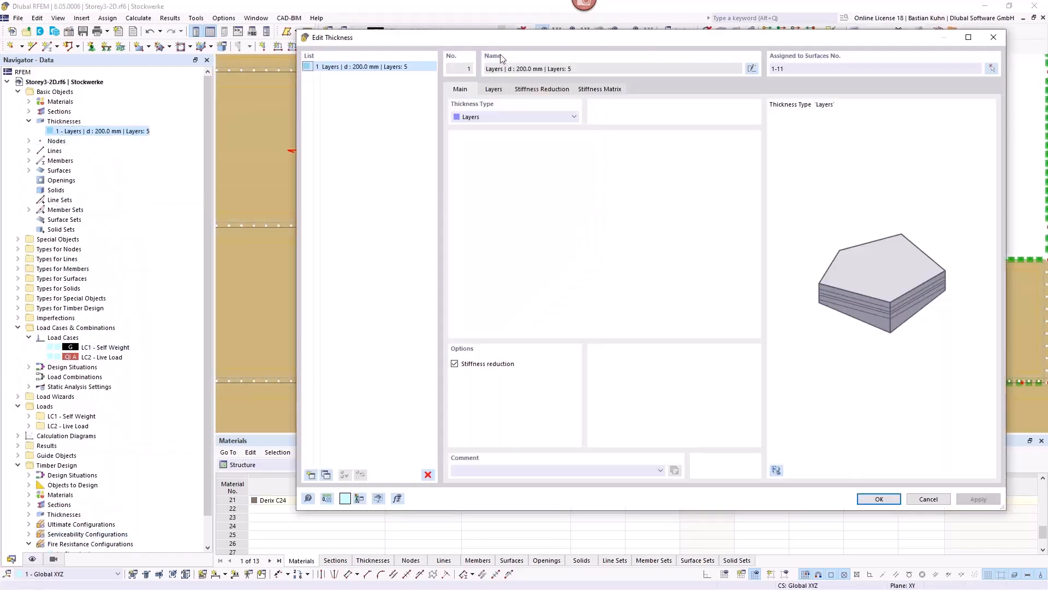
{"action": "left_click_drag", "start_coordinate": [516, 41], "coordinate": [641, 33]}
{"action": "left_click", "coordinate": [615, 79]}
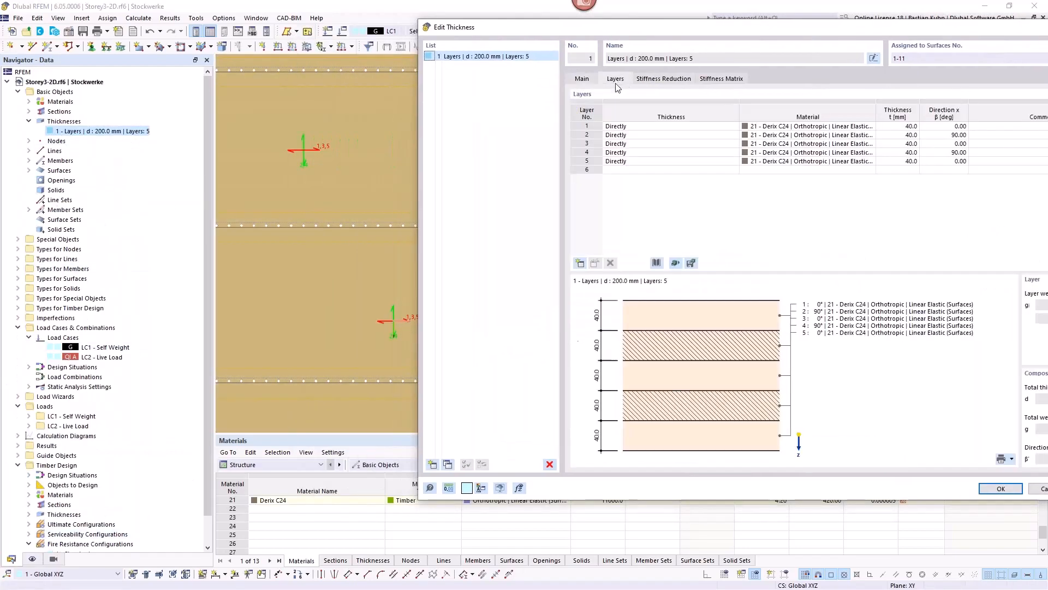
{"action": "left_click", "coordinate": [940, 126]}
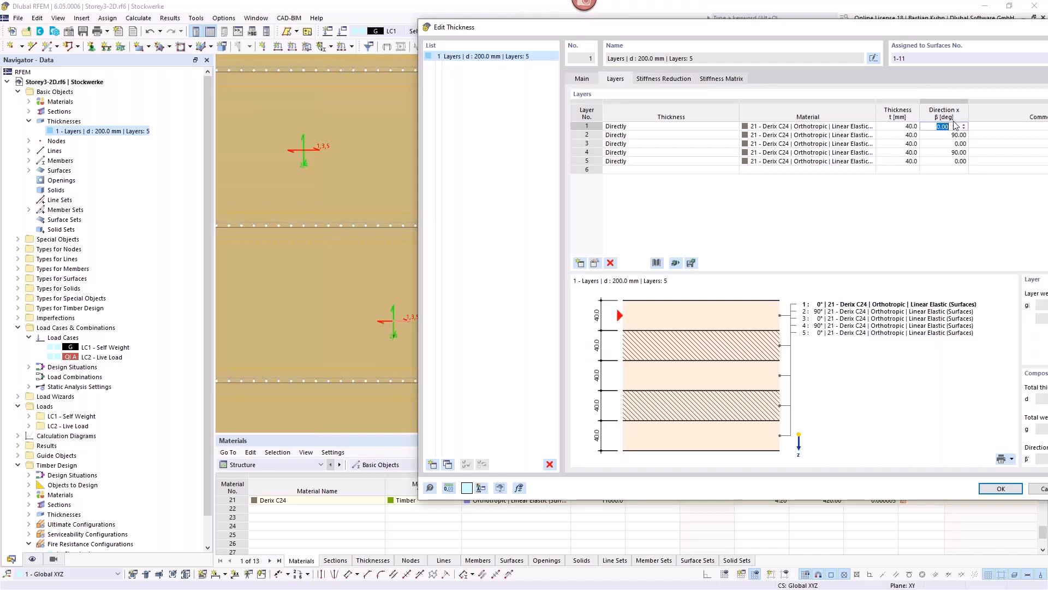
{"action": "left_click", "coordinate": [951, 144]}
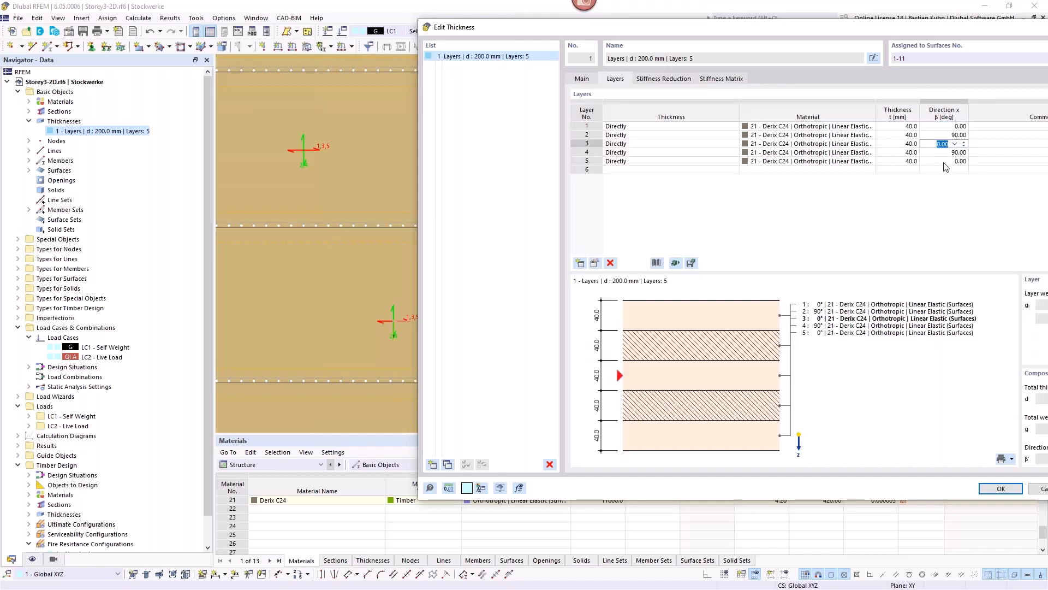
{"action": "left_click", "coordinate": [945, 161]}
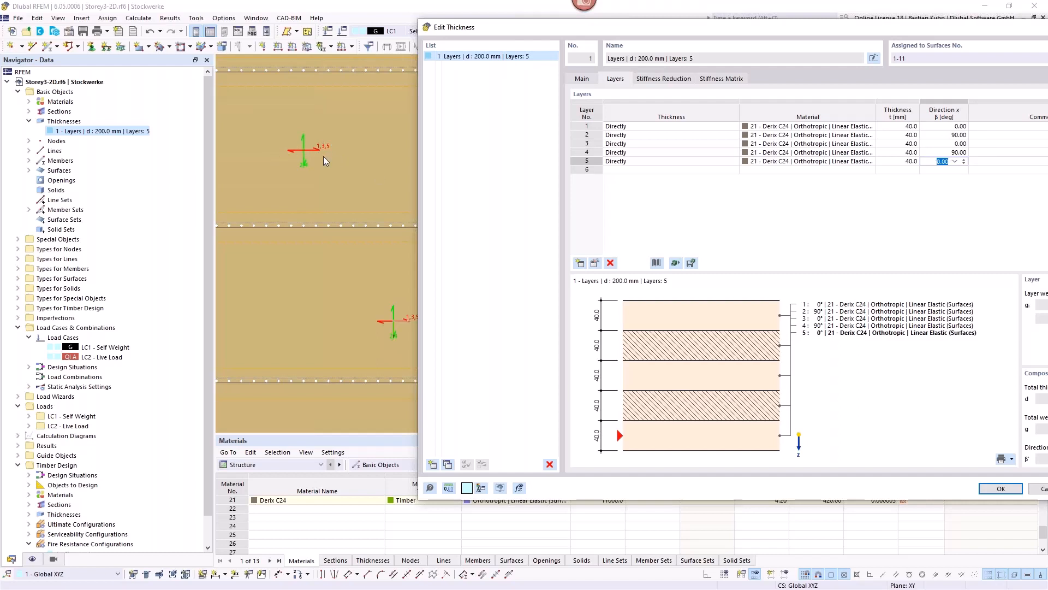
{"action": "left_click", "coordinate": [940, 135]}
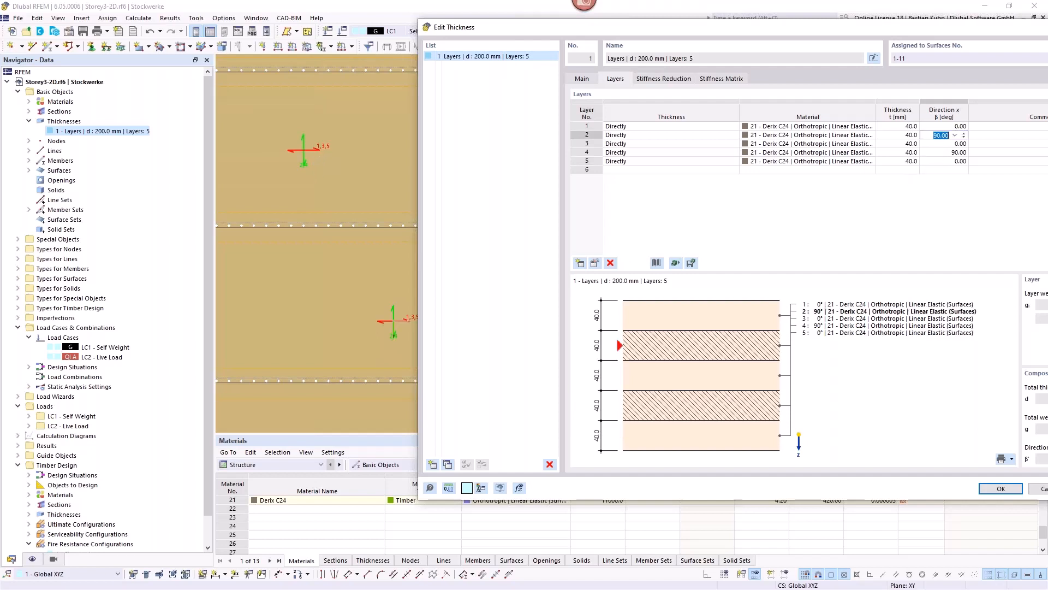
{"action": "left_click", "coordinate": [937, 153]}
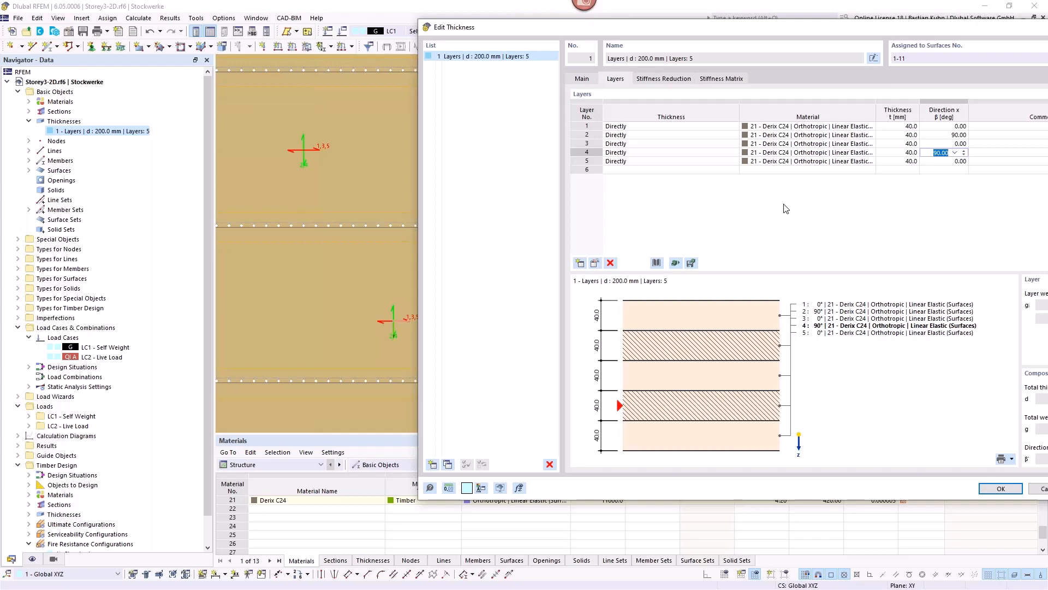
Step: Inspect the orthotropic stiffness parameters of the Derix C24 layer material, and close the material and thickness without changes
{"action": "left_click", "coordinate": [599, 264]}
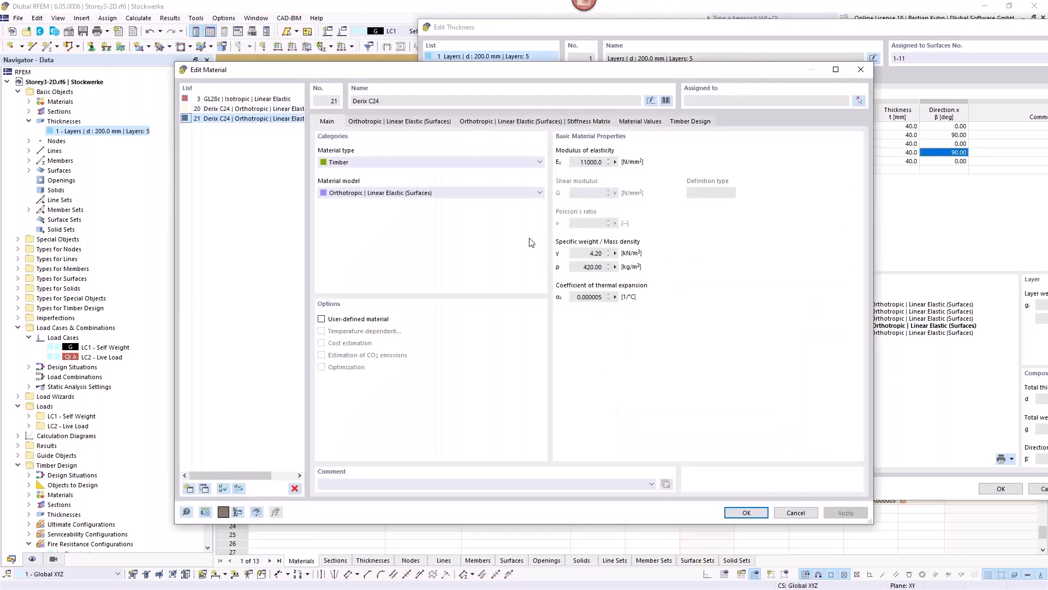
{"action": "left_click", "coordinate": [410, 122]}
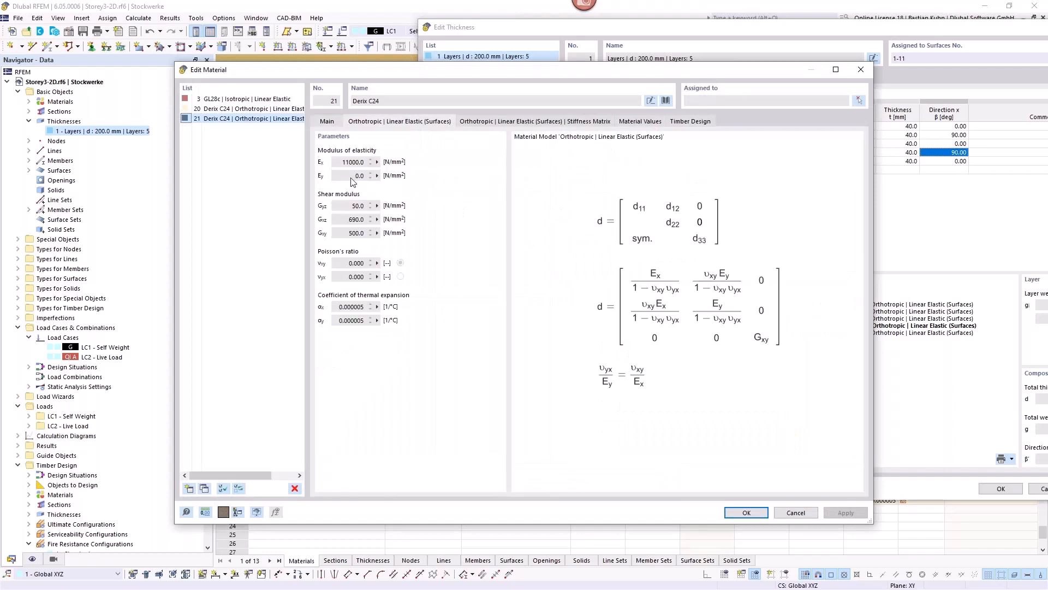
{"action": "left_click", "coordinate": [344, 163]}
{"action": "left_click", "coordinate": [853, 79]}
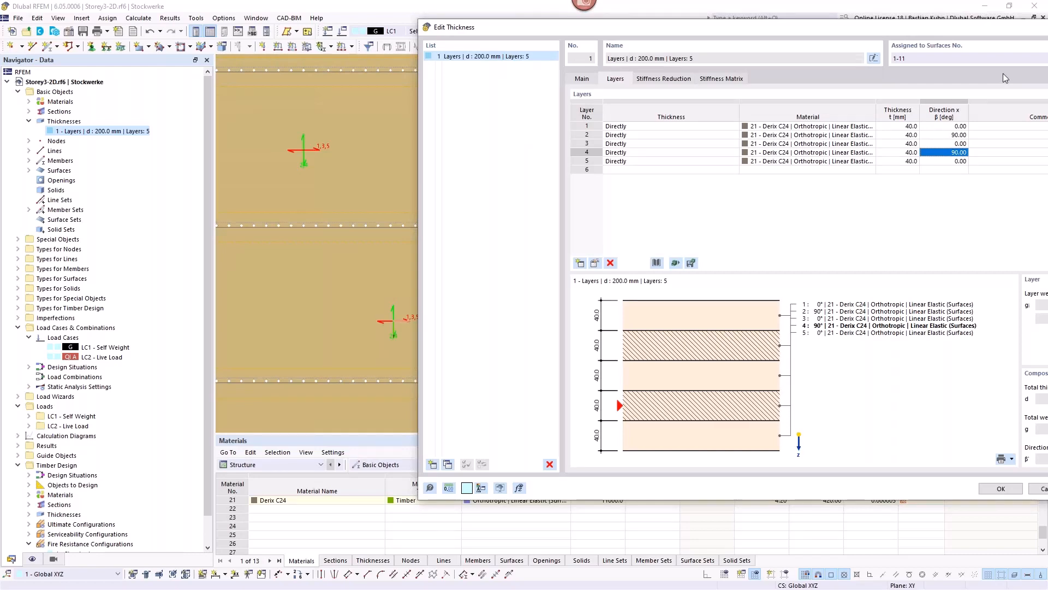
{"action": "key", "text": "Escape"}
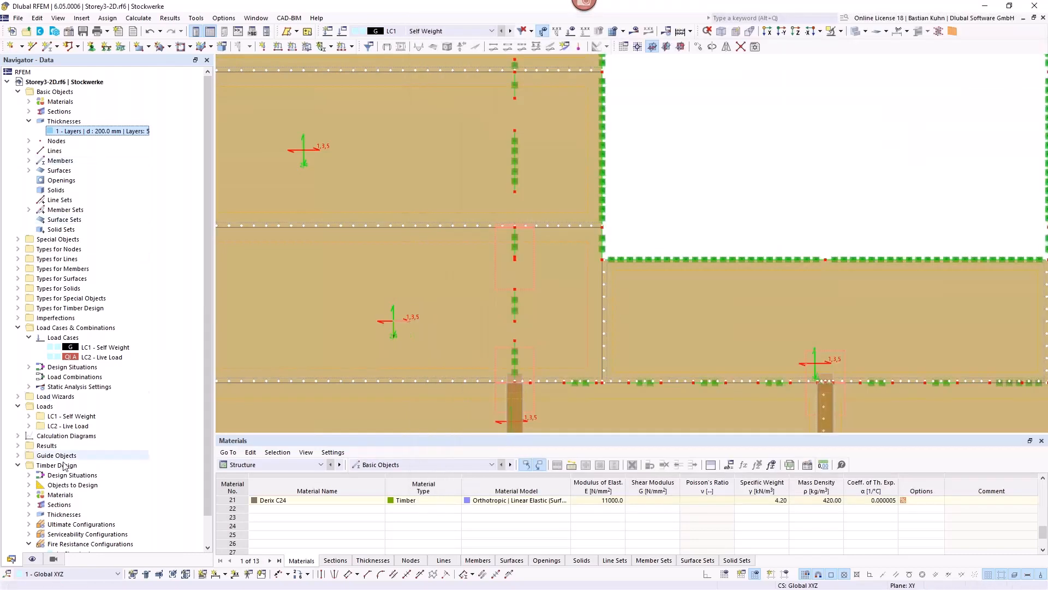
Step: Switch the layer direction display back to the resultant only, without per-layer arrows and indices
{"action": "left_click", "coordinate": [33, 559]}
{"action": "left_click", "coordinate": [60, 190]}
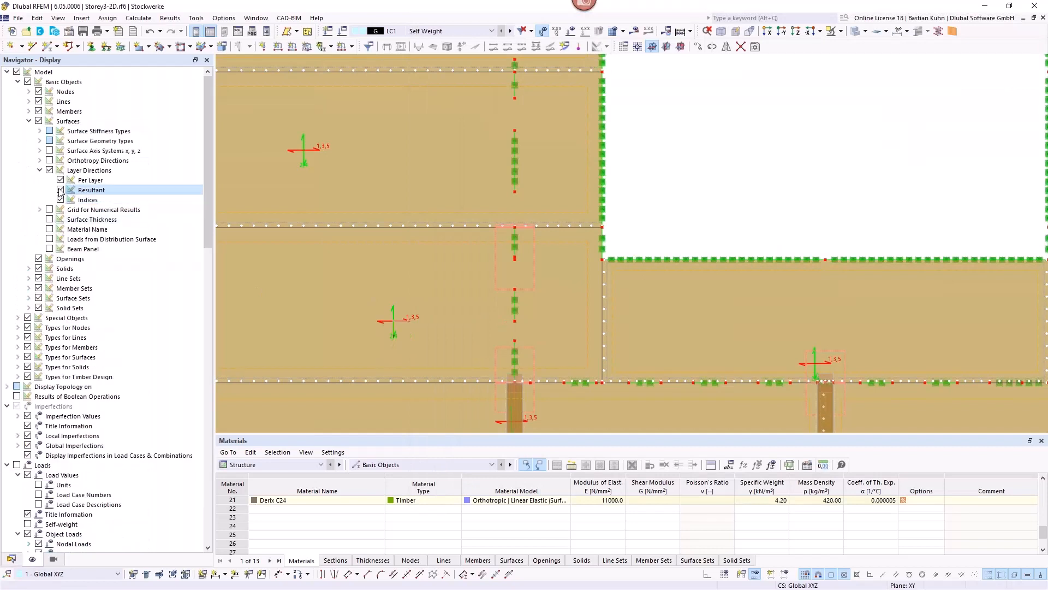
{"action": "left_click", "coordinate": [60, 180]}
{"action": "left_click", "coordinate": [60, 200]}
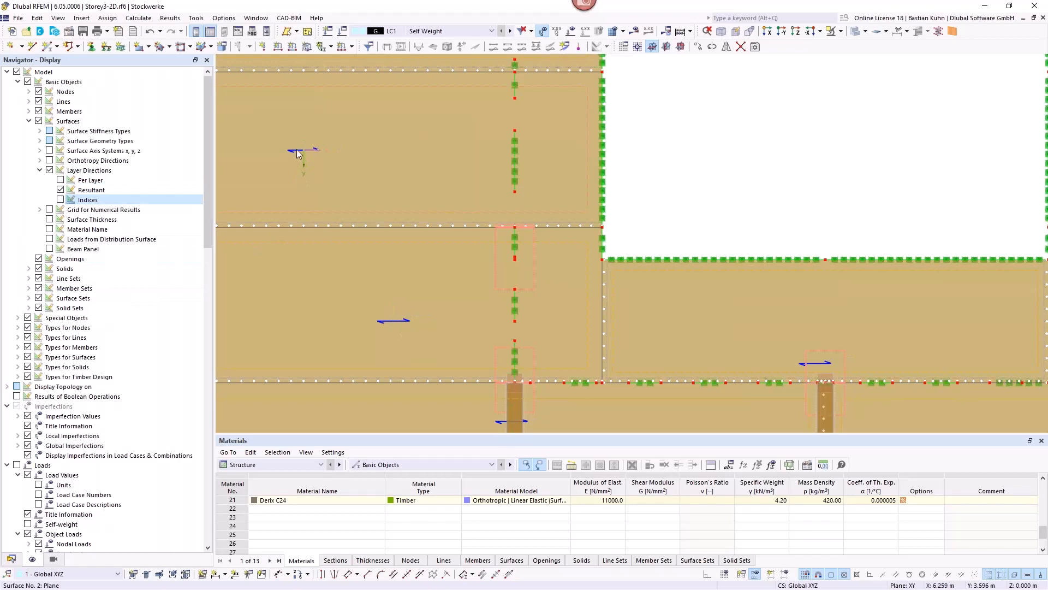
Step: Give the panel directly below the recess specific axes, with its input axes rotated by an angle α of 90°
{"action": "scroll", "coordinate": [299, 153], "scroll_direction": "down", "scroll_amount": 3}
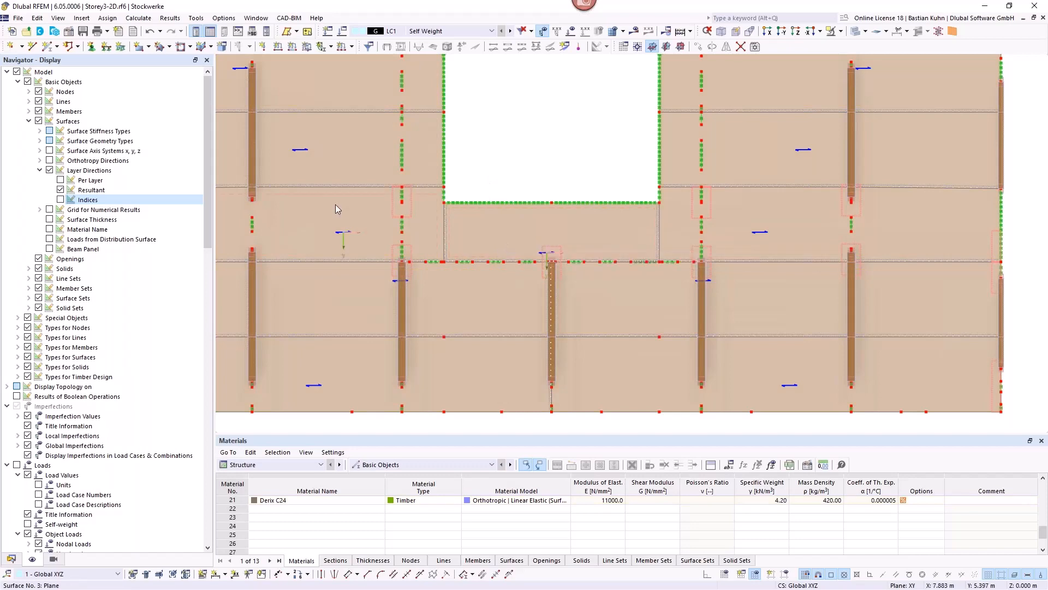
{"action": "scroll", "coordinate": [326, 328], "scroll_direction": "down", "scroll_amount": 4}
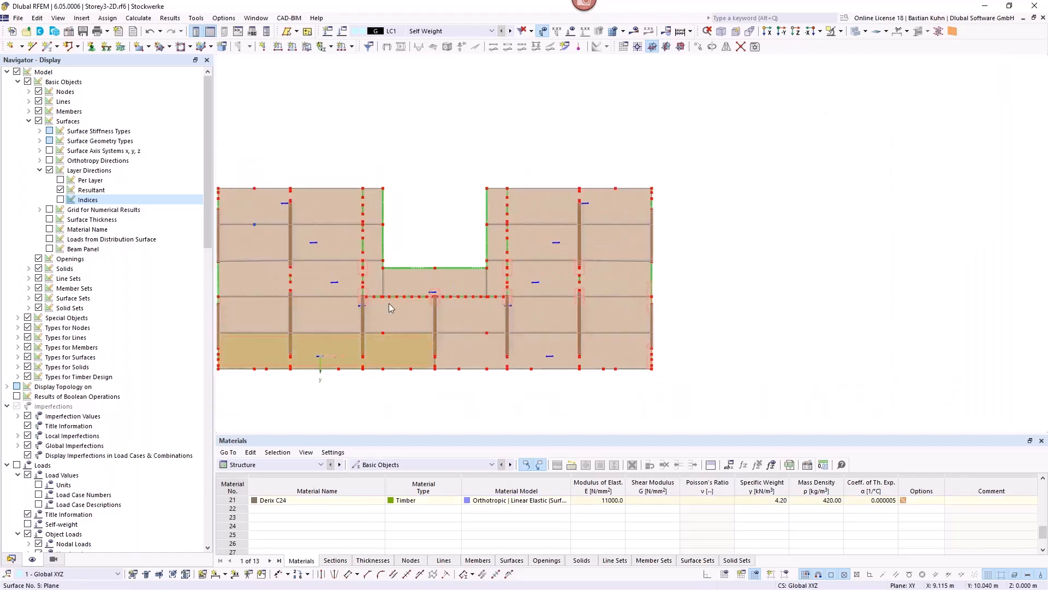
{"action": "scroll", "coordinate": [402, 284], "scroll_direction": "up", "scroll_amount": 4}
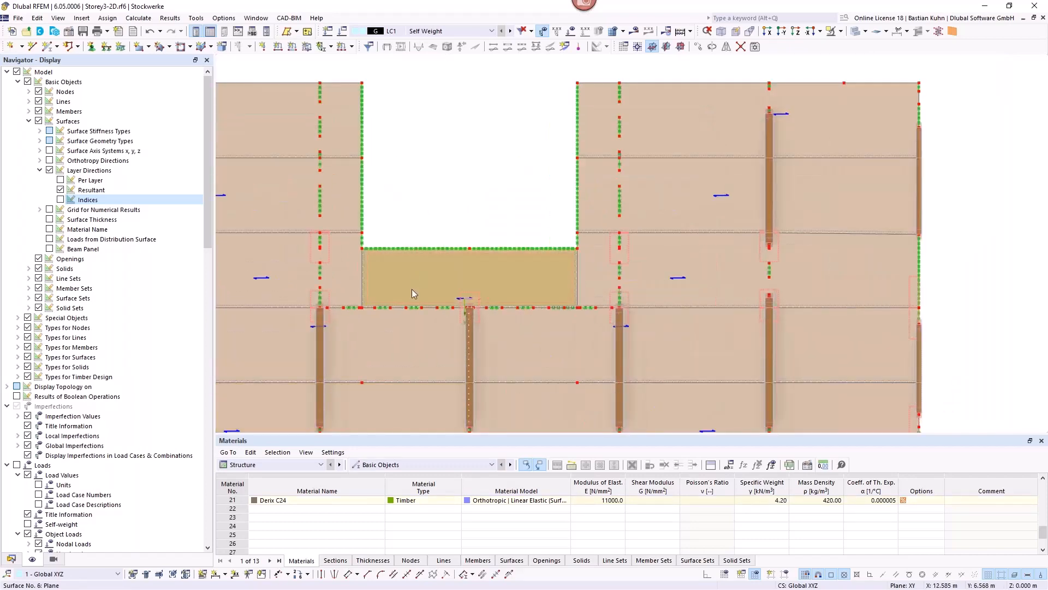
{"action": "middle_click_drag", "start_coordinate": [494, 195], "coordinate": [590, 151]}
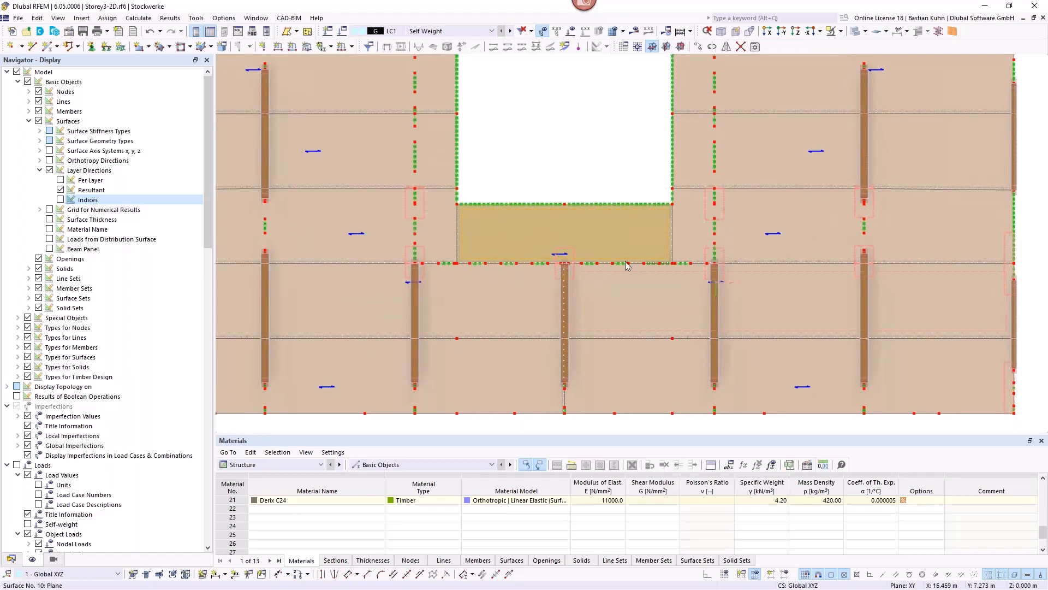
{"action": "double_click", "coordinate": [589, 225]}
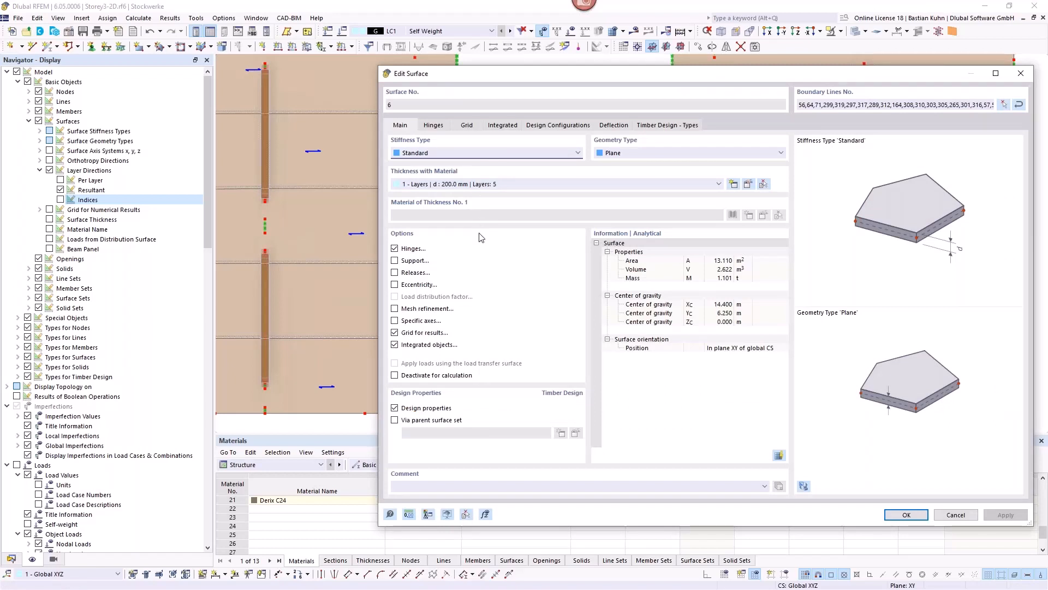
{"action": "left_click", "coordinate": [394, 320]}
{"action": "left_click", "coordinate": [476, 125]}
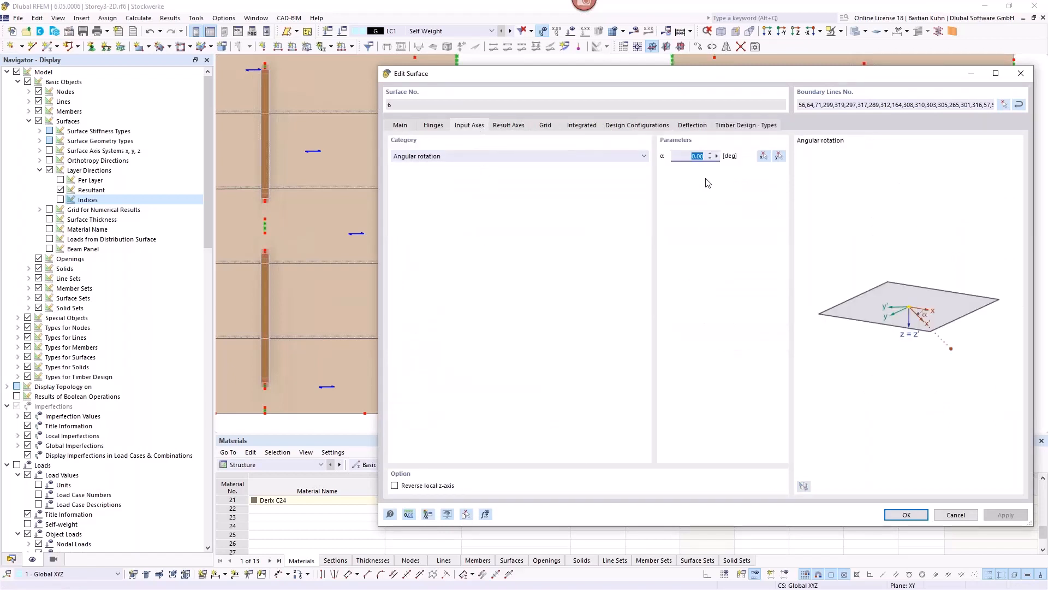
{"action": "type", "text": "90"}
{"action": "key", "text": "Return"}
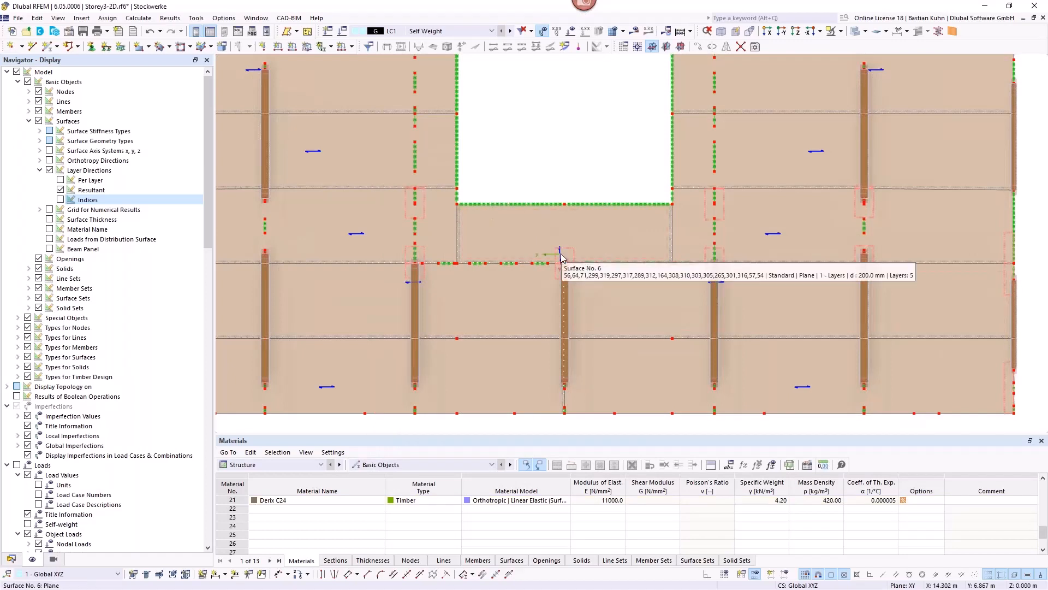
{"action": "scroll", "coordinate": [568, 159], "scroll_direction": "down", "scroll_amount": 2}
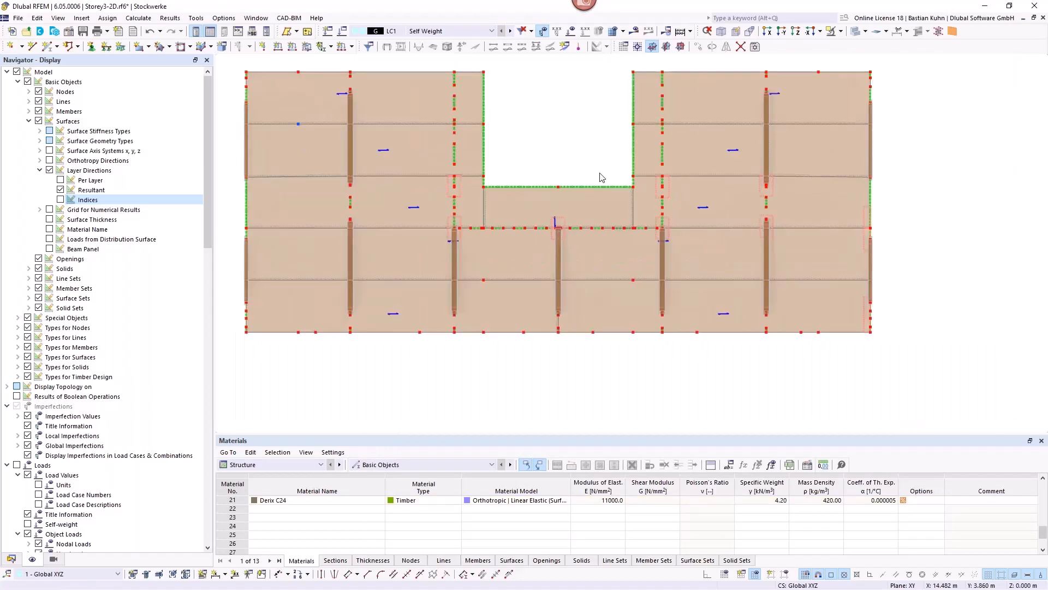
Step: Generate and display the FE mesh in an oblique view, and examine it around the recess and line supports
{"action": "middle_click_drag", "start_coordinate": [599, 177], "coordinate": [627, 129]}
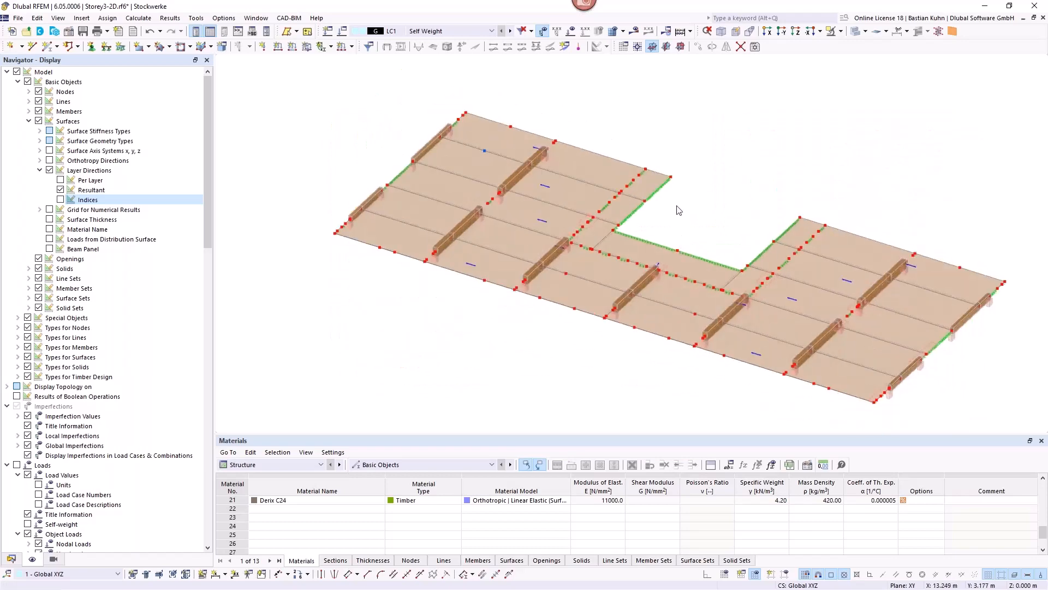
{"action": "scroll", "coordinate": [672, 195], "scroll_direction": "up", "scroll_amount": 1}
{"action": "scroll", "coordinate": [673, 194], "scroll_direction": "up", "scroll_amount": 3}
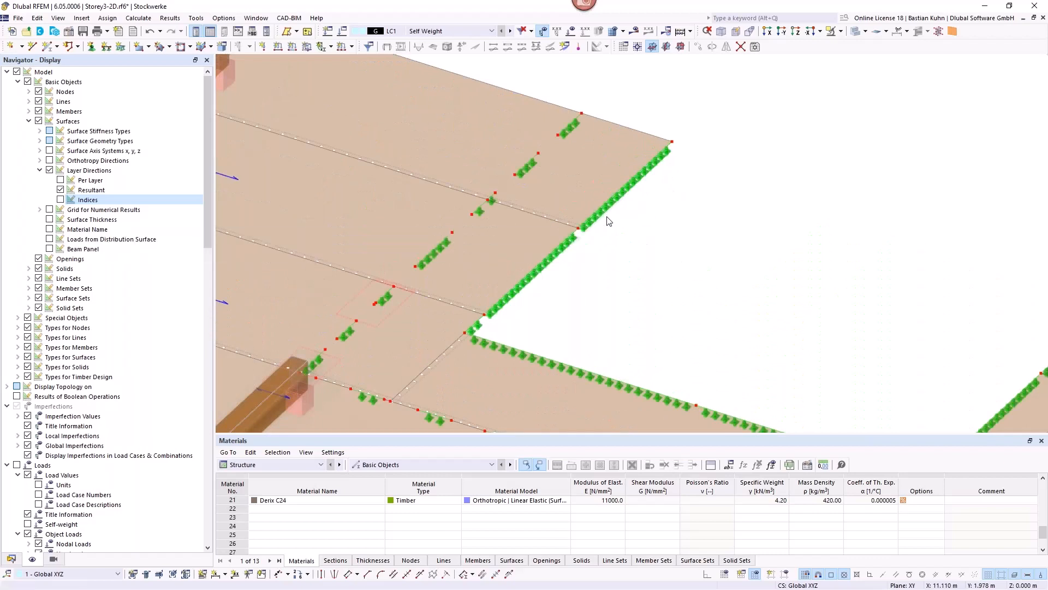
{"action": "left_click", "coordinate": [140, 18]}
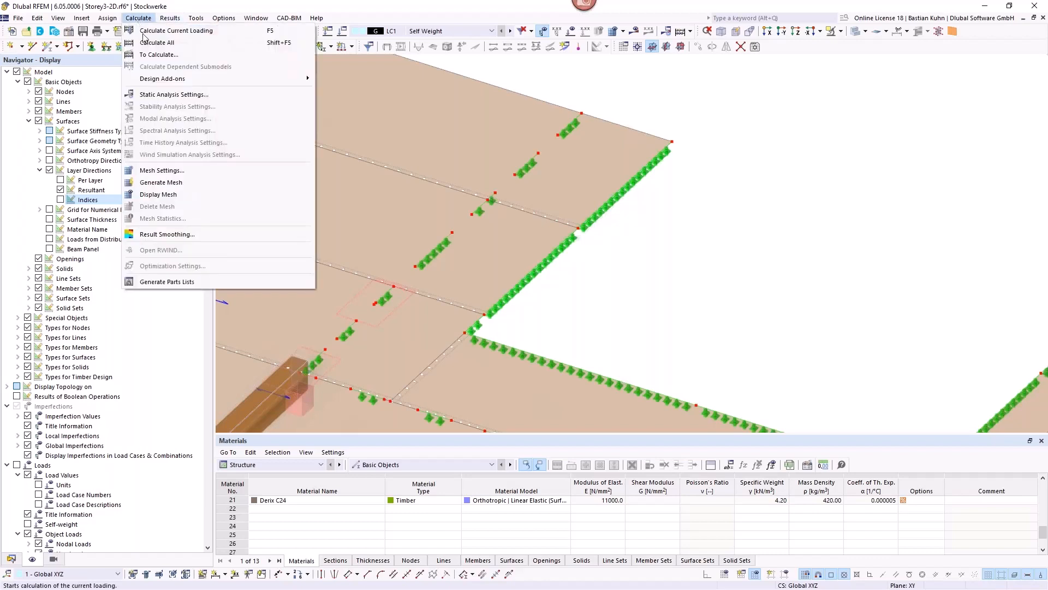
{"action": "left_click", "coordinate": [162, 194]}
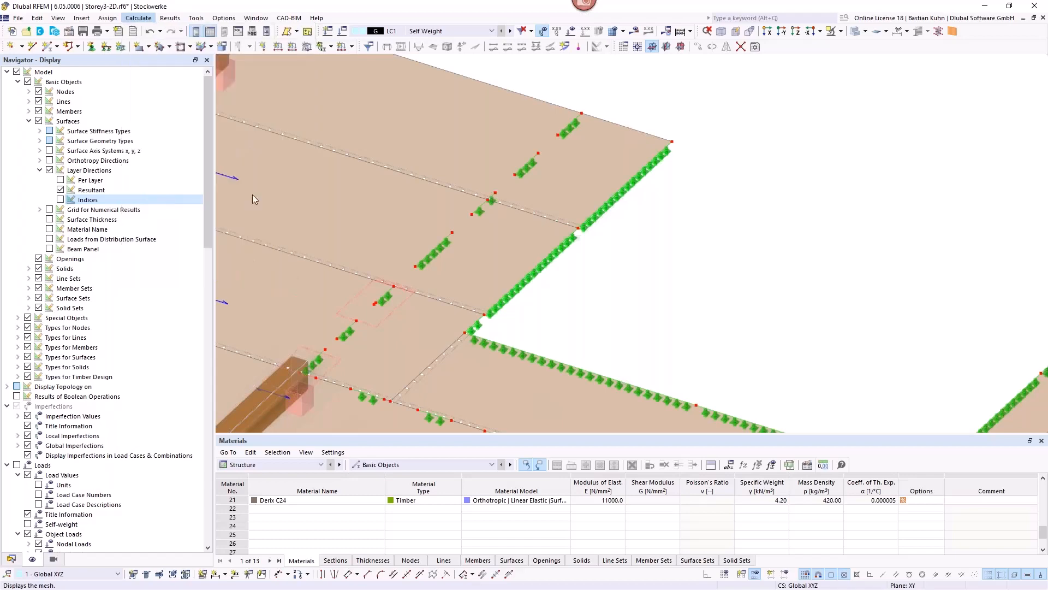
{"action": "left_click", "coordinate": [569, 347]}
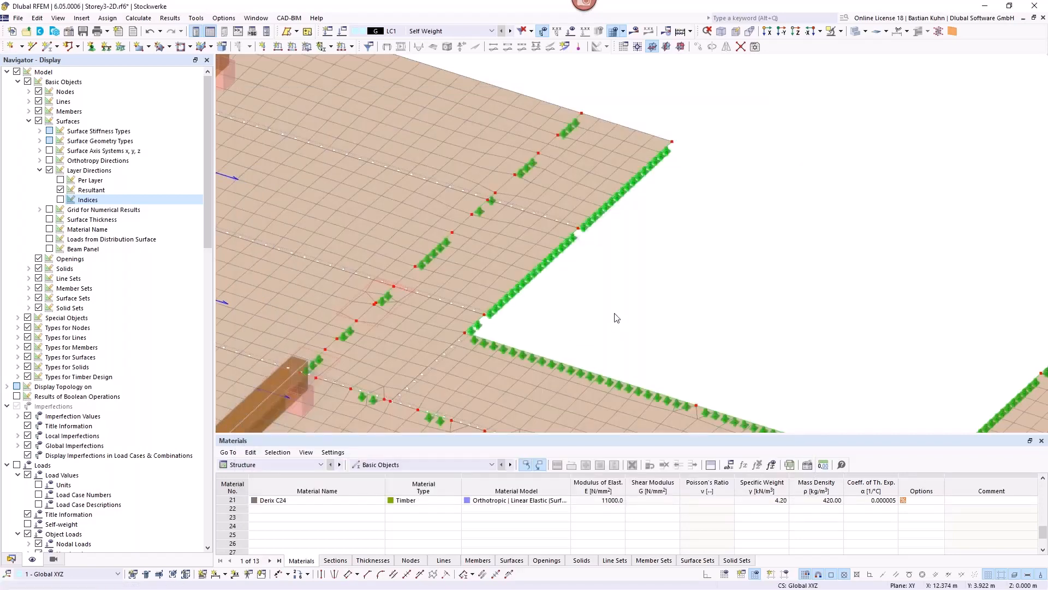
{"action": "scroll", "coordinate": [616, 318], "scroll_direction": "down", "scroll_amount": 8}
{"action": "middle_click_drag", "start_coordinate": [597, 253], "coordinate": [764, 254]}
{"action": "scroll", "coordinate": [500, 298], "scroll_direction": "up", "scroll_amount": 6}
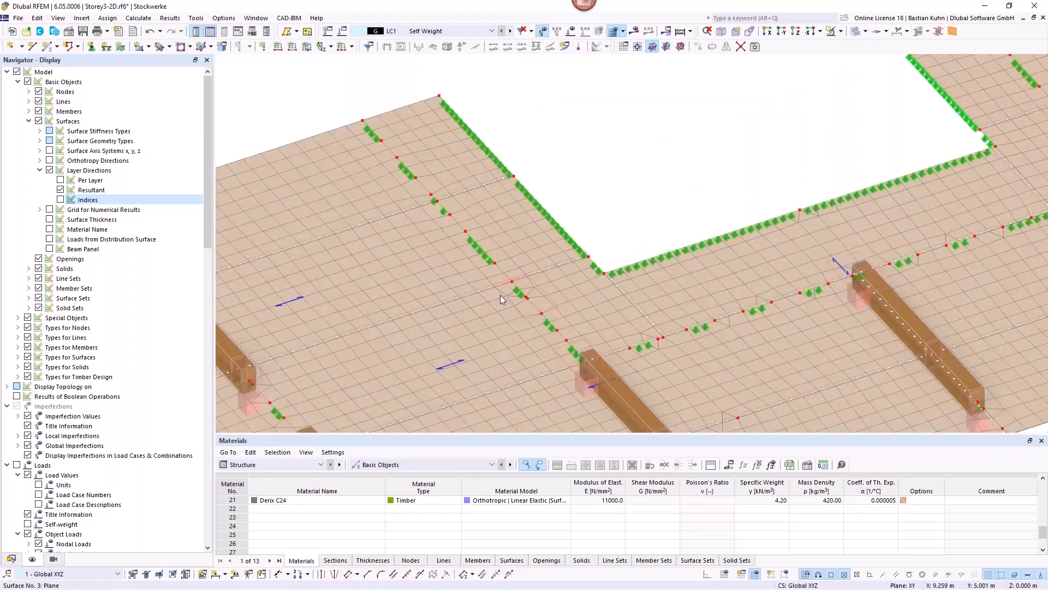
{"action": "scroll", "coordinate": [502, 294], "scroll_direction": "up", "scroll_amount": 3}
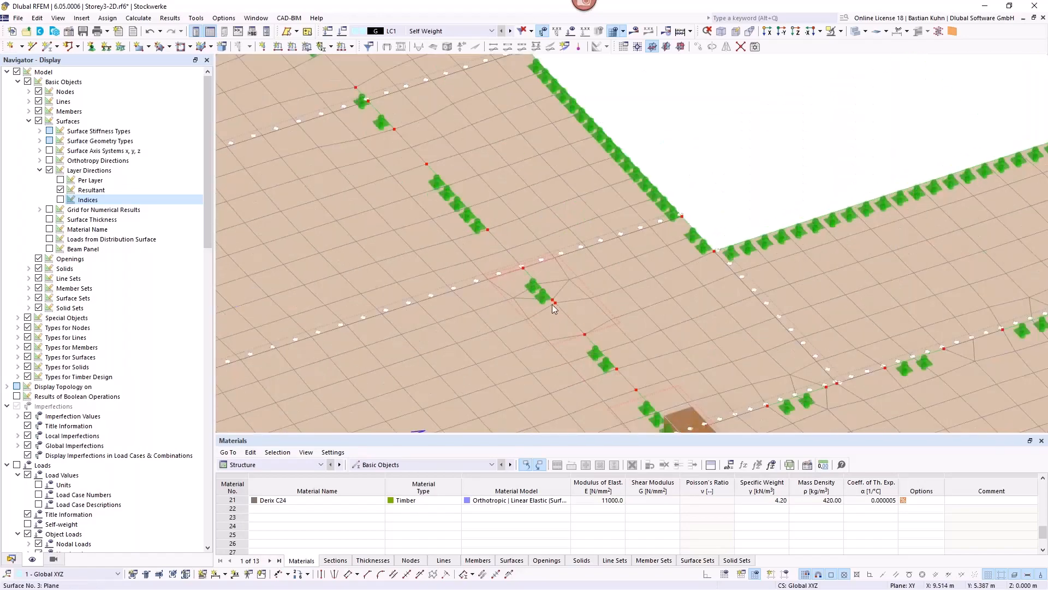
Step: Display the self-weight loads and examine the nodal load beside the short line support near the recess corner
{"action": "left_click", "coordinate": [571, 31]}
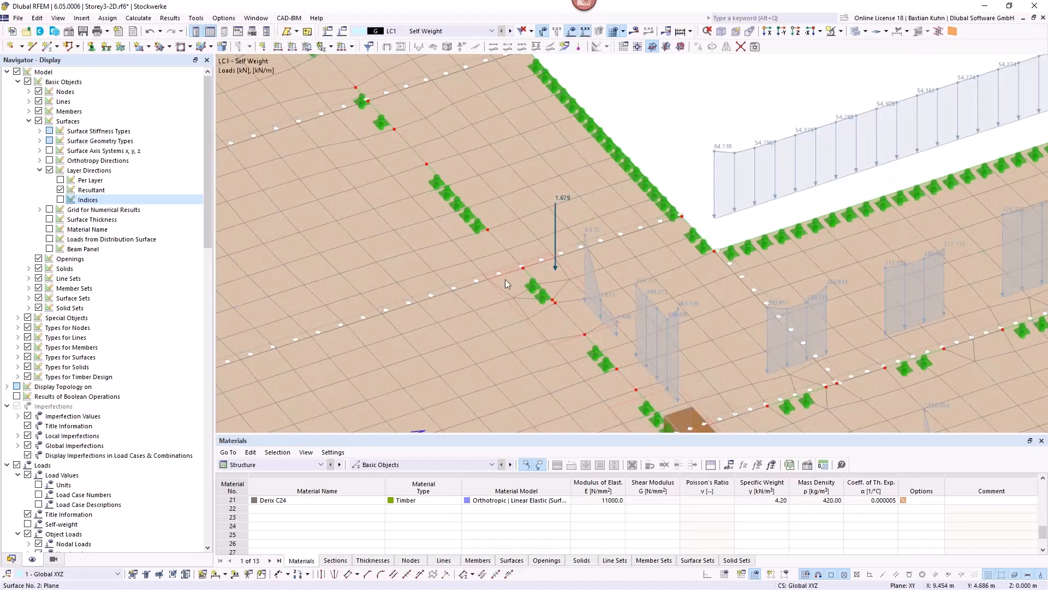
{"action": "mouse_move", "coordinate": [557, 214]}
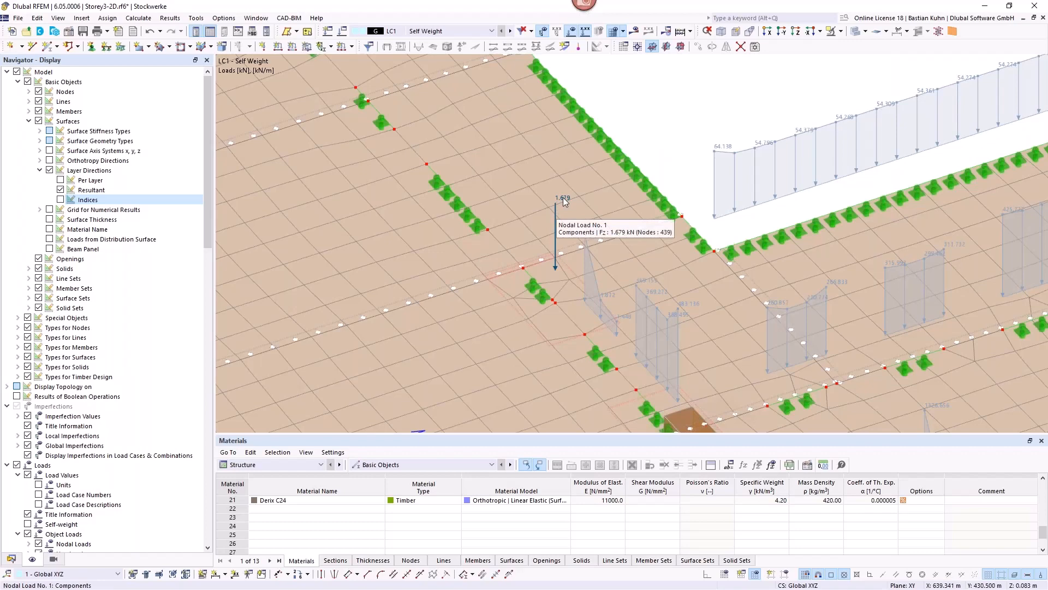
{"action": "scroll", "coordinate": [553, 230], "scroll_direction": "up", "scroll_amount": 4}
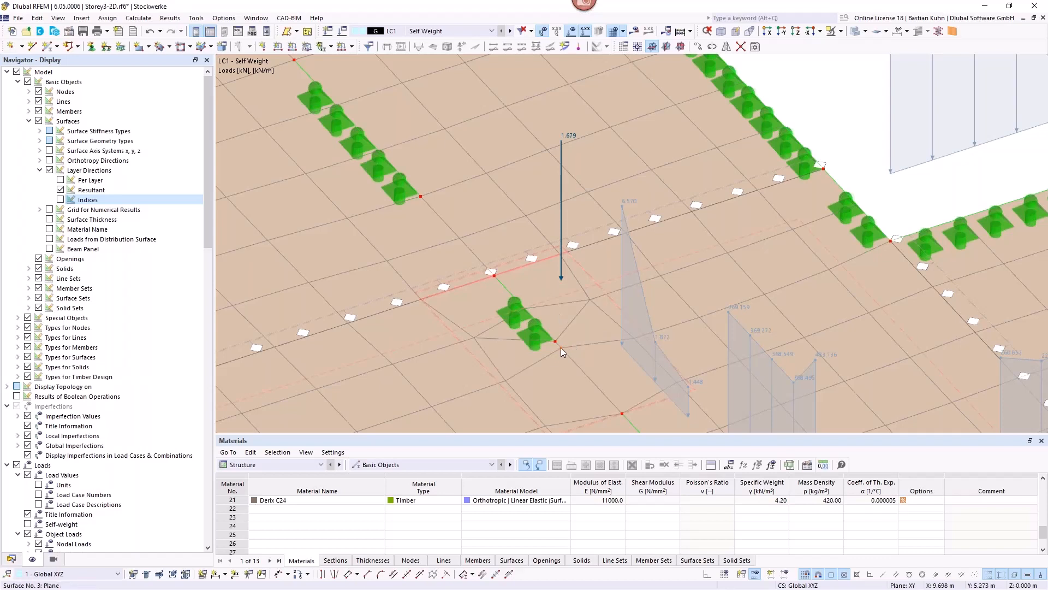
{"action": "mouse_move", "coordinate": [560, 350]}
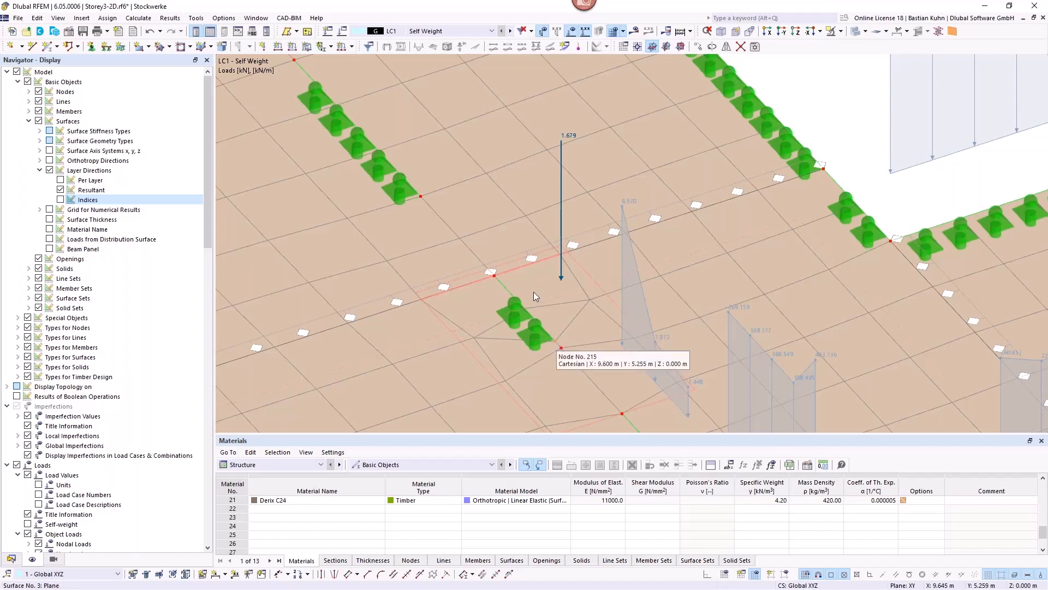
Step: Inspect the rectangular surface results adjustment around the short line support near the recess corner, and close it without changes
{"action": "mouse_move", "coordinate": [562, 259]}
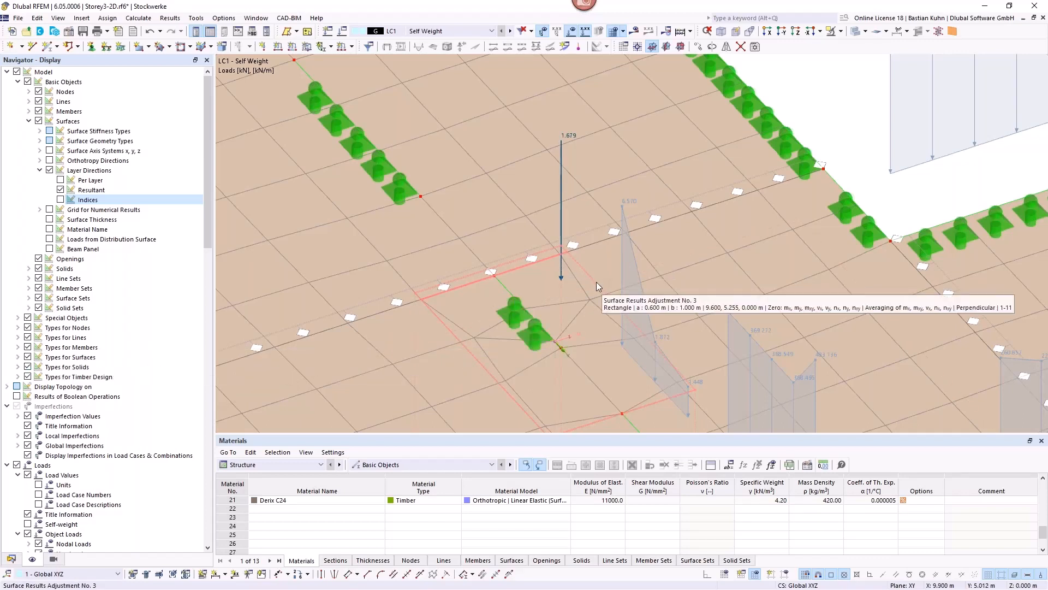
{"action": "double_click", "coordinate": [597, 282]}
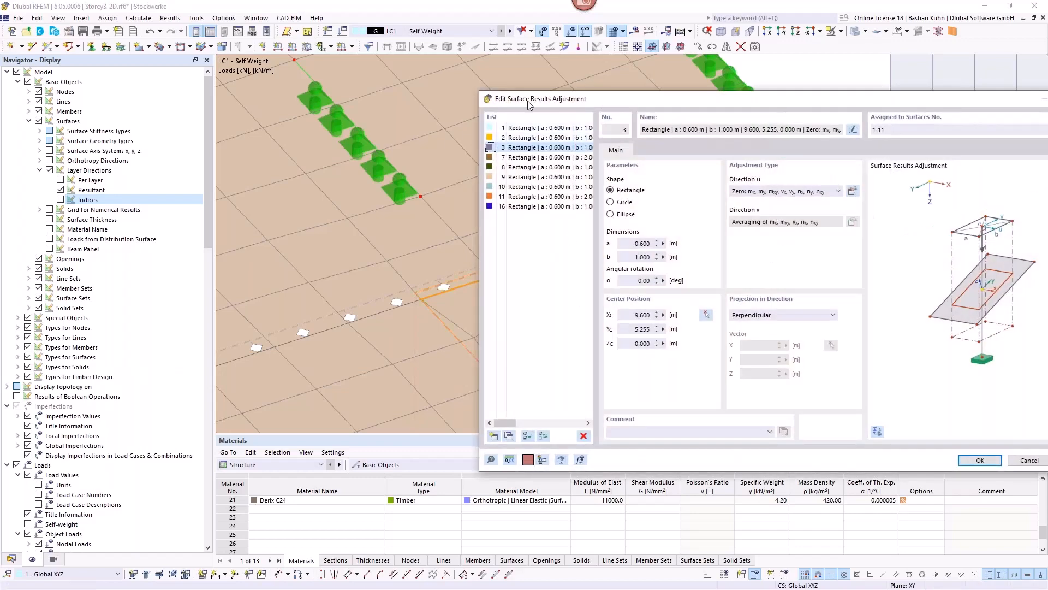
{"action": "left_click_drag", "start_coordinate": [922, 103], "coordinate": [675, 102]}
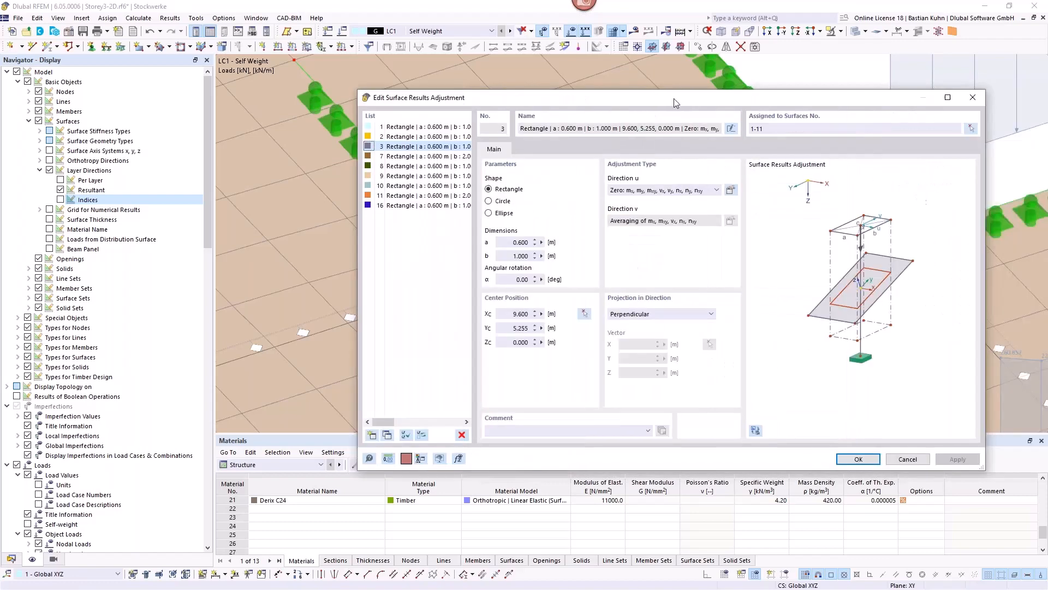
{"action": "key", "text": "Escape"}
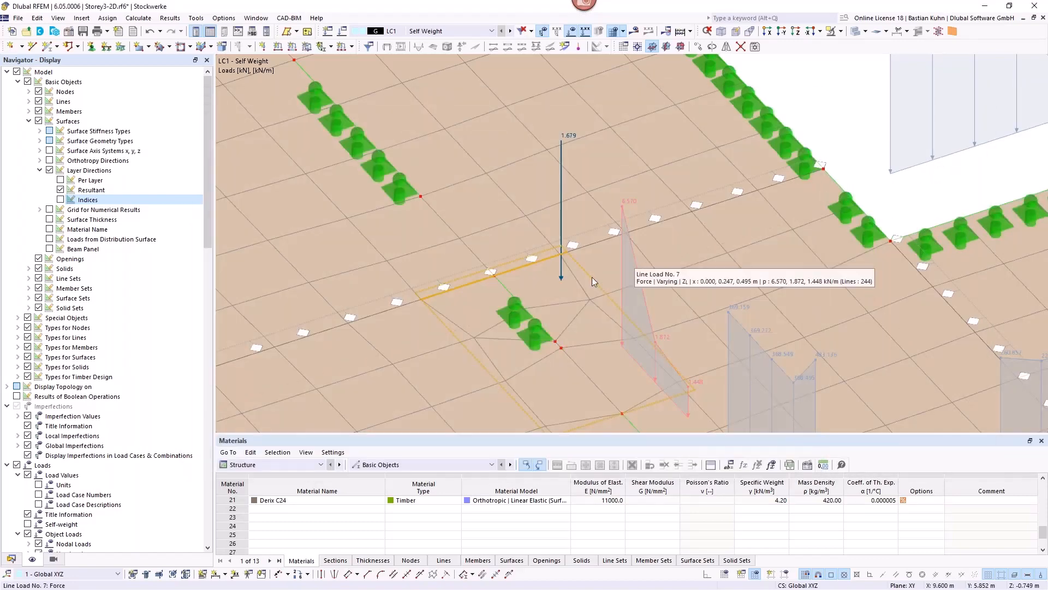
Step: Examine the transferred line and nodal loads and the results adjustment areas along the recess and across the whole floor
{"action": "scroll", "coordinate": [794, 137], "scroll_direction": "down", "scroll_amount": 2}
{"action": "scroll", "coordinate": [794, 137], "scroll_direction": "down", "scroll_amount": 1}
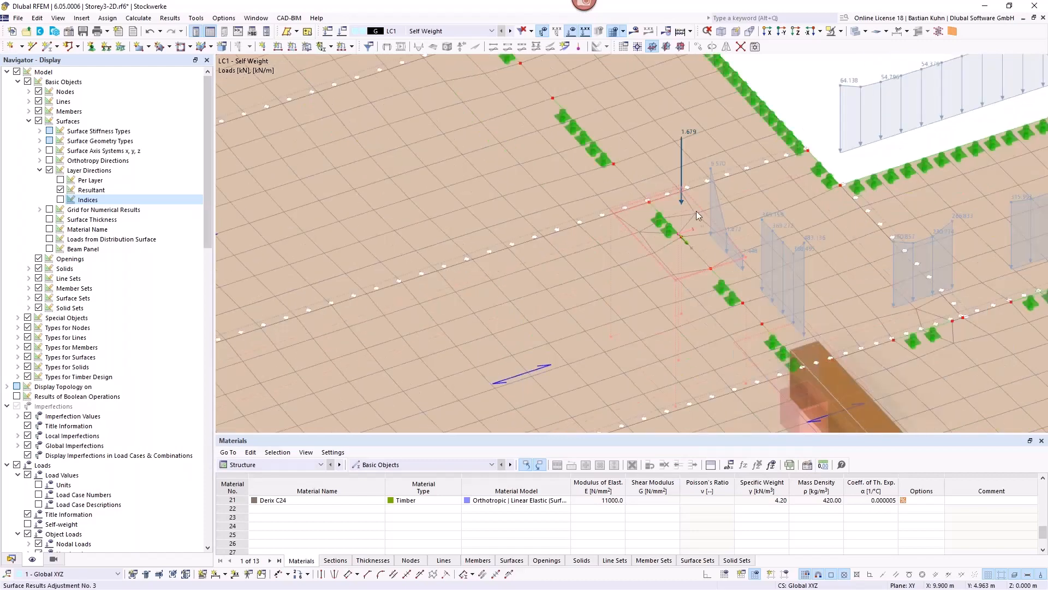
{"action": "scroll", "coordinate": [742, 212], "scroll_direction": "down", "scroll_amount": 3}
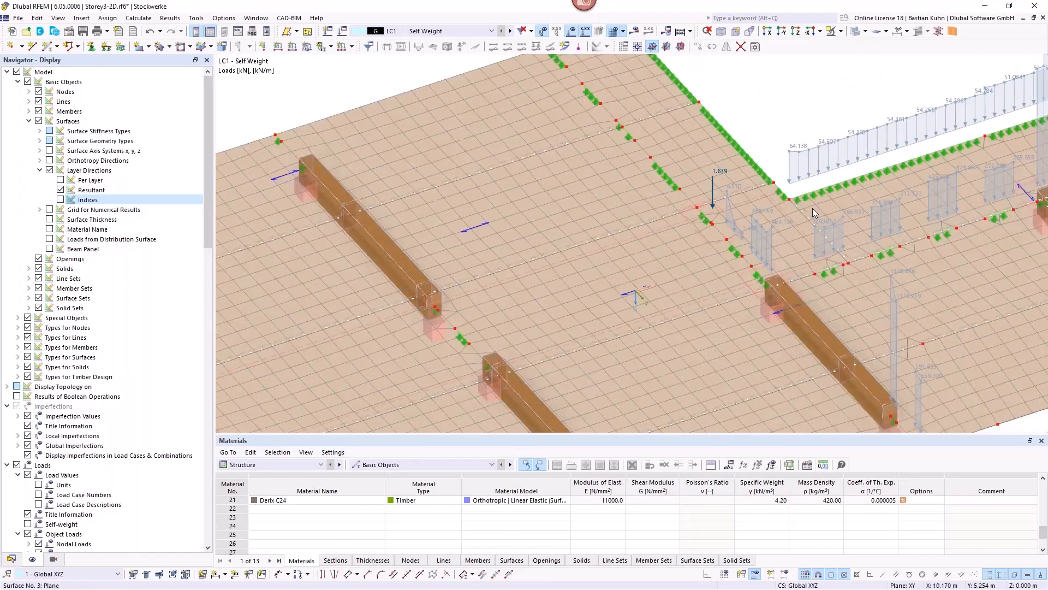
{"action": "middle_click_drag", "start_coordinate": [795, 209], "coordinate": [523, 257]}
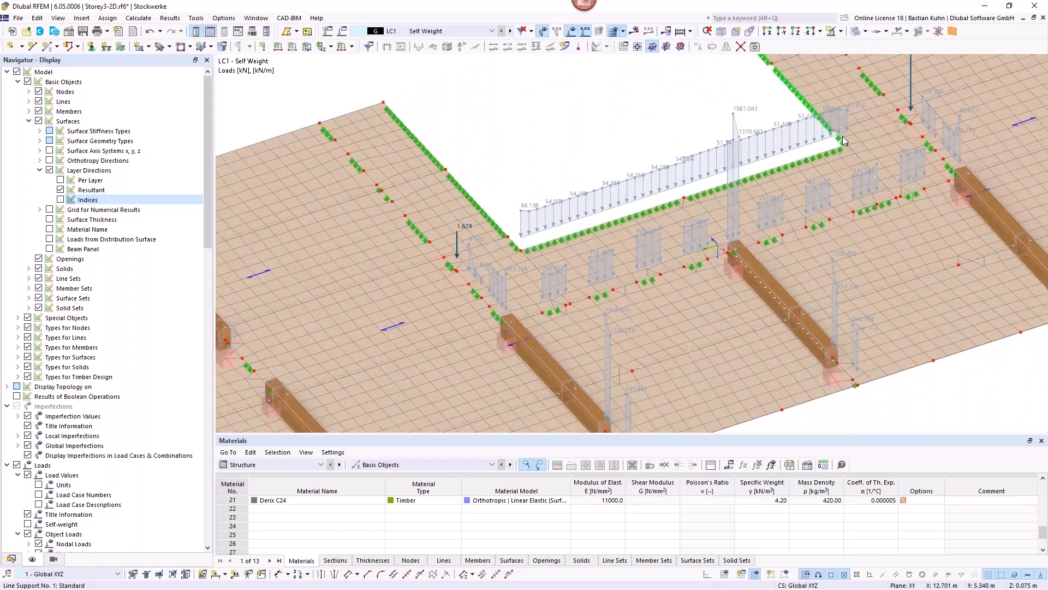
{"action": "scroll", "coordinate": [907, 130], "scroll_direction": "up", "scroll_amount": 2}
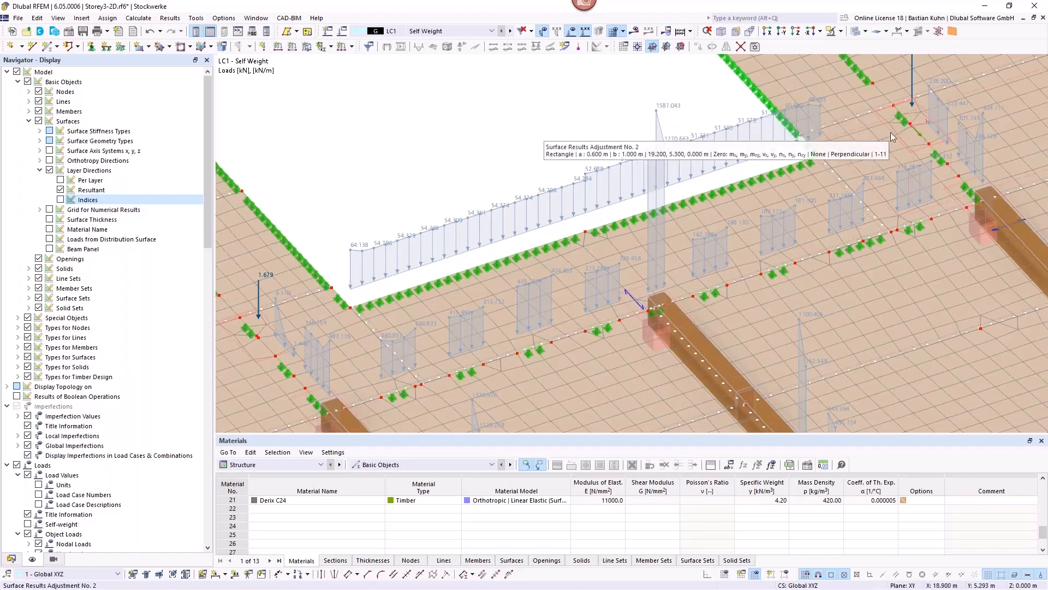
{"action": "scroll", "coordinate": [857, 188], "scroll_direction": "down", "scroll_amount": 3}
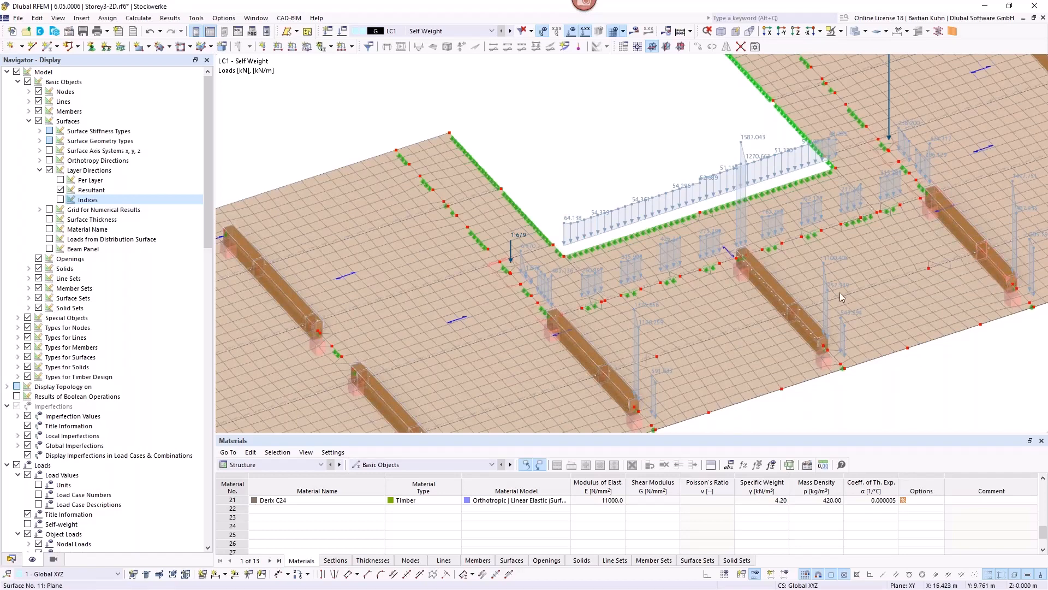
{"action": "scroll", "coordinate": [662, 266], "scroll_direction": "down", "scroll_amount": 2}
{"action": "scroll", "coordinate": [662, 266], "scroll_direction": "down", "scroll_amount": 4}
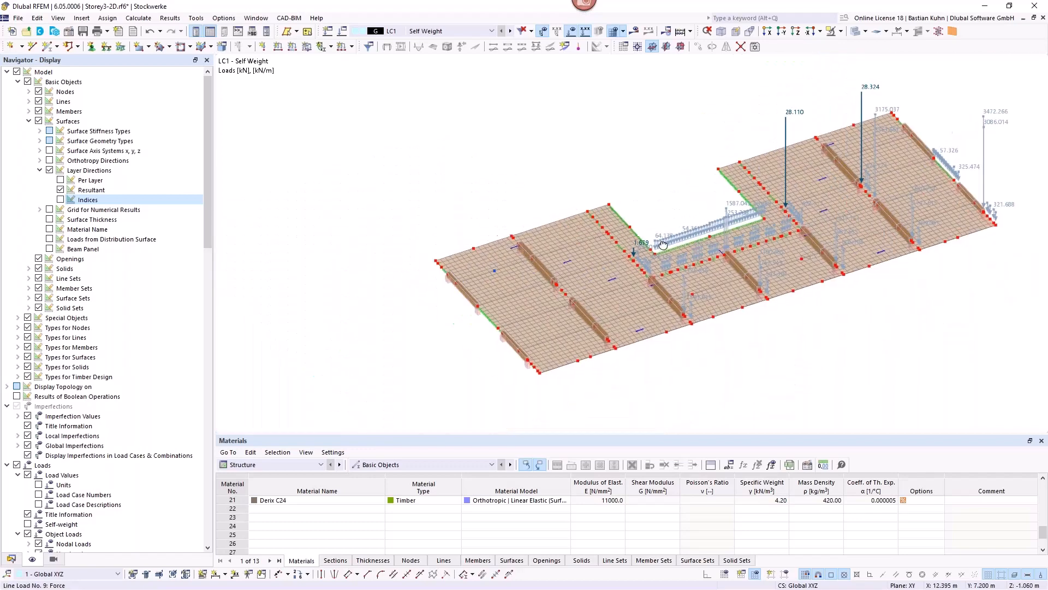
Step: Hide the loads and examine the timber beams and their design supports in an oblique close-up
{"action": "left_click", "coordinate": [570, 31]}
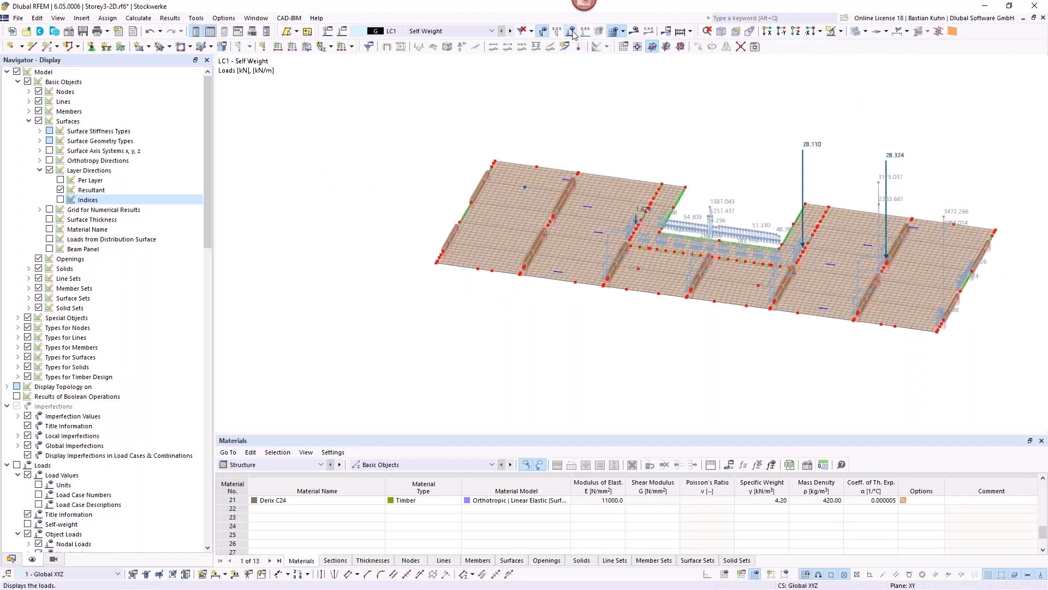
{"action": "scroll", "coordinate": [701, 201], "scroll_direction": "up", "scroll_amount": 4}
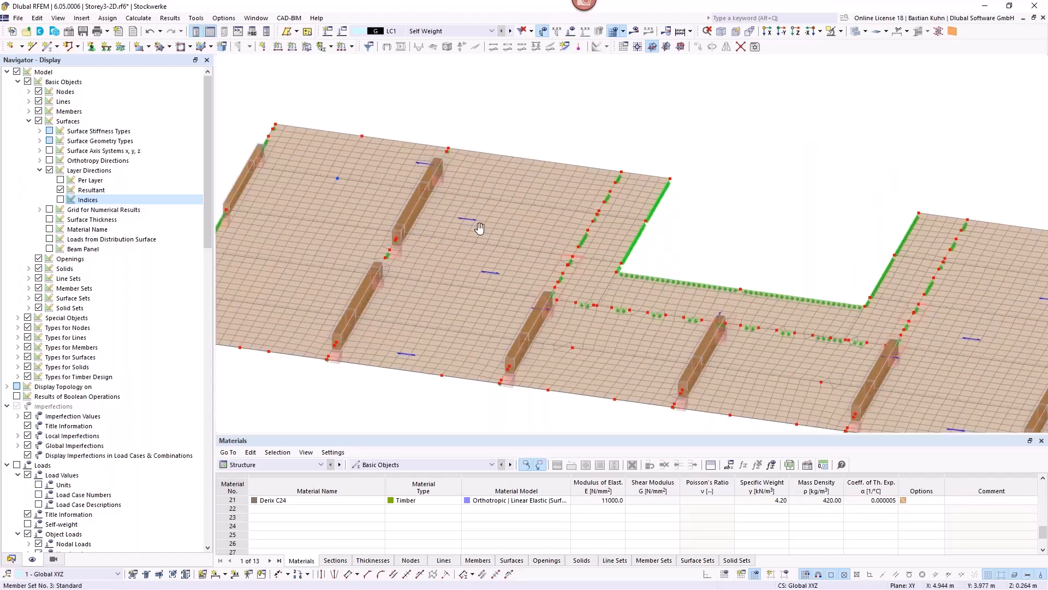
{"action": "middle_click_drag", "start_coordinate": [479, 228], "coordinate": [662, 229], "text": "ctrl"}
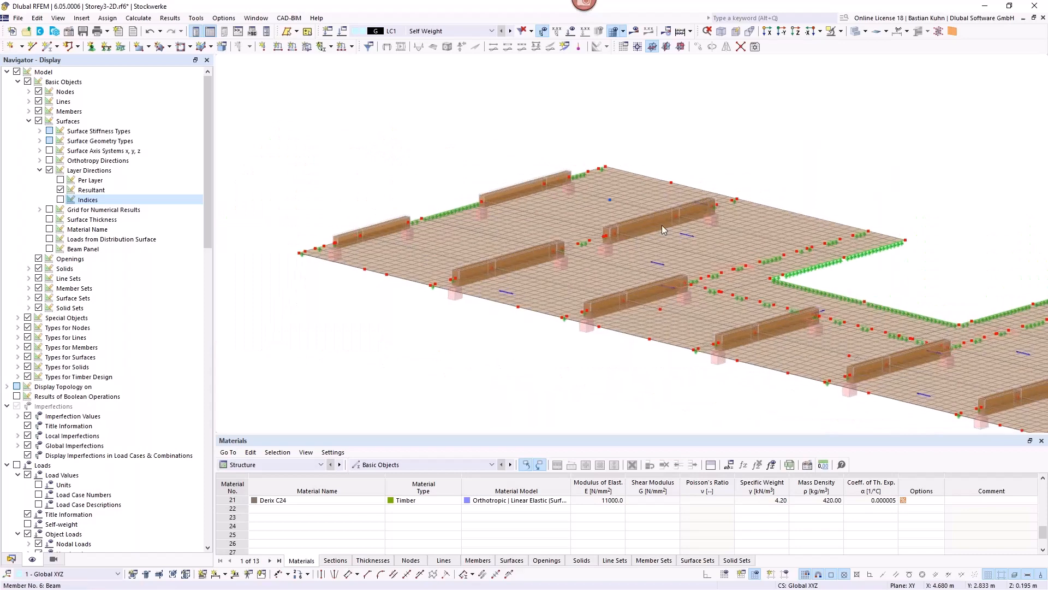
{"action": "scroll", "coordinate": [661, 225], "scroll_direction": "up", "scroll_amount": 5}
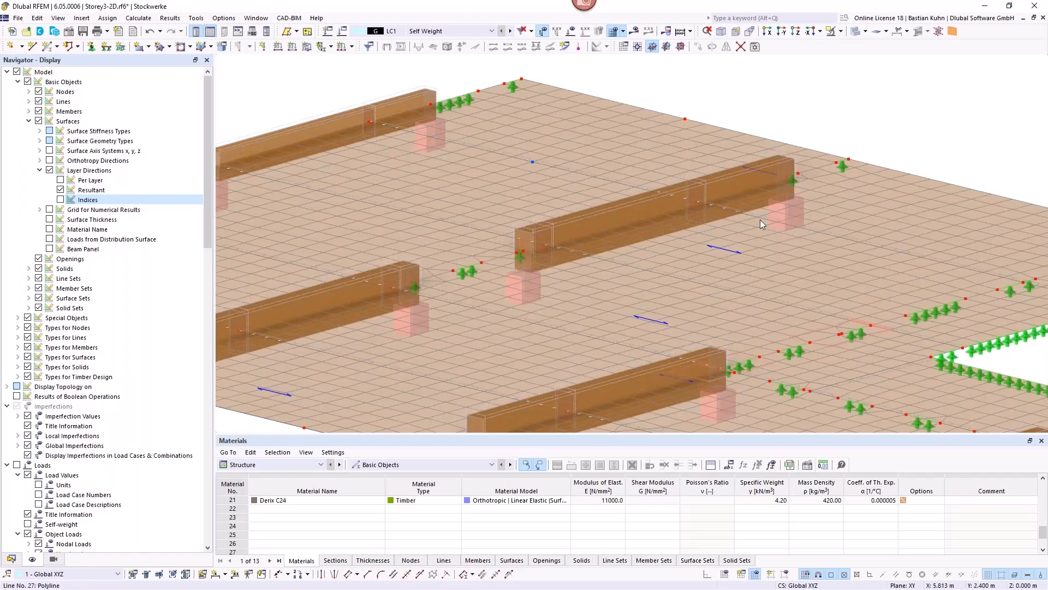
Step: Open the continuous member set 5-7 and review its main properties and timber design types
{"action": "left_click", "coordinate": [785, 153]}
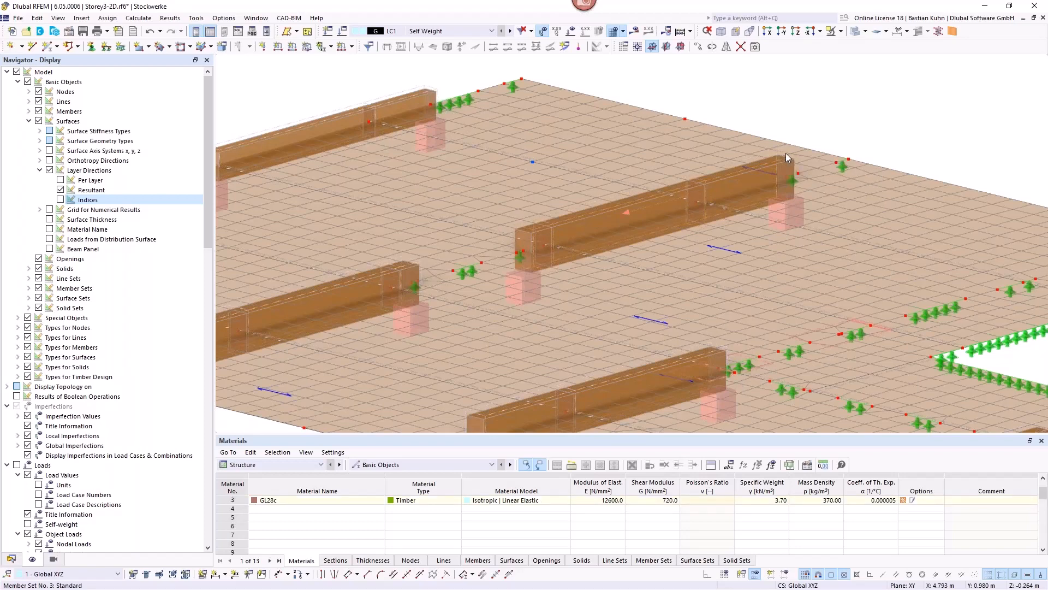
{"action": "double_click", "coordinate": [785, 155]}
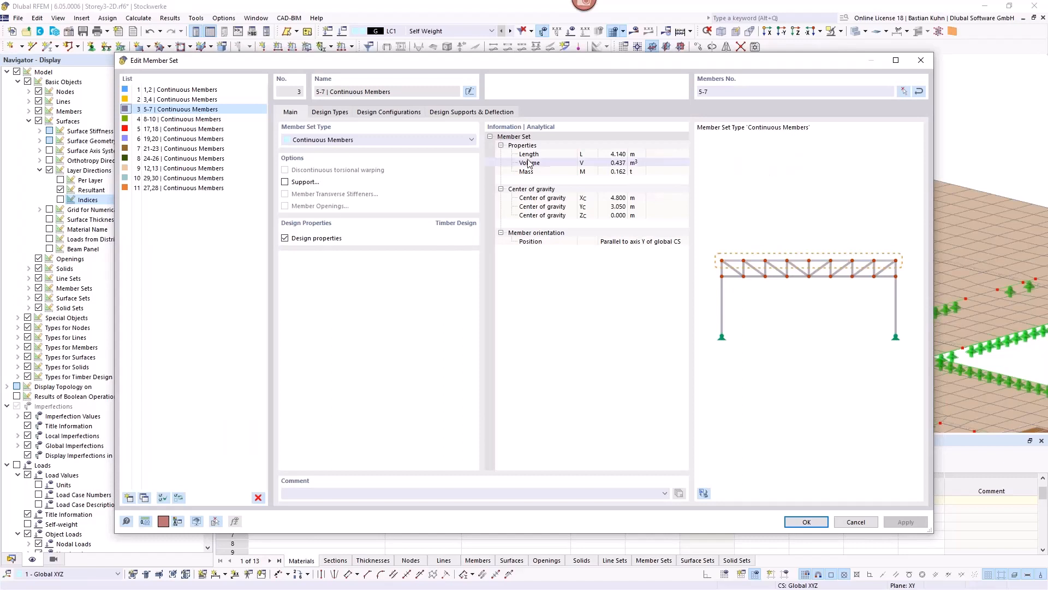
{"action": "left_click", "coordinate": [331, 113]}
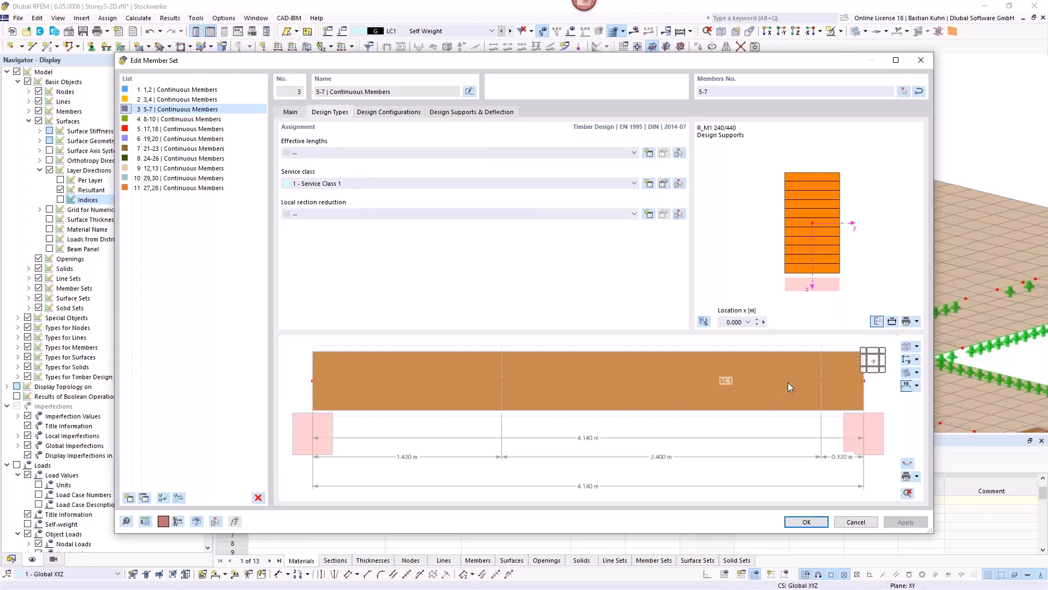
Step: Review the Standard ultimate configuration for members, stability and surfaces, briefly trying the system strength factor, and discard any changes
{"action": "left_click", "coordinate": [393, 112]}
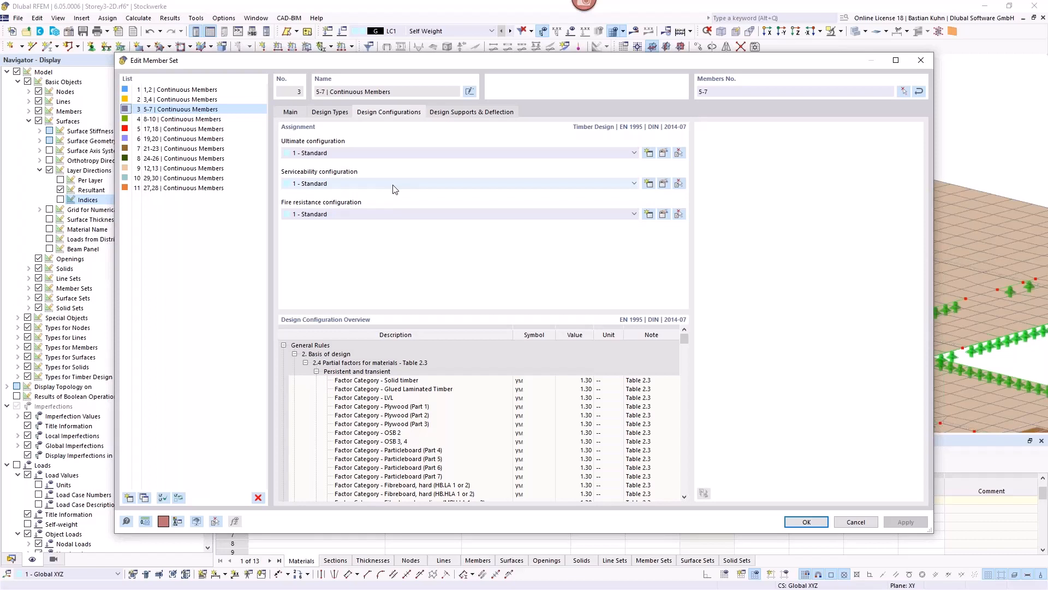
{"action": "left_click", "coordinate": [664, 154]}
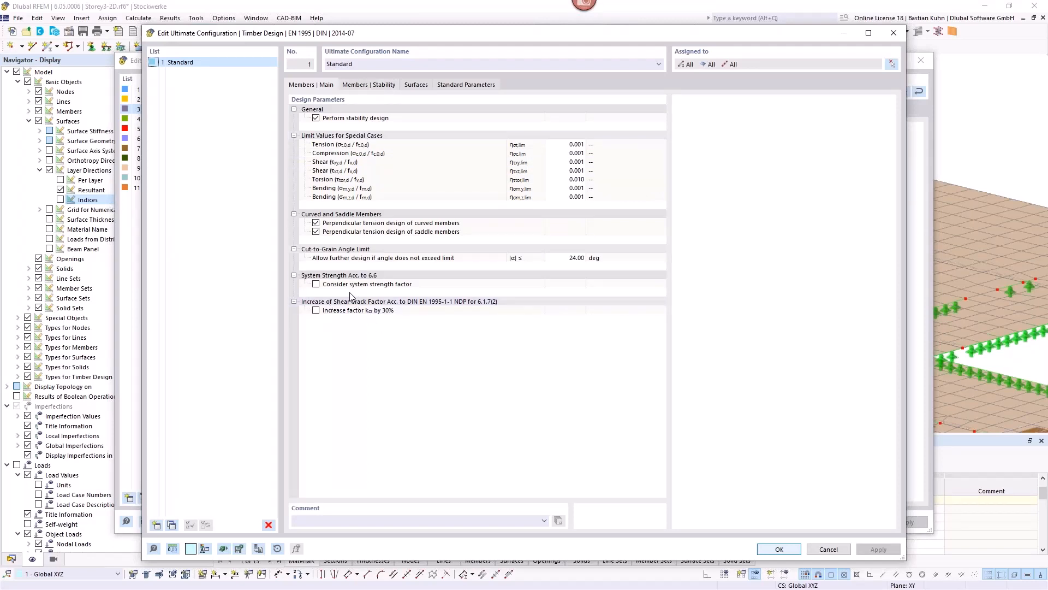
{"action": "left_click", "coordinate": [315, 284]}
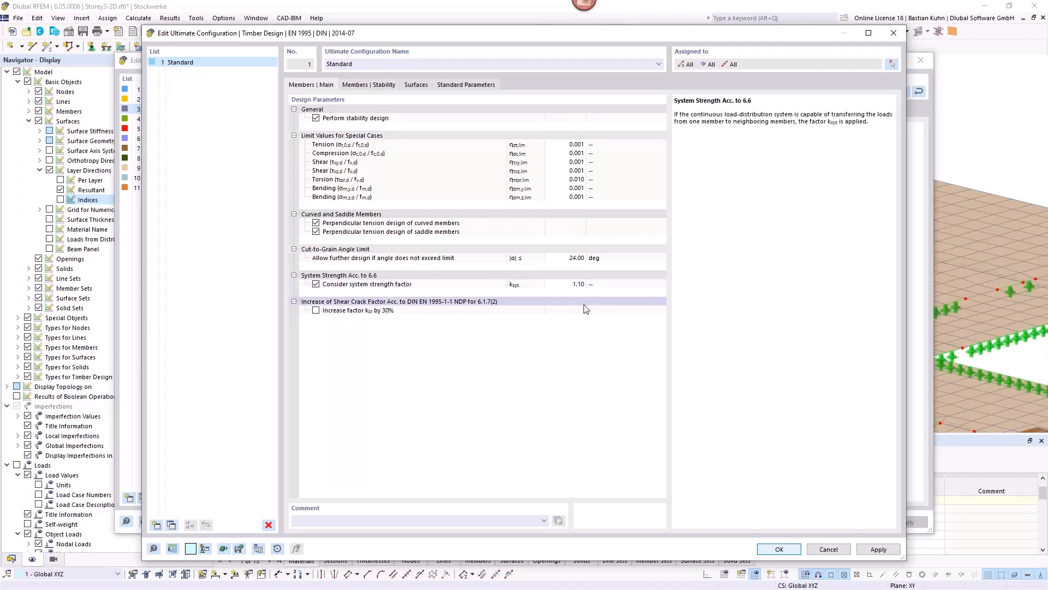
{"action": "left_click", "coordinate": [315, 284]}
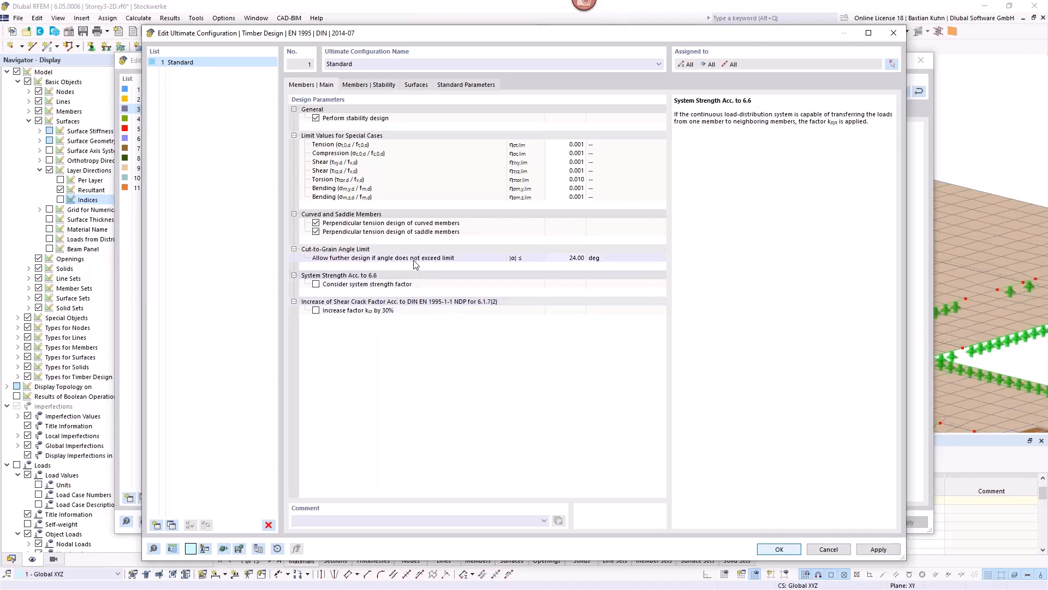
{"action": "left_click", "coordinate": [414, 88]}
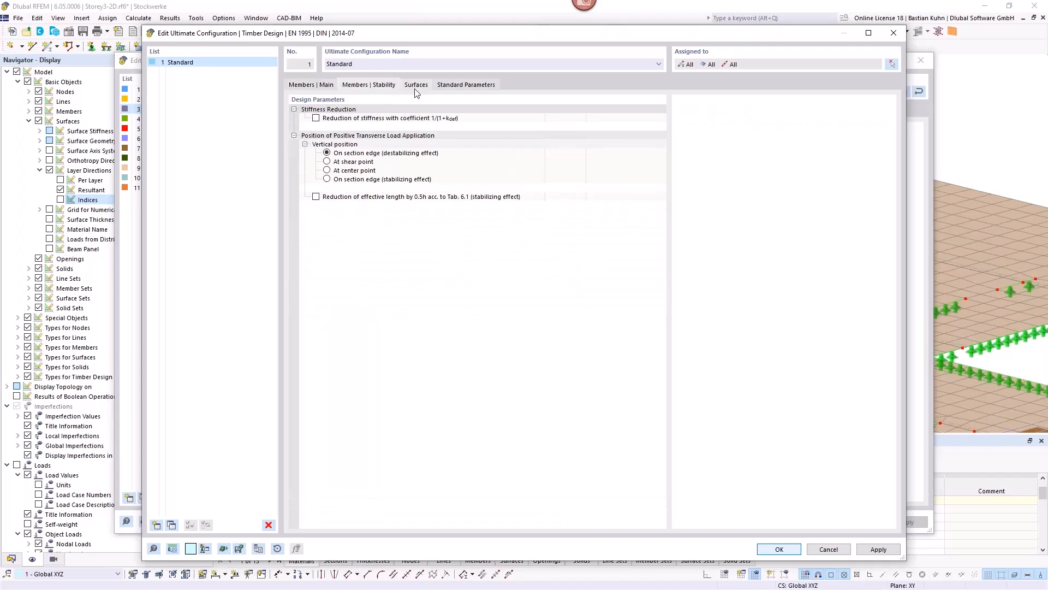
{"action": "left_click", "coordinate": [416, 87]}
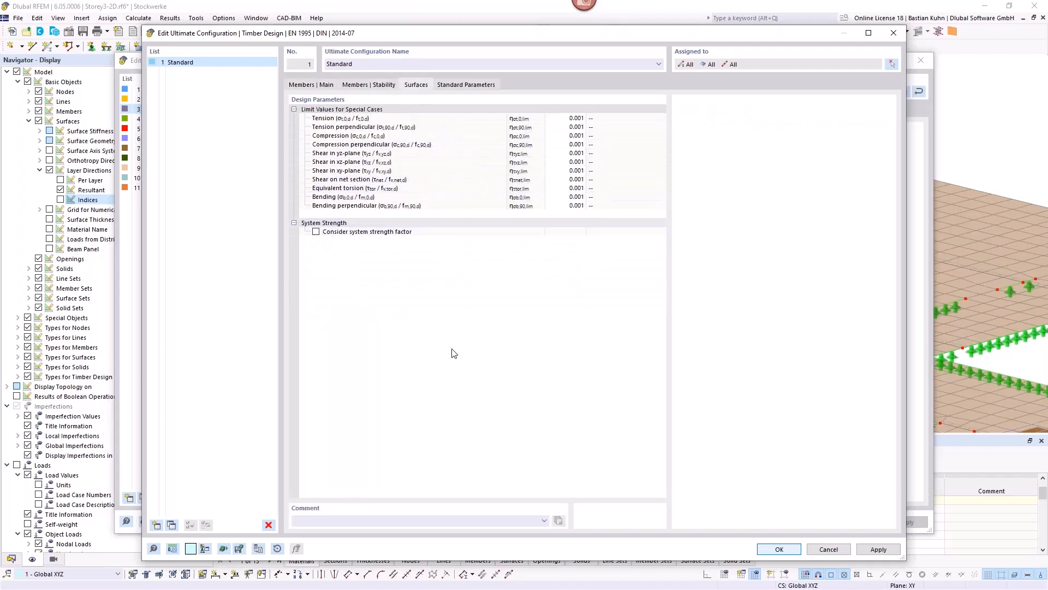
{"action": "left_click", "coordinate": [829, 549]}
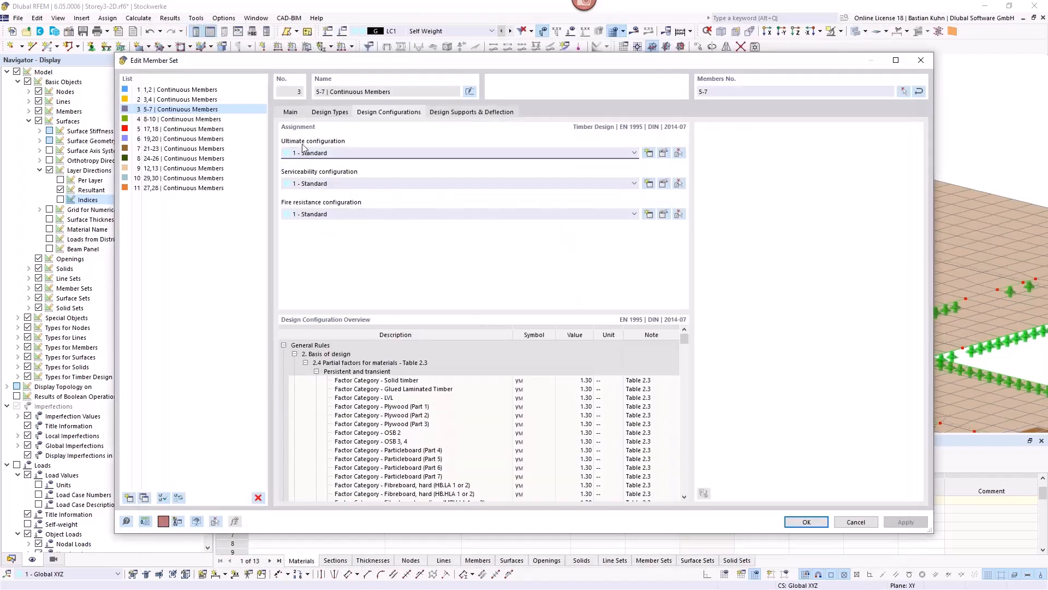
Step: Review the Standard serviceability limits for members and surfaces, and the members' fire resistance settings, keeping both configurations as they are
{"action": "left_click", "coordinate": [664, 184]}
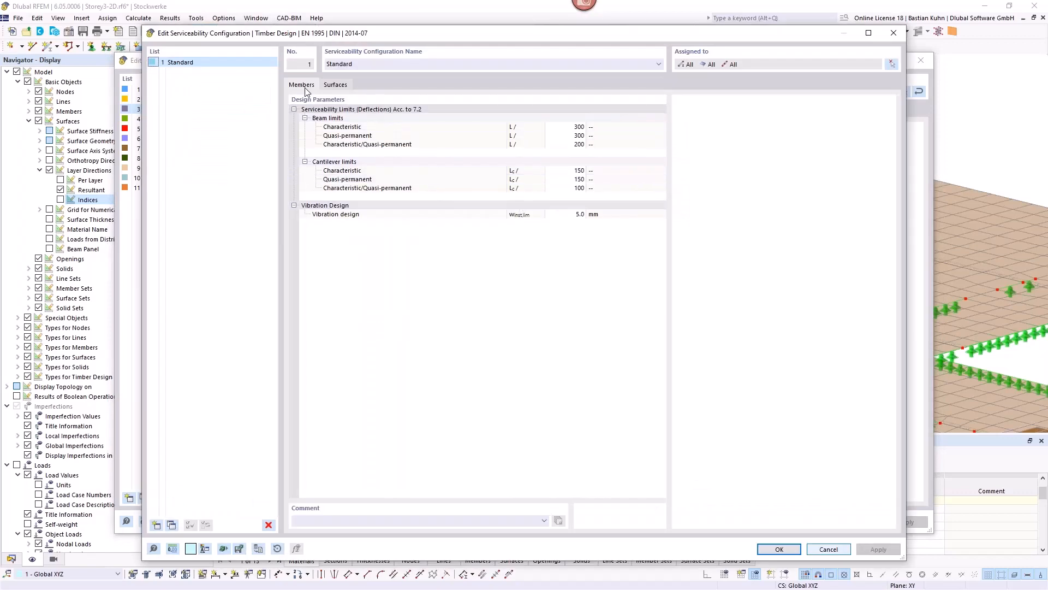
{"action": "left_click", "coordinate": [334, 85]}
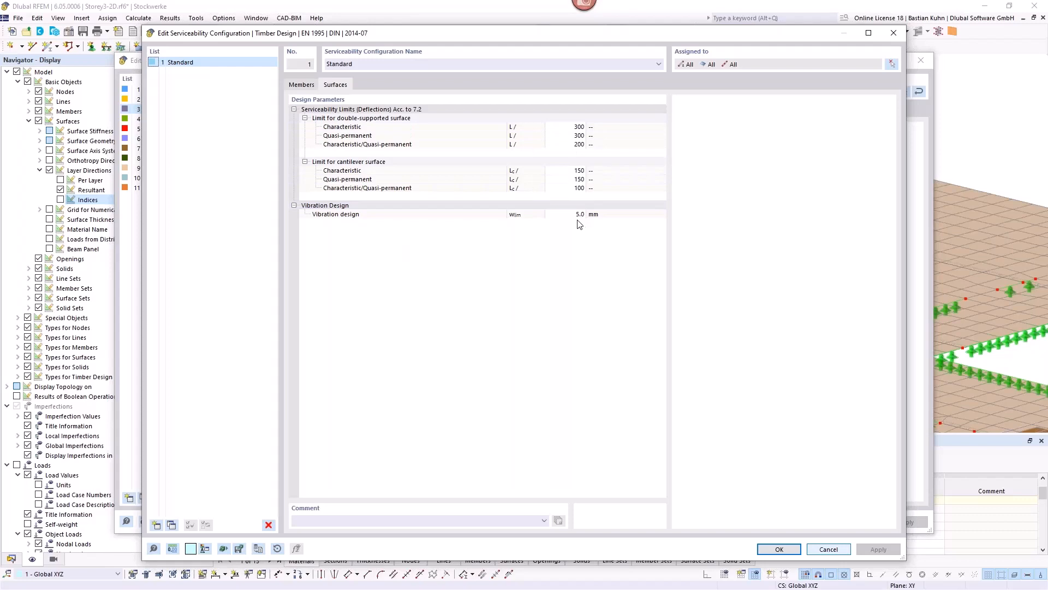
{"action": "left_click", "coordinate": [778, 549]}
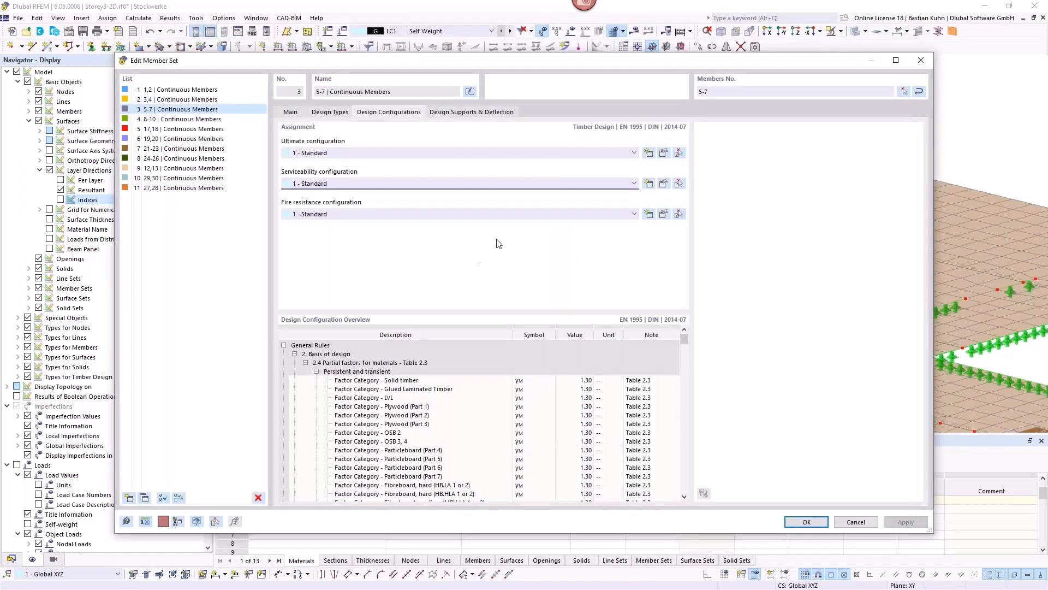
{"action": "left_click", "coordinate": [663, 214]}
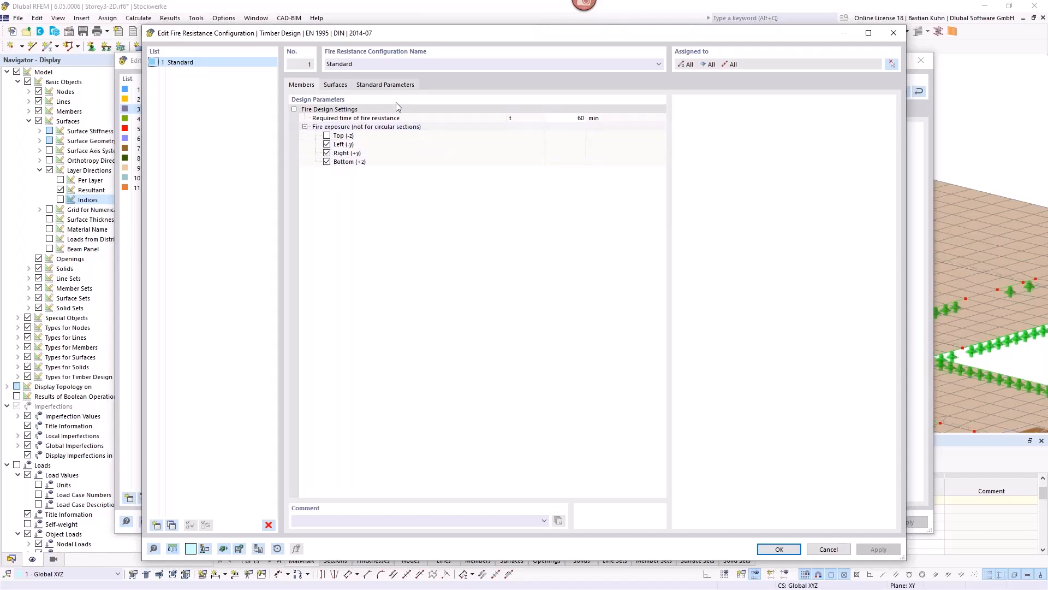
{"action": "left_click", "coordinate": [779, 549]}
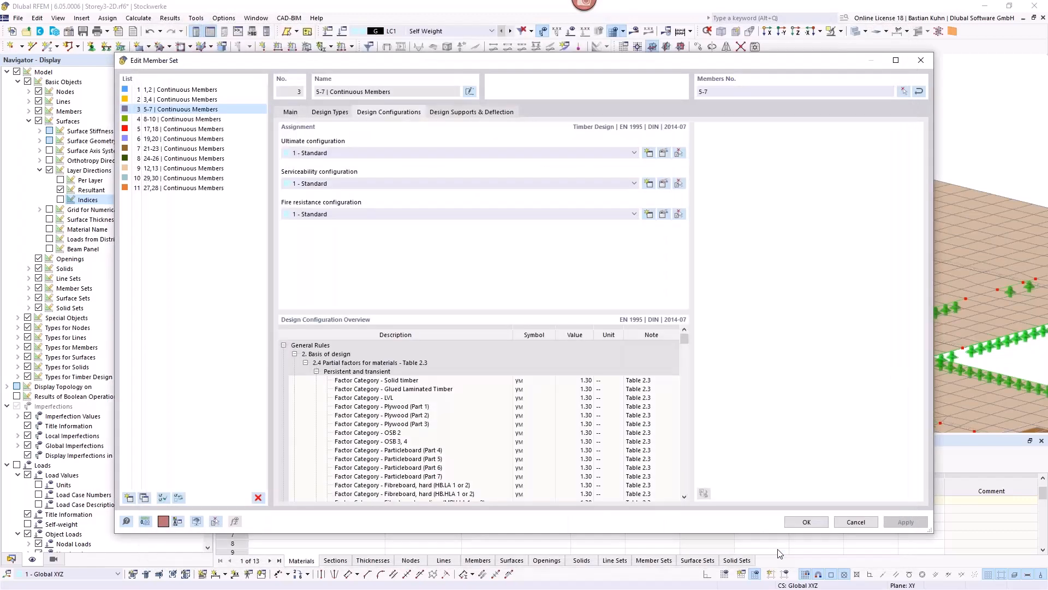
Step: Open the Timber design support at the start of member set 5-7 and examine its support length in the z-axis
{"action": "left_click", "coordinate": [487, 113]}
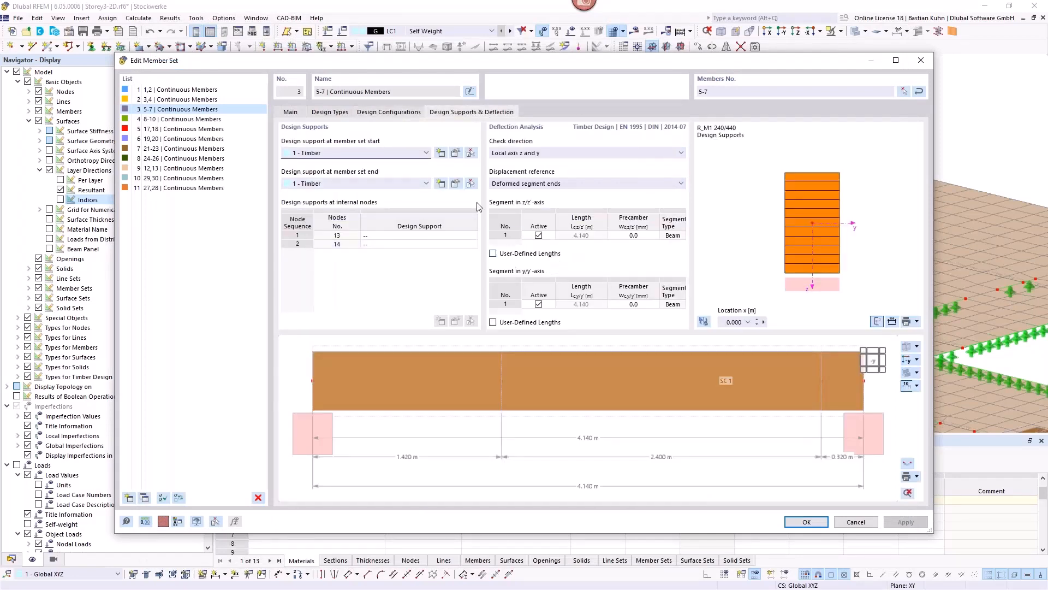
{"action": "left_click", "coordinate": [457, 155]}
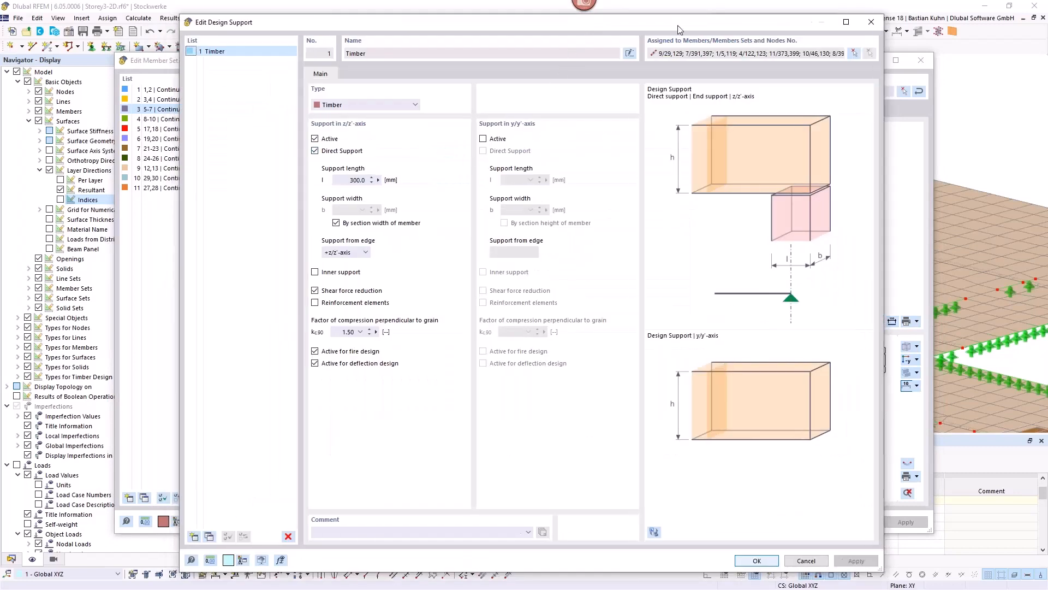
{"action": "left_click_drag", "start_coordinate": [679, 29], "coordinate": [911, 31]}
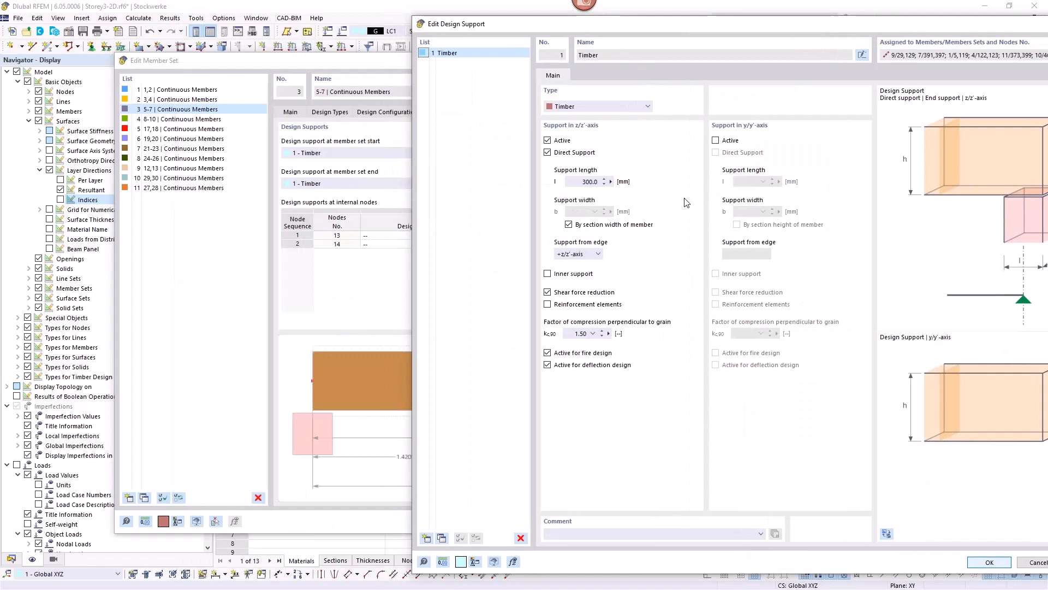
{"action": "double_click", "coordinate": [582, 181]}
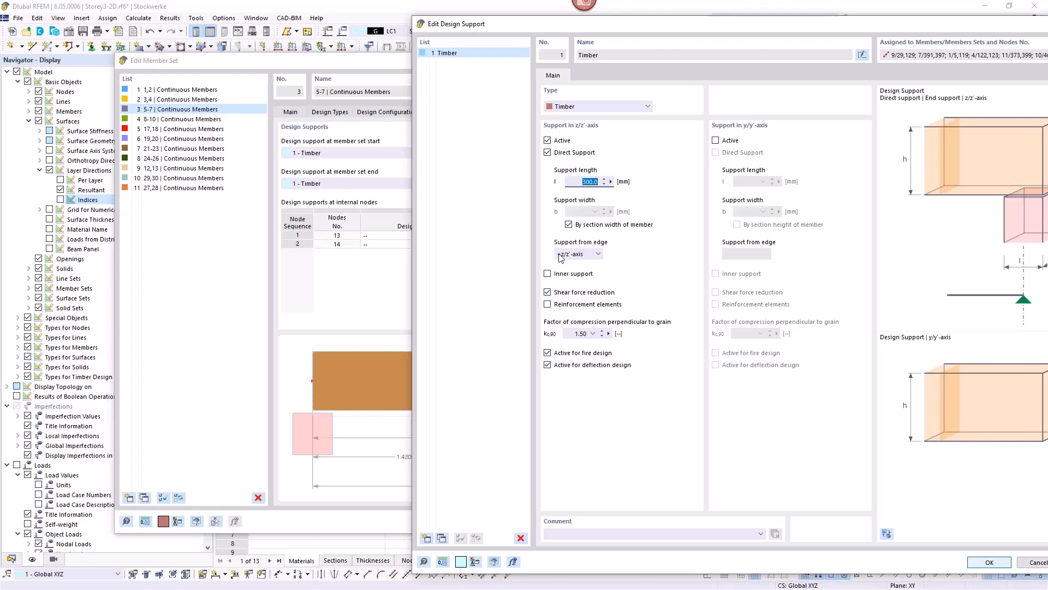
Step: Briefly enable reinforcement elements for the z-axis support, review their screw parameters, and switch them off again
{"action": "left_click", "coordinate": [547, 305]}
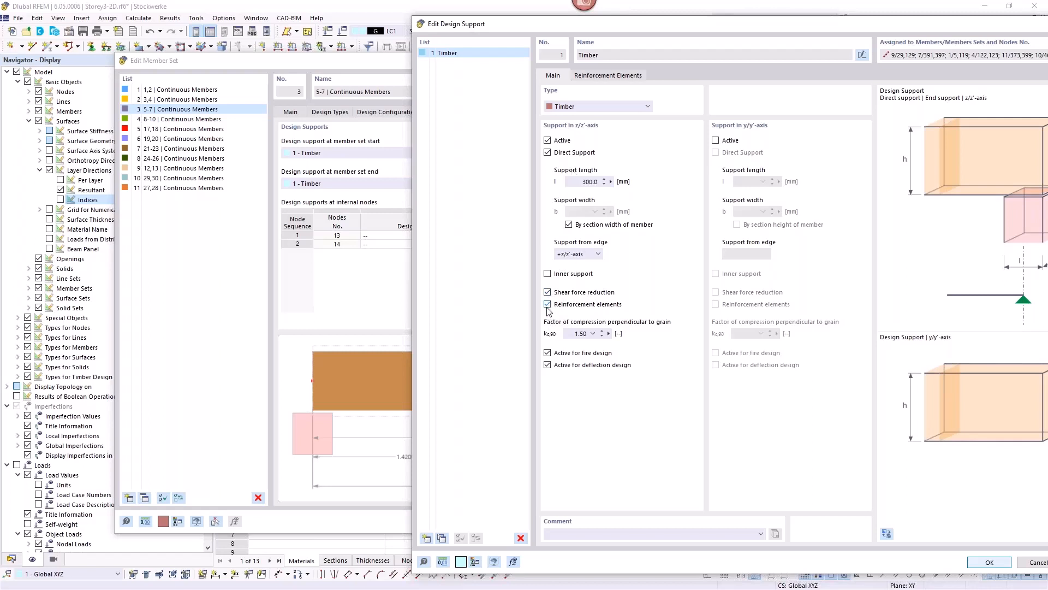
{"action": "left_click", "coordinate": [615, 76]}
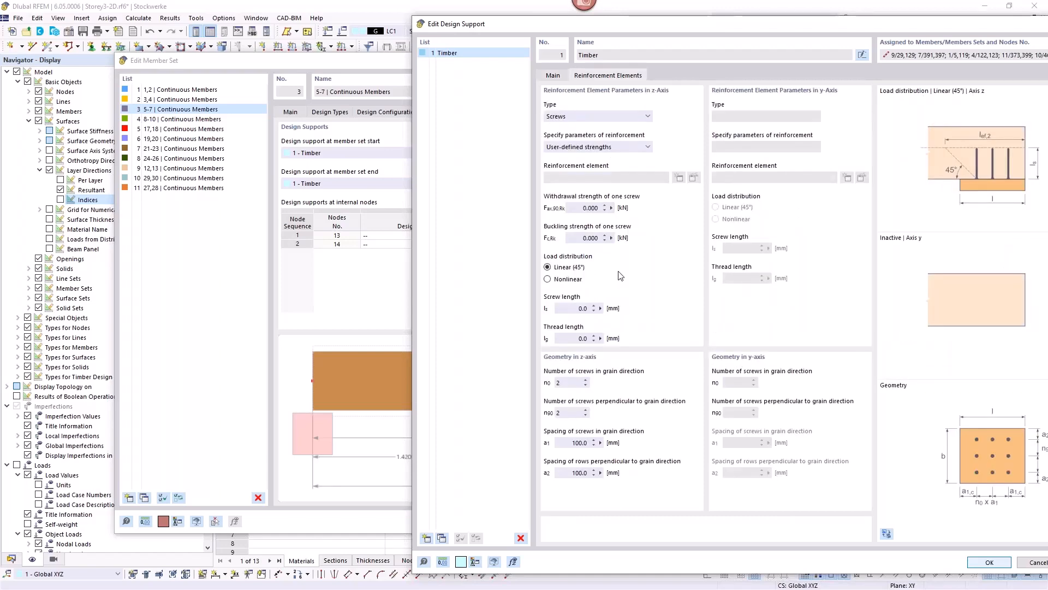
{"action": "left_click", "coordinate": [549, 78]}
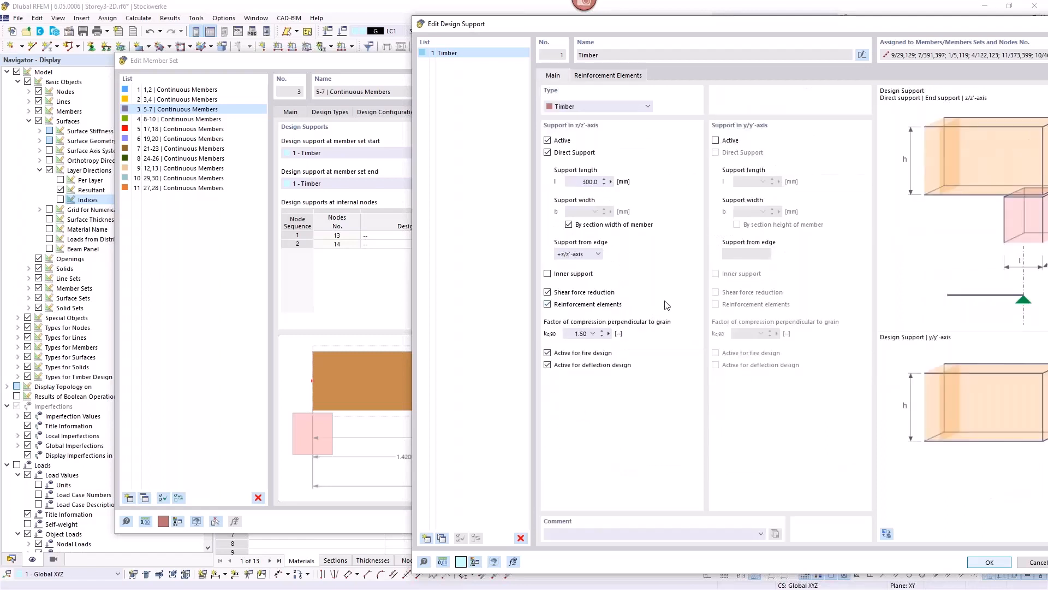
{"action": "left_click", "coordinate": [547, 305]}
Step: Review the options for the compression factor perpendicular to grain without changing it, and close the design support and member set
{"action": "left_click", "coordinate": [593, 334]}
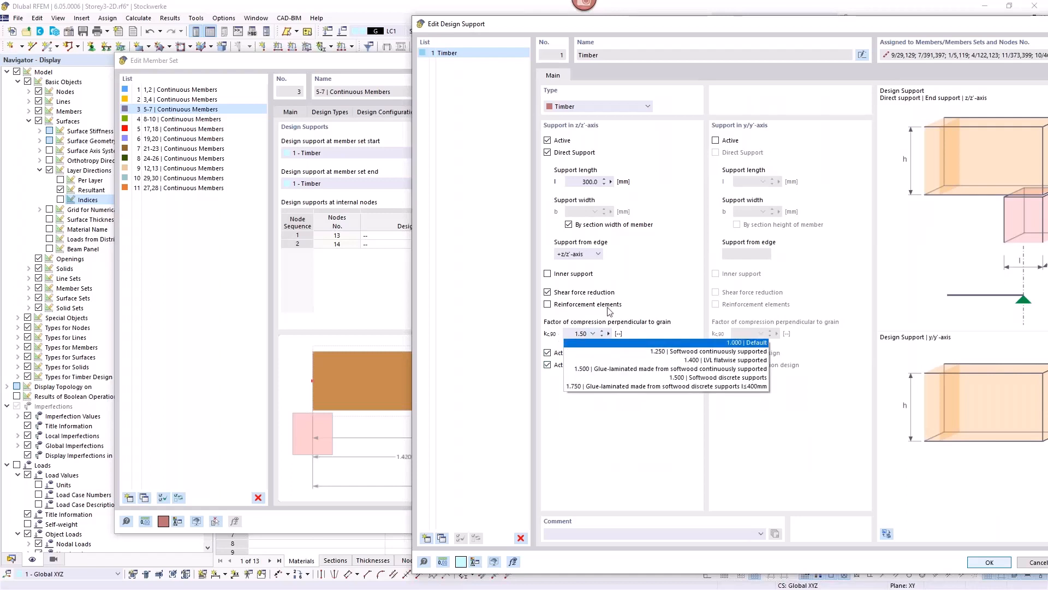
{"action": "left_click", "coordinate": [638, 305]}
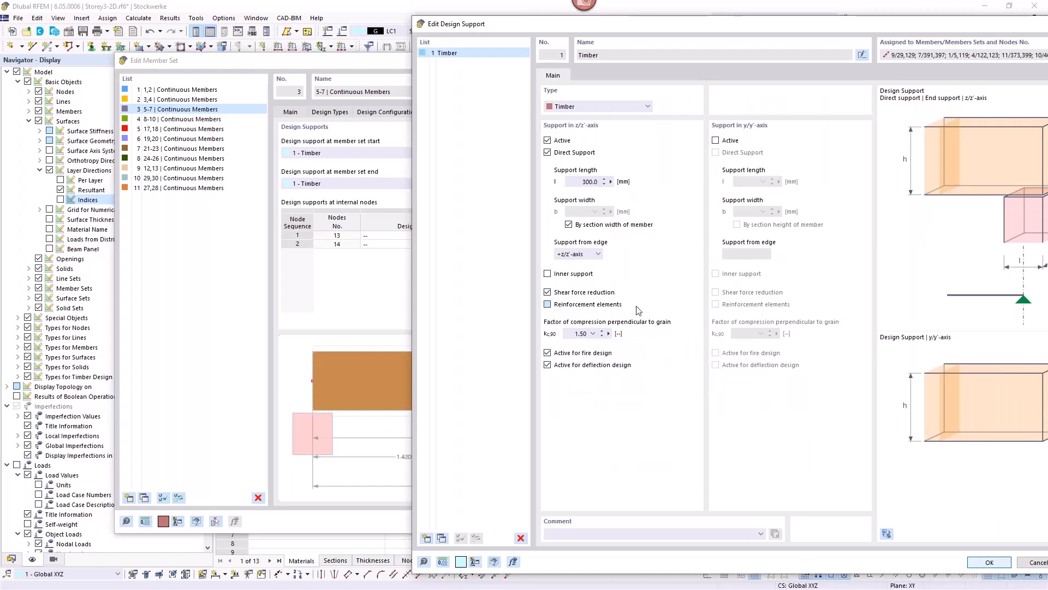
{"action": "left_click", "coordinate": [547, 305]}
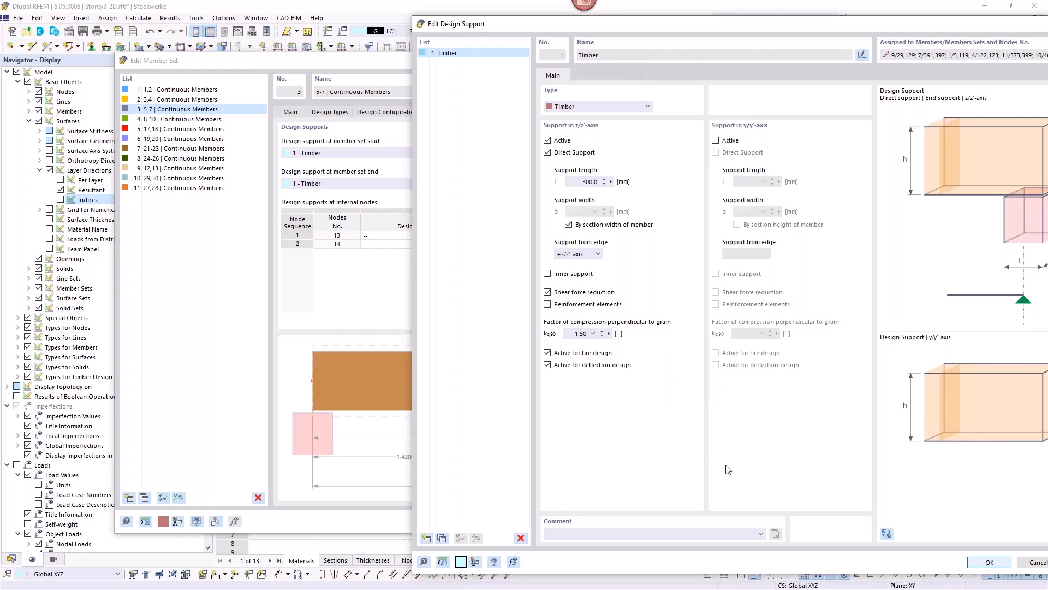
{"action": "left_click", "coordinate": [990, 562]}
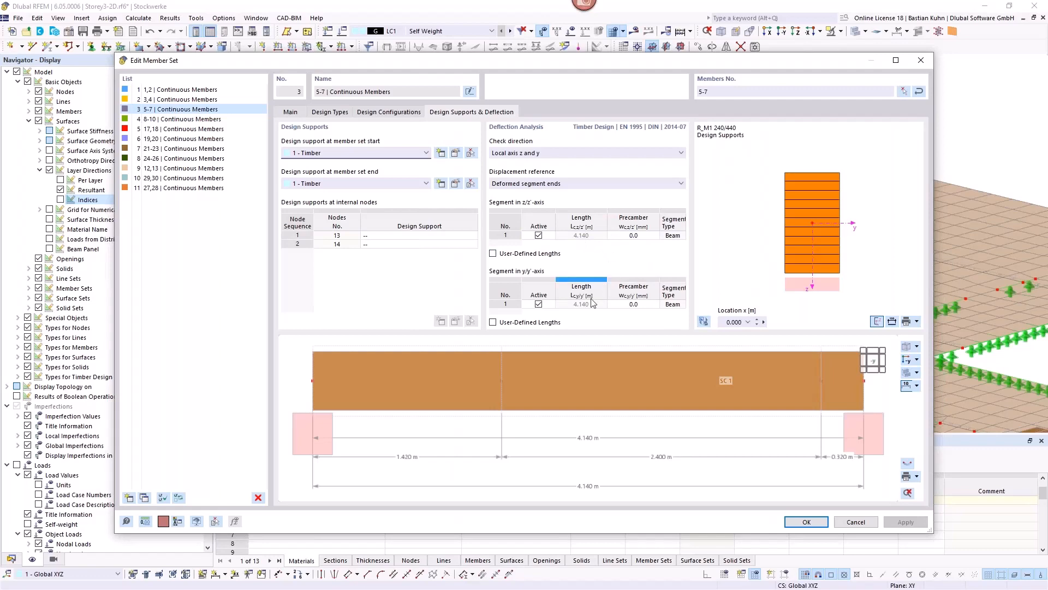
{"action": "left_click", "coordinate": [792, 519]}
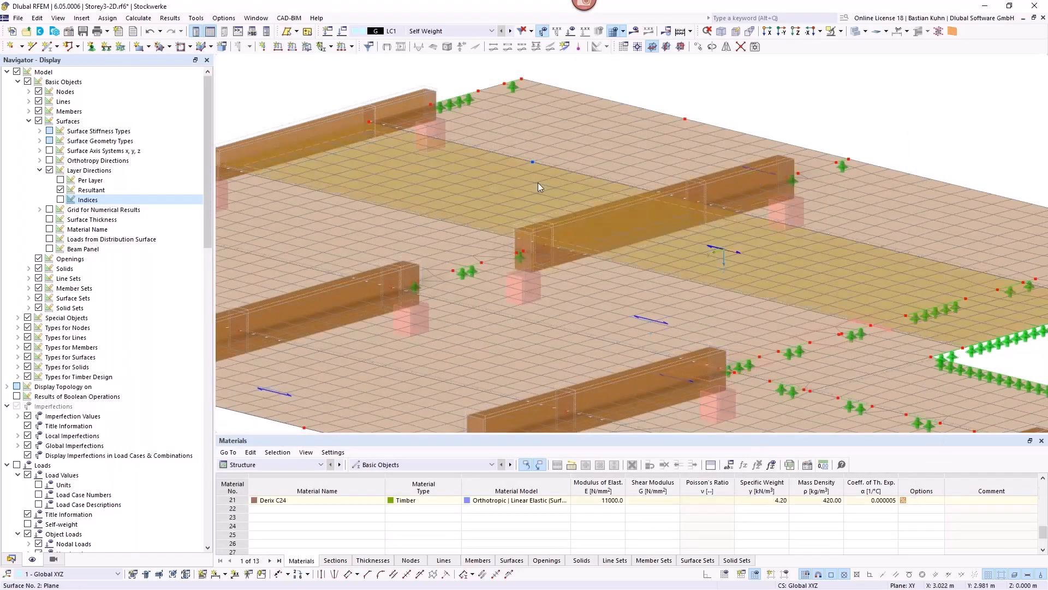
Step: Open surface 2 and review its assigned design configurations and the stiffness reduction multipliers of its layered thickness
{"action": "double_click", "coordinate": [538, 186]}
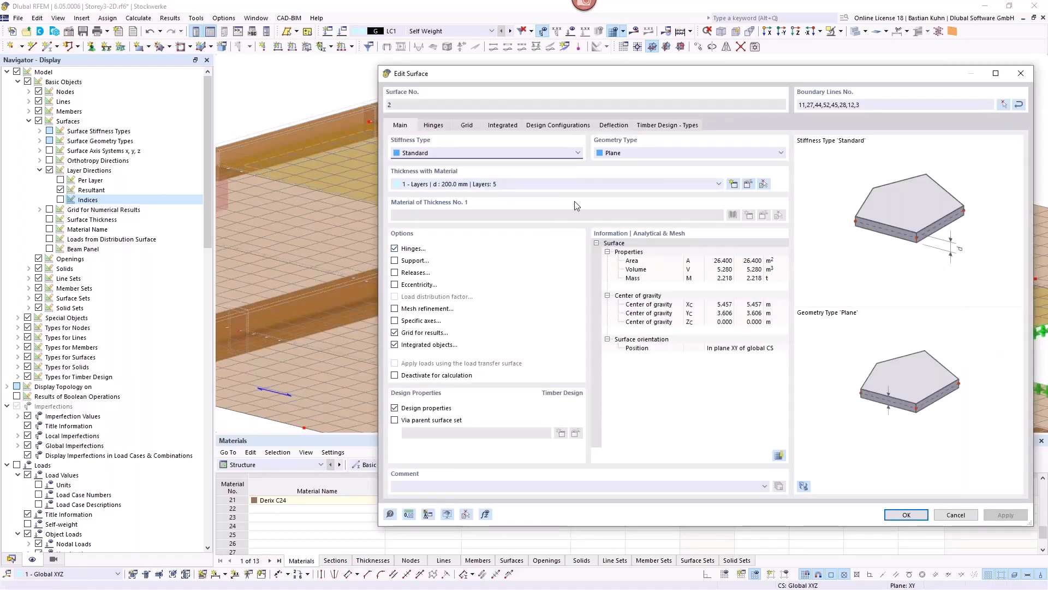
{"action": "left_click", "coordinate": [559, 127]}
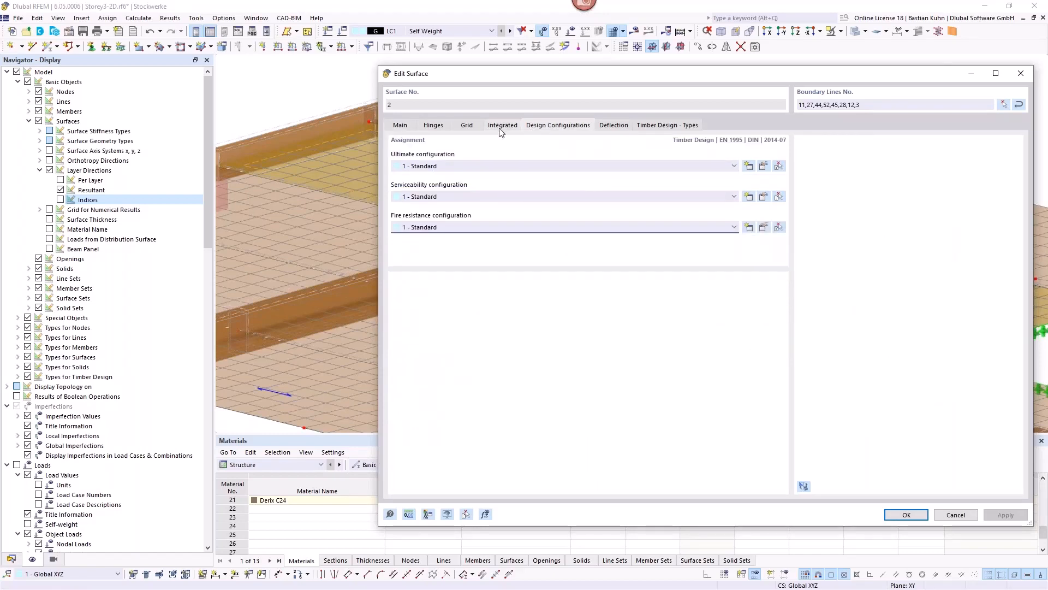
{"action": "left_click", "coordinate": [400, 125]}
{"action": "left_click", "coordinate": [748, 186]}
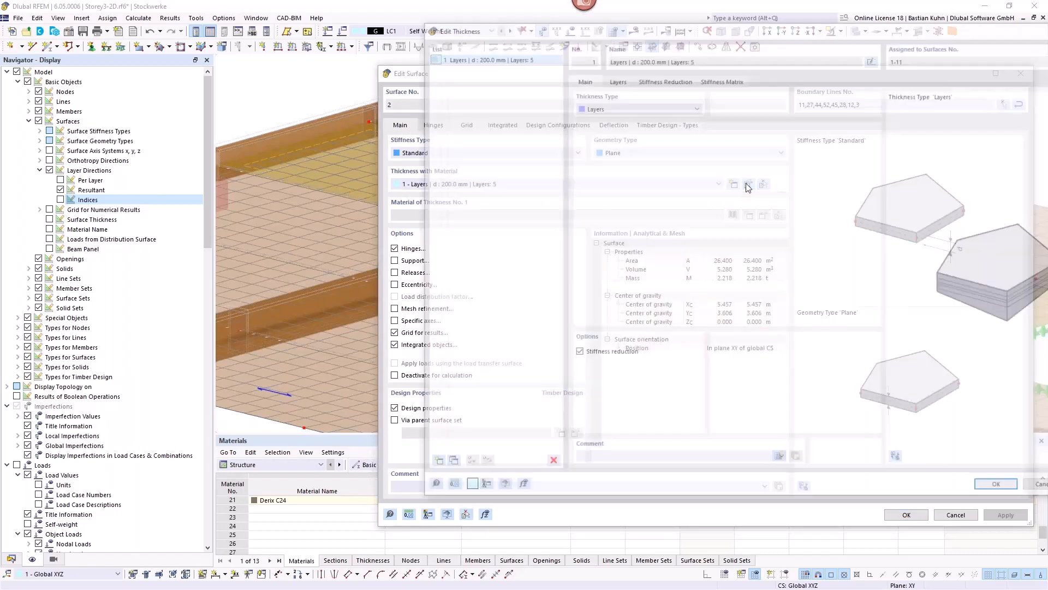
{"action": "left_click", "coordinate": [666, 80]}
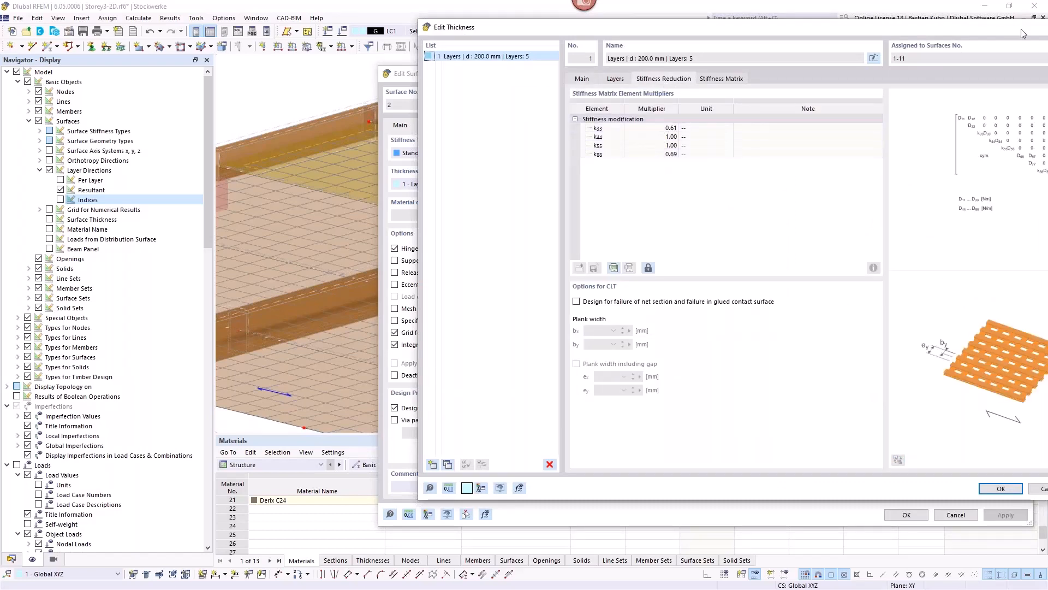
{"action": "key", "text": "Escape"}
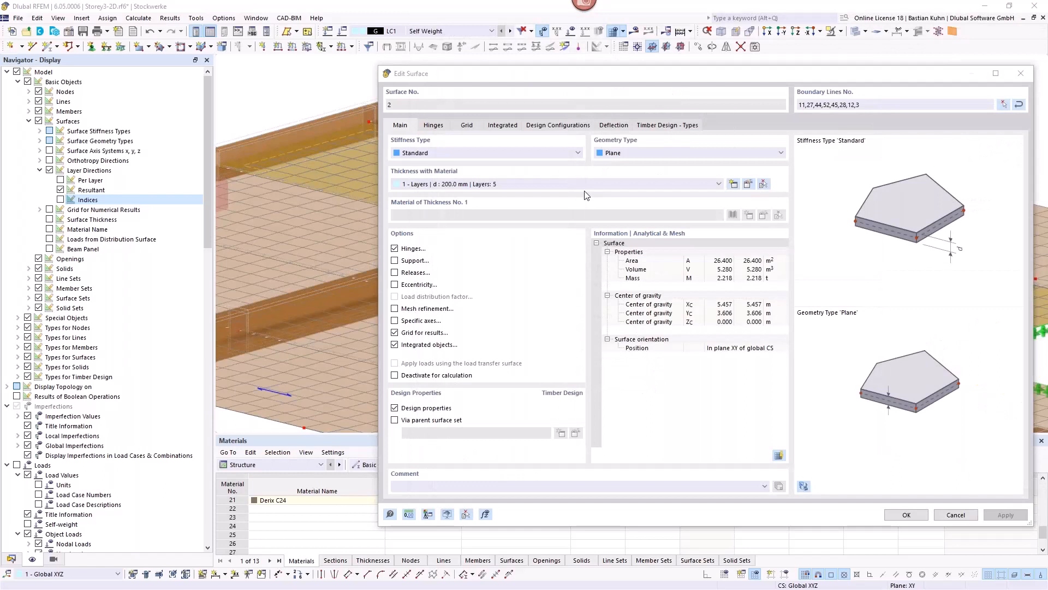
Step: Open surface 2's Standard fire resistance configuration and try non-heat-proof adhesion of the cross-laminated timber layers
{"action": "left_click", "coordinate": [557, 126]}
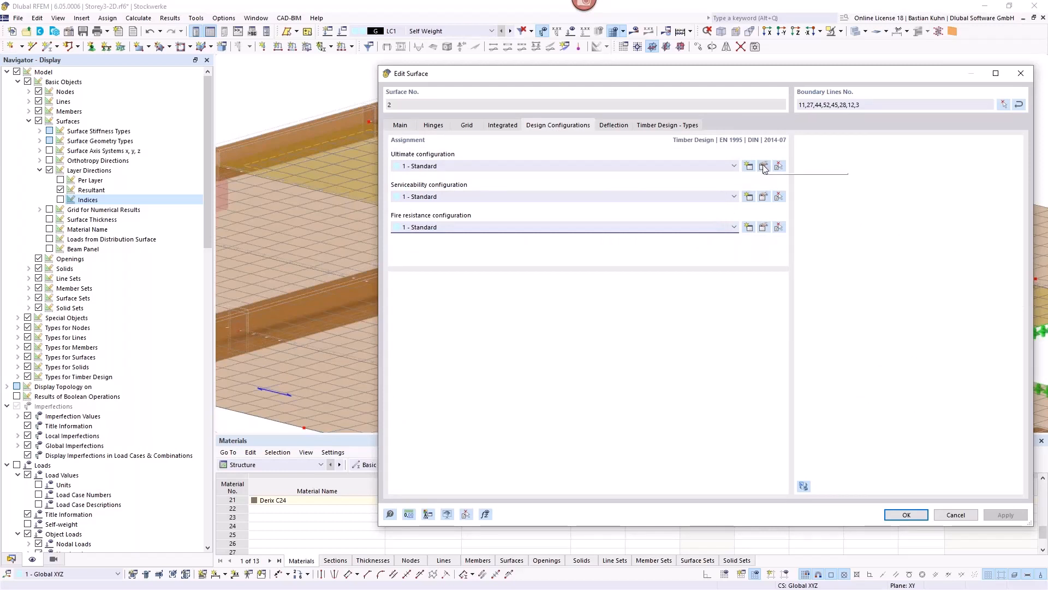
{"action": "left_click", "coordinate": [763, 228]}
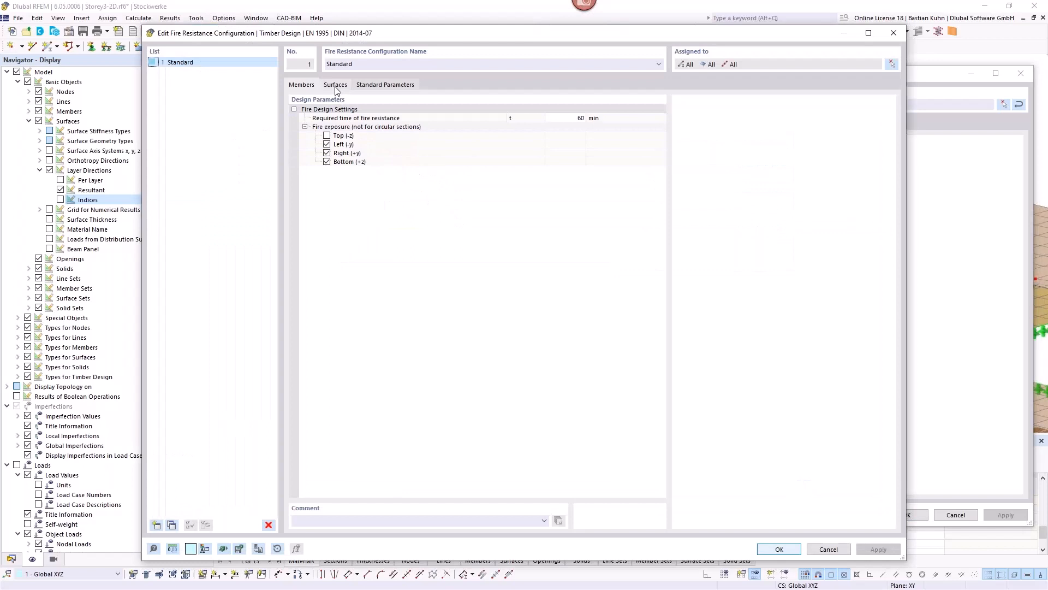
{"action": "left_click", "coordinate": [335, 86]}
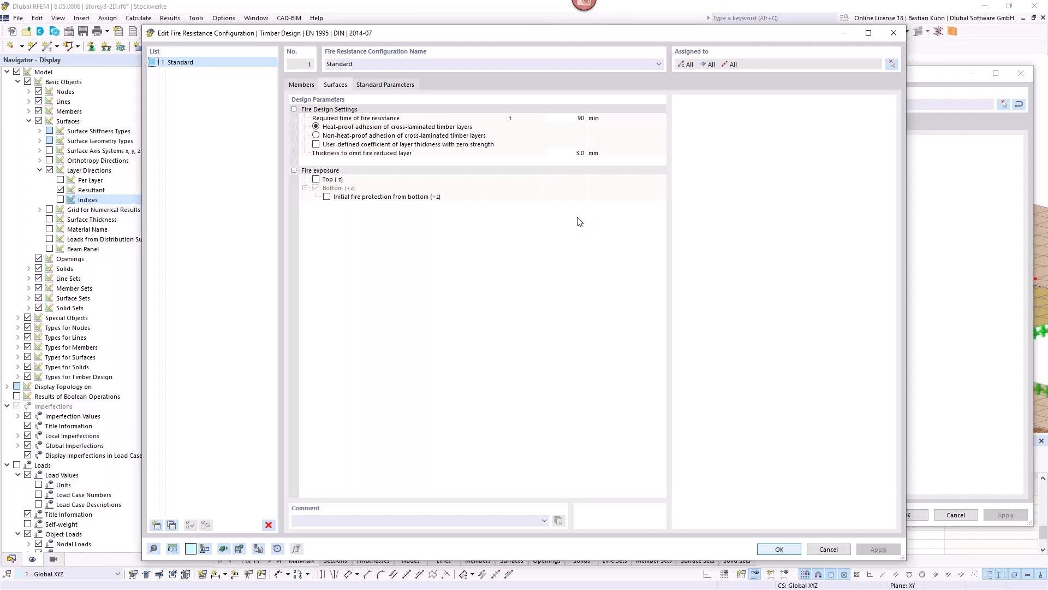
{"action": "left_click", "coordinate": [316, 136]}
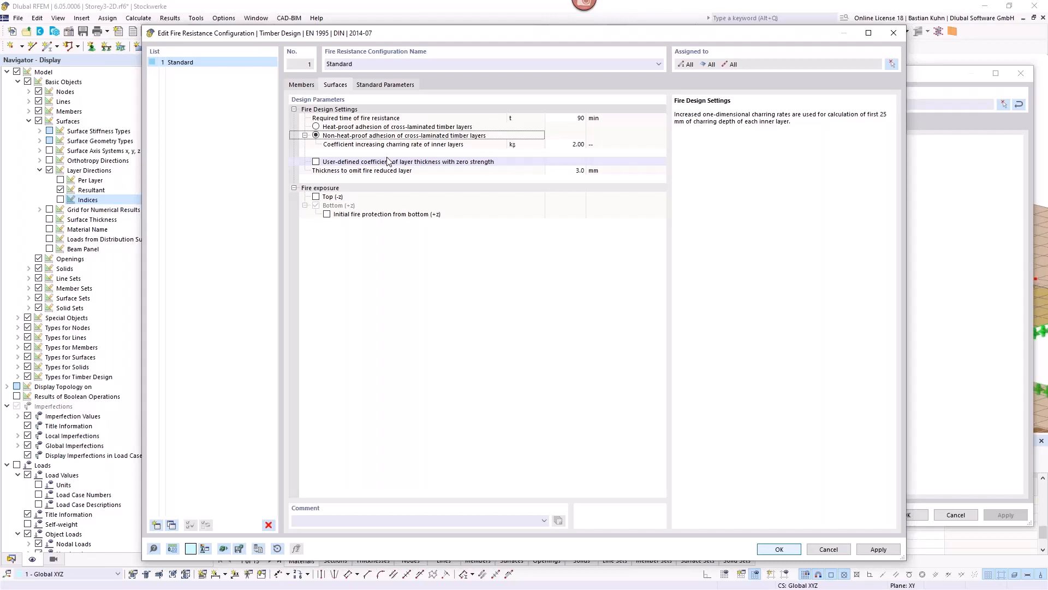
Step: Review the standard charring rates for cross-laminated timber and softwood and the inner layers' charring coefficient, and discard the configuration changes
{"action": "left_click", "coordinate": [382, 86]}
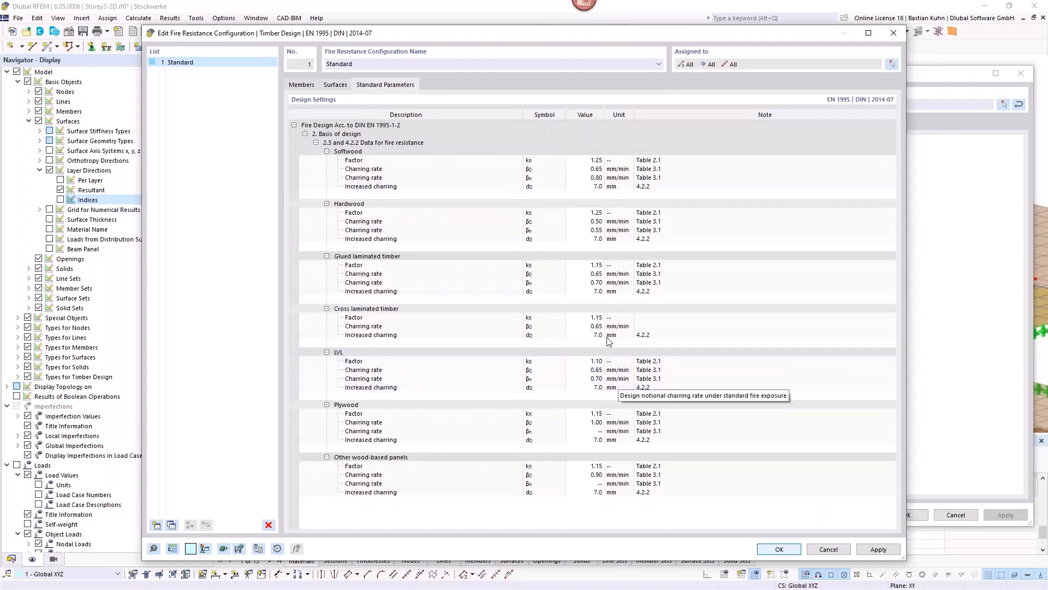
{"action": "left_click", "coordinate": [590, 325]}
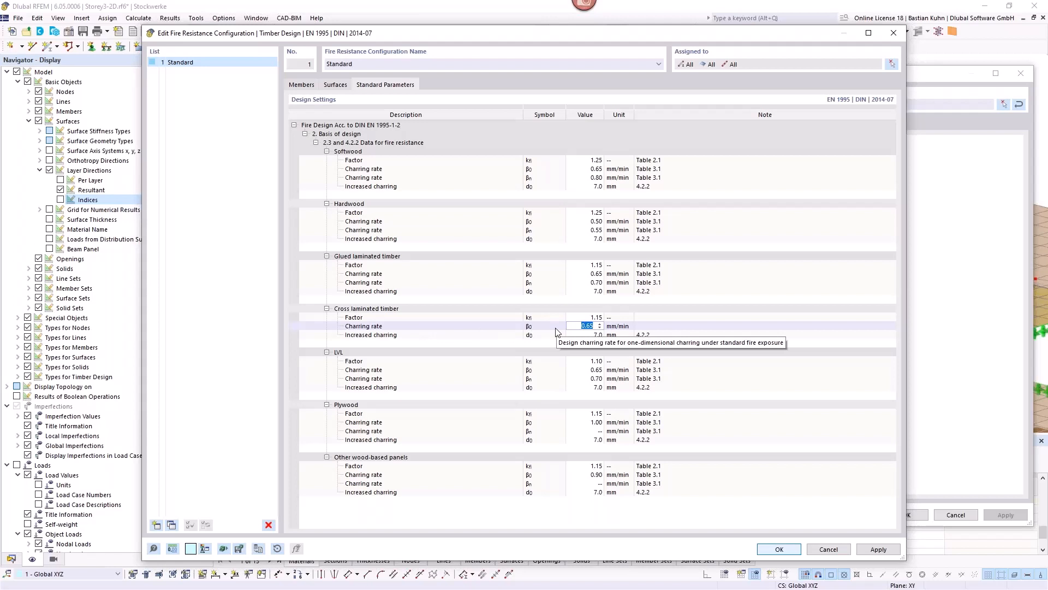
{"action": "left_click", "coordinate": [584, 169]}
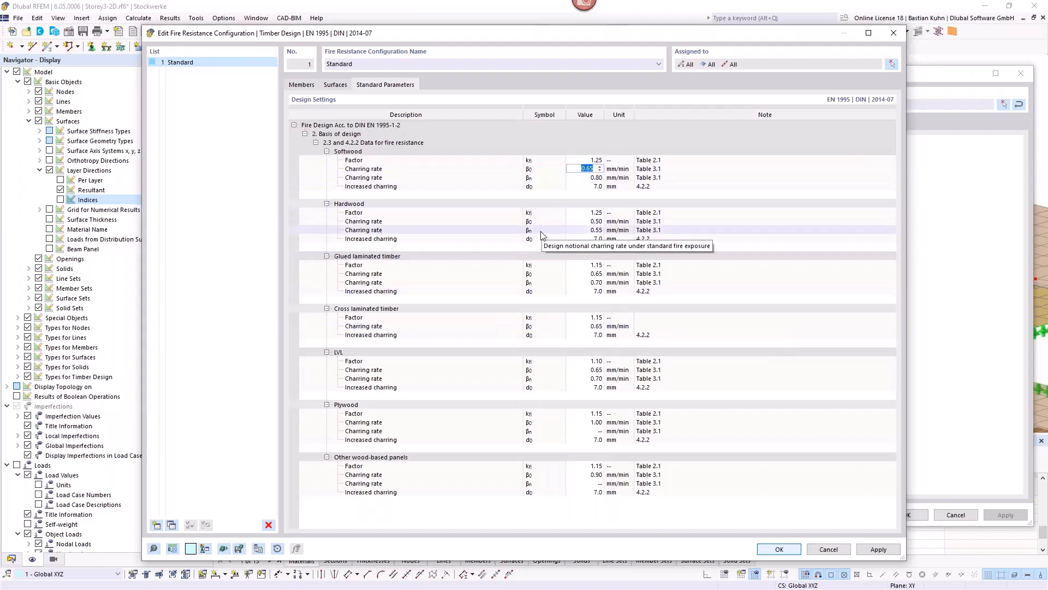
{"action": "left_click", "coordinate": [324, 84]}
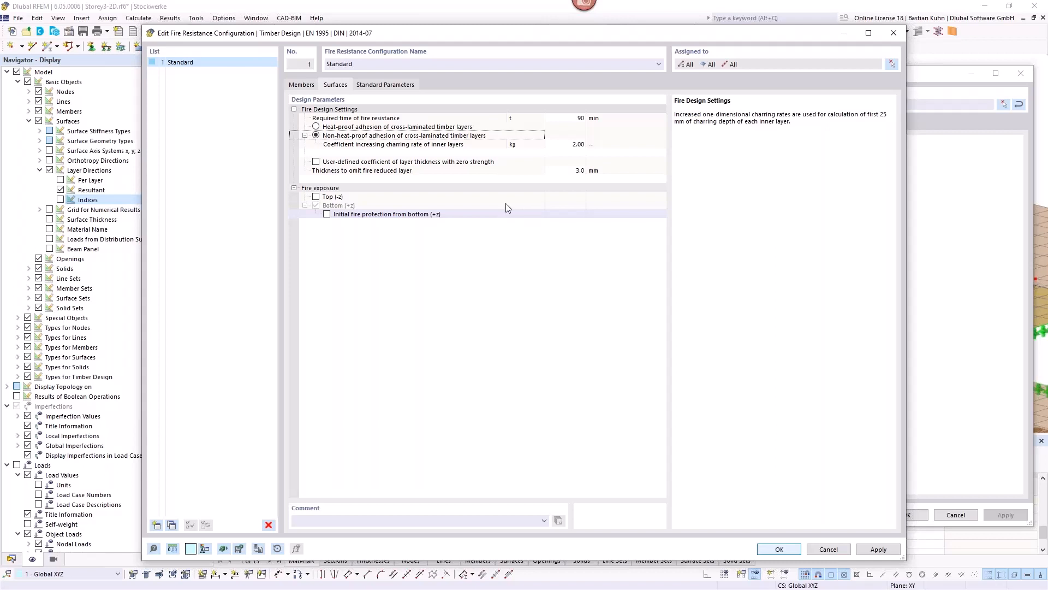
{"action": "left_click", "coordinate": [551, 144]}
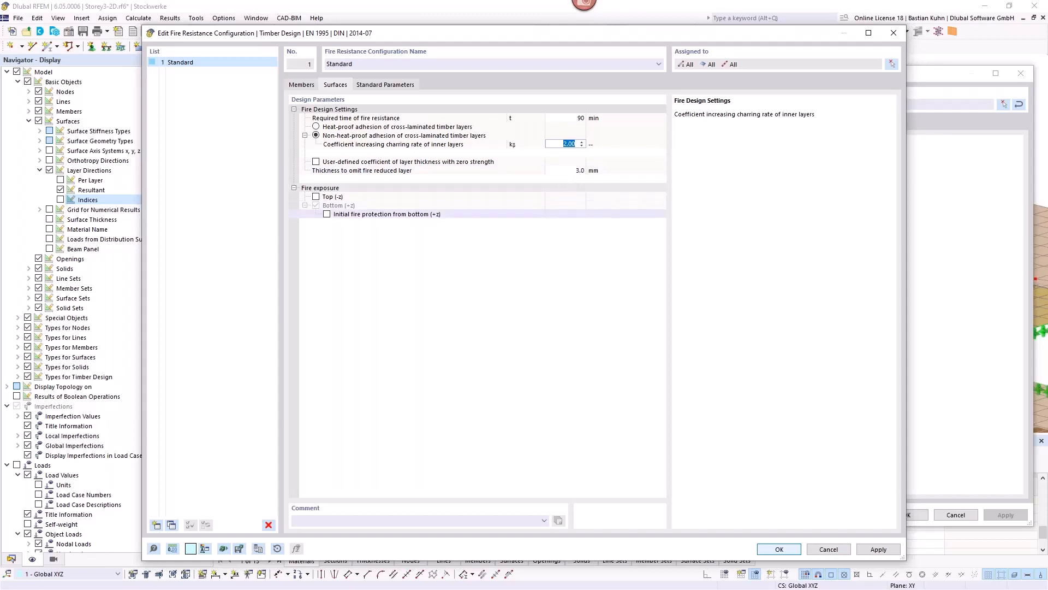
{"action": "left_click", "coordinate": [896, 33]}
Step: Examine the layer structure of surface 2's thickness, including the layers' materials, thicknesses and directions, and close it without changes
{"action": "left_click", "coordinate": [400, 126]}
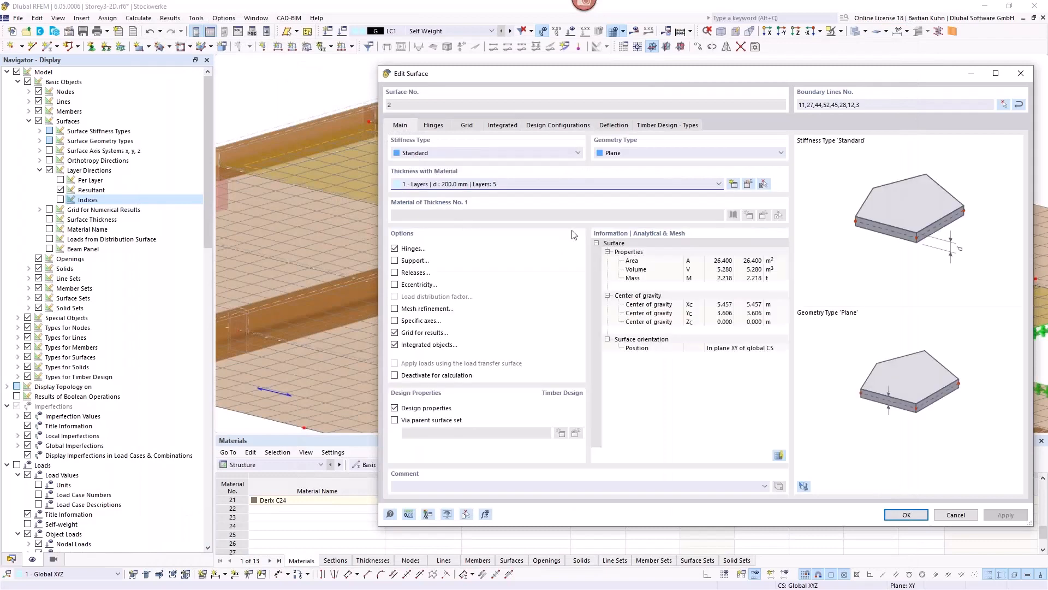
{"action": "left_click", "coordinate": [748, 184]}
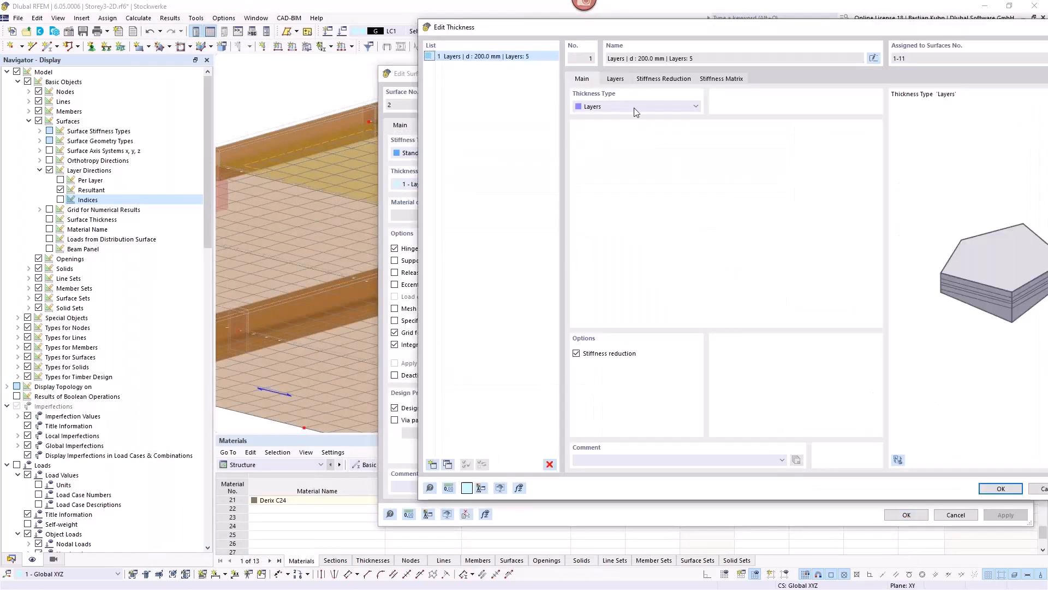
{"action": "left_click", "coordinate": [615, 78]}
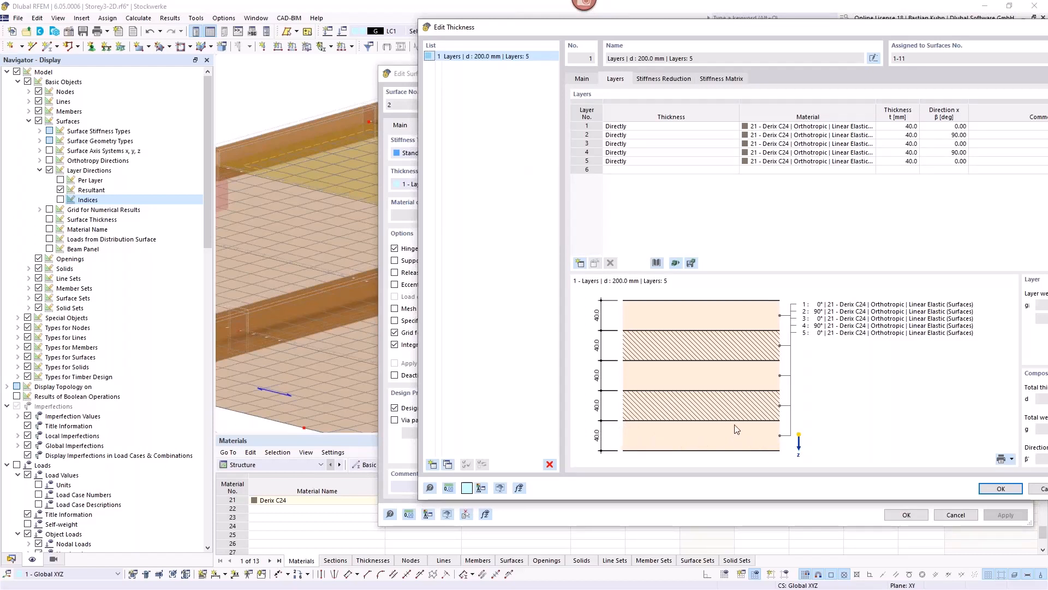
{"action": "left_click", "coordinate": [1035, 489]}
Step: Set surface 2's Standard fire resistance configuration to non-heat-proof adhesion of cross-laminated timber layers after checking the thickness to omit for fire-reduced layers
{"action": "left_click", "coordinate": [561, 125]}
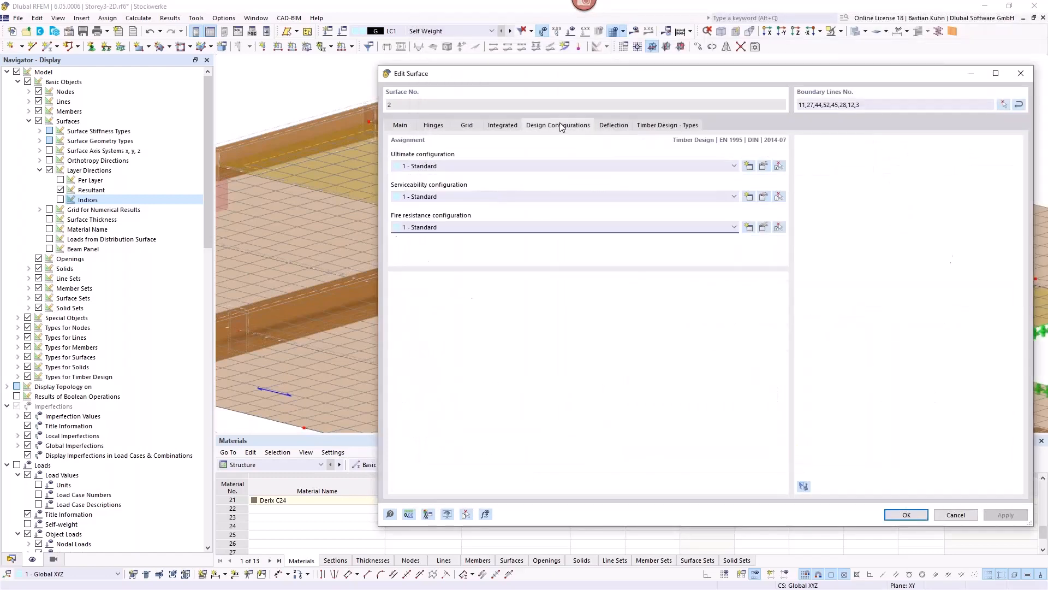
{"action": "left_click", "coordinate": [762, 228]}
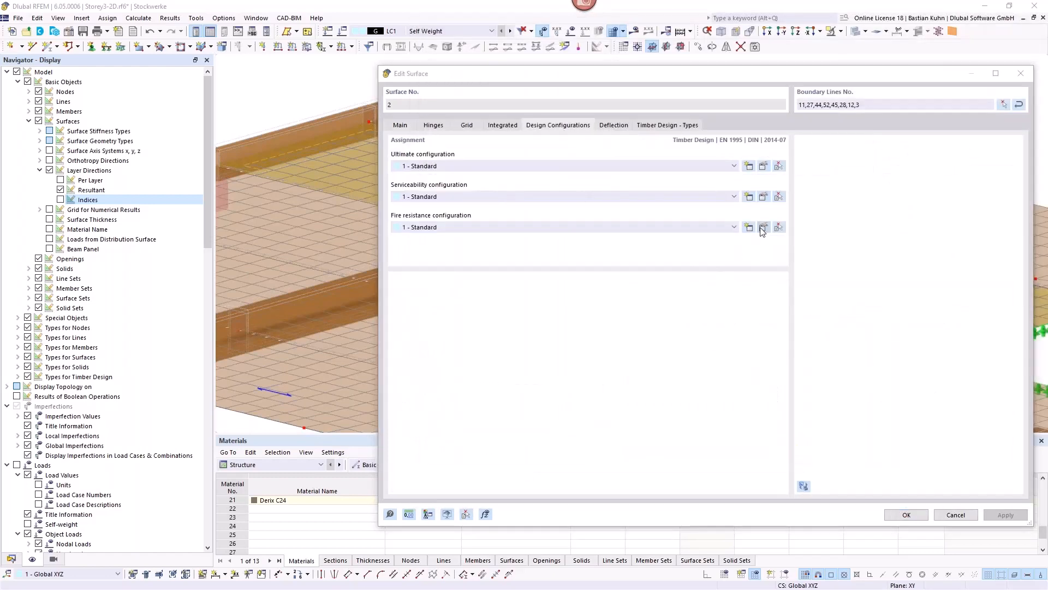
{"action": "left_click", "coordinate": [342, 85]}
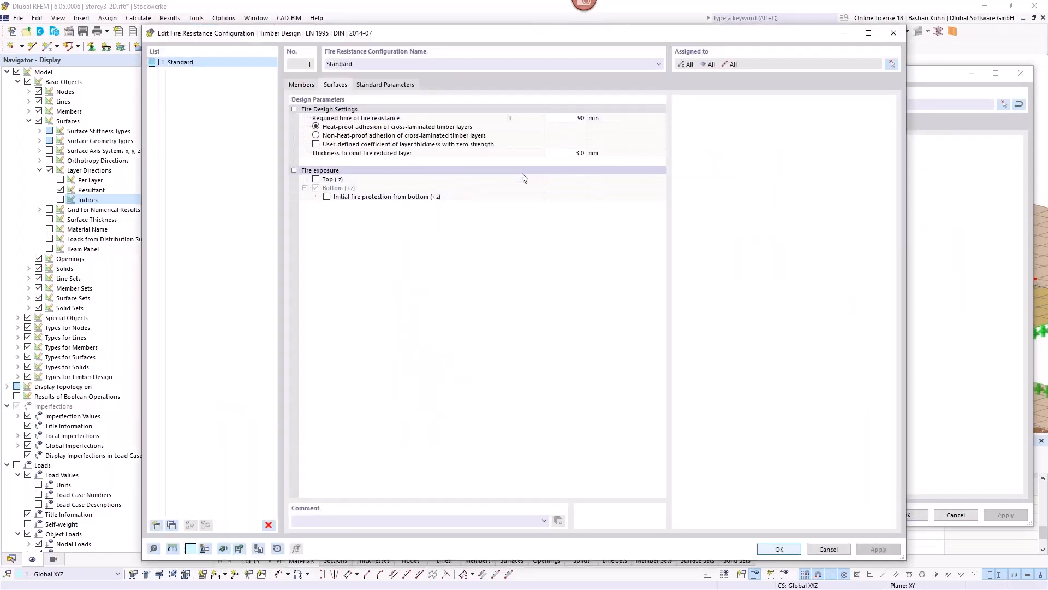
{"action": "left_click", "coordinate": [565, 153]}
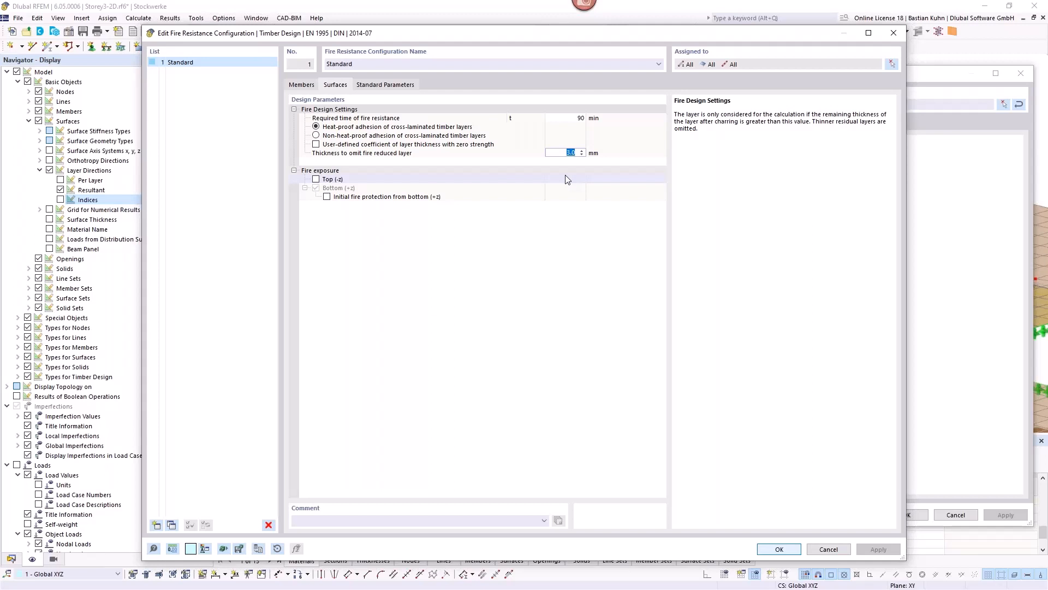
{"action": "left_click", "coordinate": [344, 136]}
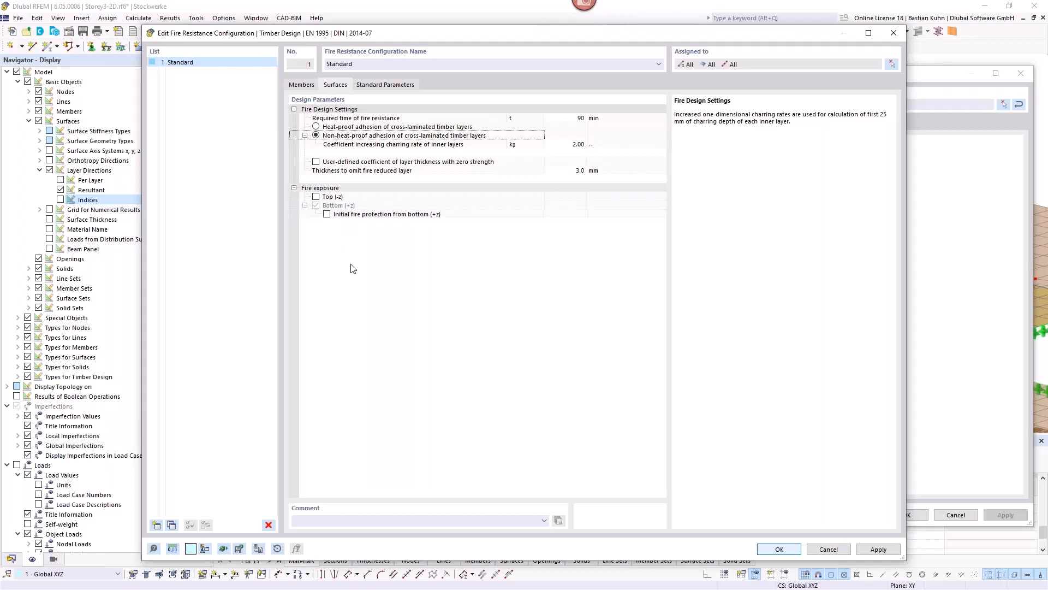
Step: Review the parameters for initial fire protection from the bottom (+z), leave that protection disabled and accept the fire resistance configuration
{"action": "left_click", "coordinate": [326, 214]}
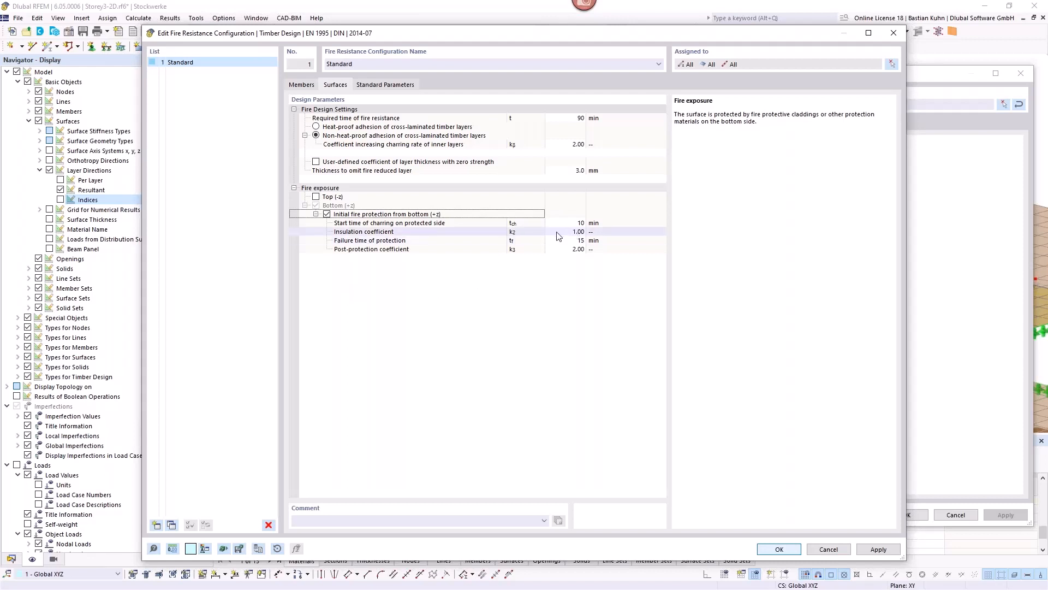
{"action": "left_click", "coordinate": [326, 214]}
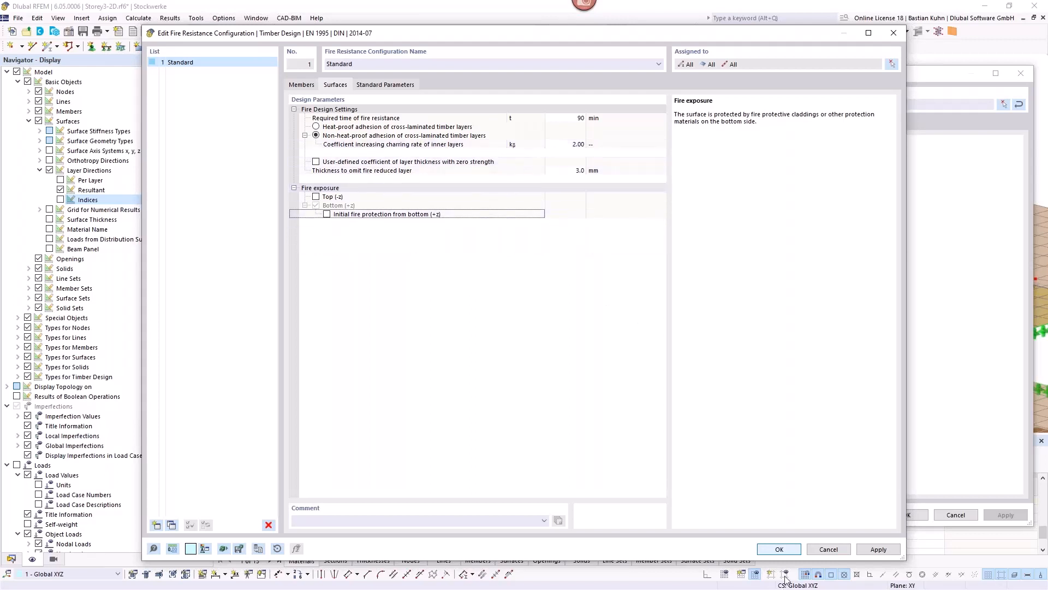
{"action": "left_click", "coordinate": [779, 549]}
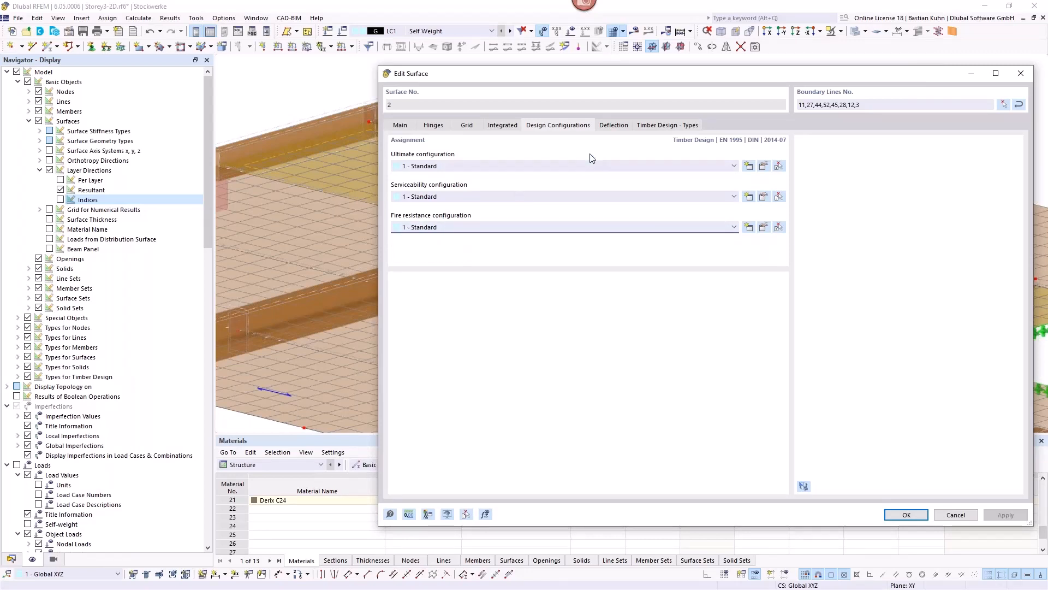
Step: Switch the definition type of surface 2's deflection reference length to Manually and start picking a reference line in the model
{"action": "left_click", "coordinate": [612, 129]}
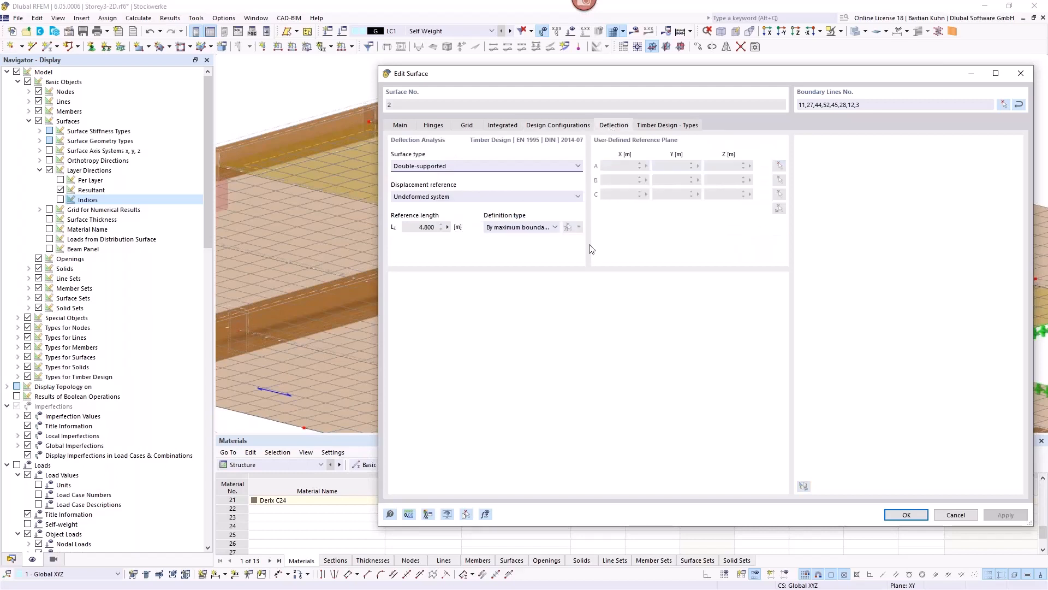
{"action": "left_click", "coordinate": [419, 228]}
{"action": "left_click_drag", "start_coordinate": [616, 75], "coordinate": [589, 281]}
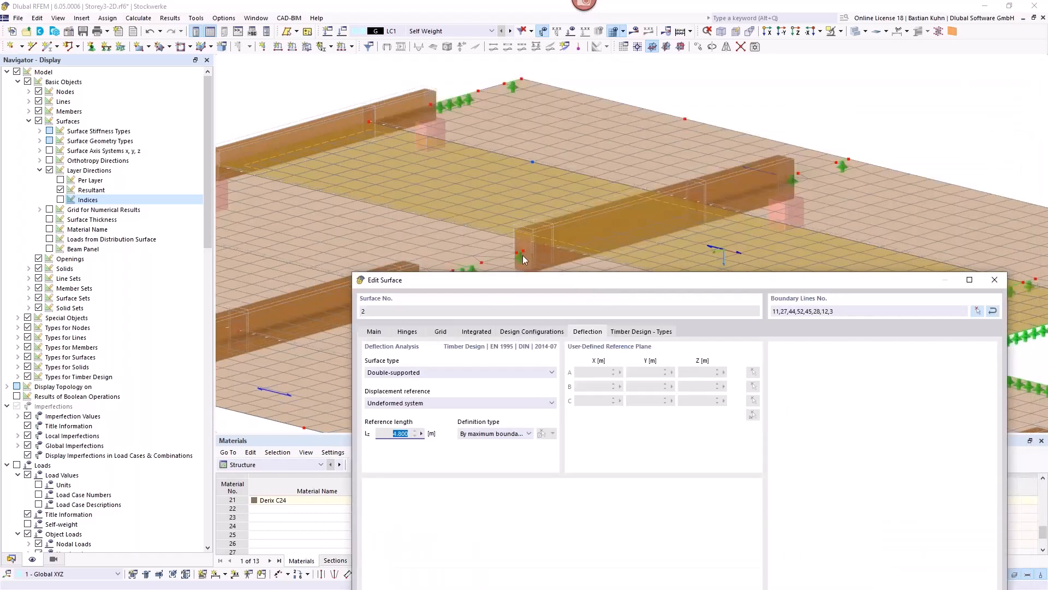
{"action": "left_click", "coordinate": [516, 435]}
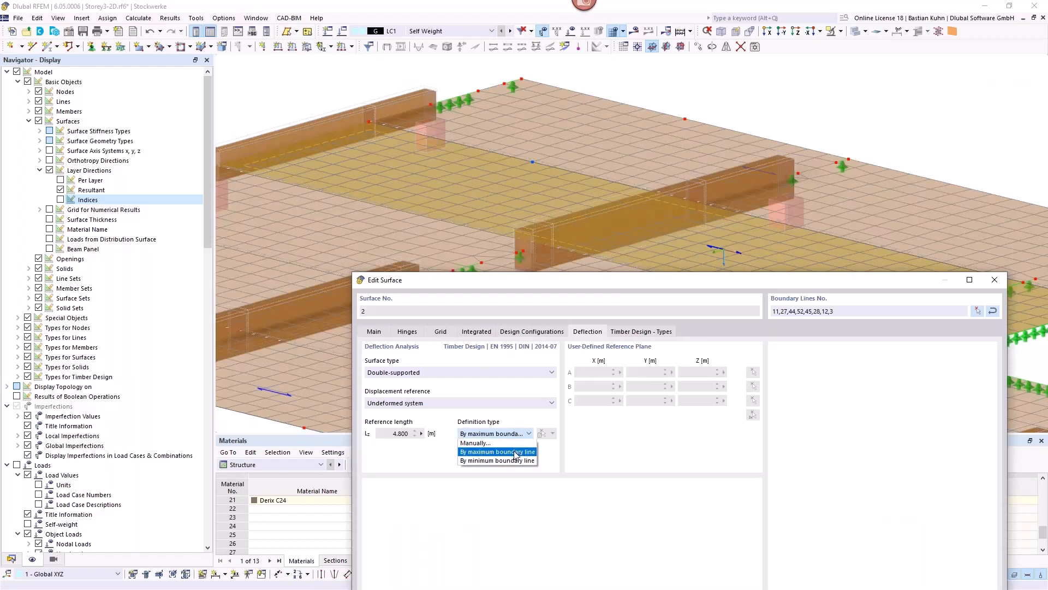
{"action": "left_click", "coordinate": [528, 444]}
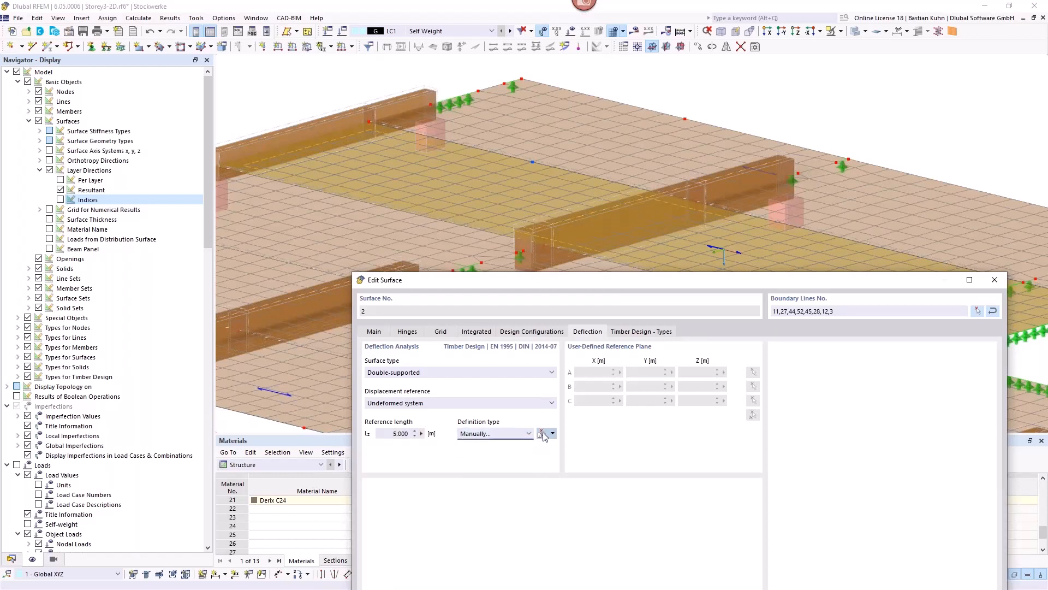
{"action": "left_click", "coordinate": [541, 433]}
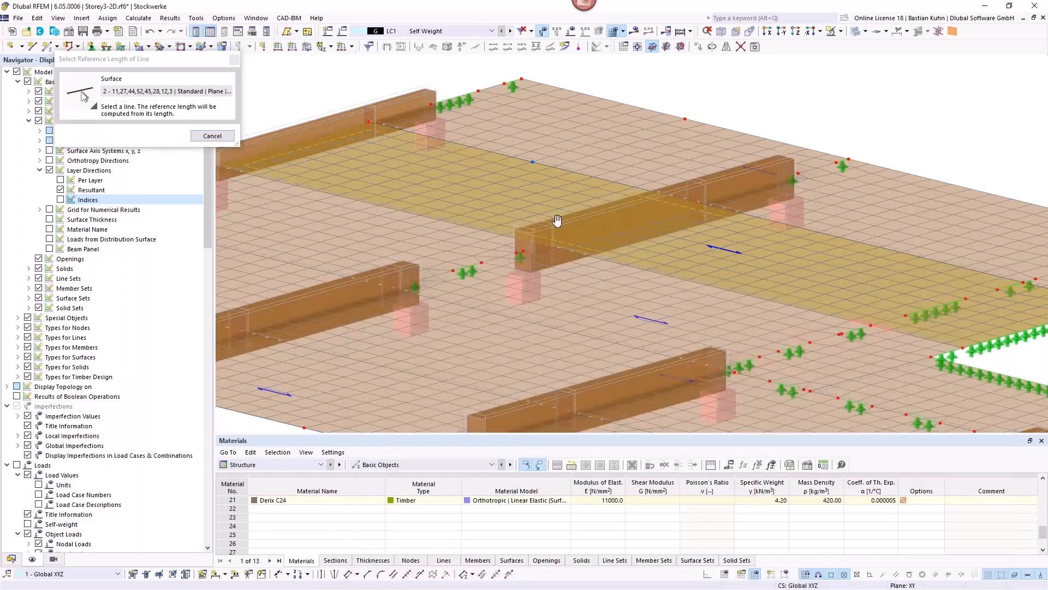
Step: Set surface 2's deflection reference length to 4.800 m by picking a reference line in the model
{"action": "middle_click_drag", "start_coordinate": [558, 220], "coordinate": [668, 207]}
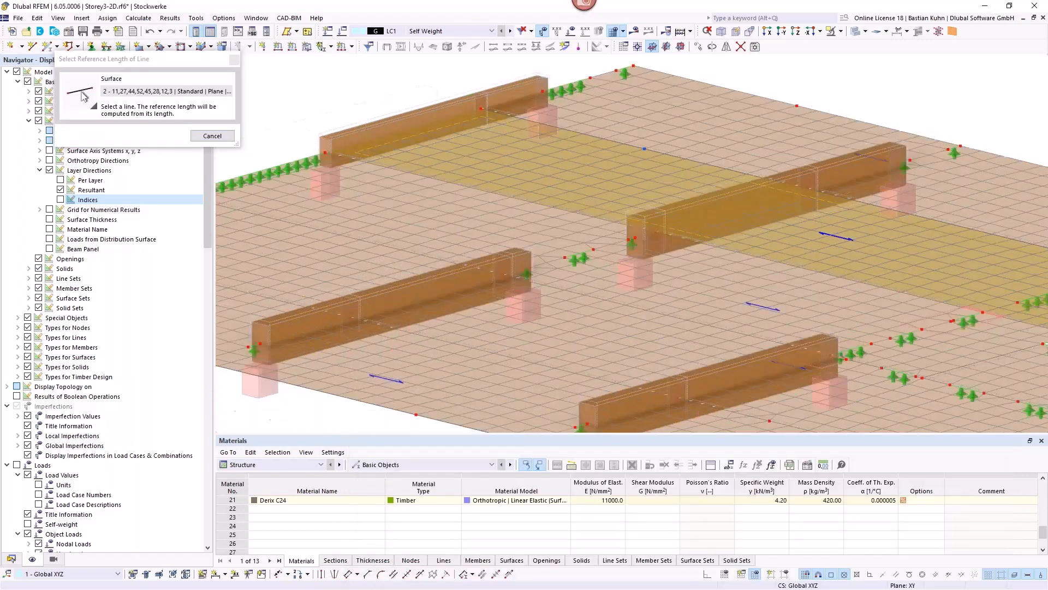
{"action": "left_click", "coordinate": [632, 237]}
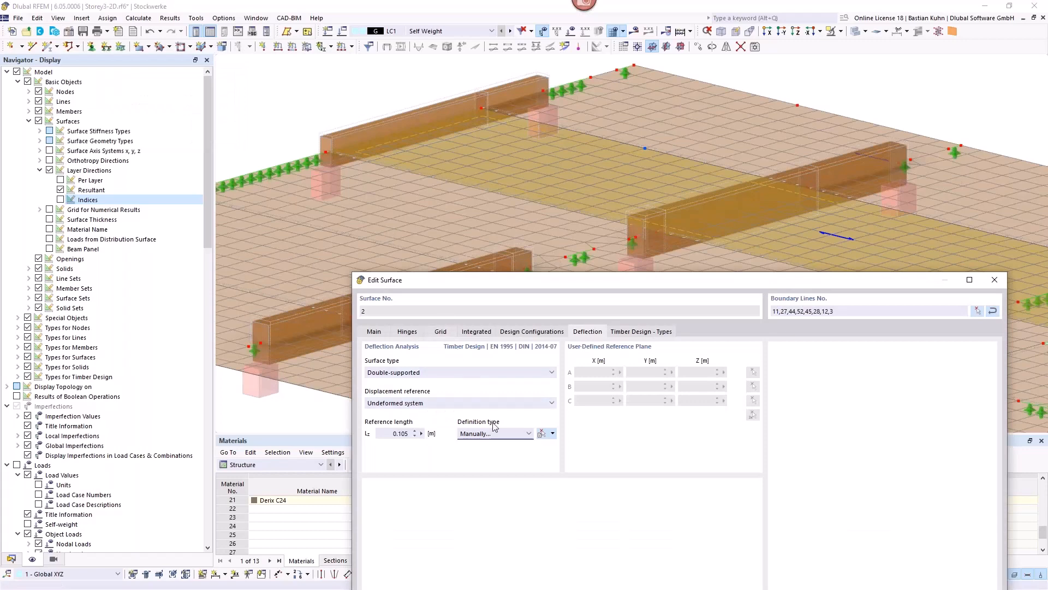
{"action": "left_click", "coordinate": [542, 434]}
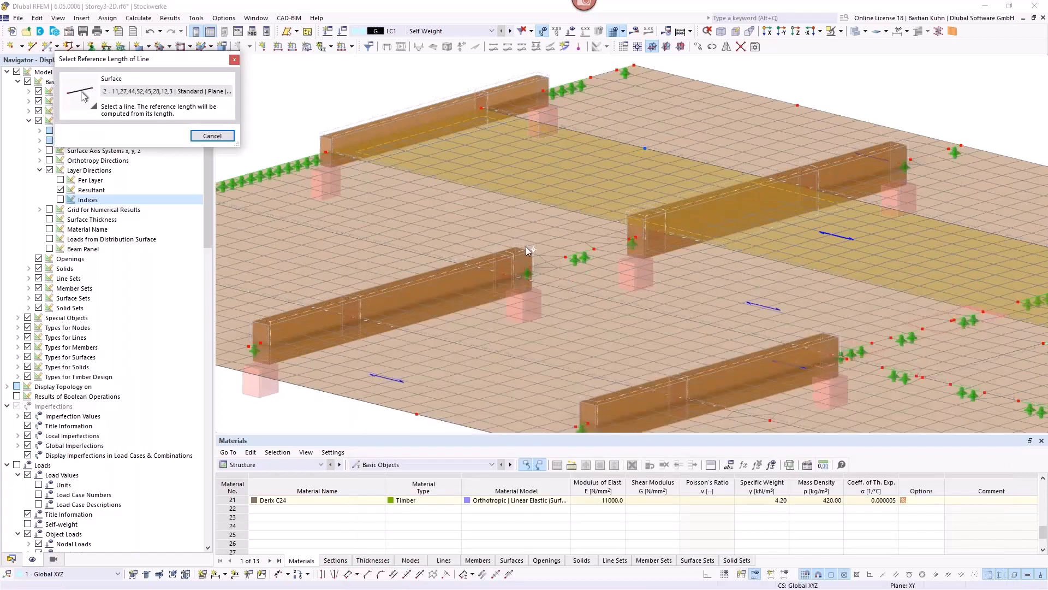
{"action": "left_click", "coordinate": [555, 211]}
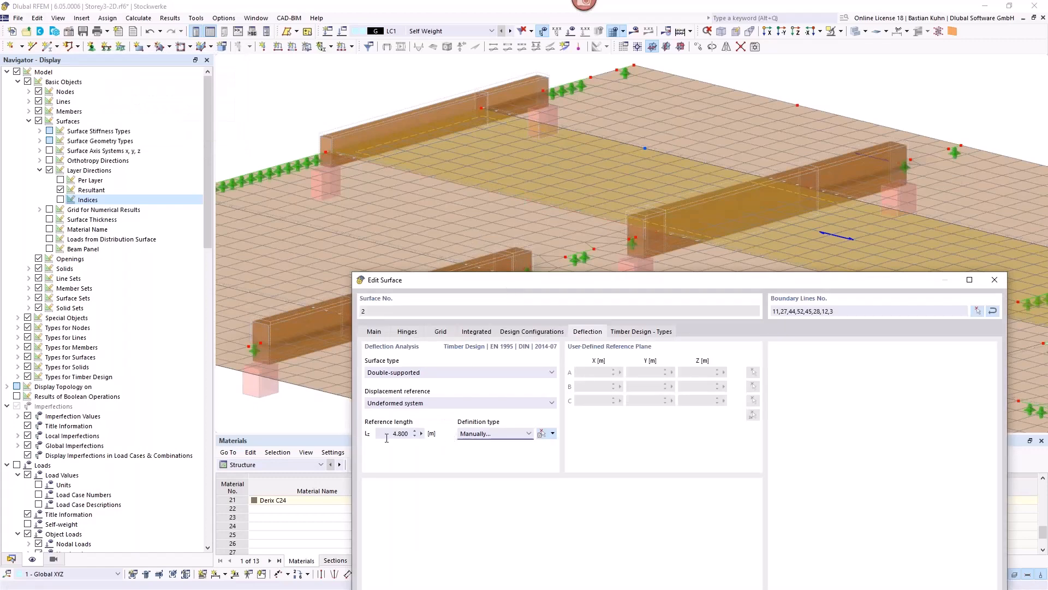
Step: Check the surface's reference length definition and assigned service class, and accept the surface settings
{"action": "left_click", "coordinate": [518, 435]}
{"action": "left_click", "coordinate": [510, 457]}
{"action": "left_click", "coordinate": [655, 334]}
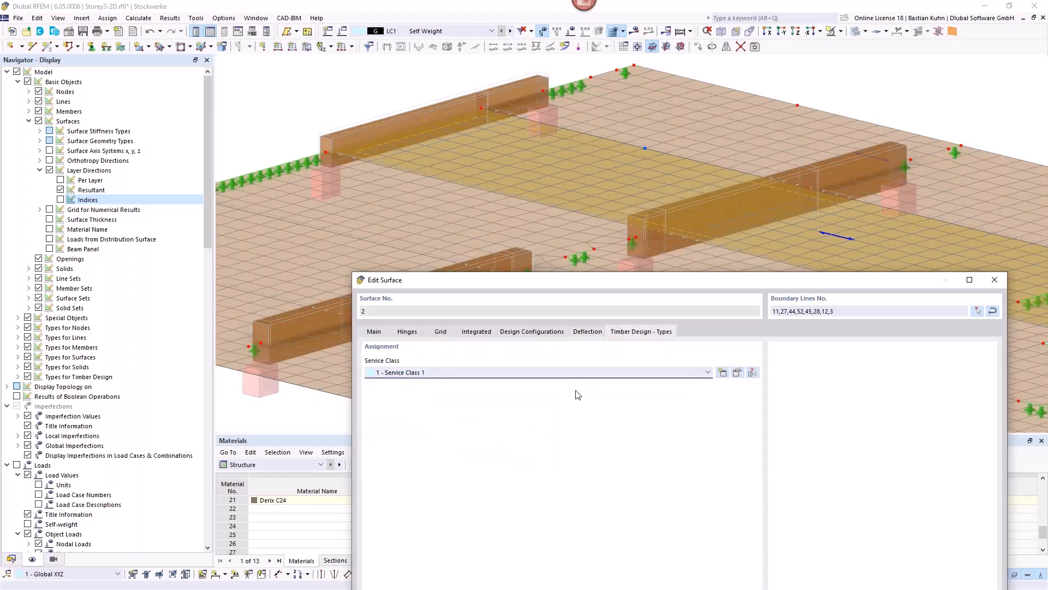
{"action": "left_click_drag", "start_coordinate": [621, 288], "coordinate": [525, 63]}
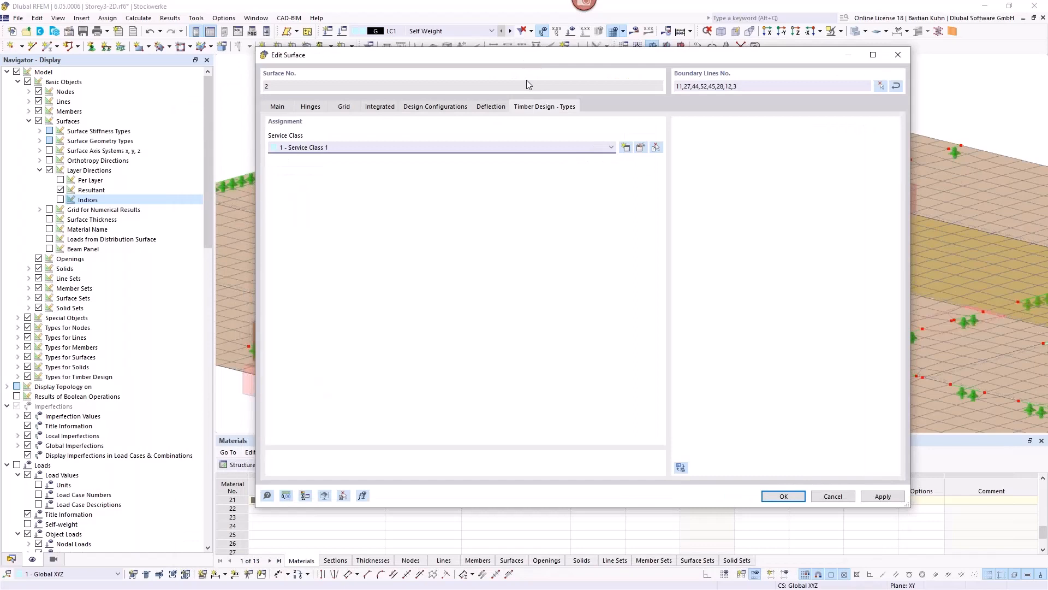
{"action": "left_click", "coordinate": [782, 496]}
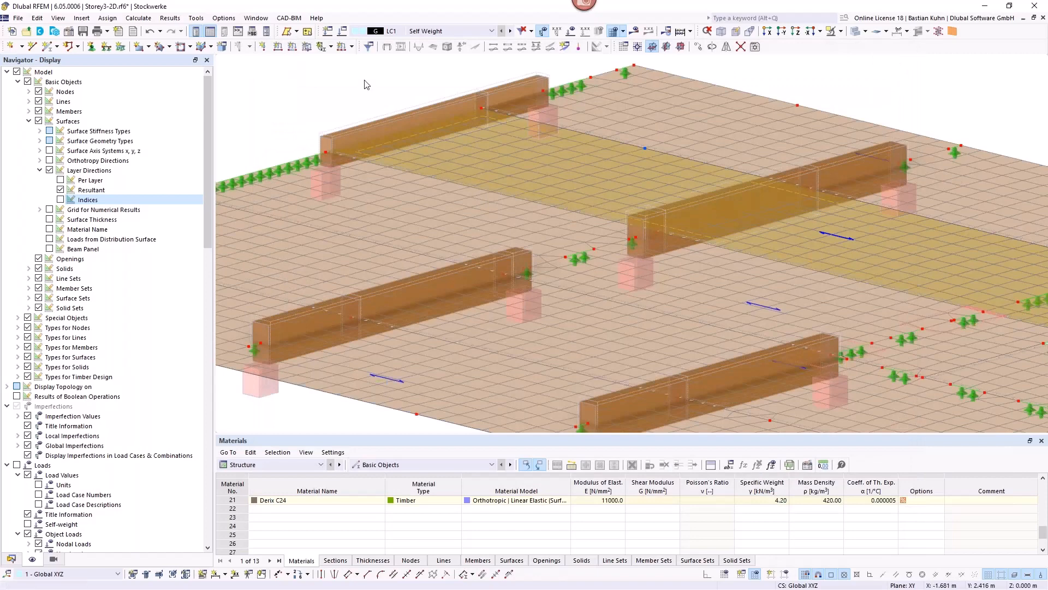
Step: Enable the combination wizard in the base settings for load cases and combinations
{"action": "scroll", "coordinate": [596, 170], "scroll_direction": "down", "scroll_amount": 5}
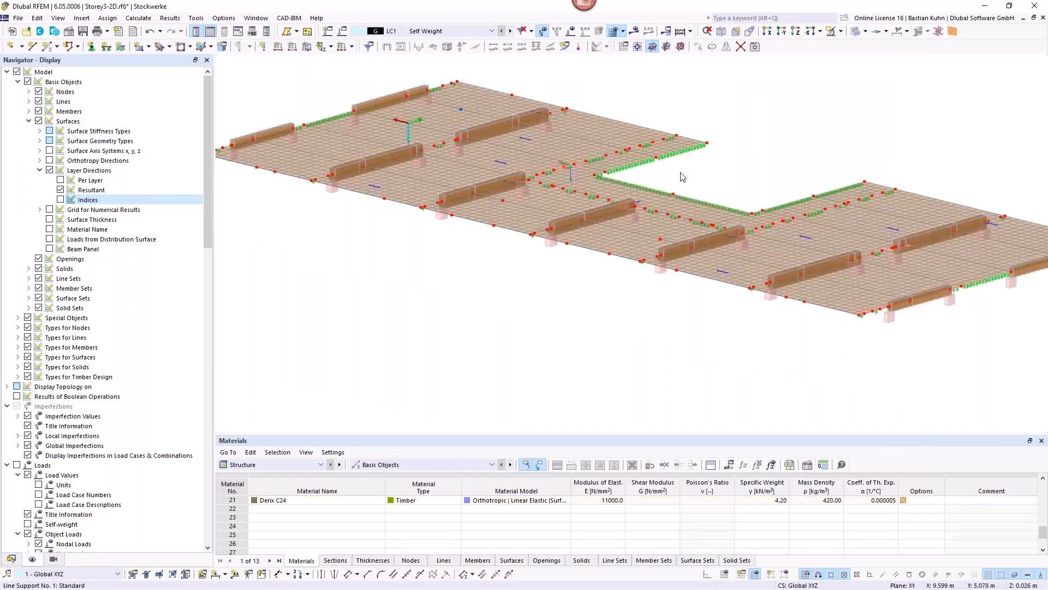
{"action": "mouse_move", "coordinate": [679, 177]}
{"action": "middle_mouse_down"}
{"action": "mouse_move", "coordinate": [694, 176]}
{"action": "mouse_move", "coordinate": [689, 185]}
{"action": "middle_mouse_up"}
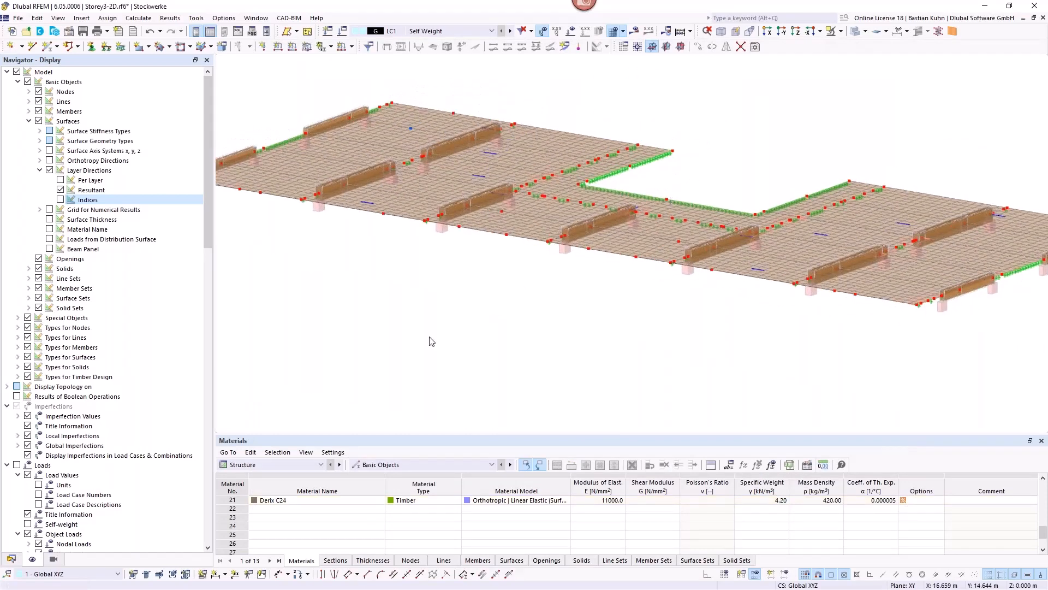
{"action": "left_click", "coordinate": [10, 559]}
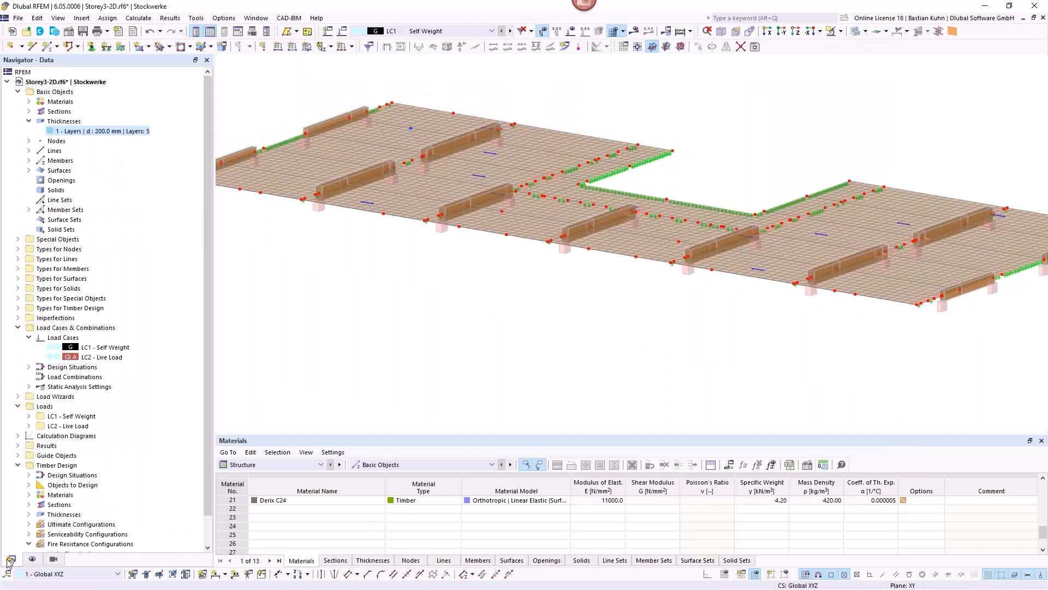
{"action": "left_click", "coordinate": [63, 328]}
{"action": "right_click", "coordinate": [63, 328]}
{"action": "left_click", "coordinate": [85, 335]}
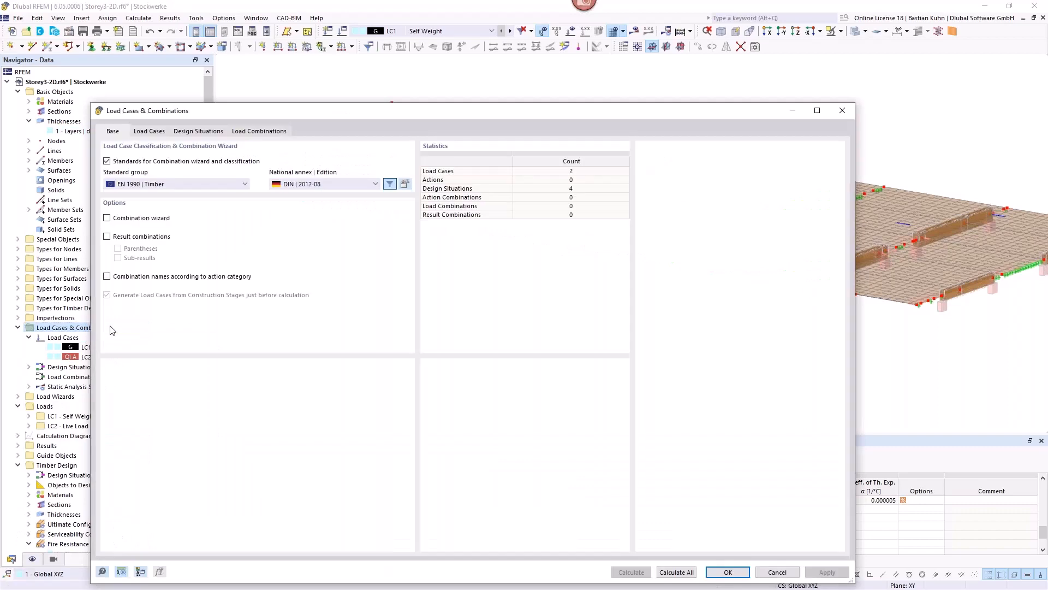
{"action": "left_click_drag", "start_coordinate": [388, 112], "coordinate": [581, 65]}
{"action": "left_click", "coordinate": [302, 172]}
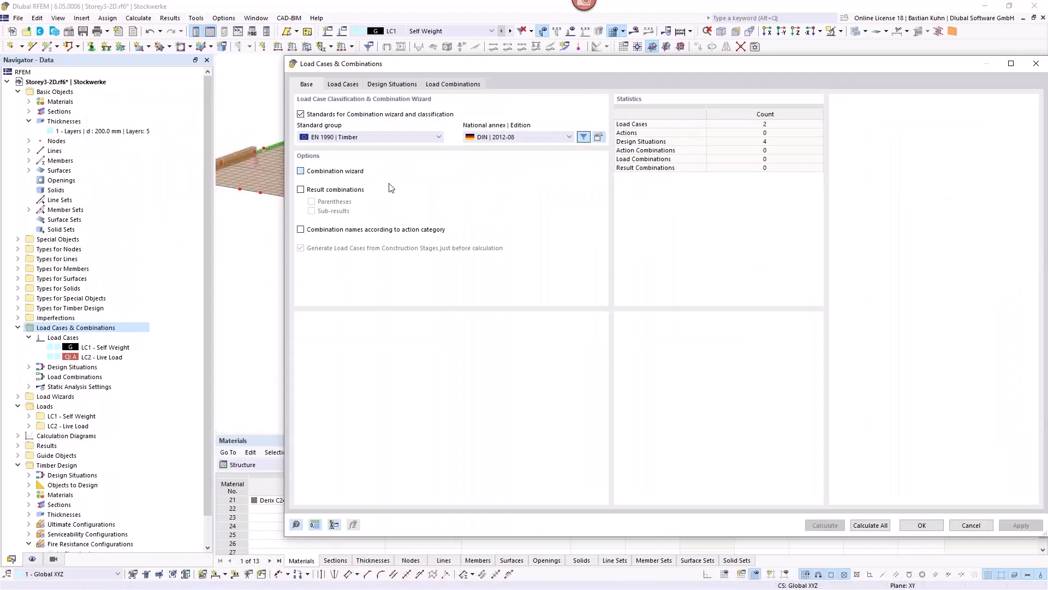
Step: Review the standard groups, load cases and design situations DS1 to DS4, including the SLS - Characteristic/Quasi-permanent combination rule
{"action": "left_click", "coordinate": [410, 137]}
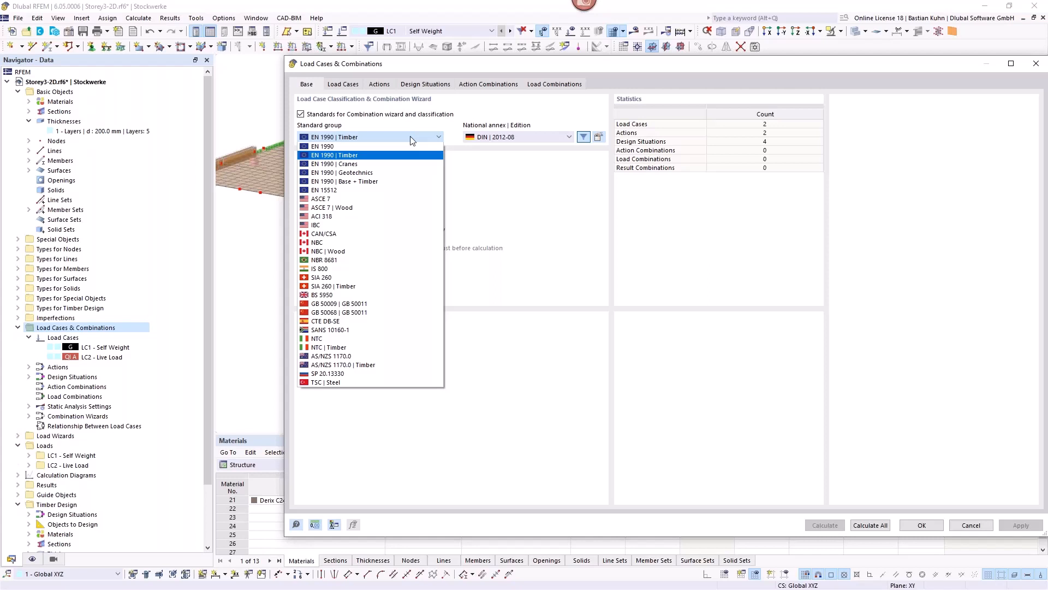
{"action": "left_click", "coordinate": [347, 86]}
{"action": "left_click", "coordinate": [347, 86]}
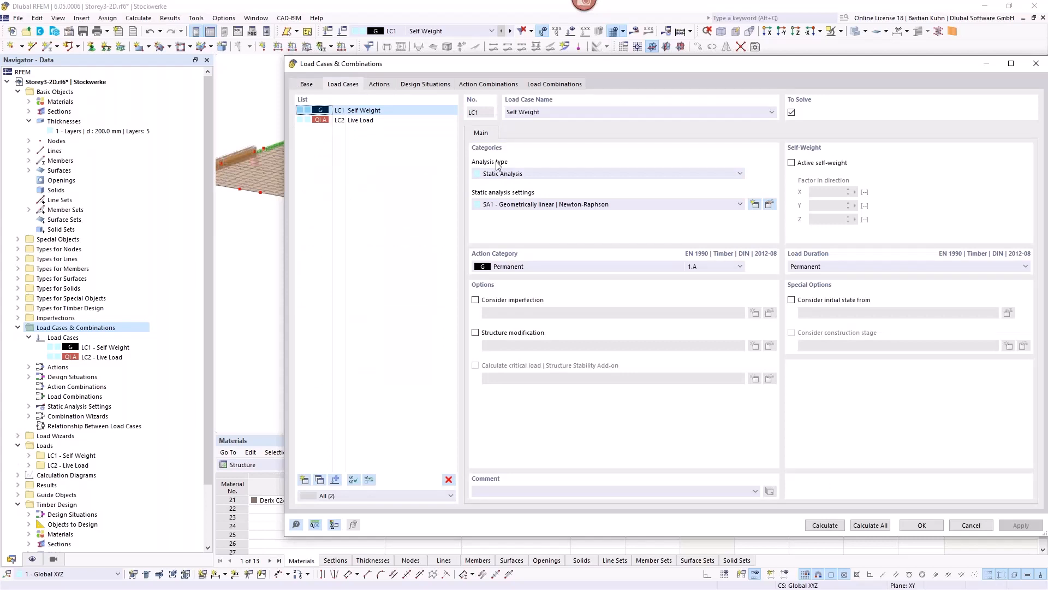
{"action": "left_click", "coordinate": [420, 86]}
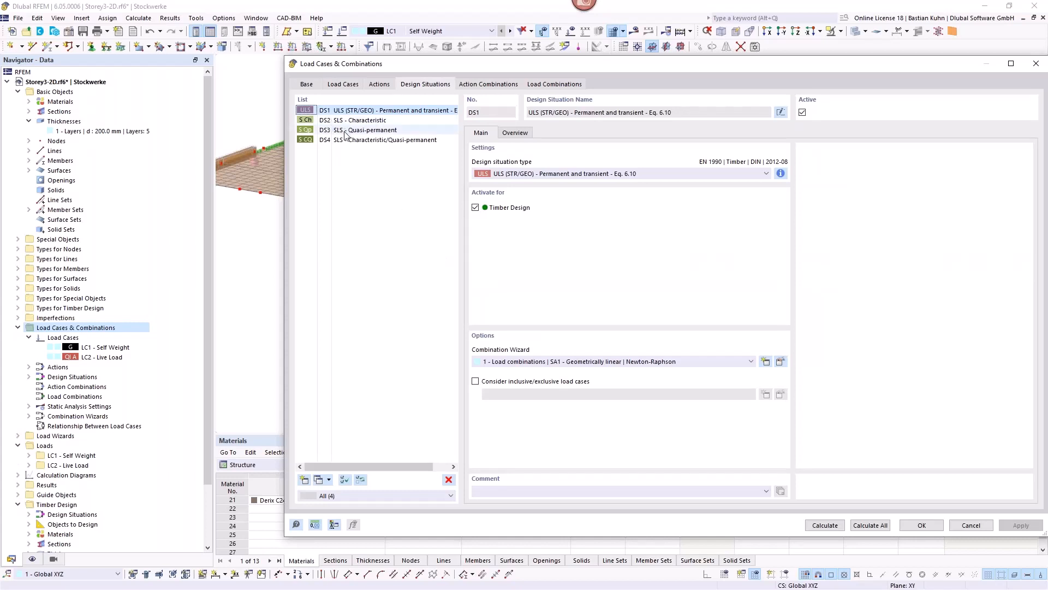
{"action": "left_click", "coordinate": [372, 123]}
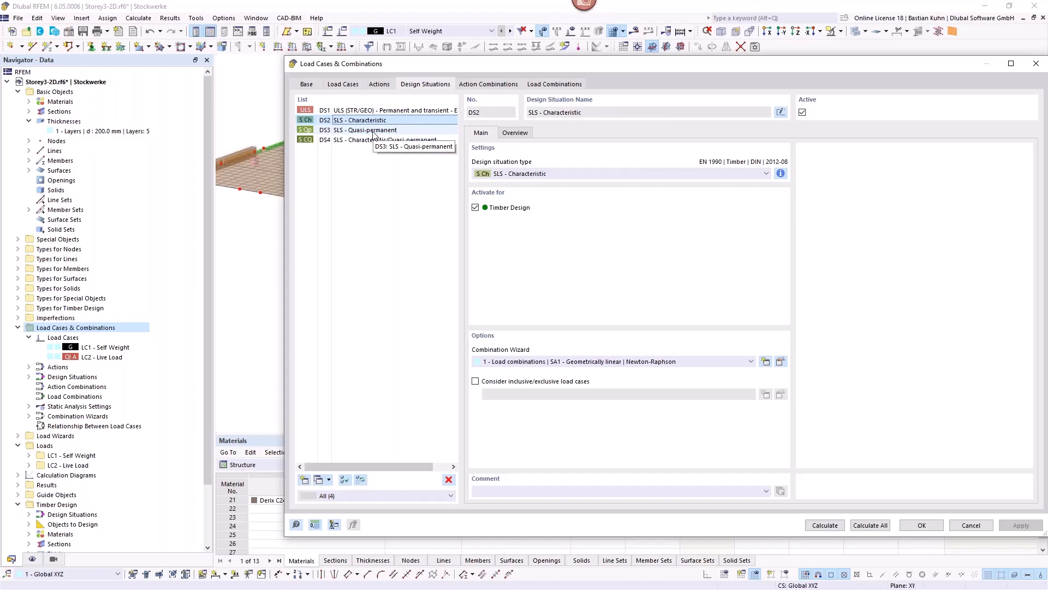
{"action": "left_click", "coordinate": [373, 132]}
{"action": "left_click", "coordinate": [376, 140]}
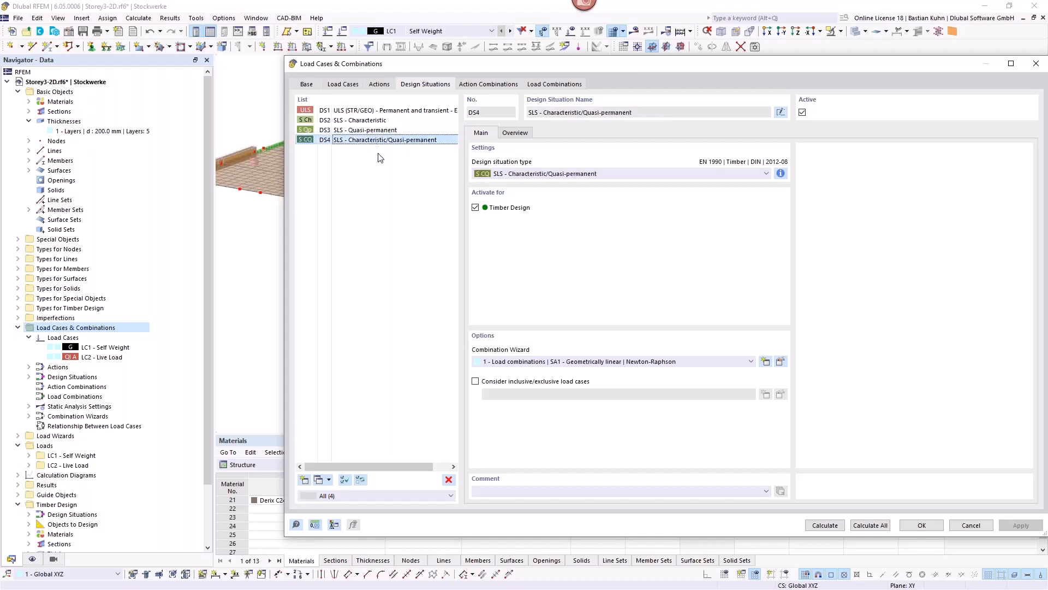
{"action": "left_click", "coordinate": [781, 173]}
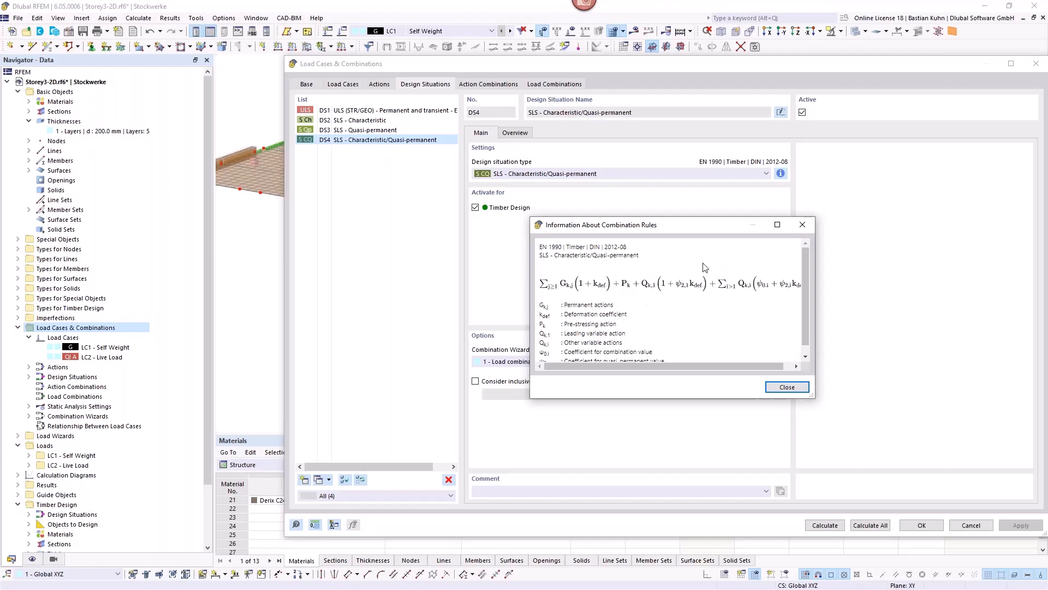
{"action": "left_click", "coordinate": [804, 226]}
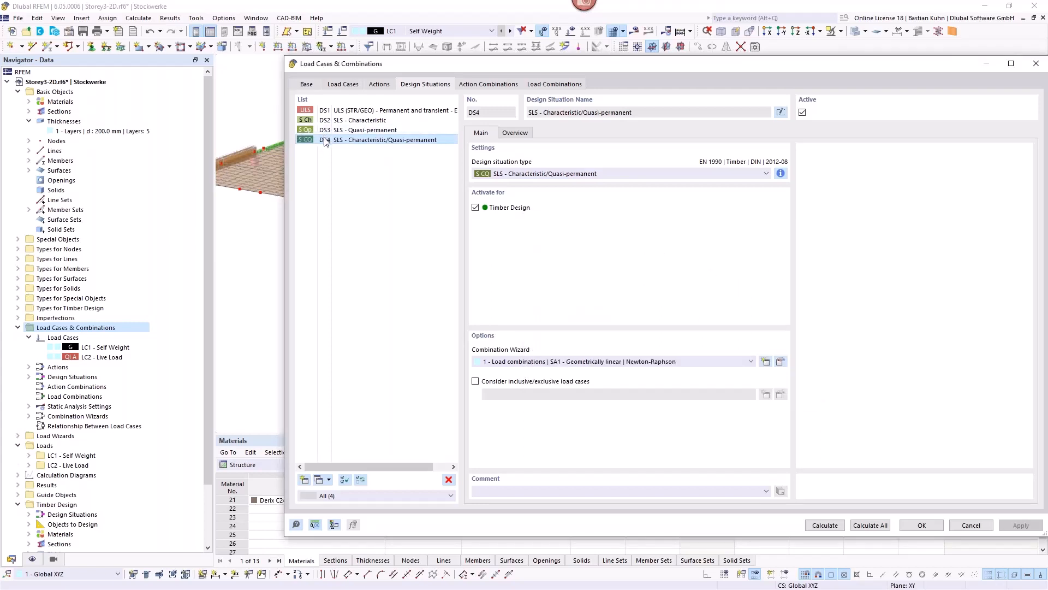
Step: Examine the partial factors and deformation coefficient defined for EN 1990 | Timber with DIN | 2012-08
{"action": "left_click", "coordinate": [307, 85]}
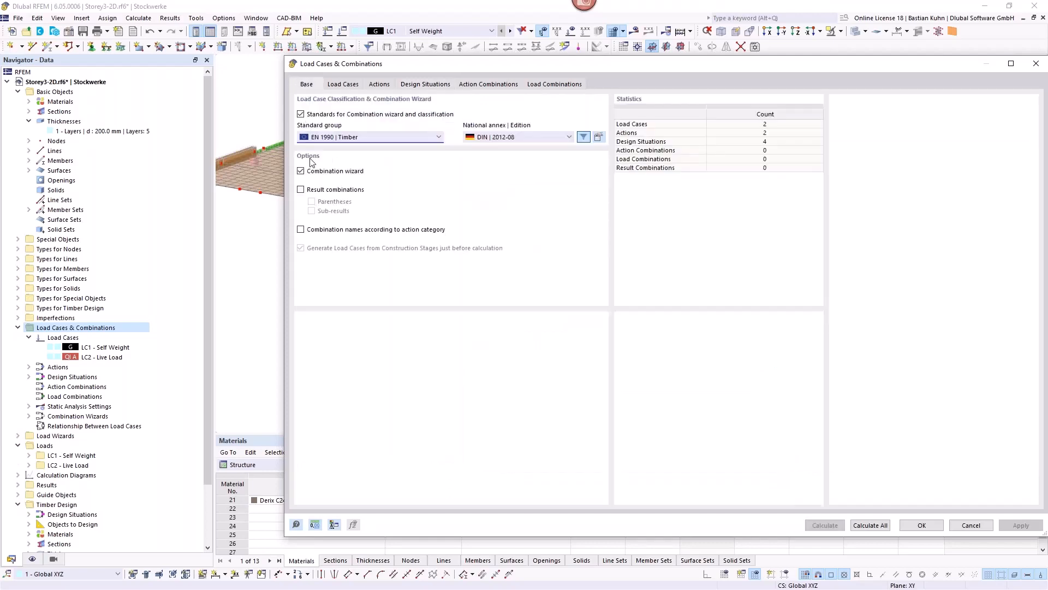
{"action": "left_click", "coordinate": [598, 138]}
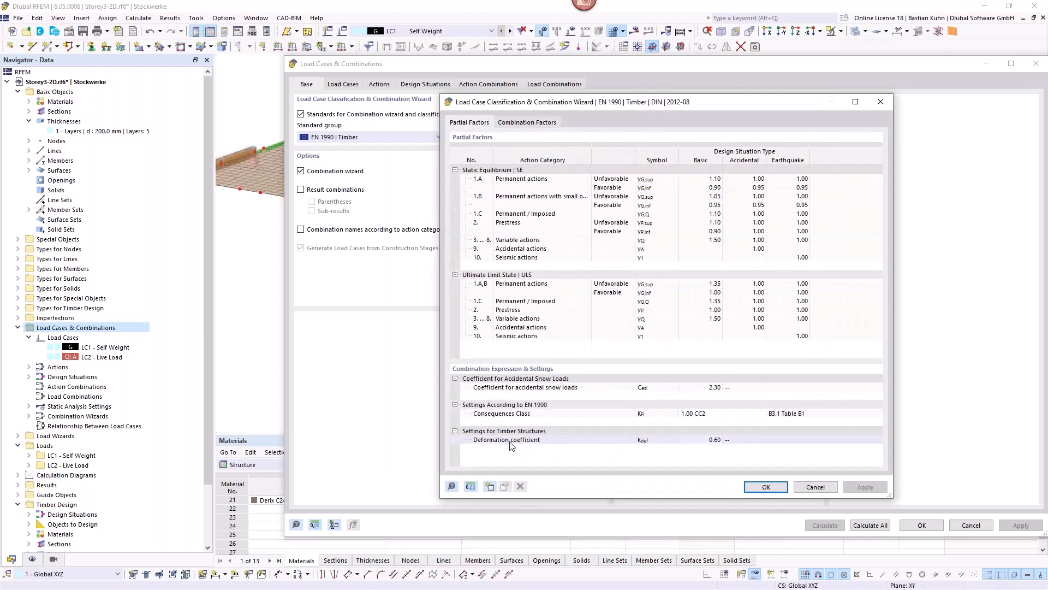
{"action": "left_click", "coordinate": [812, 491]}
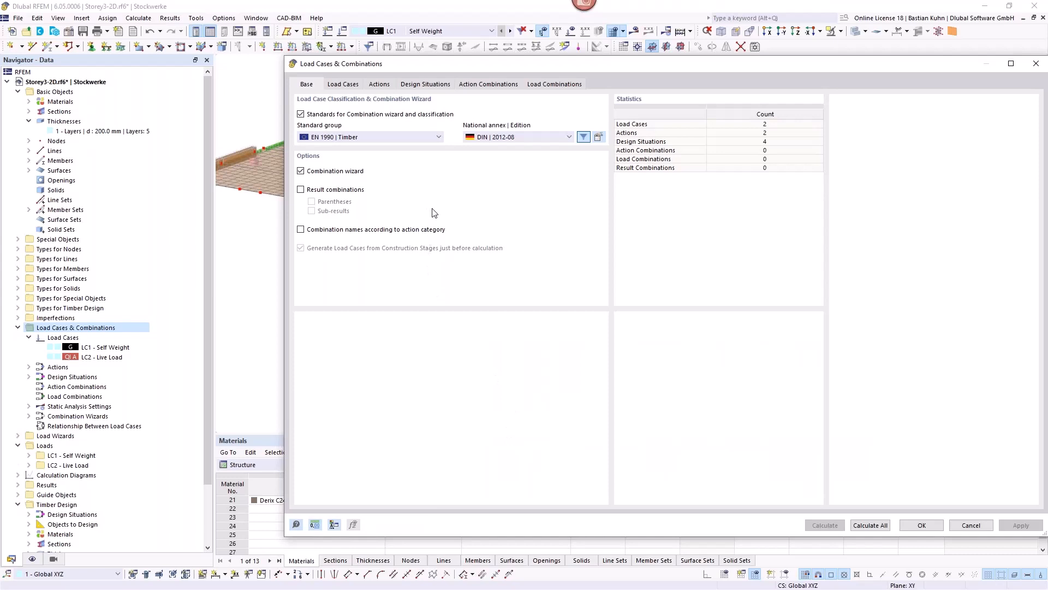
Step: Add a design situation of type ULS (STR/GEO) - Accidental - Fire - psi-1,1 and inspect its combination rule
{"action": "left_click", "coordinate": [413, 84]}
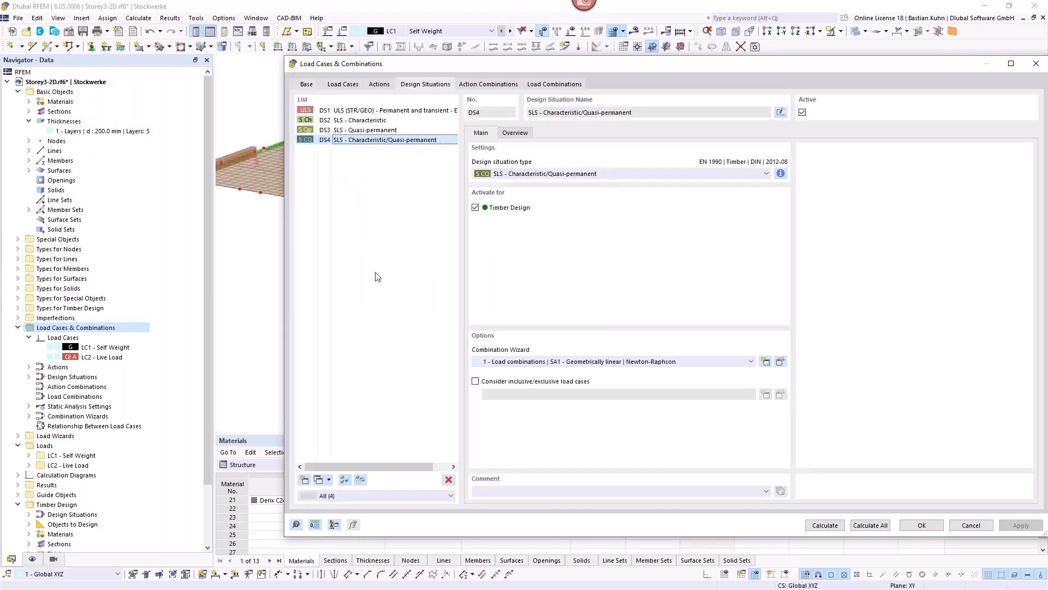
{"action": "left_click", "coordinate": [304, 480]}
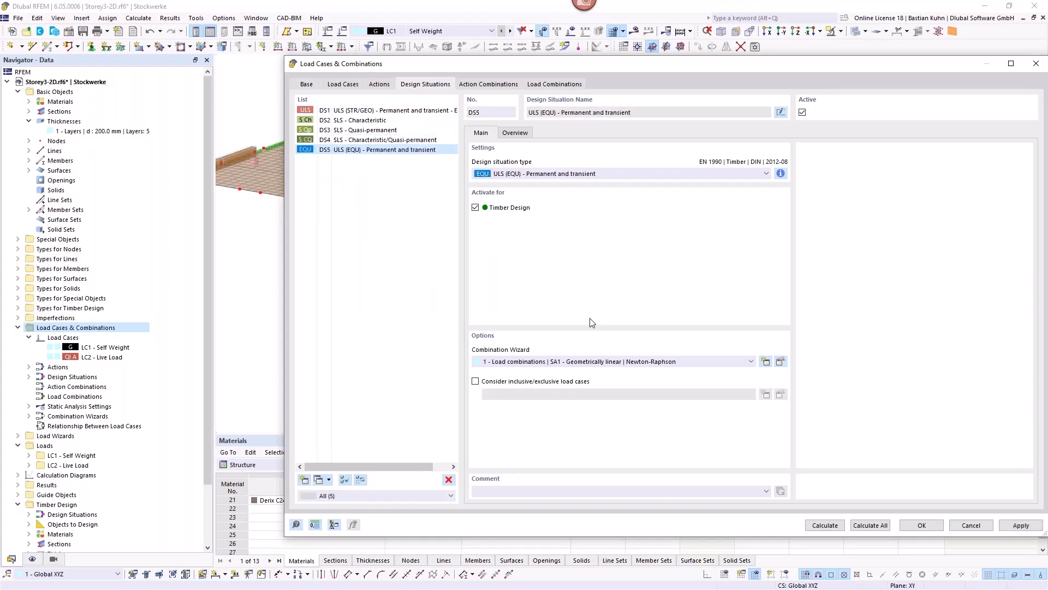
{"action": "left_click", "coordinate": [674, 174]}
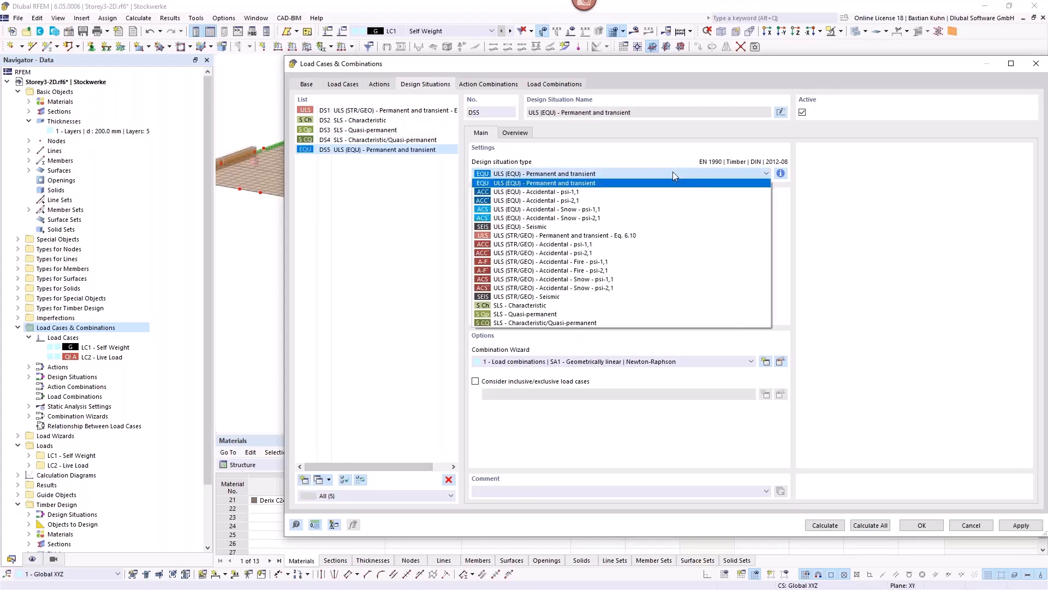
{"action": "left_click", "coordinate": [596, 262]}
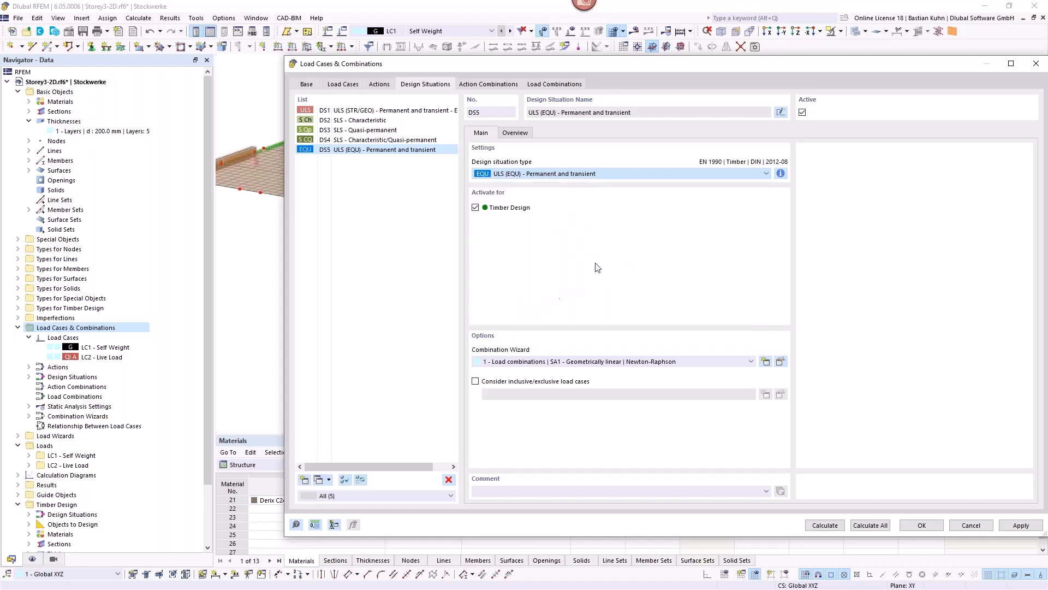
{"action": "left_click", "coordinate": [781, 174]}
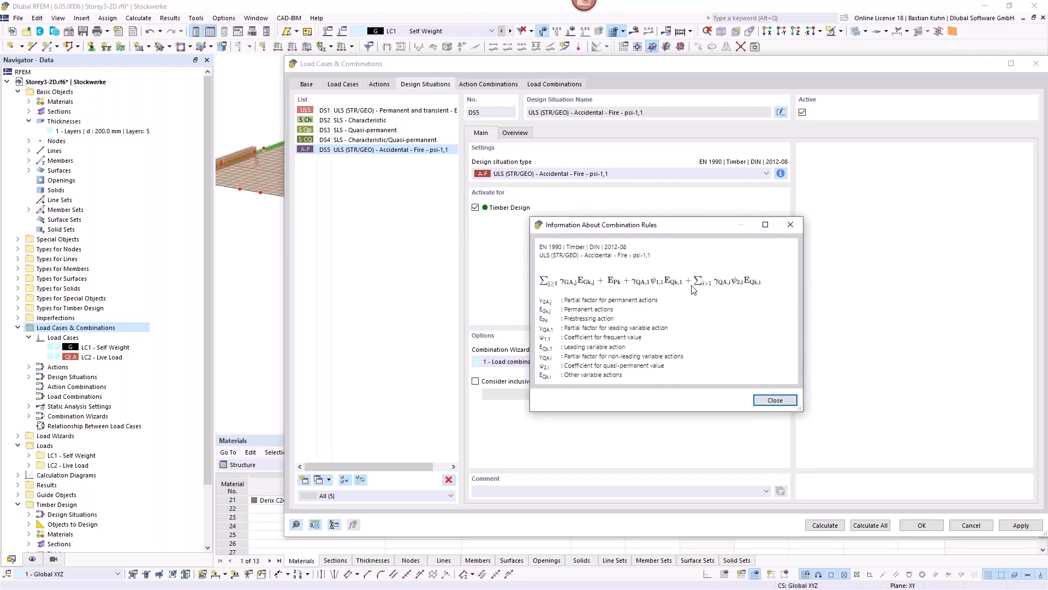
{"action": "left_click", "coordinate": [787, 224]}
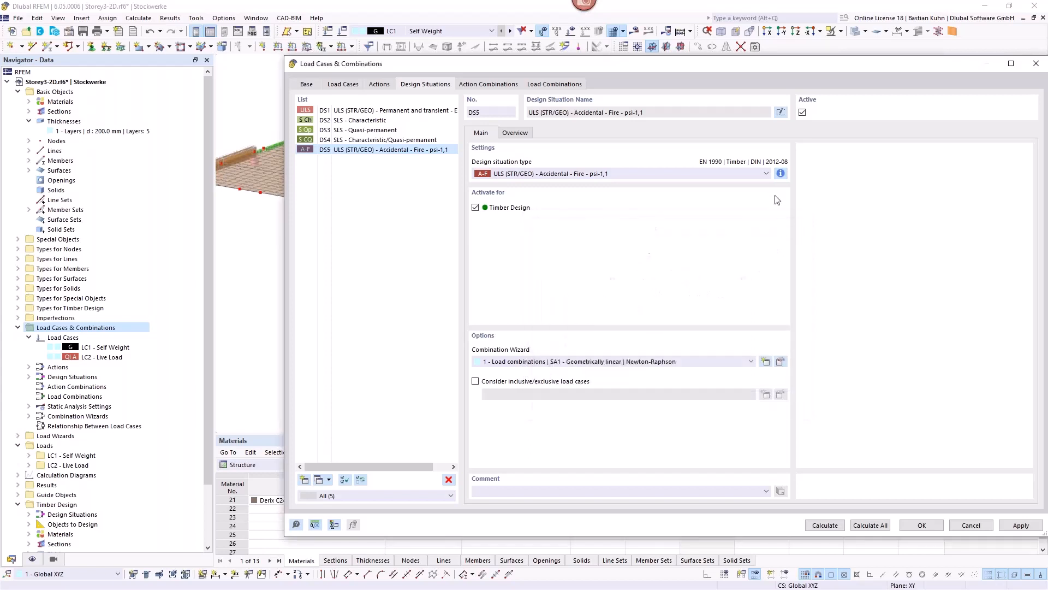
Step: Try the Accidental - Fire - psi-2,1 type for the new design situation, inspect its combination rule, and restore psi-1,1
{"action": "left_click", "coordinate": [766, 174]}
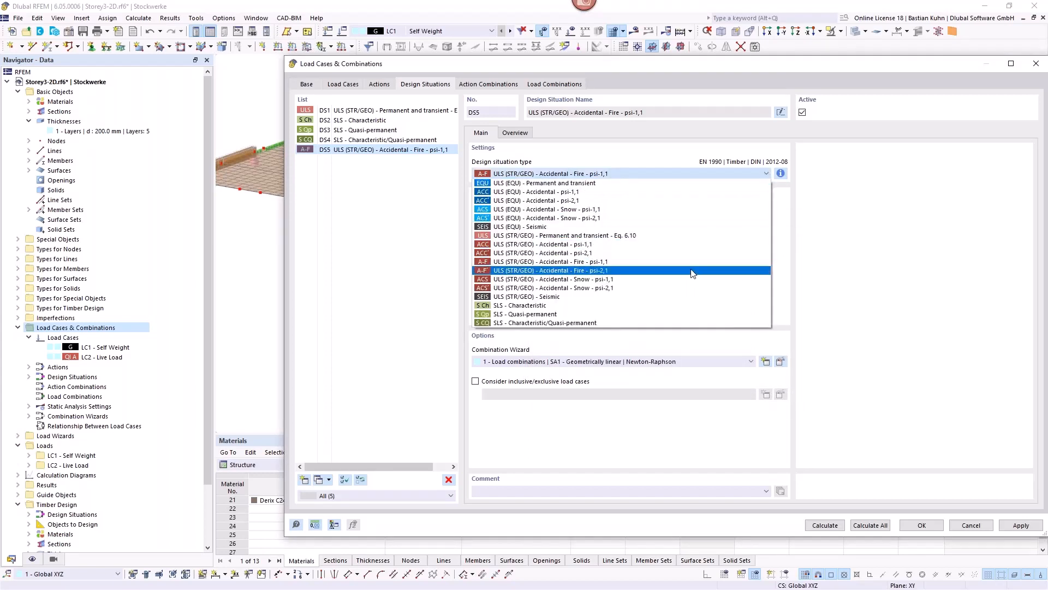
{"action": "left_click", "coordinate": [692, 272]}
{"action": "left_click", "coordinate": [781, 174]}
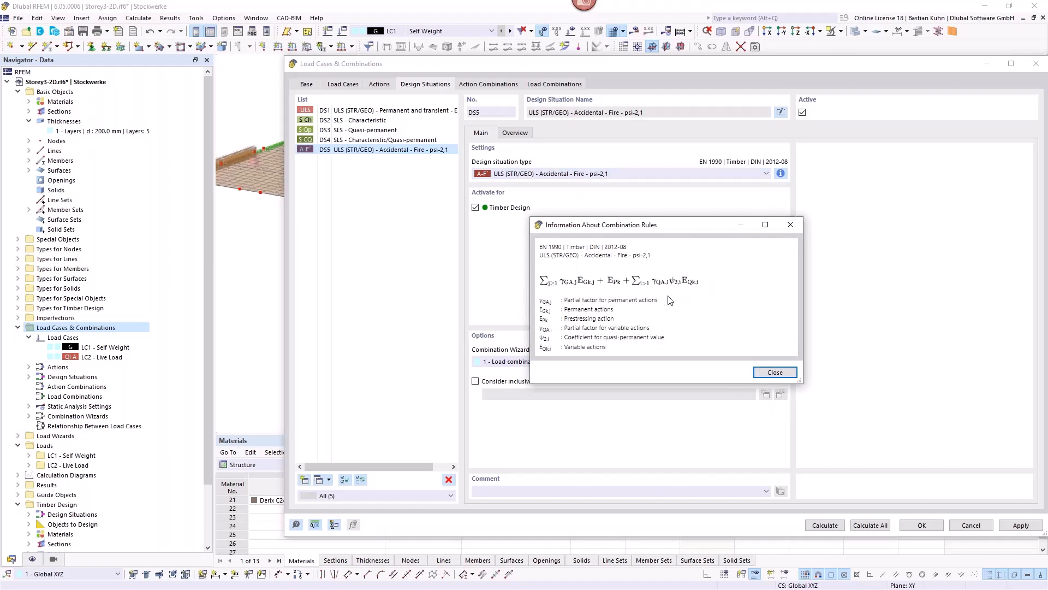
{"action": "left_click", "coordinate": [788, 226]}
{"action": "left_click", "coordinate": [683, 174]}
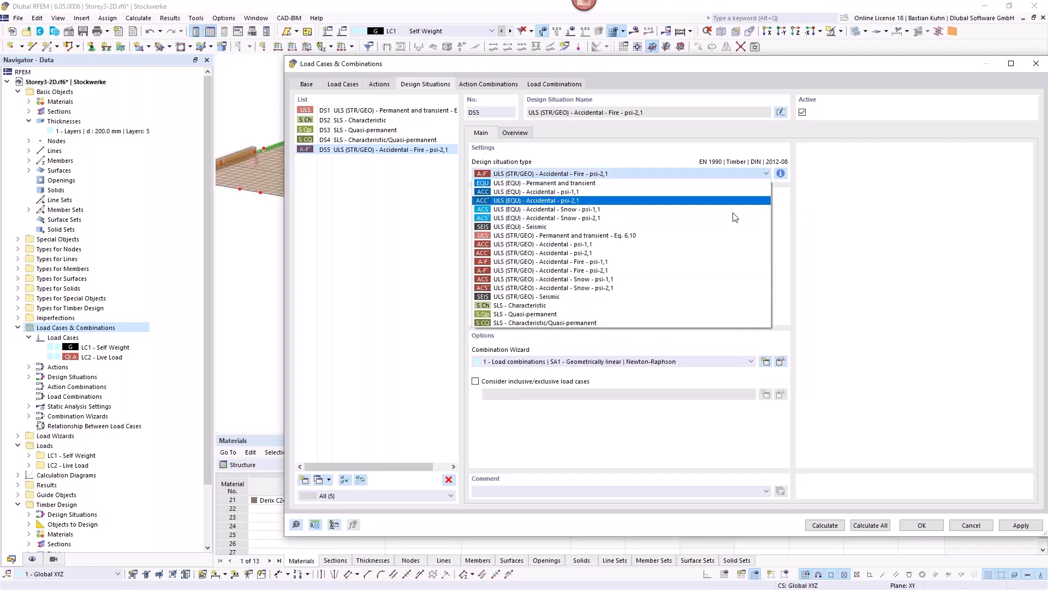
{"action": "left_click", "coordinate": [709, 262]}
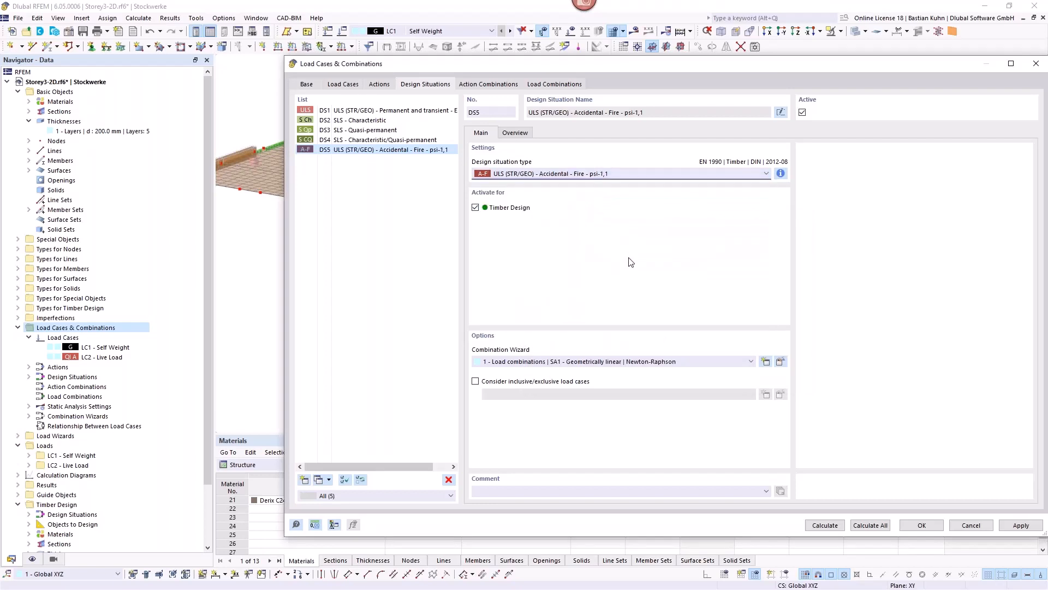
Step: Generate the load combinations from the design situations and accept the load case and combination settings
{"action": "left_click", "coordinate": [560, 85]}
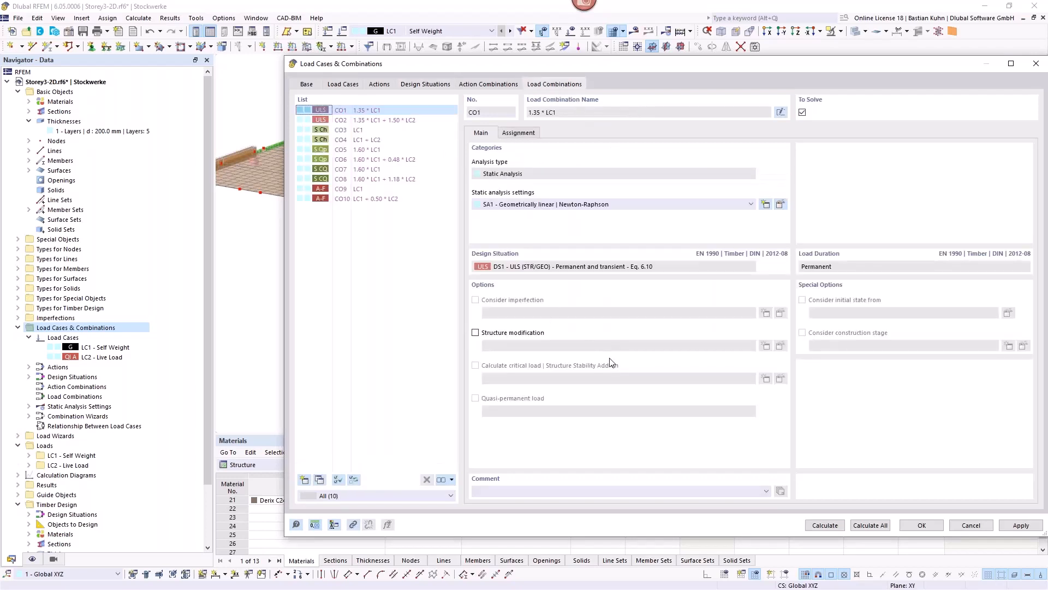
{"action": "left_click", "coordinate": [918, 527]}
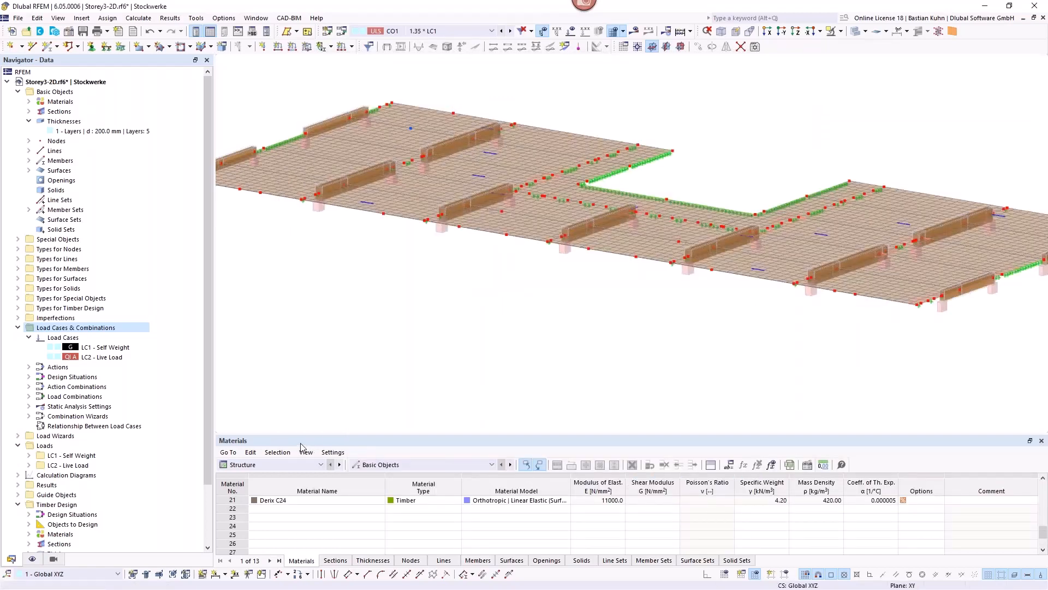
{"action": "left_click_drag", "start_coordinate": [307, 436], "coordinate": [314, 275]}
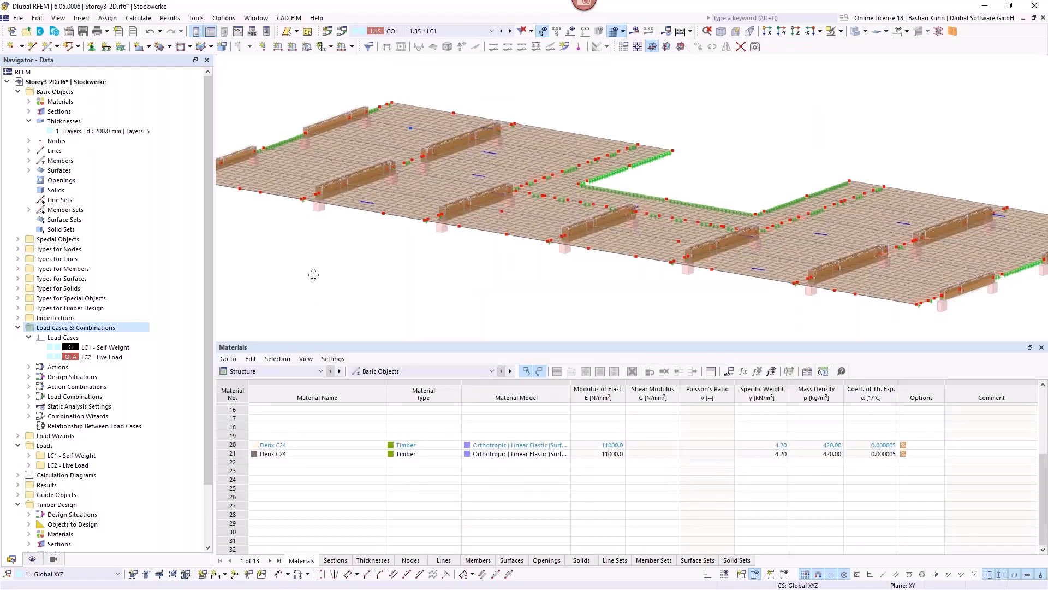
Step: Review the design situation types assigned for Timber Design under EN 1995 | DIN | 2014-07 and run the timber design calculation
{"action": "left_click", "coordinate": [279, 305]}
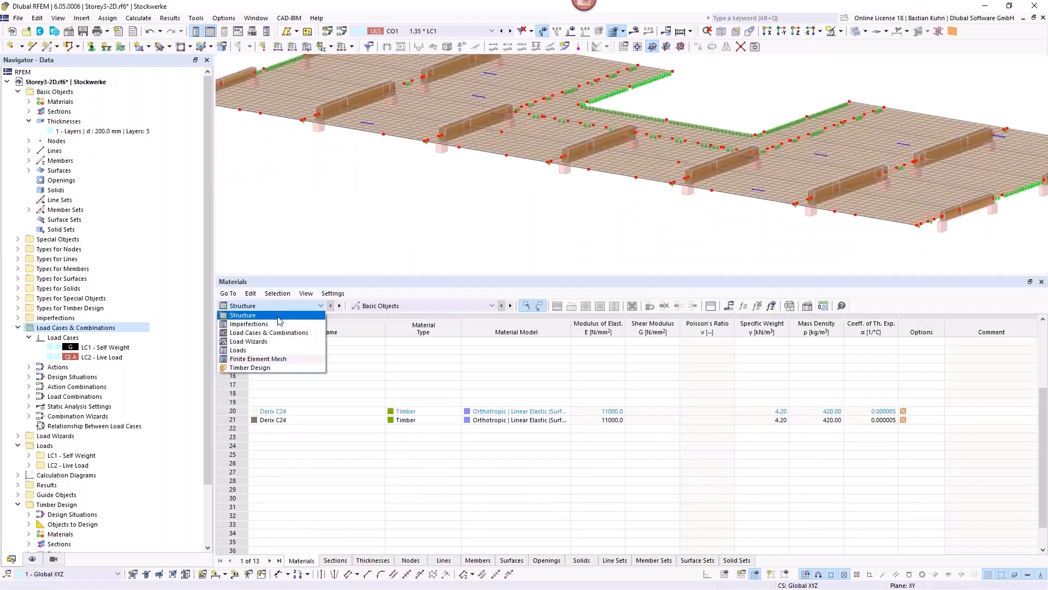
{"action": "left_click", "coordinate": [278, 367]}
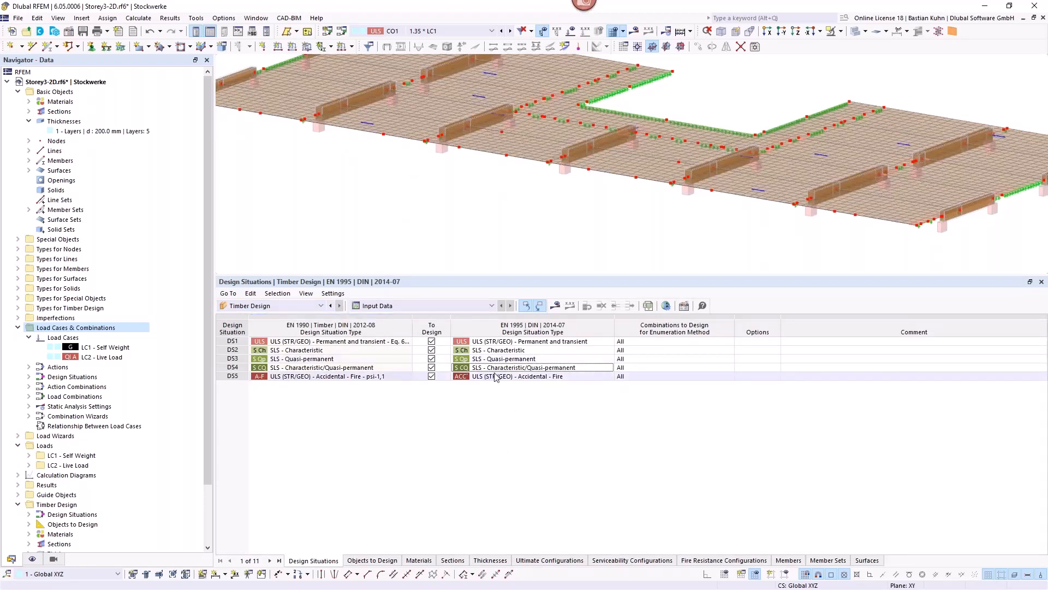
{"action": "left_click", "coordinate": [503, 341]}
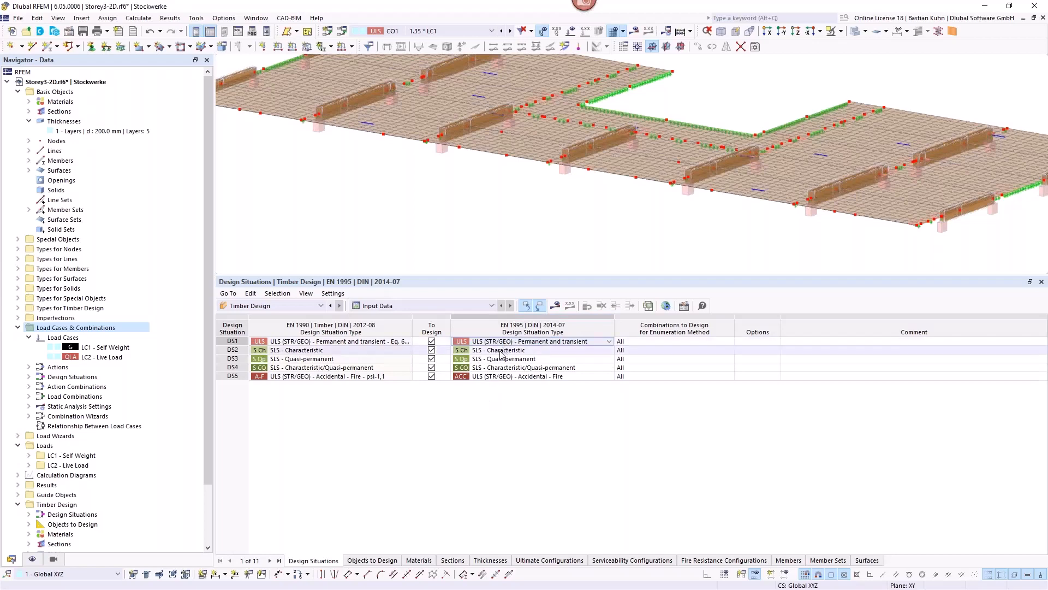
{"action": "left_click", "coordinate": [501, 359]}
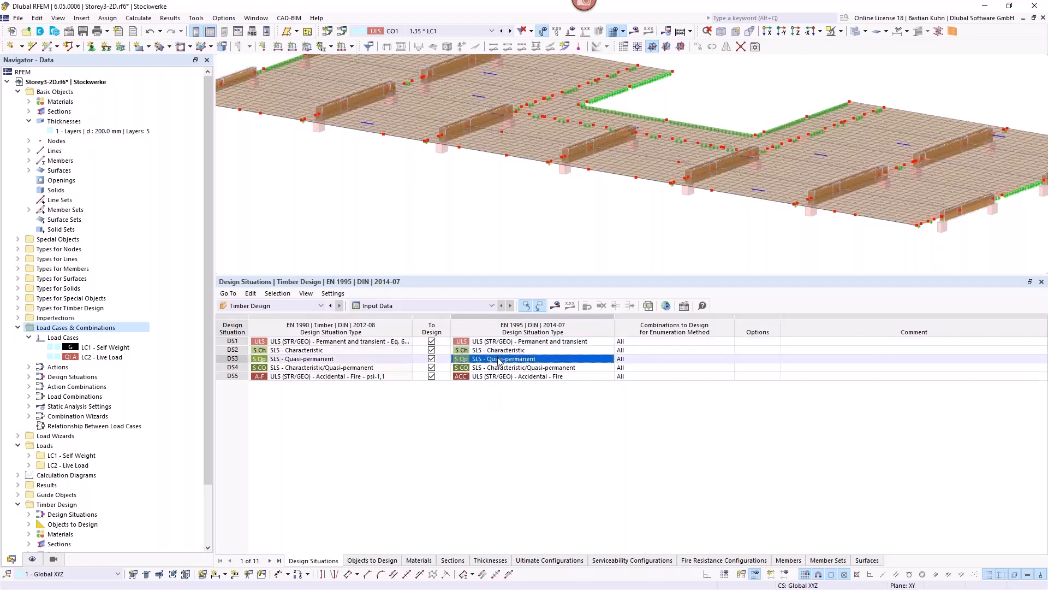
{"action": "left_click", "coordinate": [529, 377]}
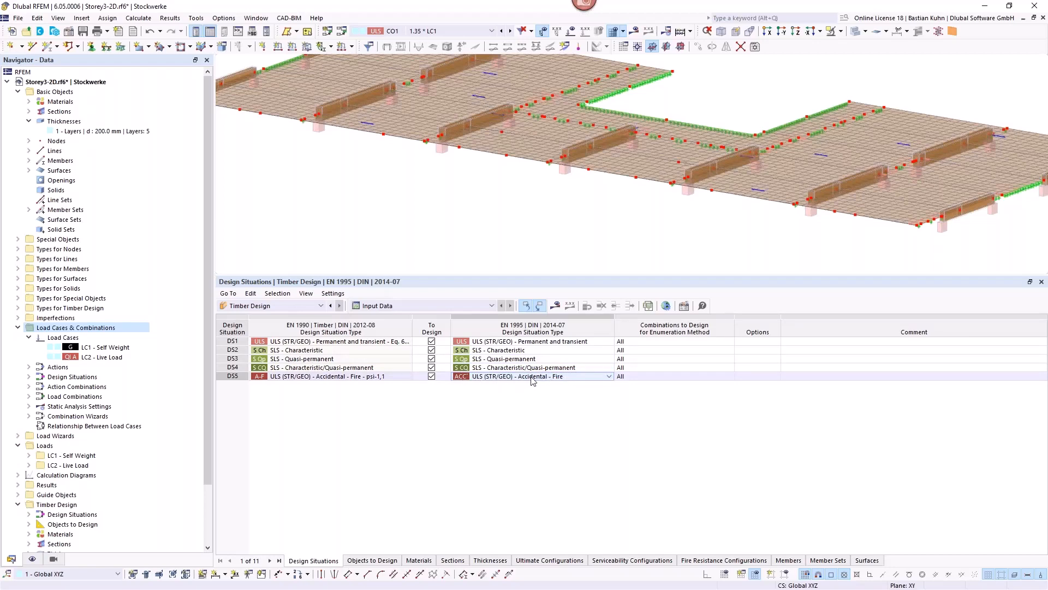
{"action": "left_click", "coordinate": [554, 306]}
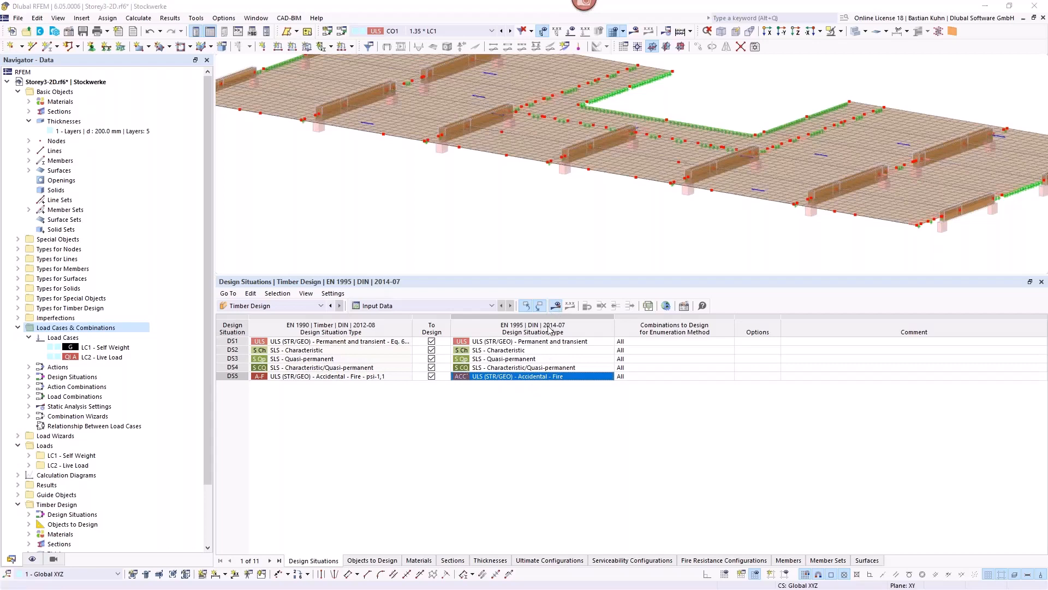
{"action": "left_click_drag", "start_coordinate": [636, 94], "coordinate": [858, 37]}
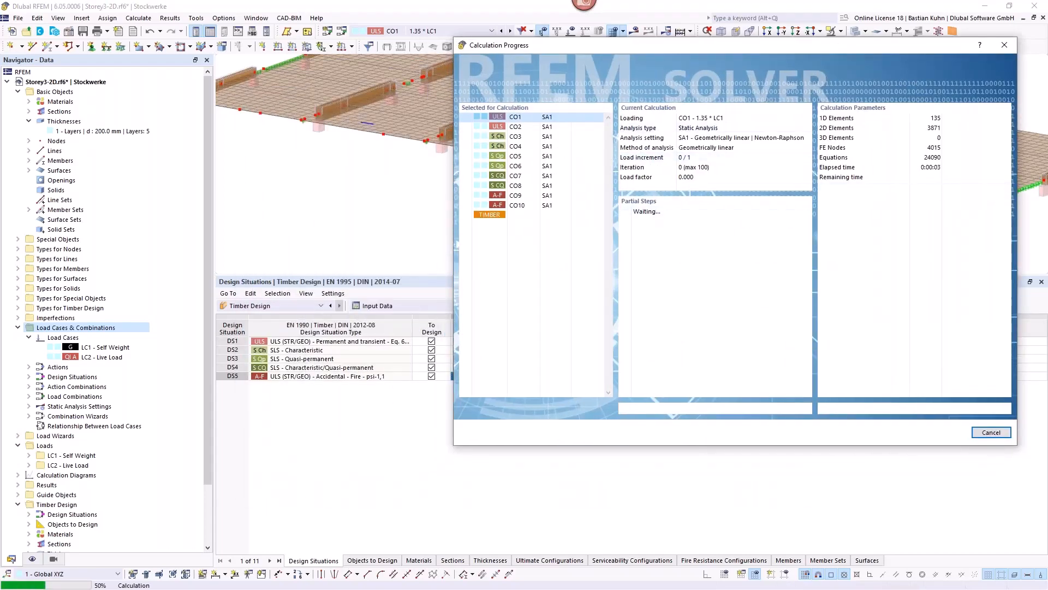
Step: Switch to the Stock4.rf6 model beside the printout report and copy its whole support reactions view for LC1 to the clipboard
{"action": "key", "text": "alt+Tab"}
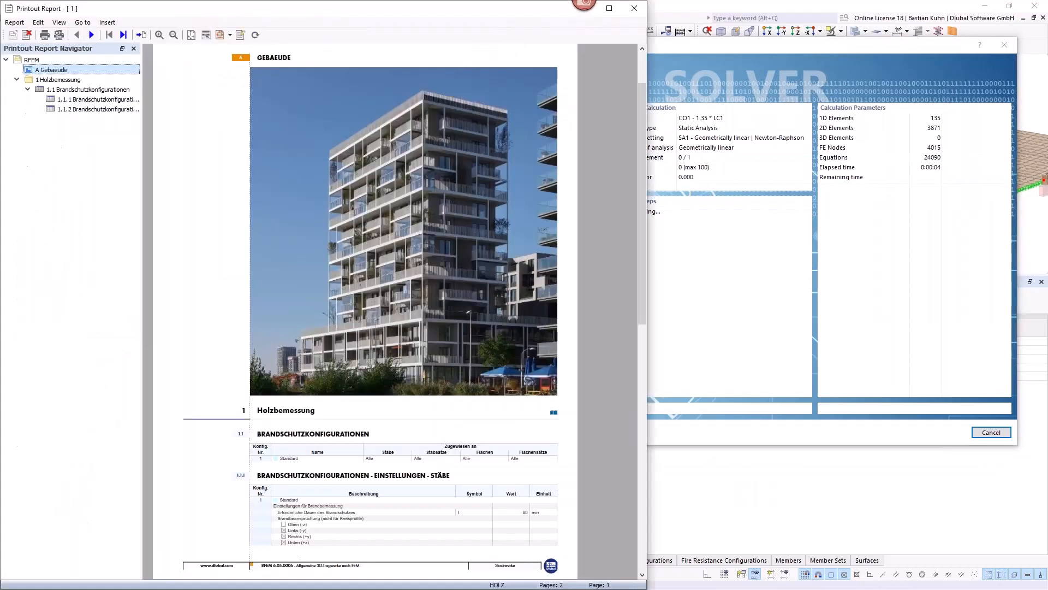
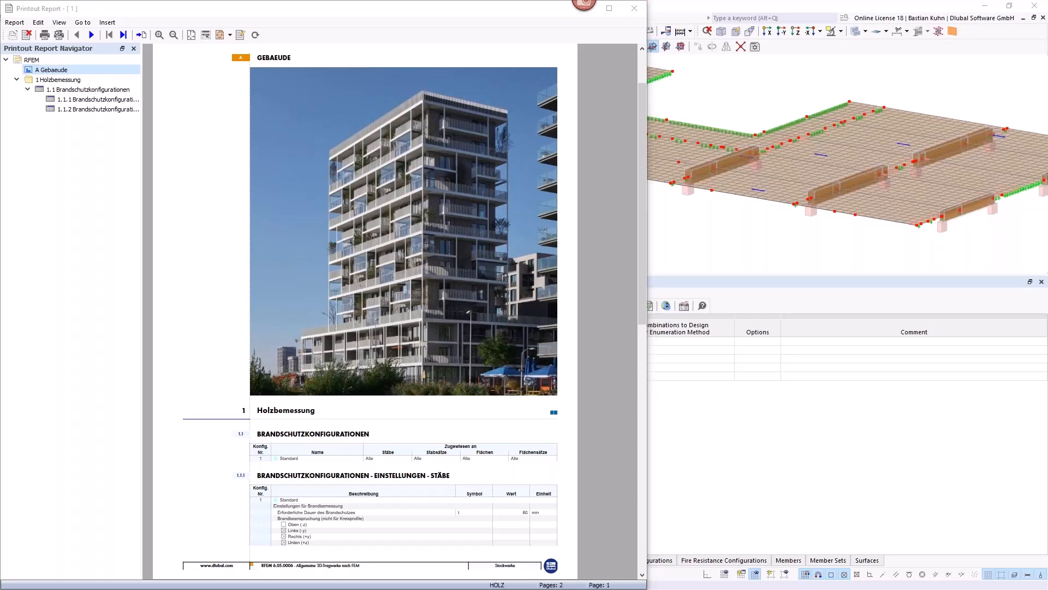
{"action": "key", "text": "alt+Tab"}
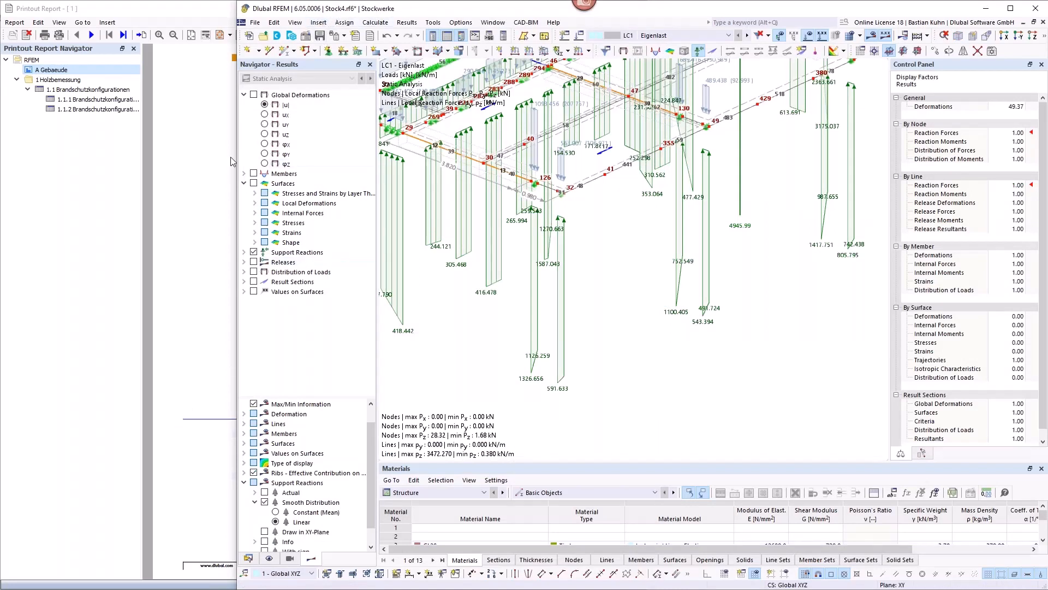
{"action": "left_click_drag", "start_coordinate": [284, 153], "coordinate": [385, 153]}
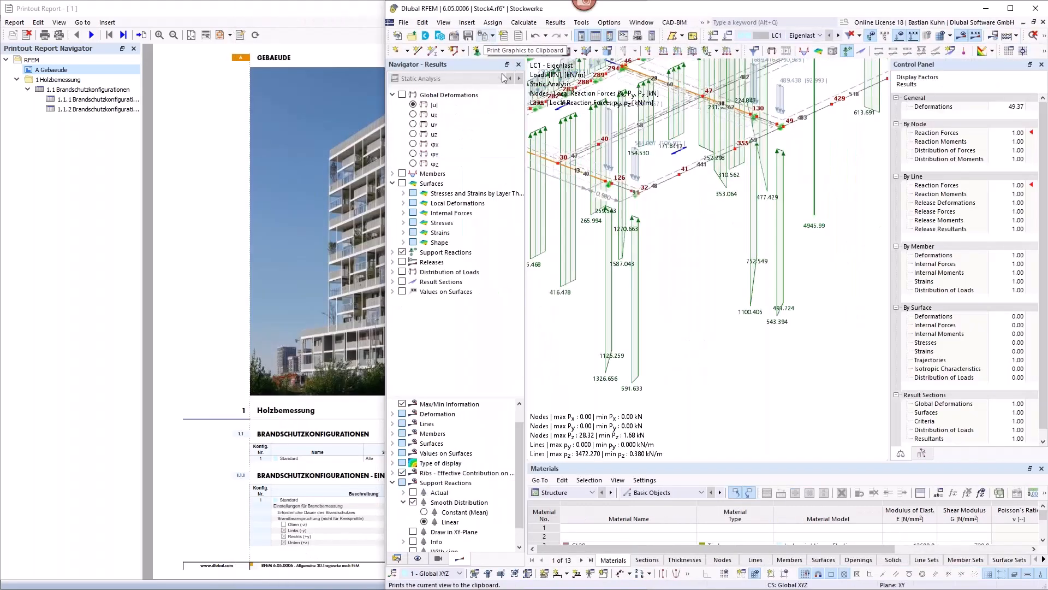
{"action": "scroll", "coordinate": [685, 246], "scroll_direction": "down", "scroll_amount": 4}
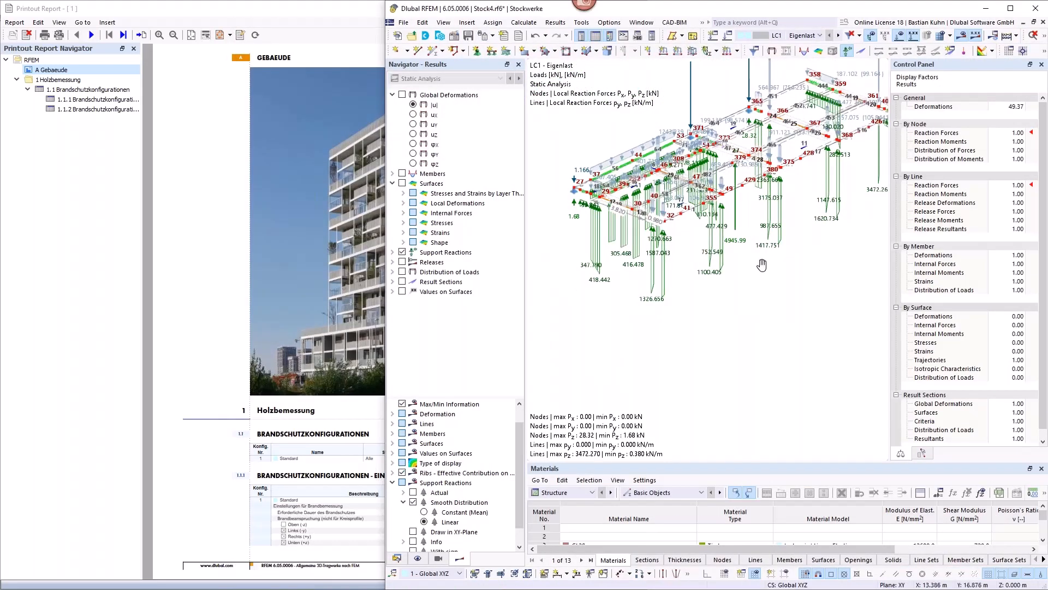
{"action": "middle_click_drag", "start_coordinate": [776, 228], "coordinate": [664, 331]}
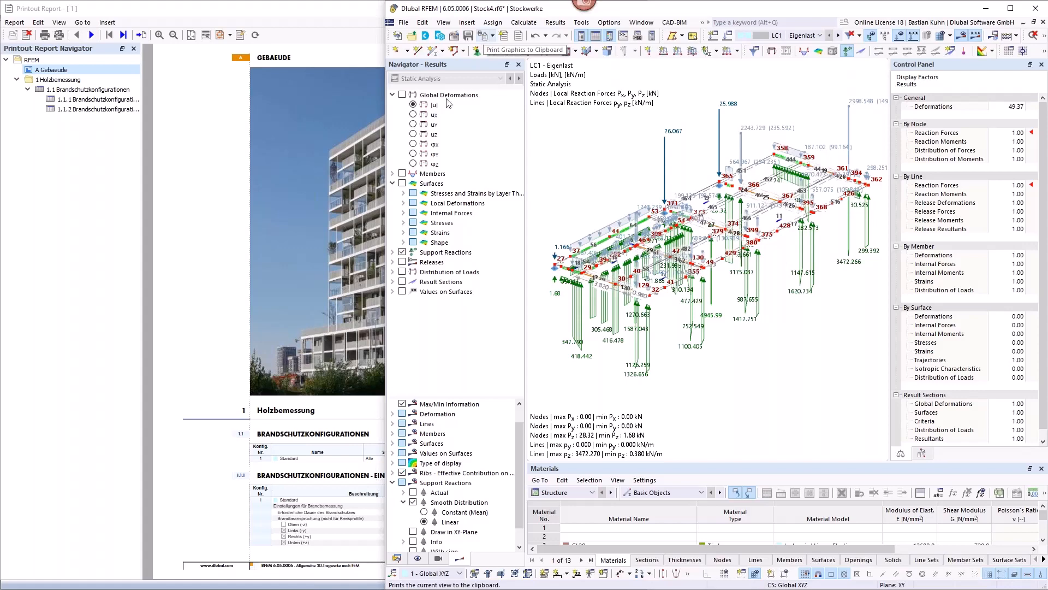
Step: Insert the copied model graphic from the clipboard into the printout report under the name Storey4
{"action": "left_click", "coordinate": [107, 22]}
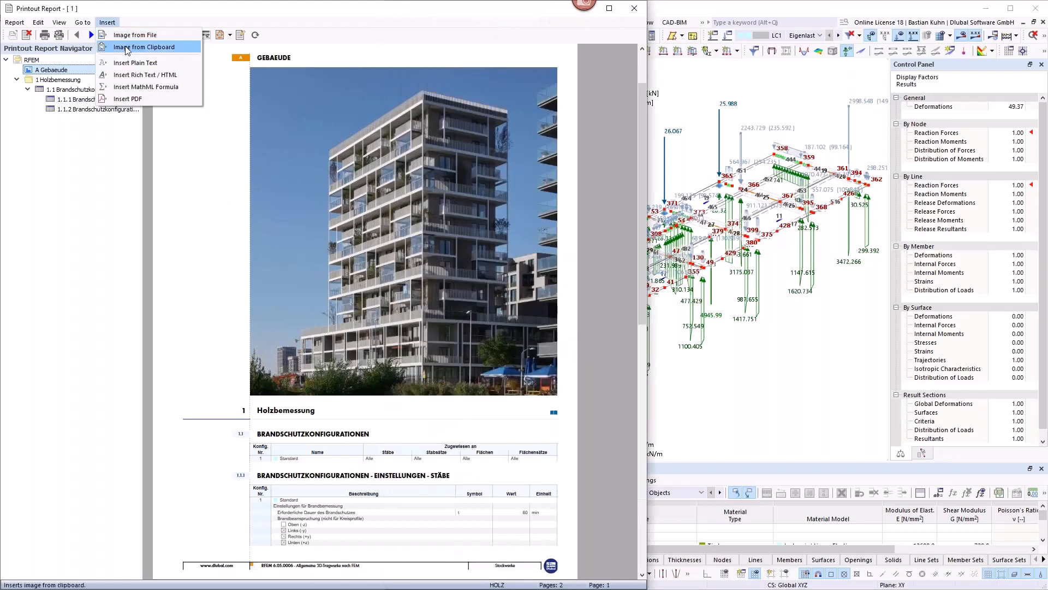
{"action": "left_click", "coordinate": [127, 48]}
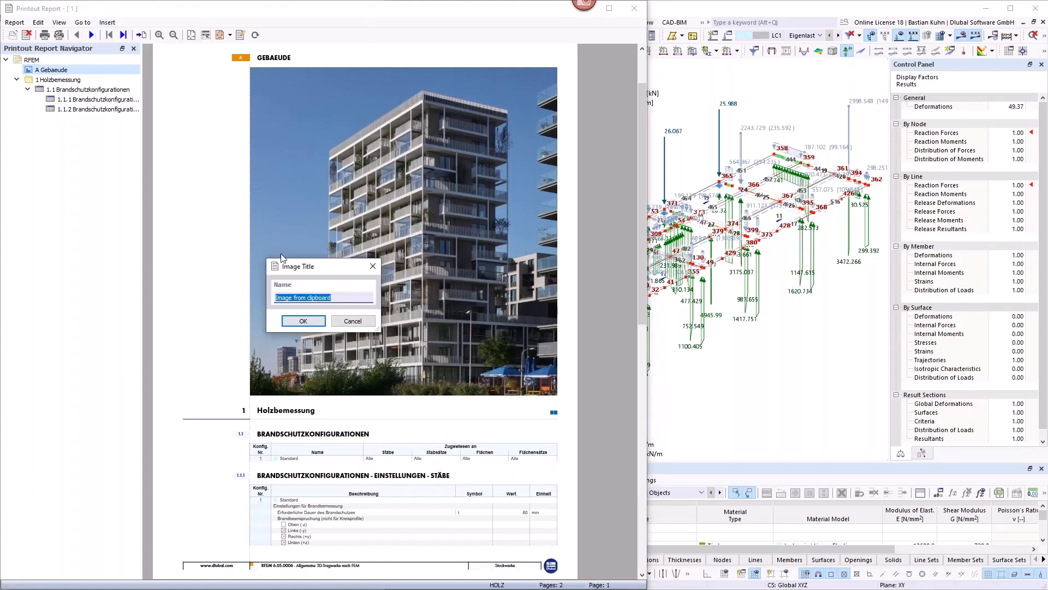
{"action": "type", "text": "Storey4"}
{"action": "key", "text": "Return"}
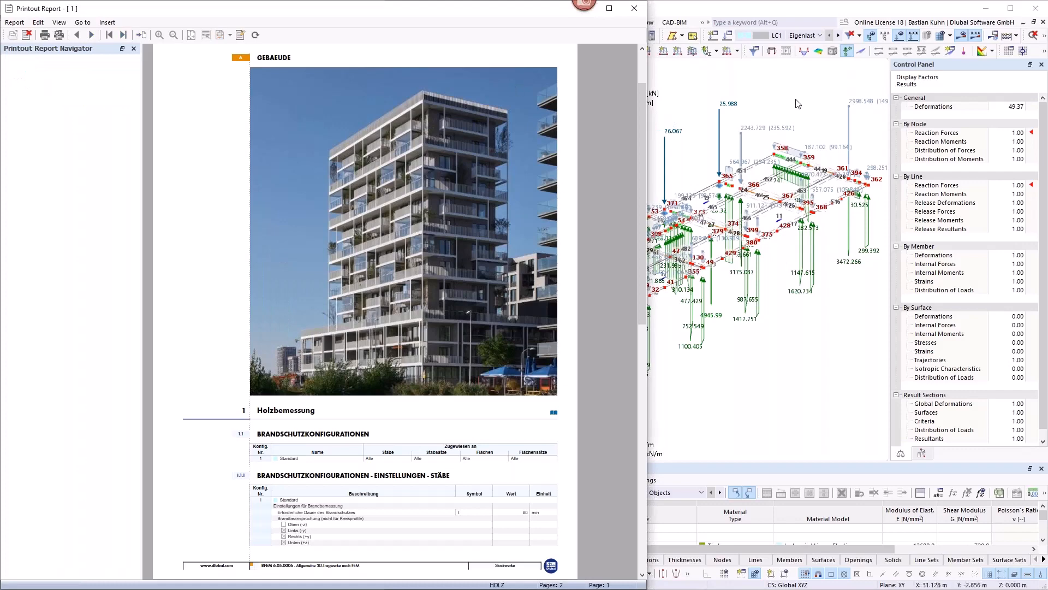
Step: Switch to the Gesamt.rf6 model and print its current LC2 load view to the clipboard
{"action": "left_click", "coordinate": [795, 97]}
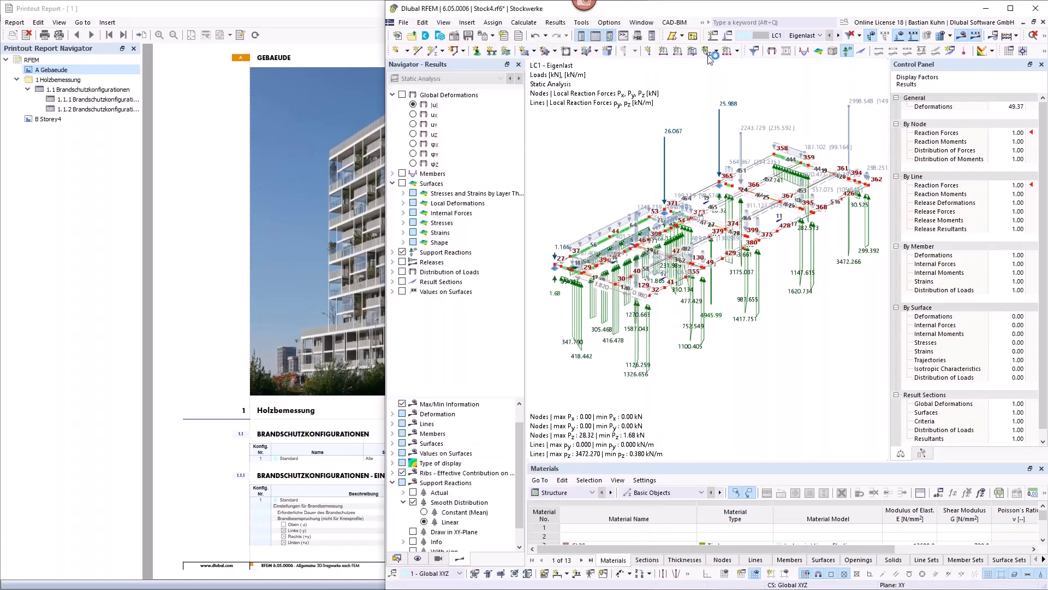
{"action": "left_click", "coordinate": [641, 23]}
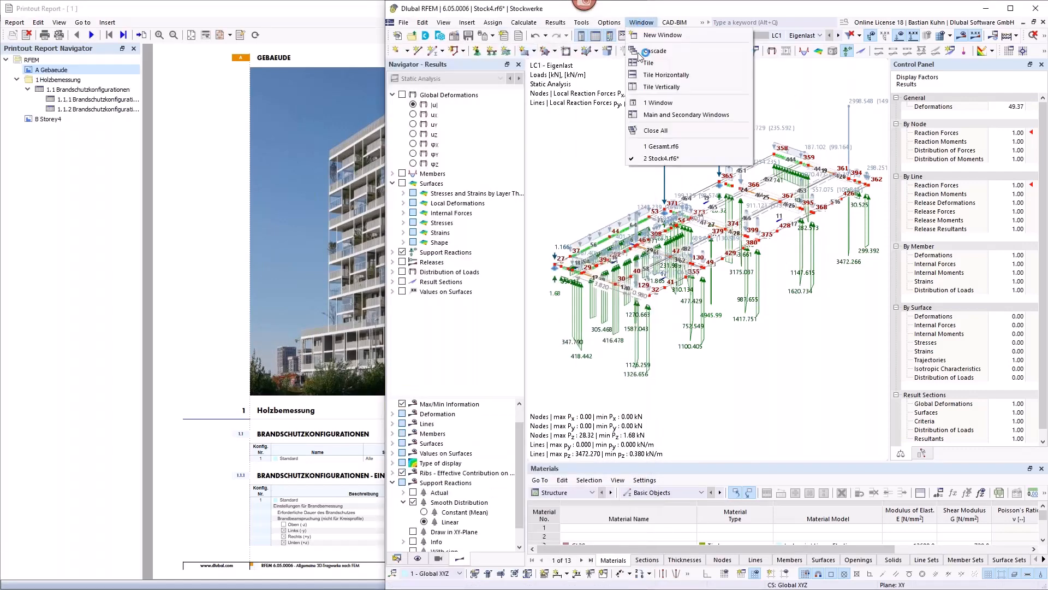
{"action": "left_click", "coordinate": [660, 146]}
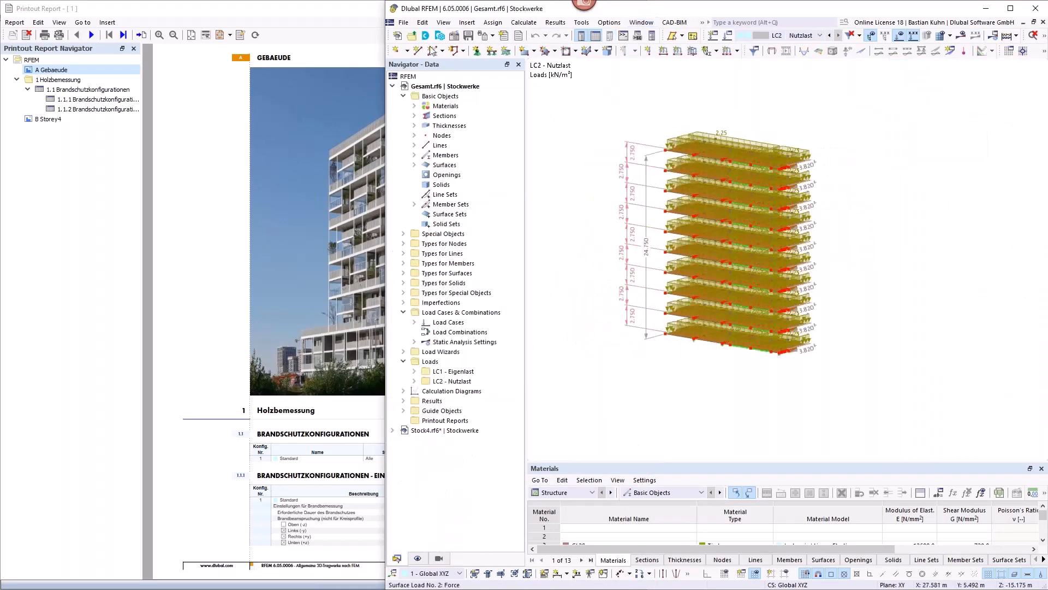
{"action": "left_click", "coordinate": [482, 35]}
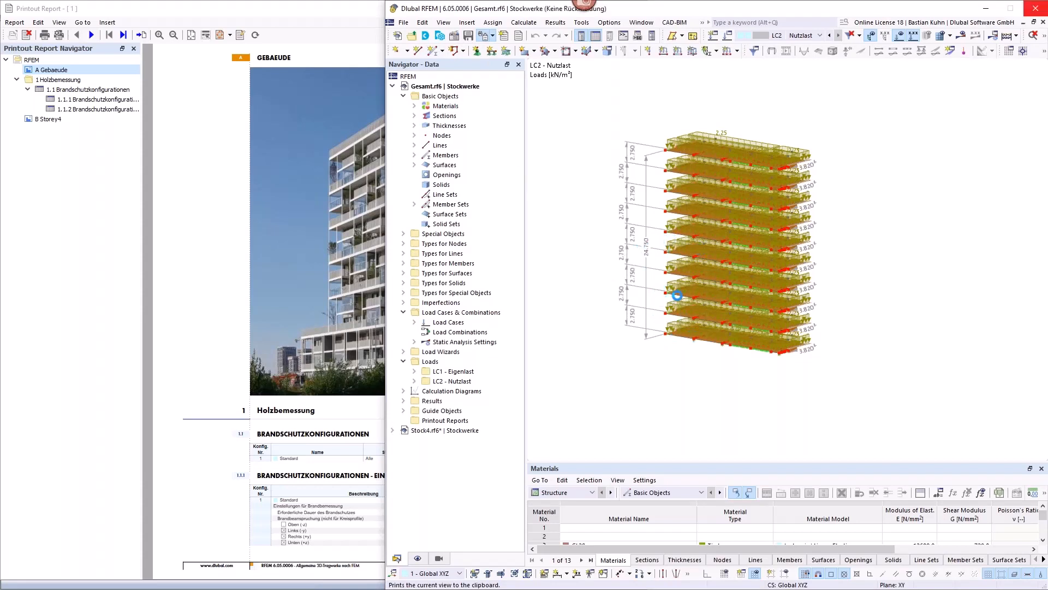
Step: Set the Storey4 picture in the printout report to use the full page width
{"action": "left_click", "coordinate": [211, 4]}
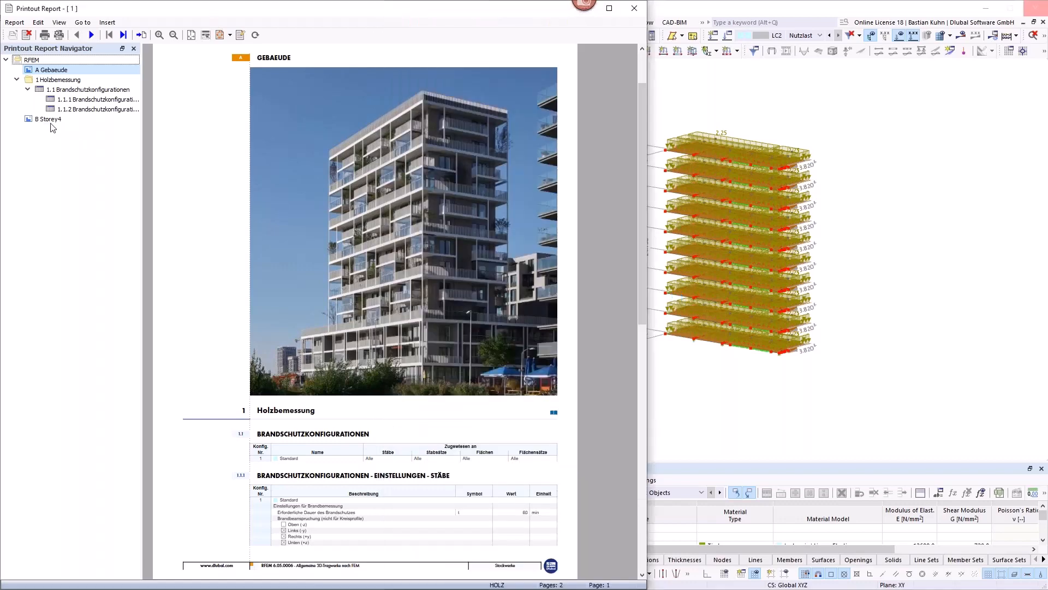
{"action": "left_click", "coordinate": [51, 120]}
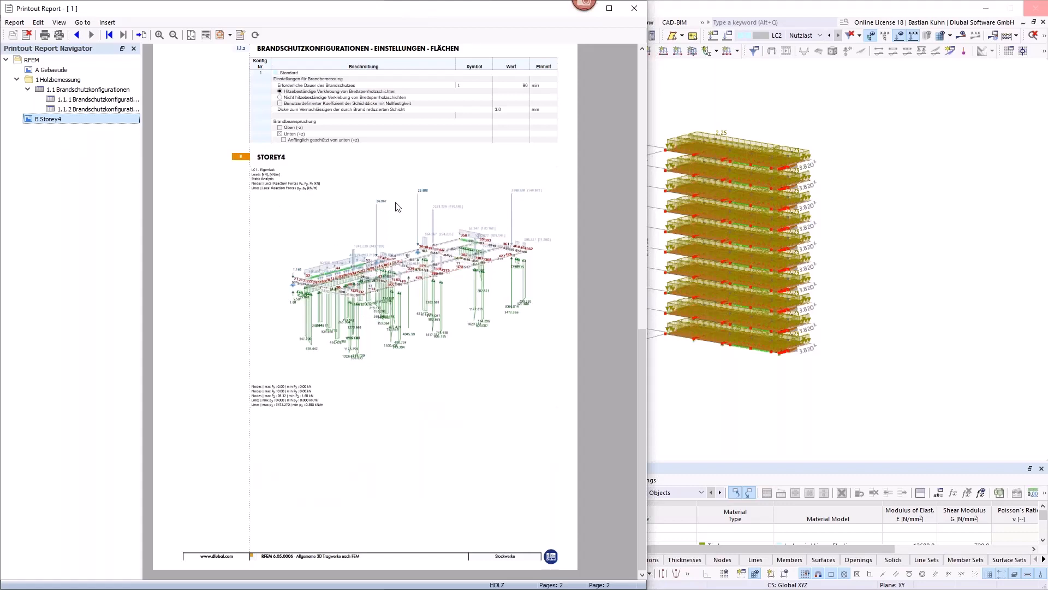
{"action": "right_click", "coordinate": [97, 122]}
{"action": "right_click", "coordinate": [337, 284]}
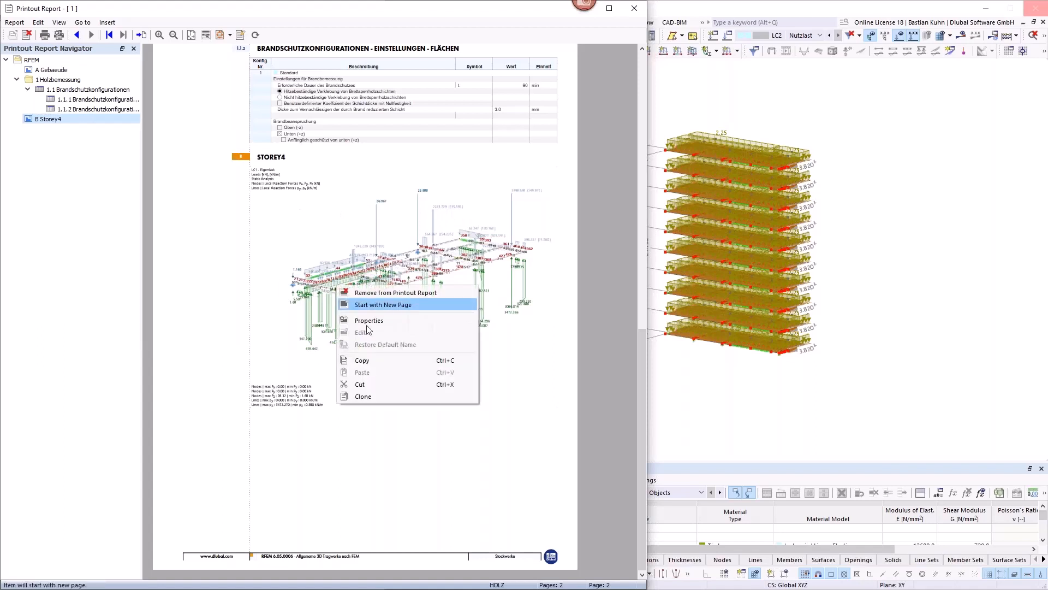
{"action": "left_click", "coordinate": [376, 321]}
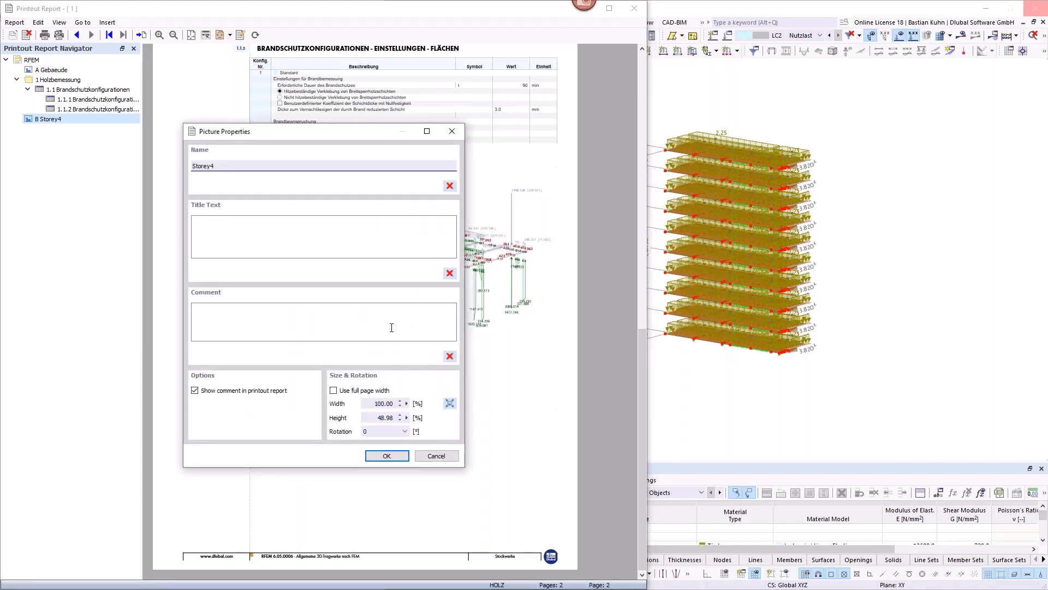
{"action": "left_click", "coordinate": [336, 391]}
{"action": "left_click", "coordinate": [381, 455]}
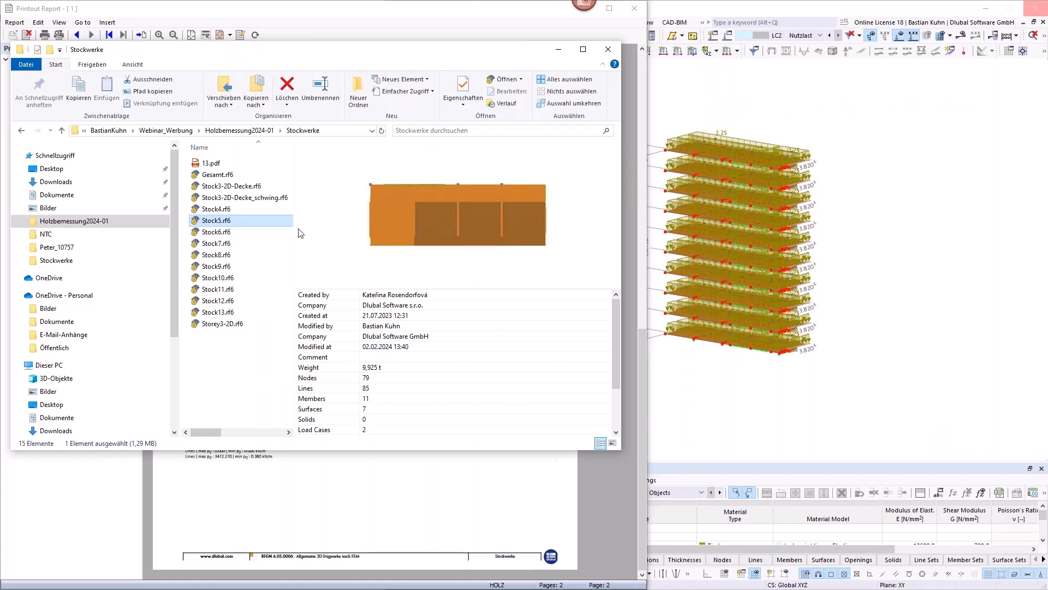
Step: Preview the loads document 13.pdf in the Stockwerke folder and move the file window clear of the printout report
{"action": "left_click", "coordinate": [219, 165]}
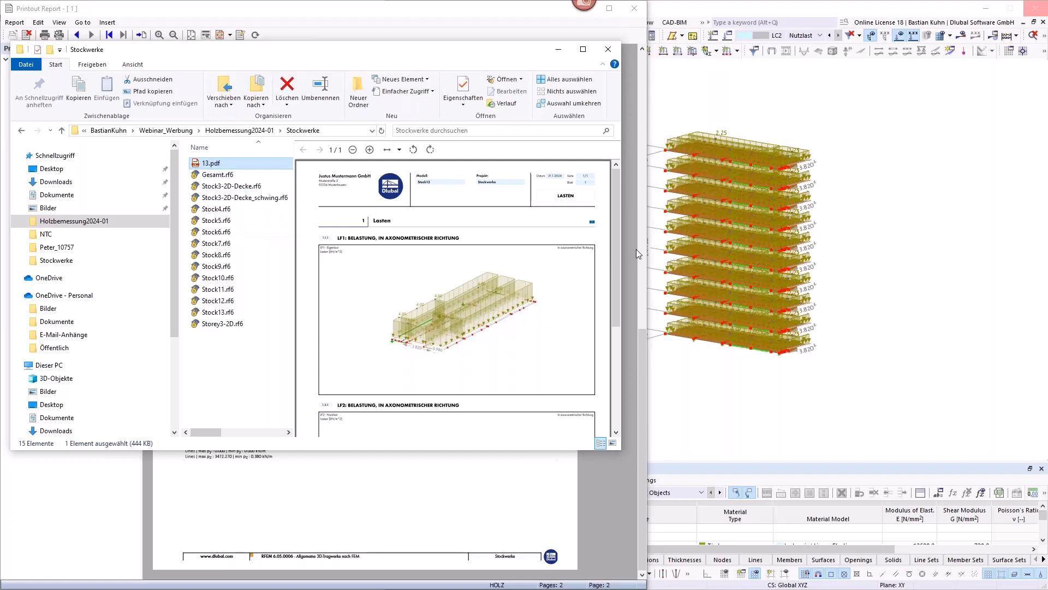
{"action": "scroll", "coordinate": [617, 233], "scroll_direction": "down", "scroll_amount": 5}
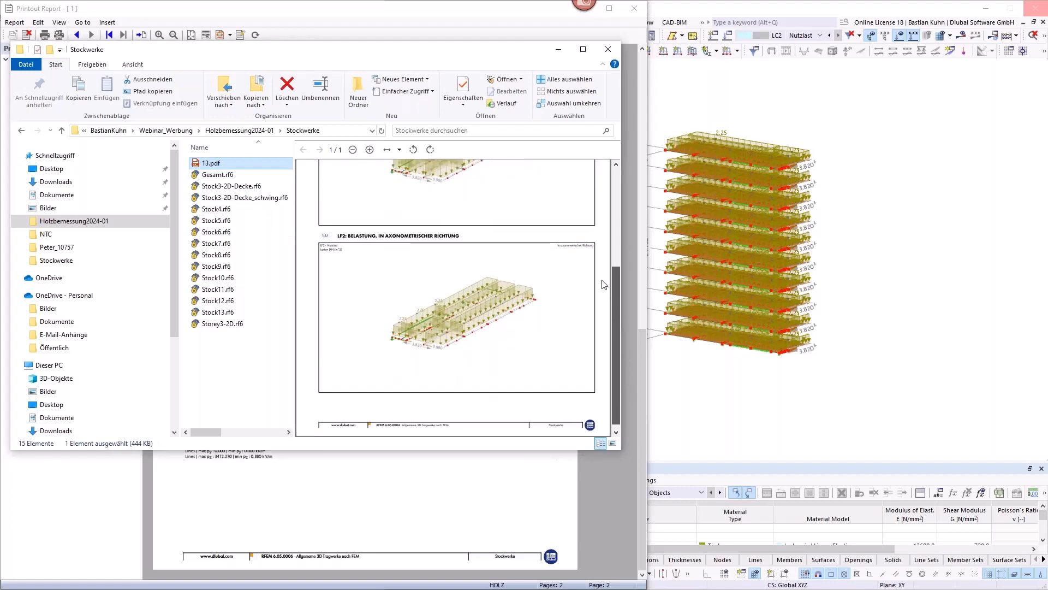
{"action": "scroll", "coordinate": [595, 230], "scroll_direction": "up", "scroll_amount": 5}
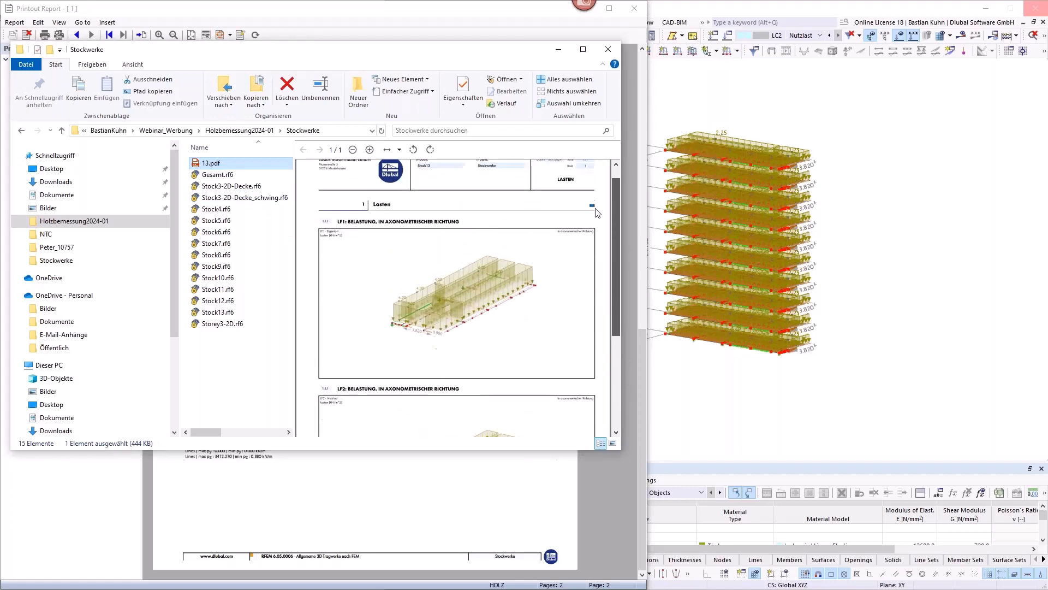
{"action": "left_click", "coordinate": [226, 312]}
{"action": "left_click", "coordinate": [211, 162]}
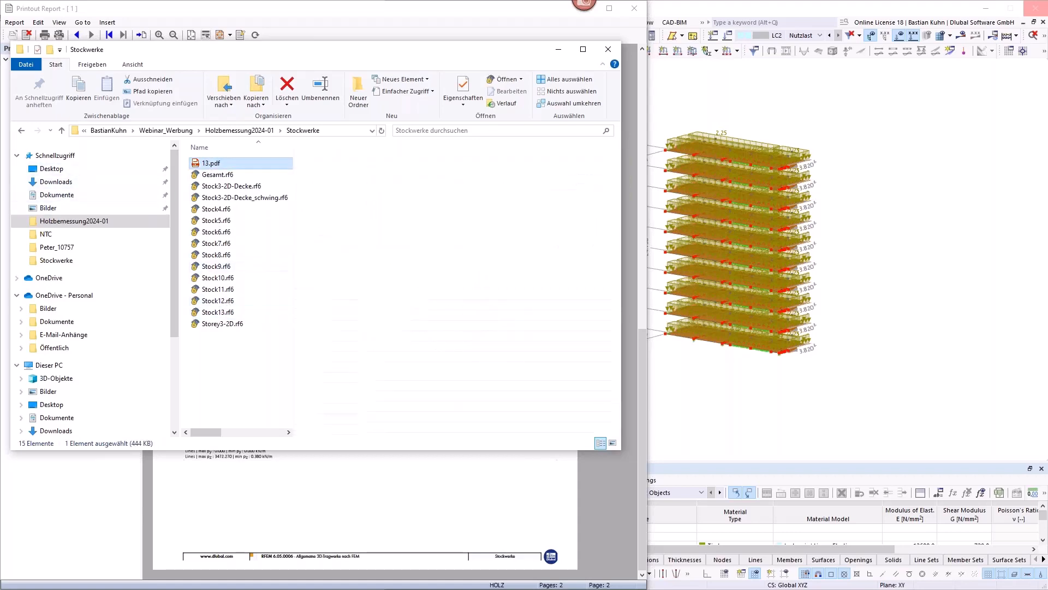
{"action": "left_click_drag", "start_coordinate": [344, 48], "coordinate": [757, 92]}
Step: Insert all pages of 13.pdf from the Stockwerke folder into the printout report at full page width and height
{"action": "left_click", "coordinate": [107, 22]}
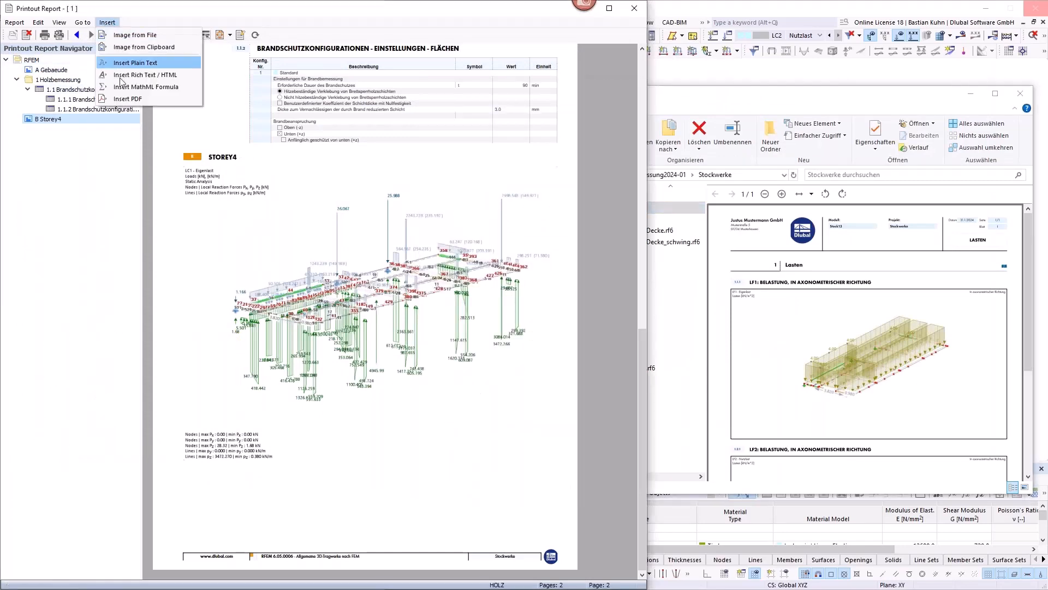
{"action": "left_click", "coordinate": [129, 100]}
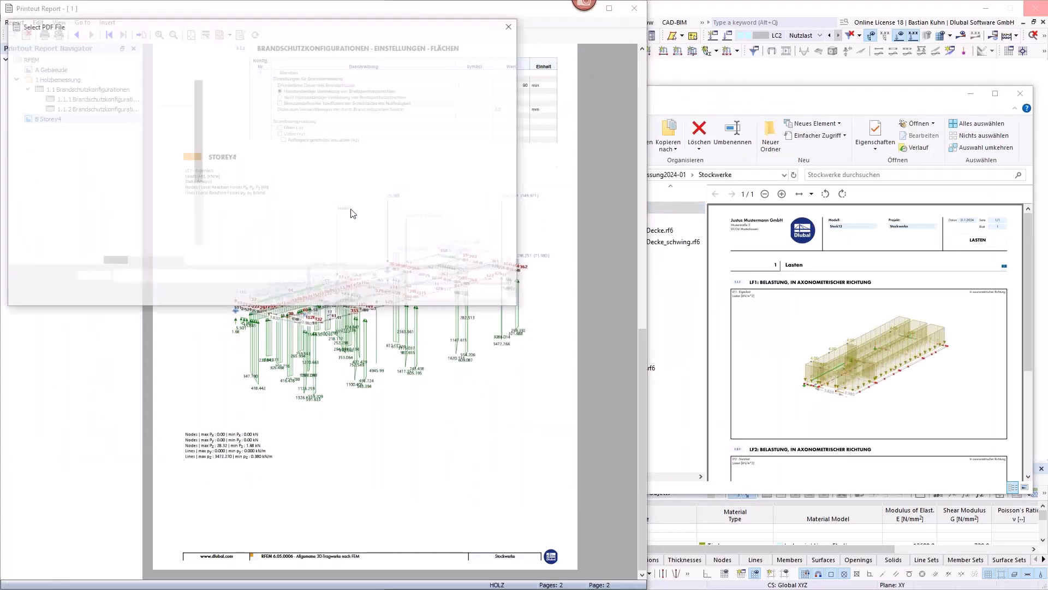
{"action": "left_click", "coordinate": [36, 104]}
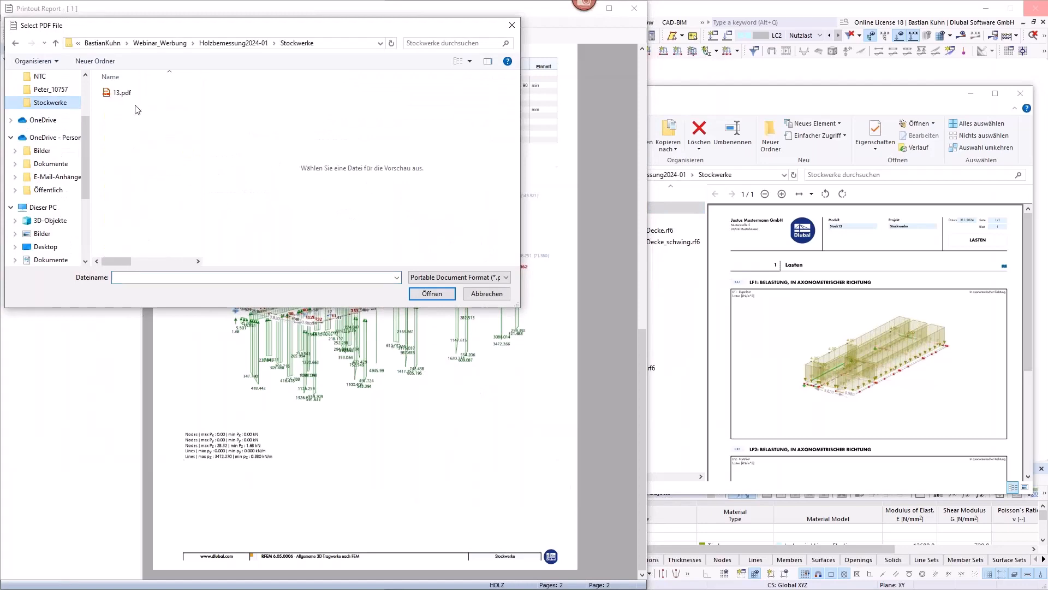
{"action": "left_click", "coordinate": [122, 93]}
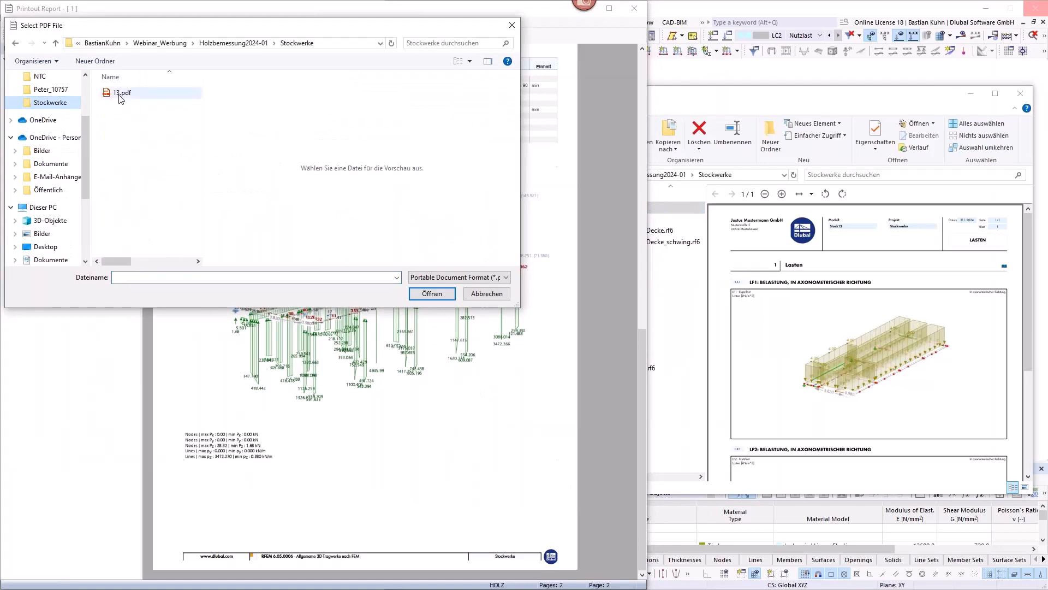
{"action": "left_click", "coordinate": [436, 294]}
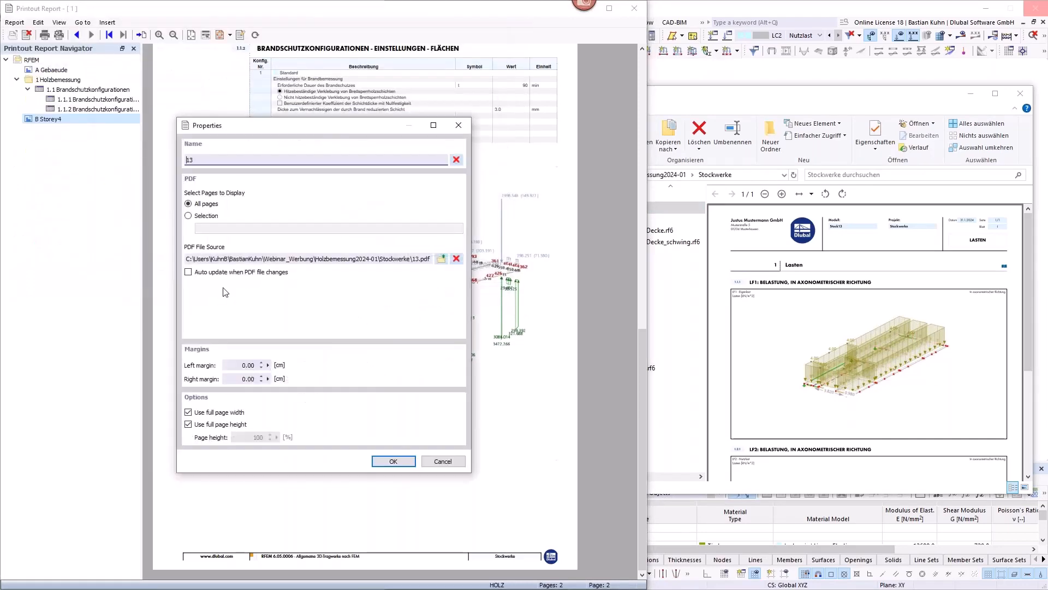
{"action": "left_click", "coordinate": [392, 461]}
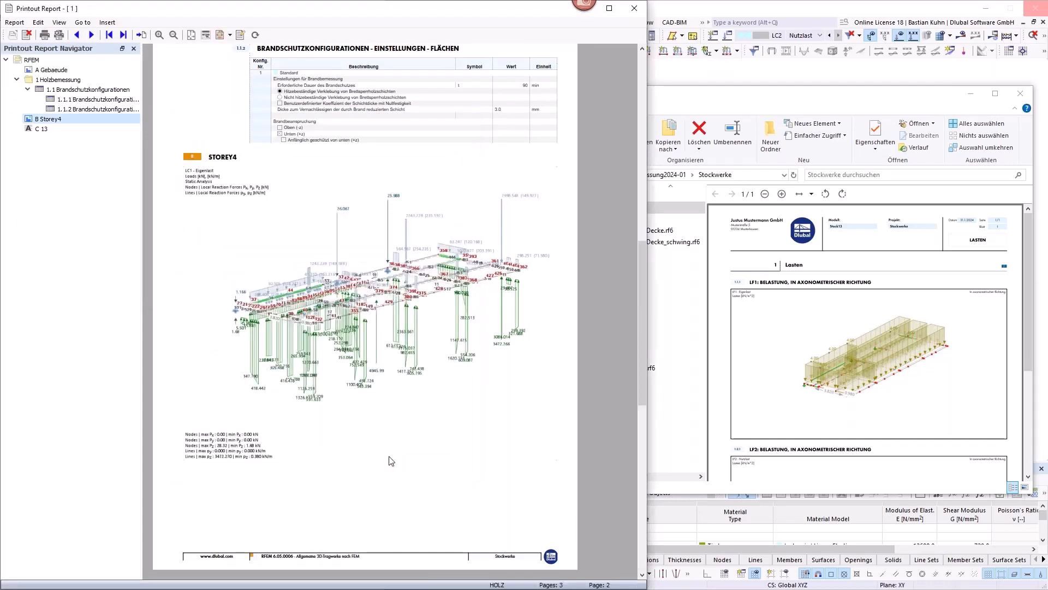
Step: Review the inserted 13.pdf page and the fire protection settings for members in the printout report, moving the Stockwerke file window as needed
{"action": "left_click", "coordinate": [42, 128]}
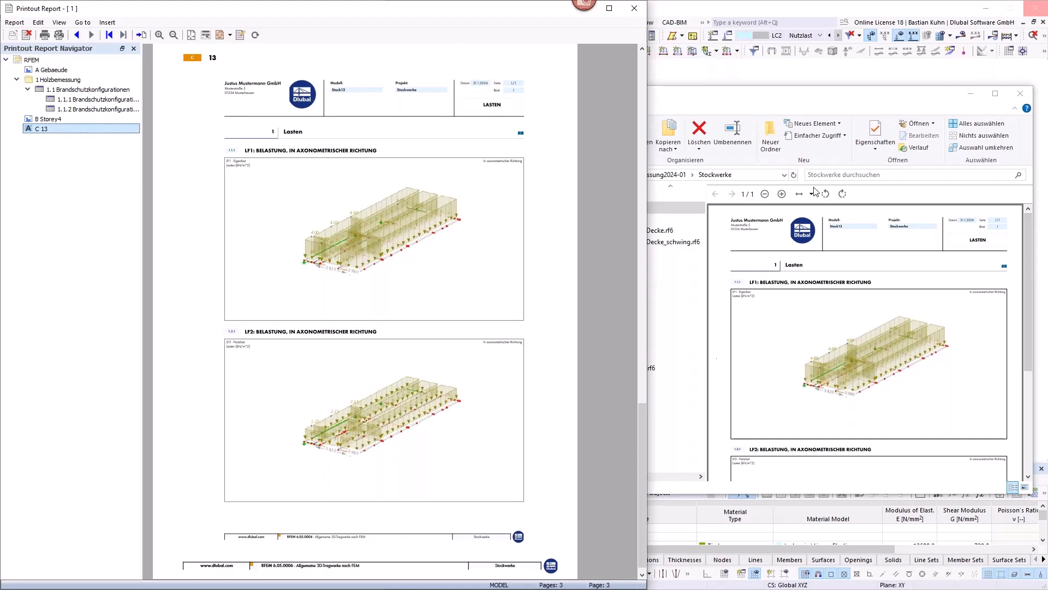
{"action": "left_click_drag", "start_coordinate": [844, 100], "coordinate": [873, 89]}
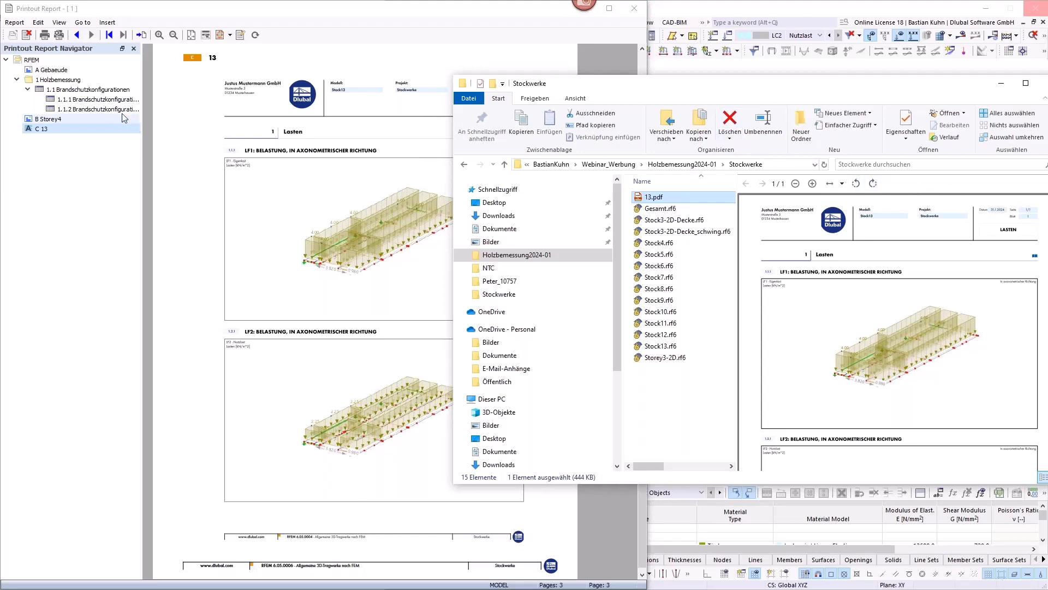
{"action": "left_click", "coordinate": [93, 100]}
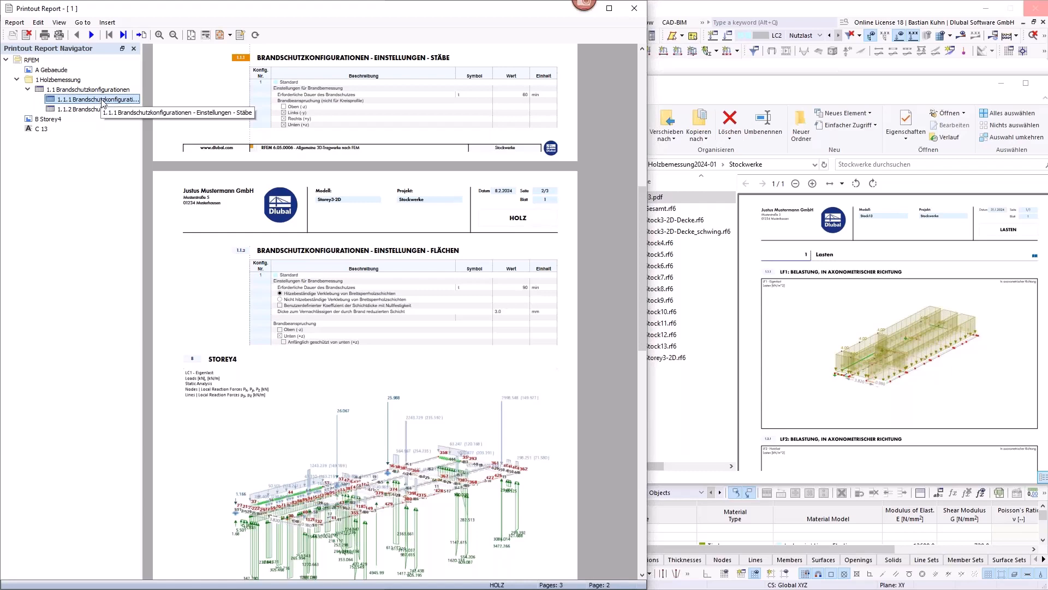
{"action": "right_click", "coordinate": [78, 89]}
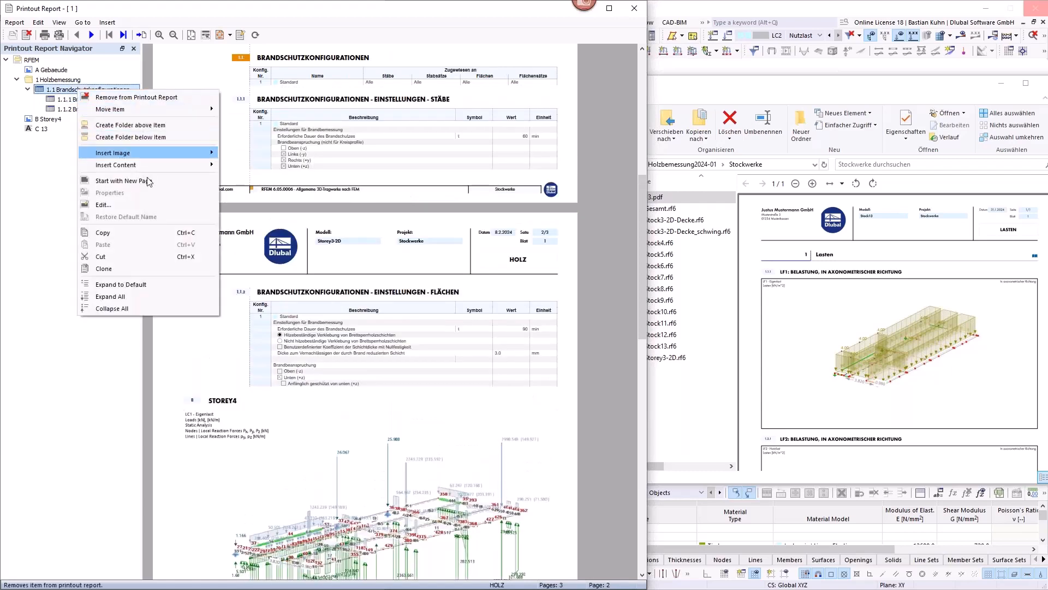
{"action": "left_click", "coordinate": [159, 205]}
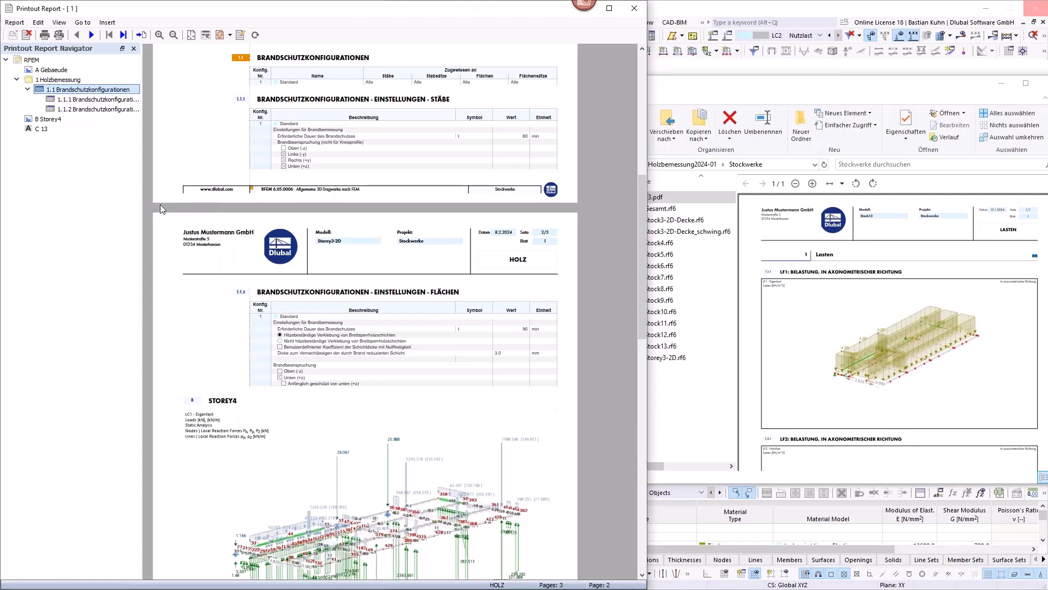
{"action": "right_click", "coordinate": [82, 89]}
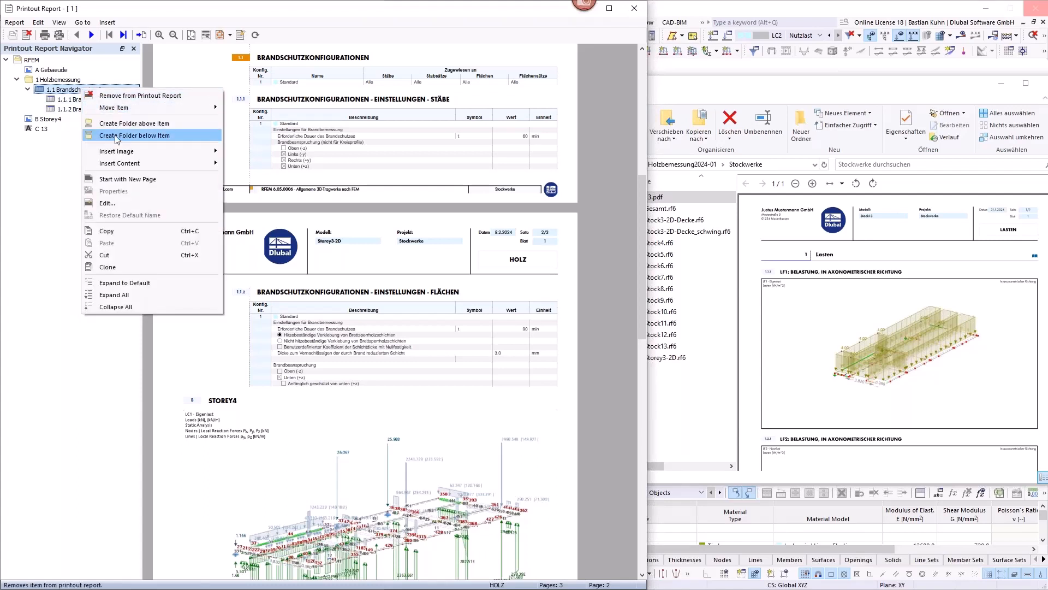
{"action": "mouse_move", "coordinate": [130, 164]}
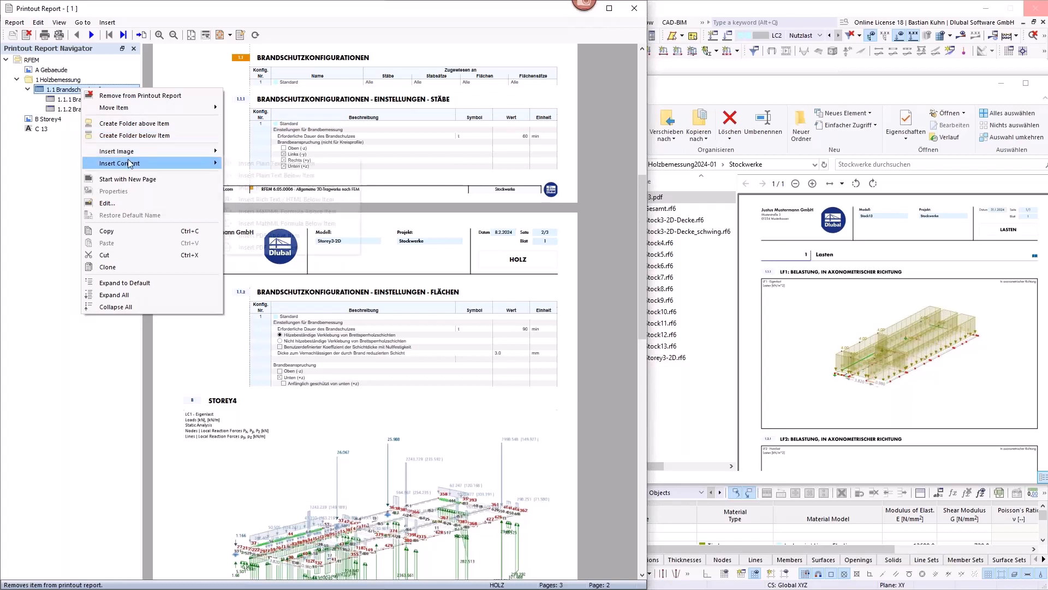
{"action": "left_click", "coordinate": [310, 100]}
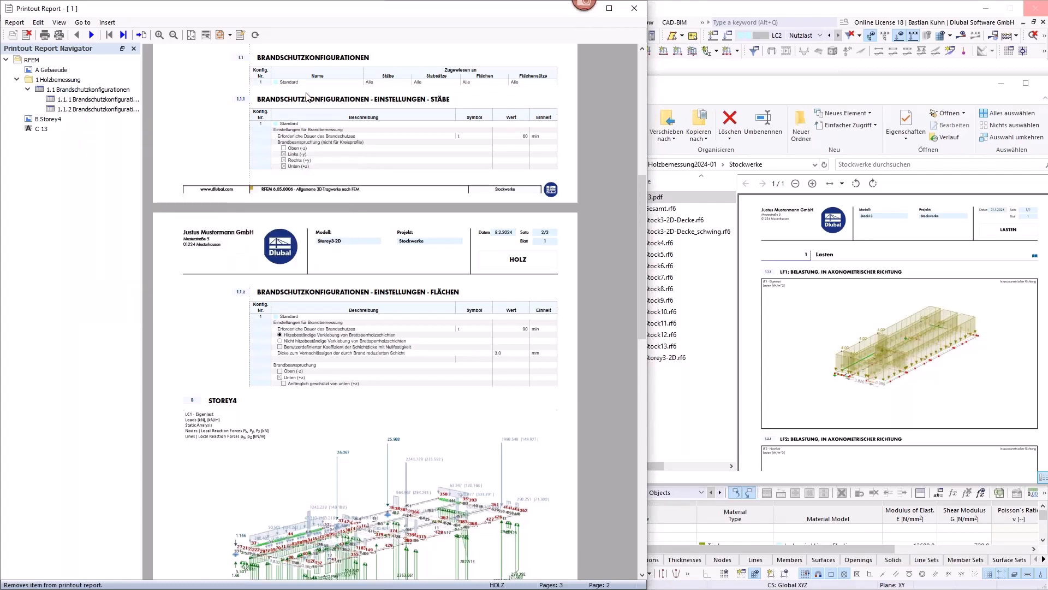
{"action": "scroll", "coordinate": [337, 118], "scroll_direction": "up", "scroll_amount": 2}
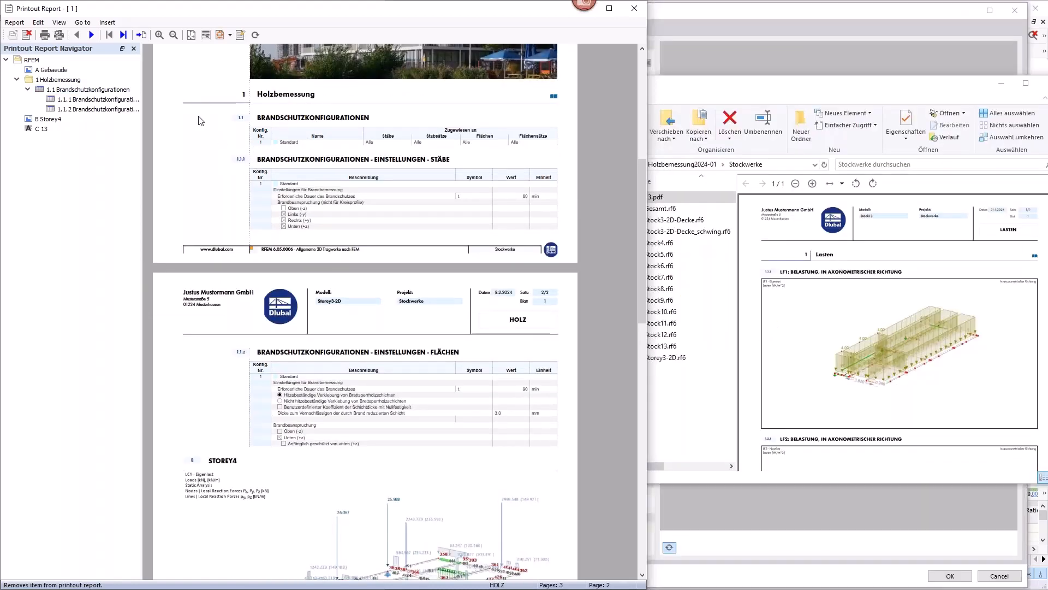
Step: Set the printout report language to English and look over the regenerated pages
{"action": "left_click", "coordinate": [59, 22]}
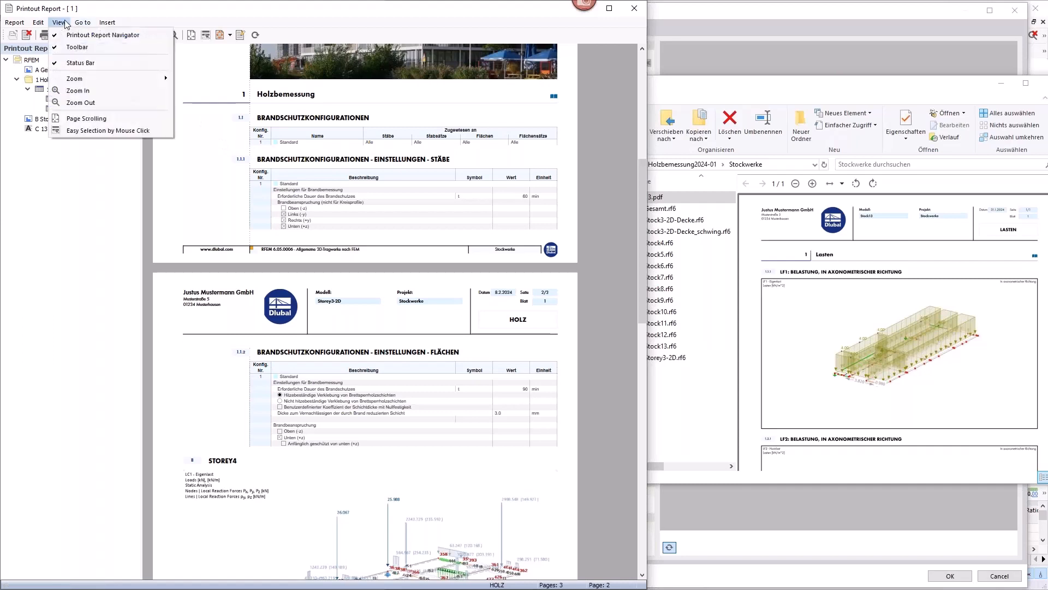
{"action": "mouse_move", "coordinate": [81, 26]}
{"action": "mouse_move", "coordinate": [41, 26]}
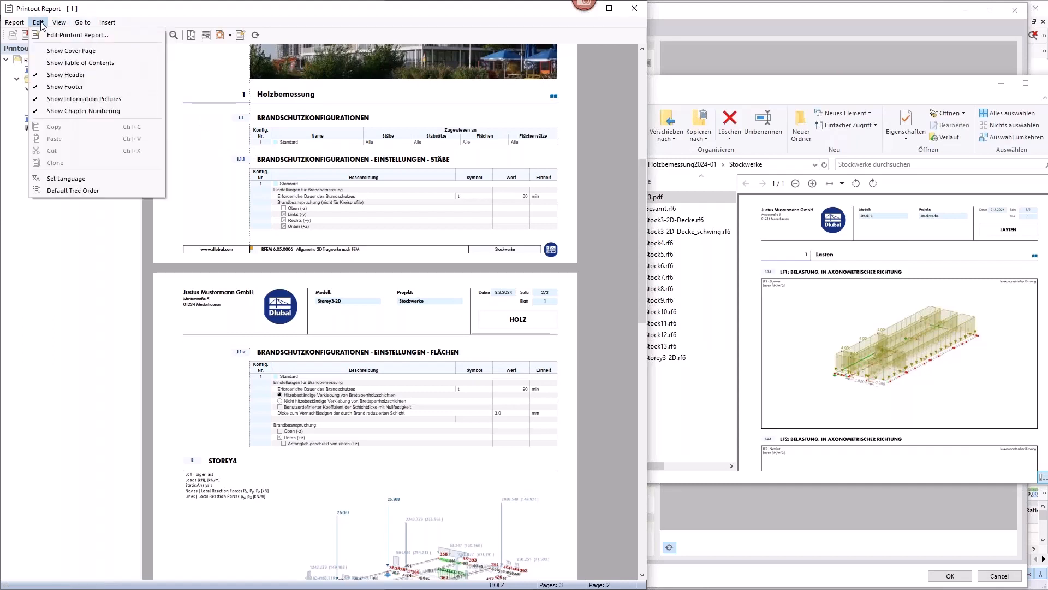
{"action": "left_click", "coordinate": [71, 178]}
{"action": "left_click", "coordinate": [268, 221]}
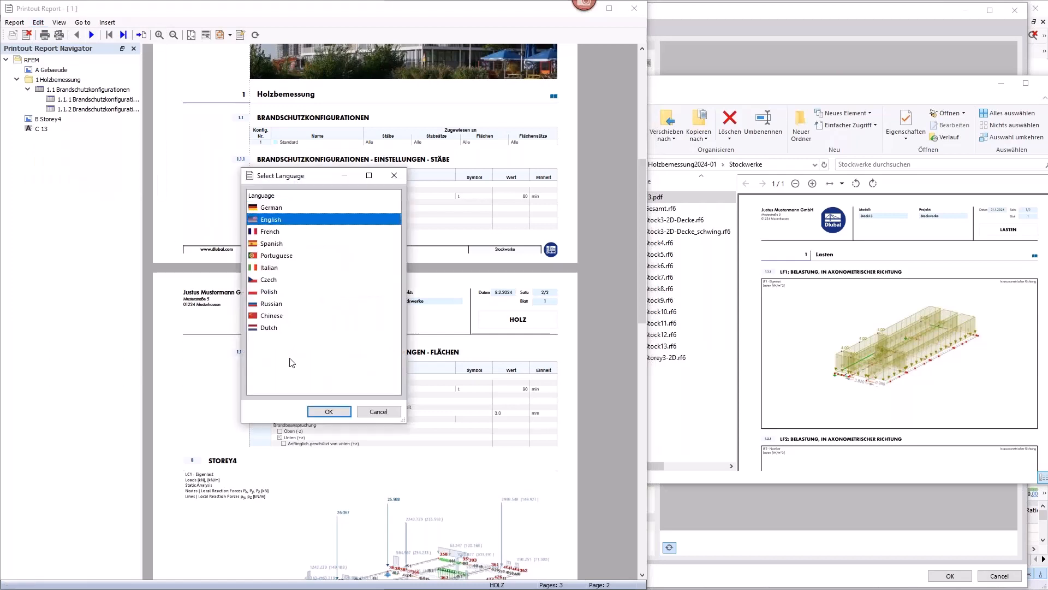
{"action": "left_click", "coordinate": [320, 413]}
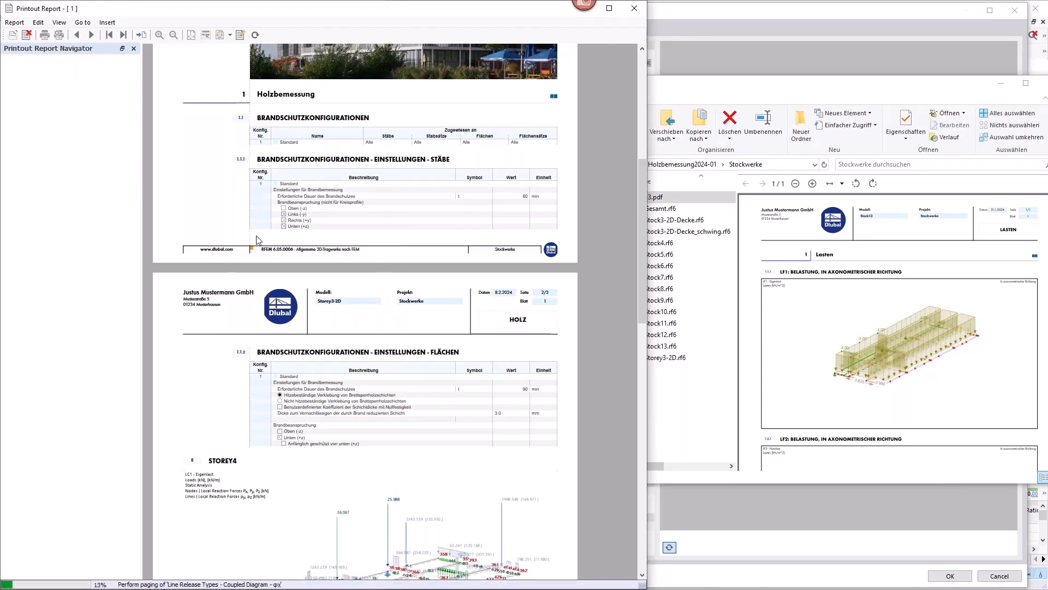
{"action": "scroll", "coordinate": [257, 235], "scroll_direction": "up", "scroll_amount": 6}
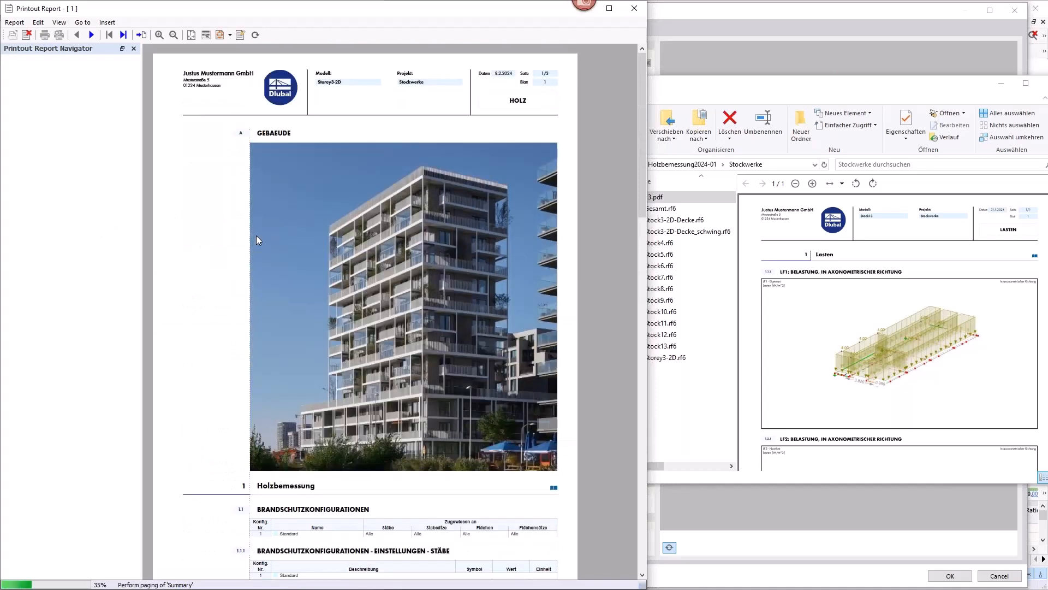
{"action": "scroll", "coordinate": [257, 236], "scroll_direction": "down", "scroll_amount": 6}
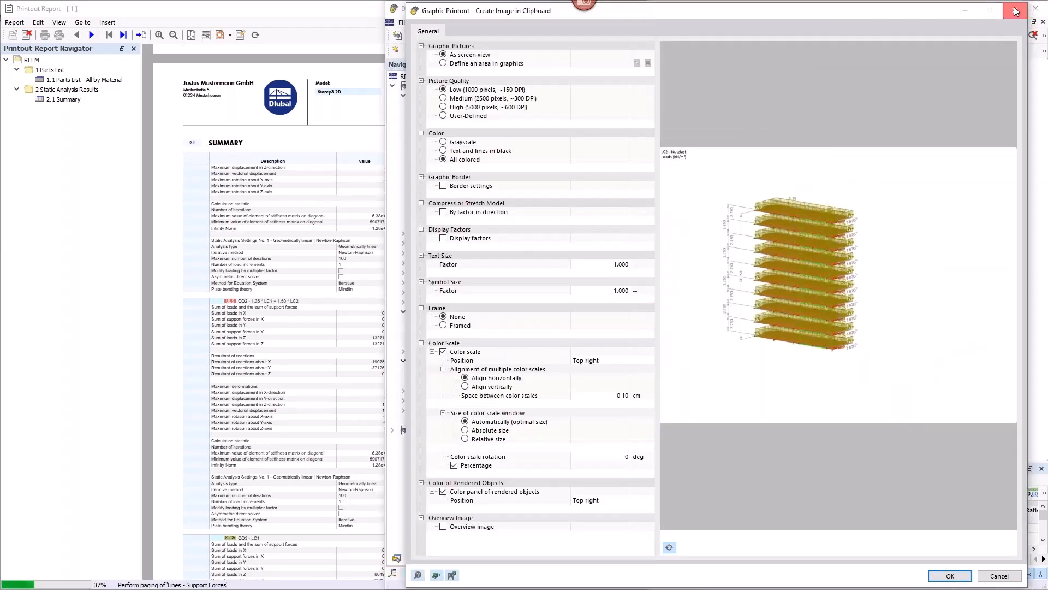
Step: Close the clipboard graphic printout settings without printing and return to the Storey3-2D model's timber design results
{"action": "left_click", "coordinate": [1014, 11]}
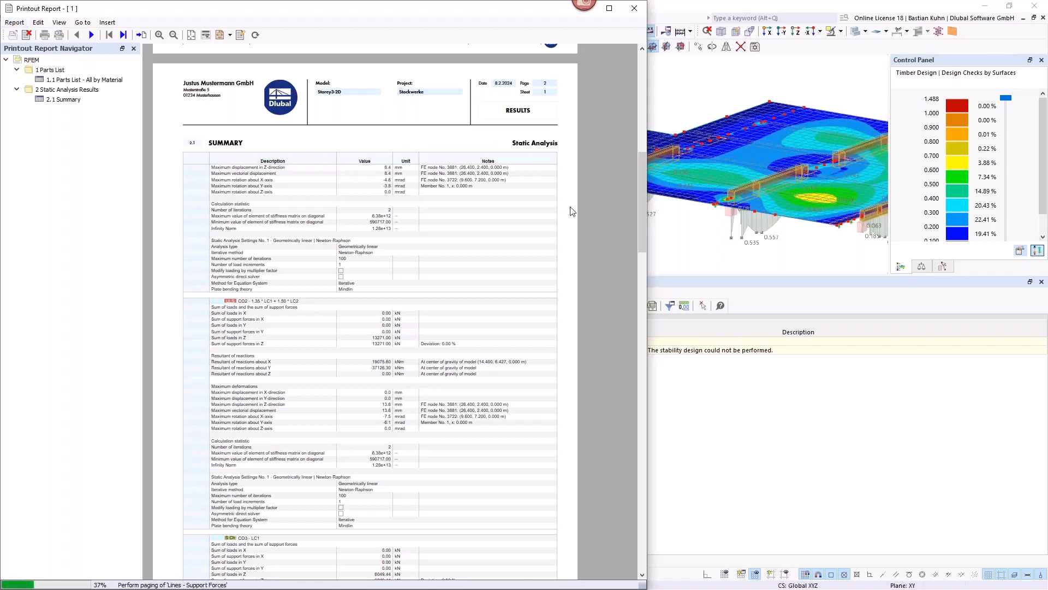
{"action": "left_click", "coordinate": [684, 252]}
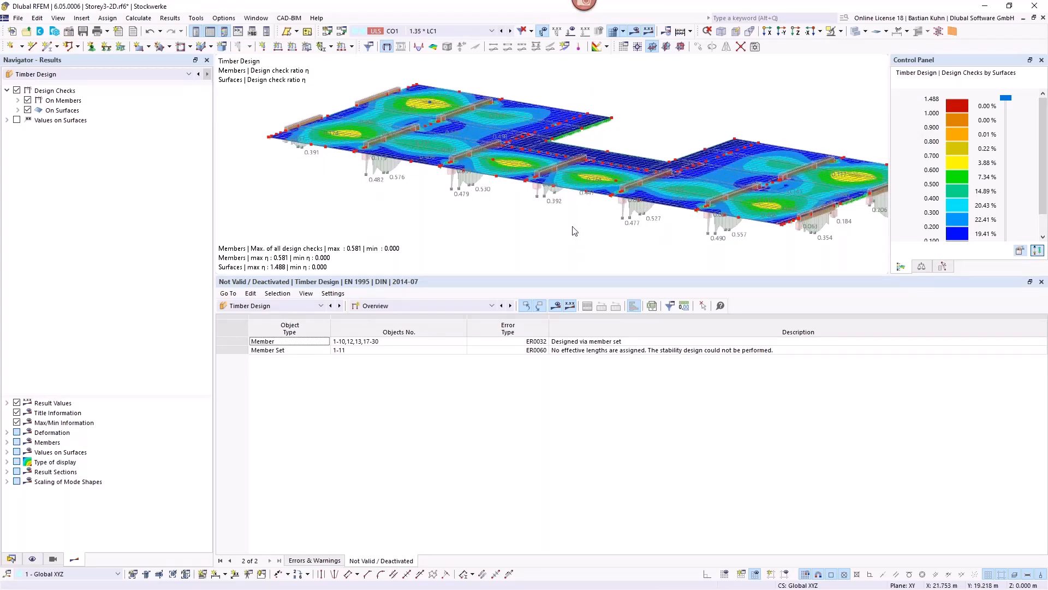
{"action": "scroll", "coordinate": [577, 231], "scroll_direction": "down", "scroll_amount": 2}
{"action": "middle_click_drag", "start_coordinate": [577, 231], "coordinate": [632, 236]}
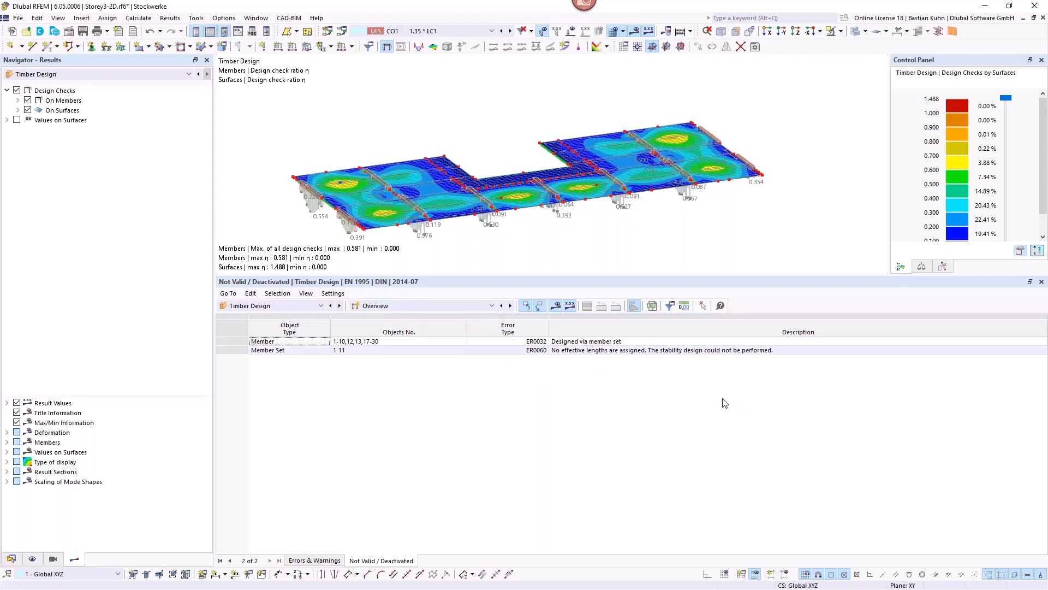
Step: Show the table of timber design ratios on members and hide the design checks on surfaces in the model
{"action": "left_click", "coordinate": [511, 307]}
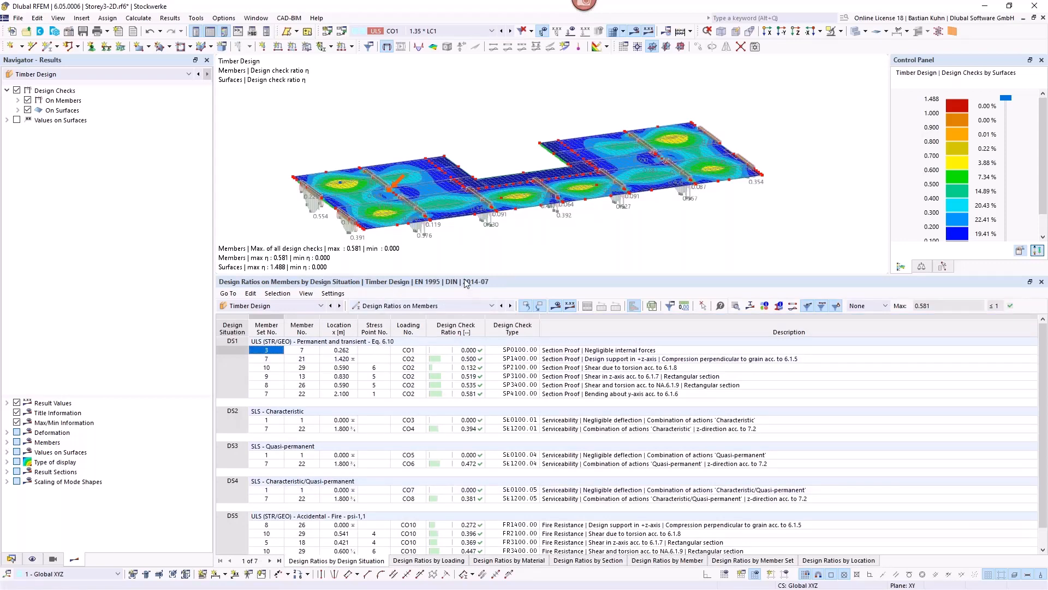
{"action": "left_click", "coordinate": [27, 109]}
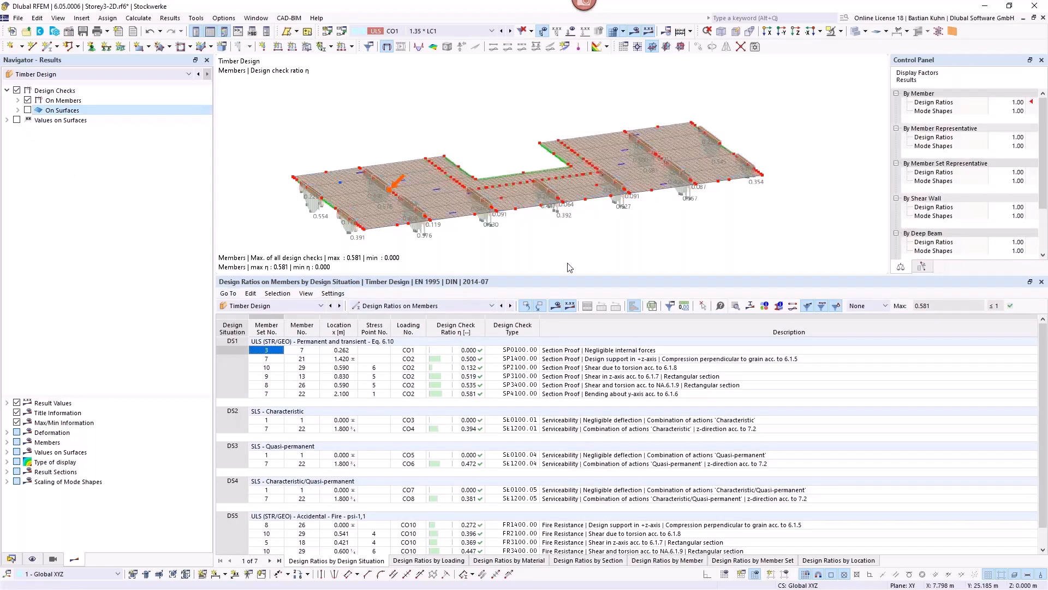
{"action": "mouse_move", "coordinate": [576, 234]}
{"action": "middle_mouse_down", "text": "ctrl"}
{"action": "mouse_move", "coordinate": [559, 216]}
{"action": "mouse_move", "coordinate": [542, 235]}
{"action": "mouse_move", "coordinate": [587, 240]}
{"action": "middle_mouse_up", "text": "ctrl"}
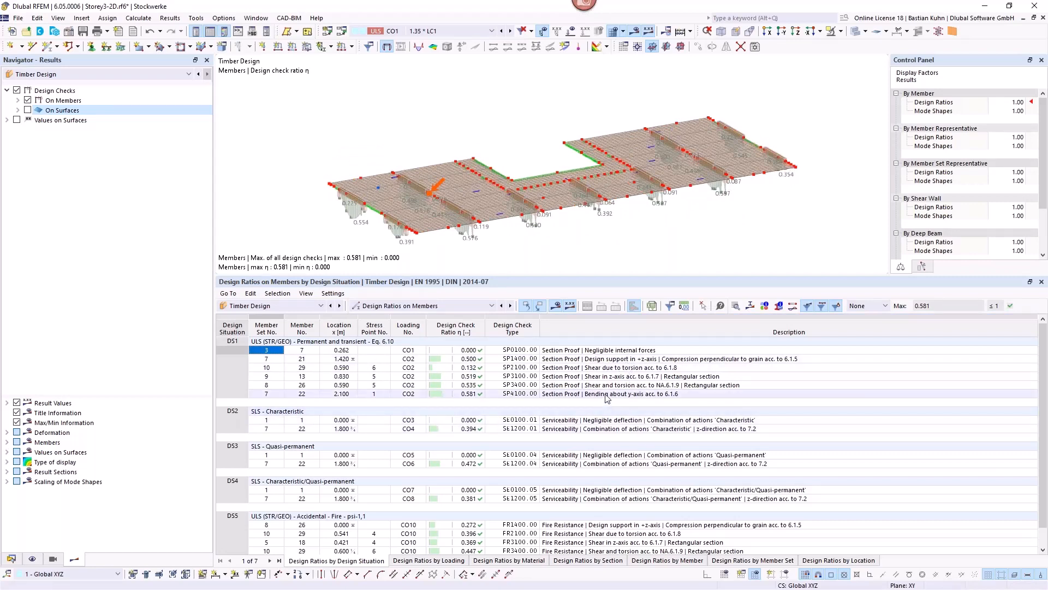
Step: Locate the DS1 bending check in the model and examine the details of the SP1400 design support check for compression perpendicular to grain
{"action": "left_click", "coordinate": [564, 394]}
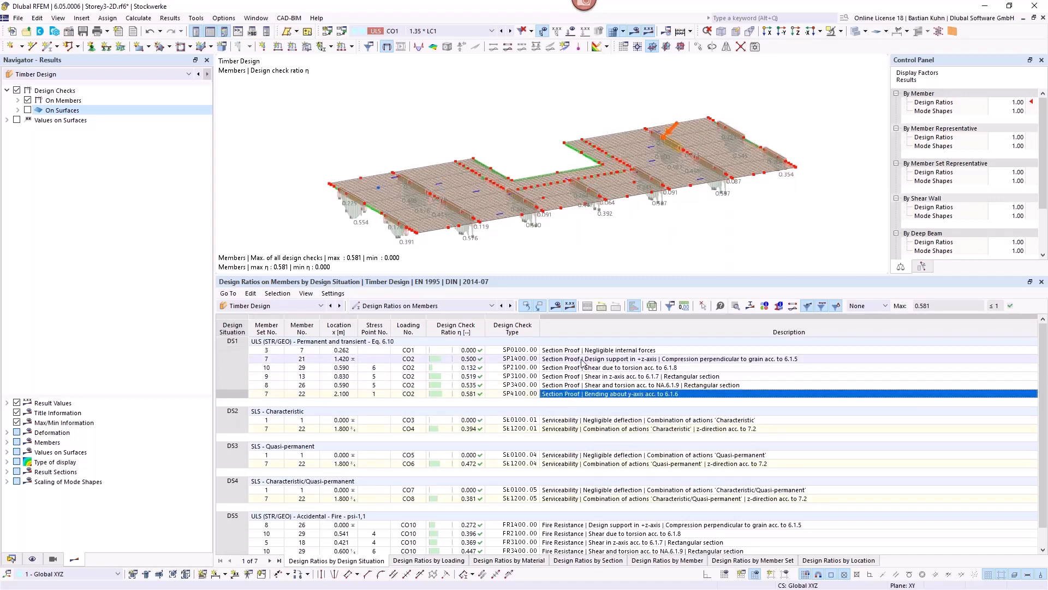
{"action": "left_click", "coordinate": [653, 361]}
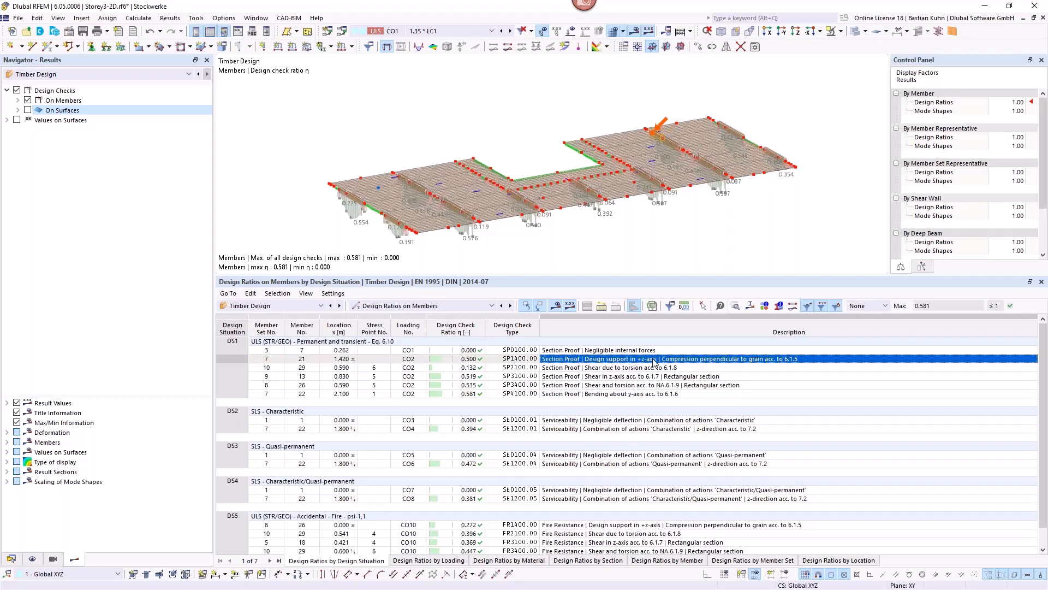
{"action": "double_click", "coordinate": [654, 361]}
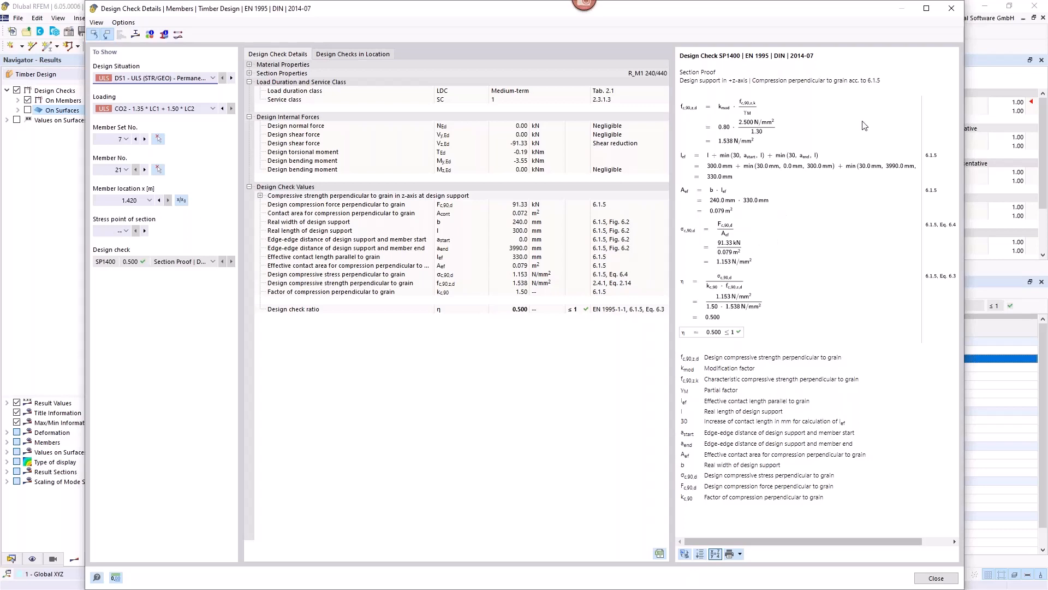
{"action": "left_click", "coordinate": [951, 9]}
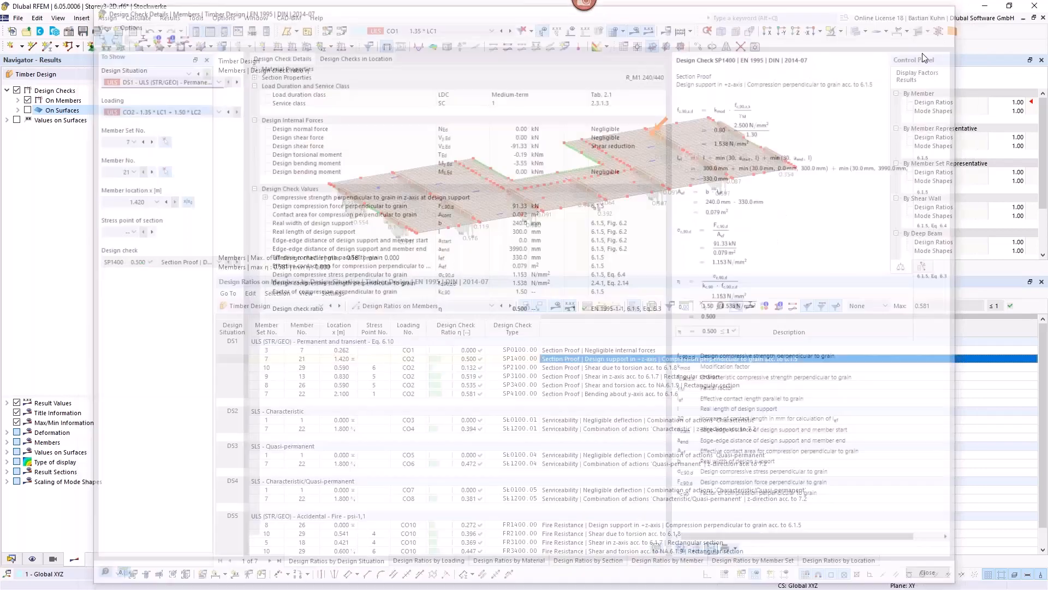
Step: Locate the z-direction serviceability checks on members for the Characteristic, Quasi-permanent and Characteristic/Quasi-permanent combinations
{"action": "left_click", "coordinate": [566, 430]}
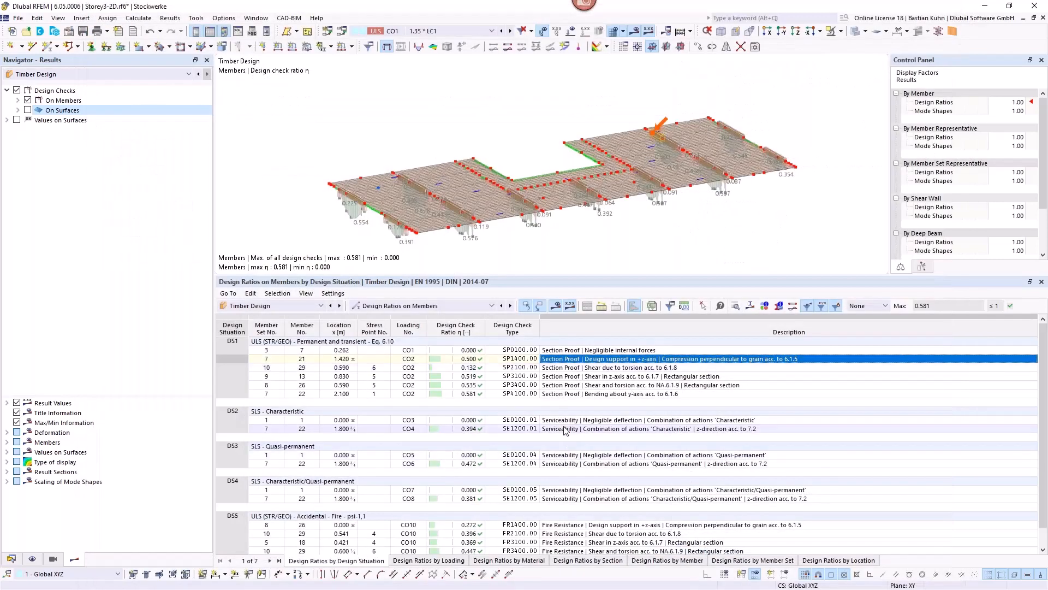
{"action": "left_click", "coordinate": [573, 464]}
{"action": "scroll", "coordinate": [571, 466], "scroll_direction": "down", "scroll_amount": 1}
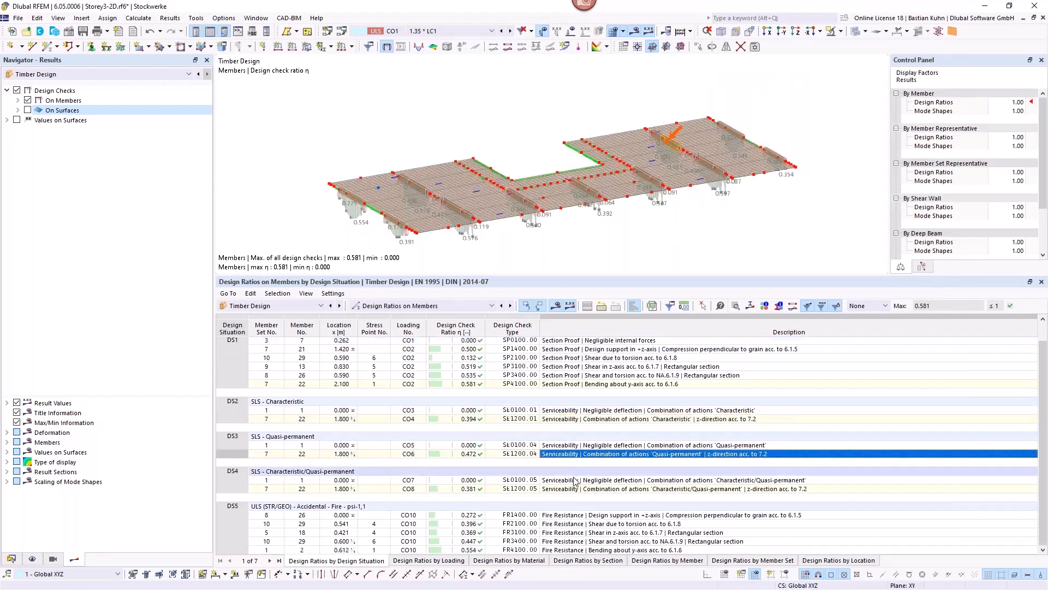
{"action": "left_click", "coordinate": [576, 489]}
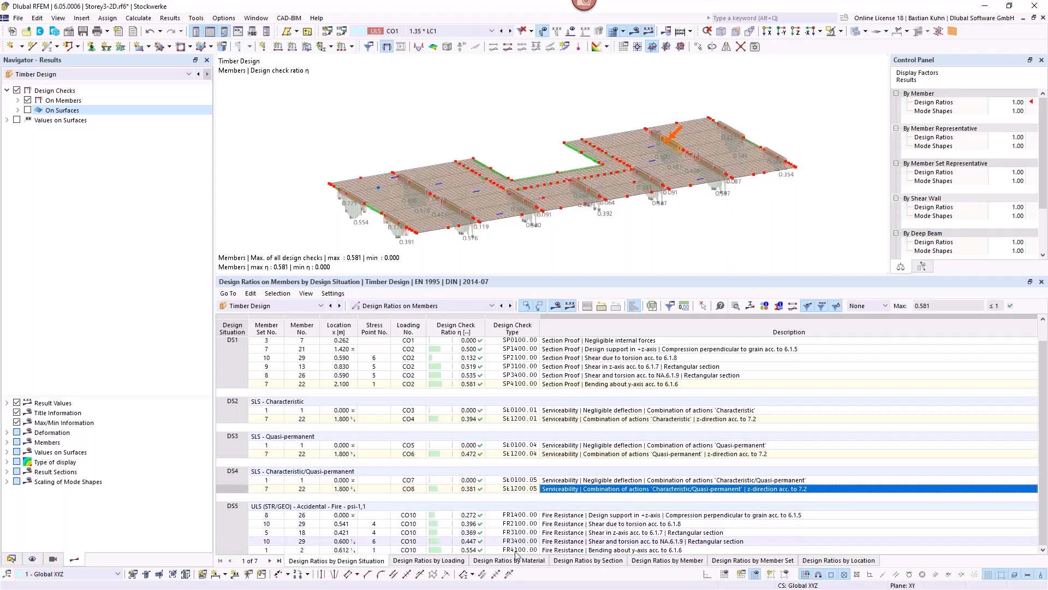
Step: Examine the FR4100 fire resistance bending check details, including the properties of the full and reduced sections
{"action": "left_click", "coordinate": [560, 550]}
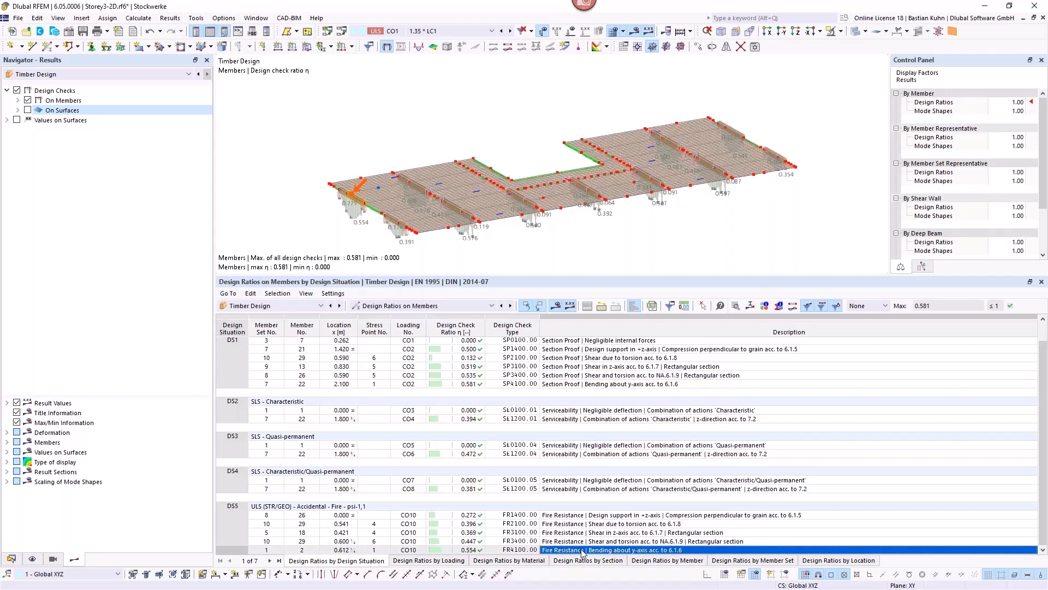
{"action": "double_click", "coordinate": [583, 550]}
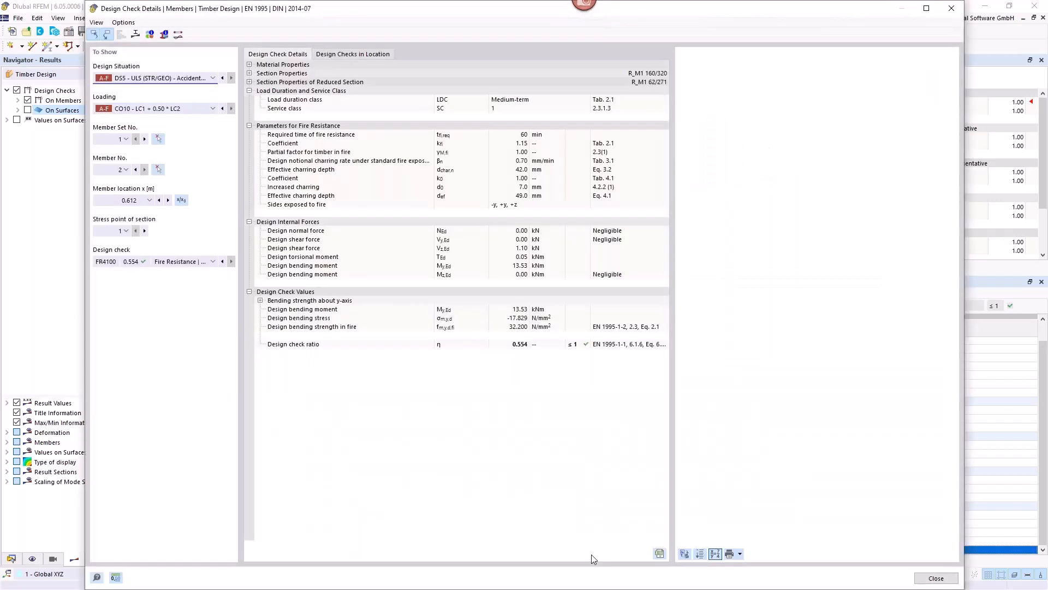
{"action": "left_click", "coordinate": [249, 82]}
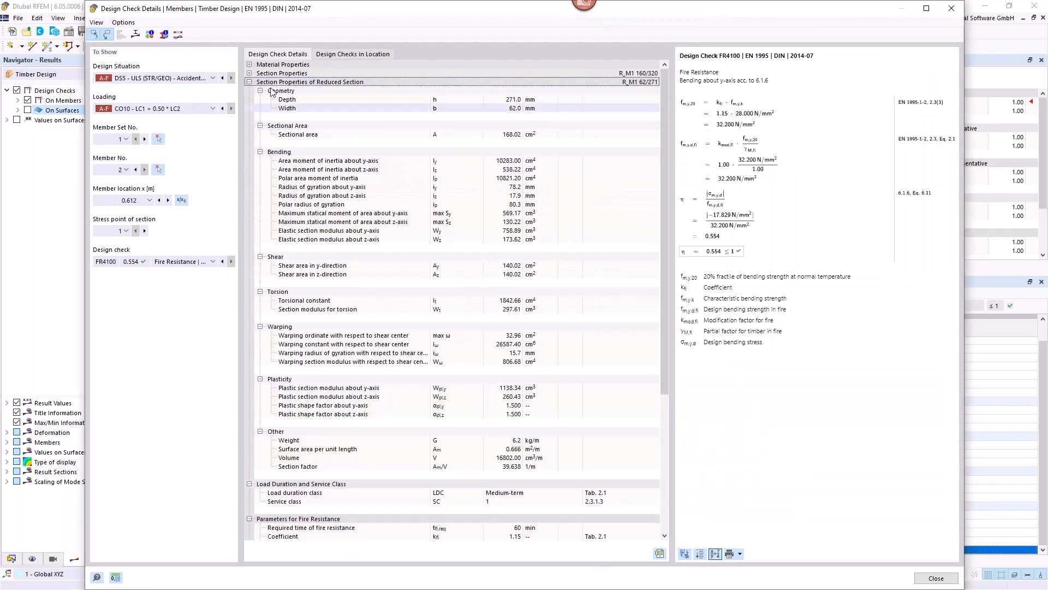
{"action": "left_click", "coordinate": [249, 73]}
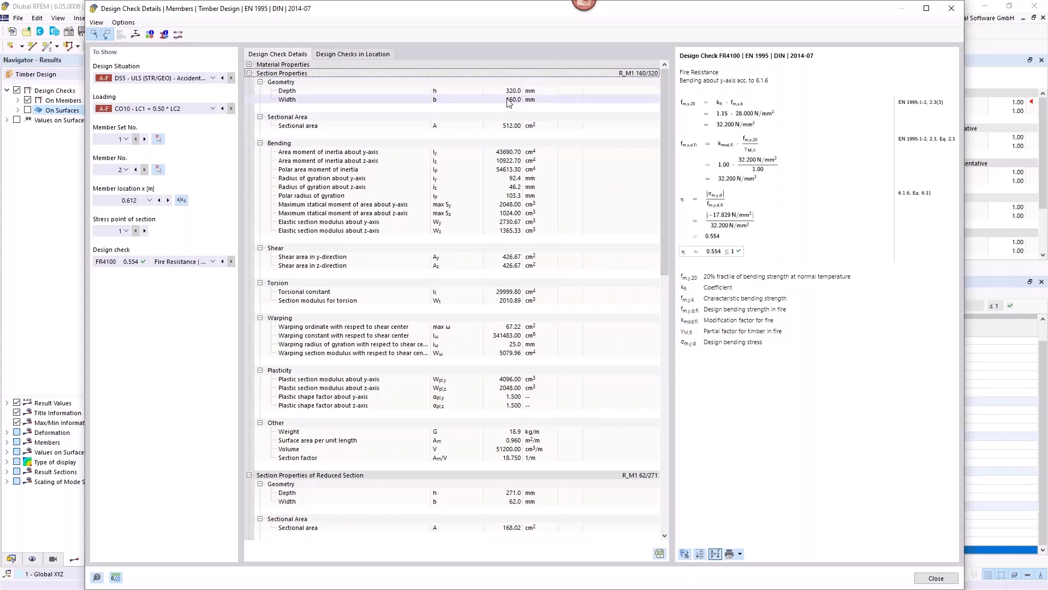
{"action": "scroll", "coordinate": [527, 229], "scroll_direction": "down", "scroll_amount": 7}
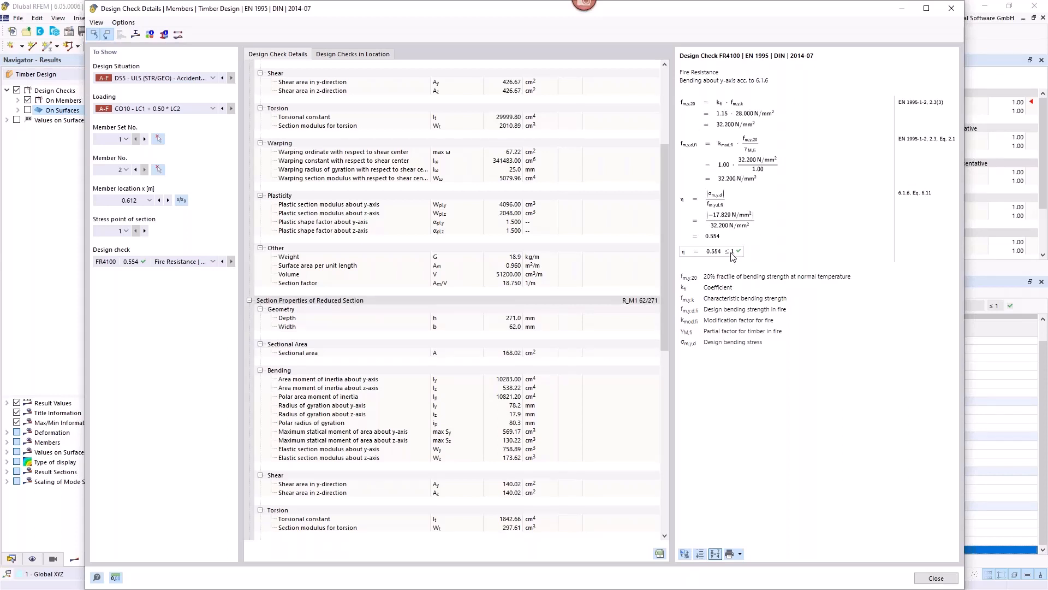
{"action": "left_click", "coordinate": [952, 10]}
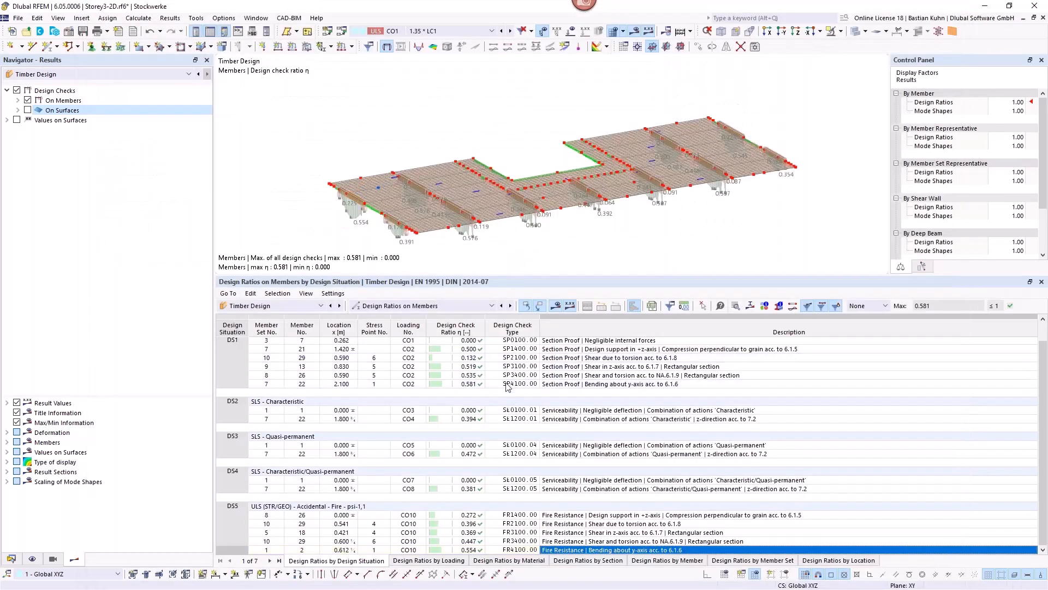
Step: Show the table of timber design ratios on surfaces by design situation
{"action": "left_click", "coordinate": [510, 306]}
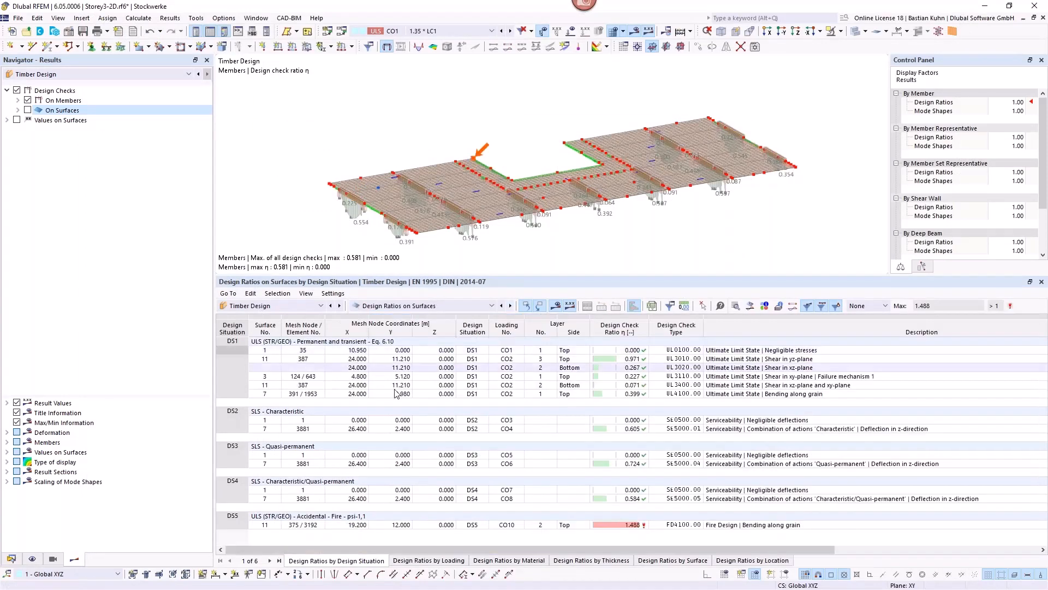
Step: Locate the DS5 fire design check for bending along grain on surface 11 in the model
{"action": "left_click", "coordinate": [733, 527]}
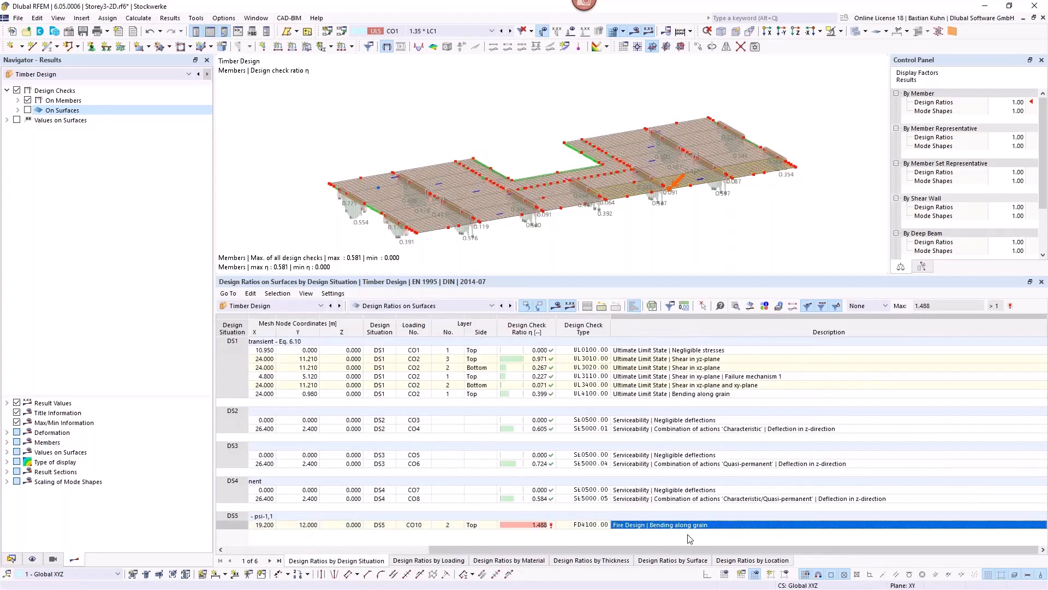
{"action": "left_click_drag", "start_coordinate": [627, 549], "coordinate": [423, 549]}
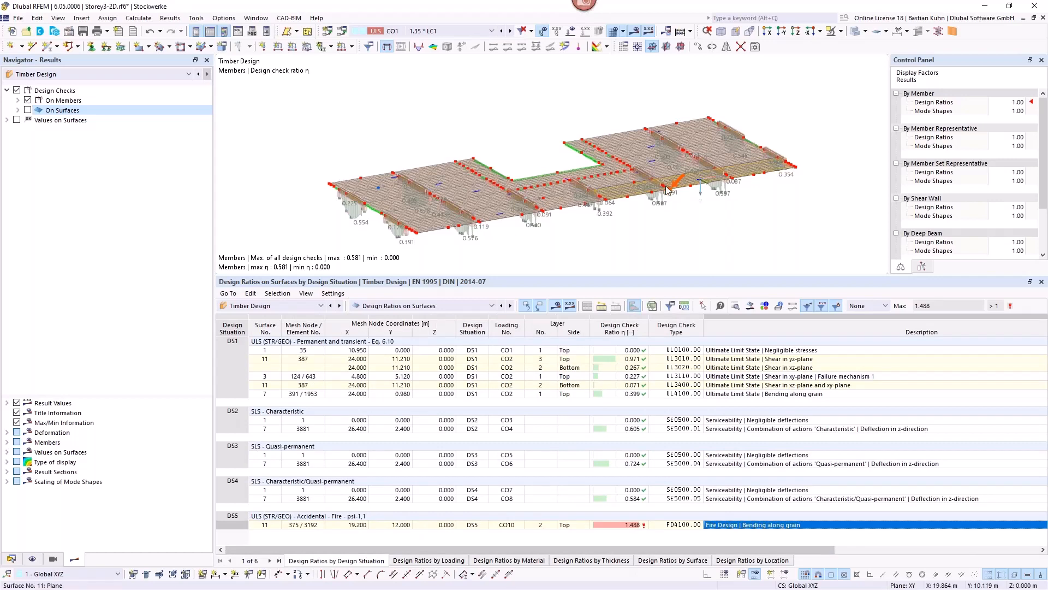
{"action": "scroll", "coordinate": [673, 197], "scroll_direction": "up", "scroll_amount": 4}
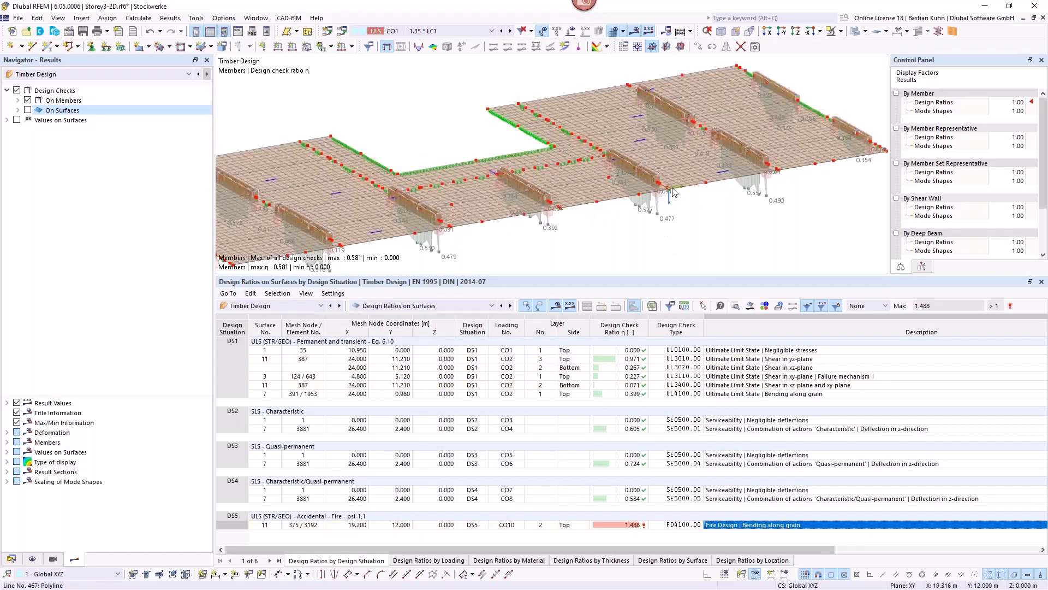
{"action": "scroll", "coordinate": [673, 192], "scroll_direction": "up", "scroll_amount": 2}
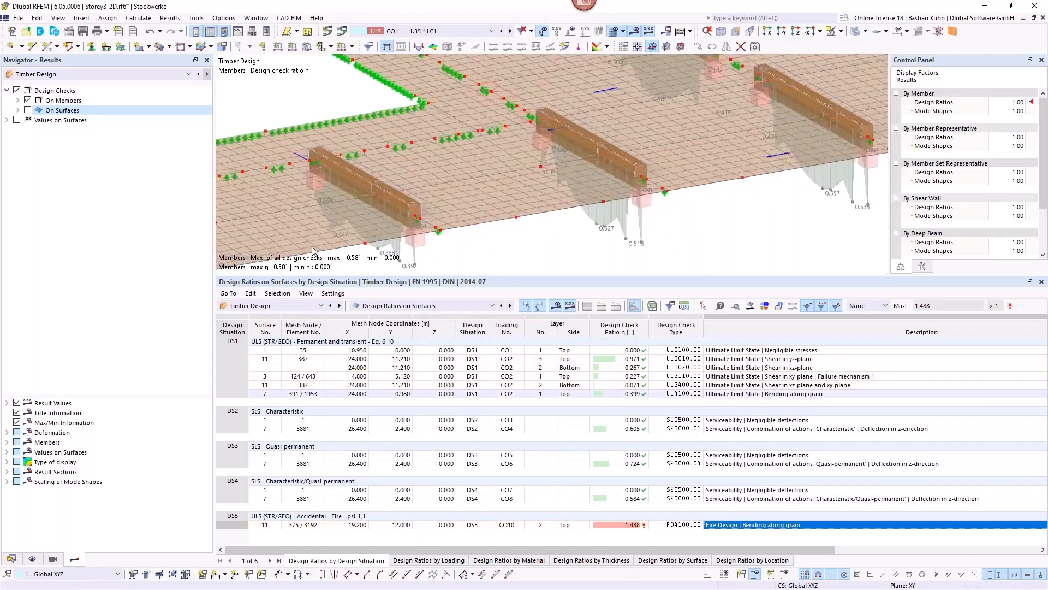
Step: Display the design ratios on surfaces and examine them at the line support where the fire check governs
{"action": "left_click", "coordinate": [27, 110]}
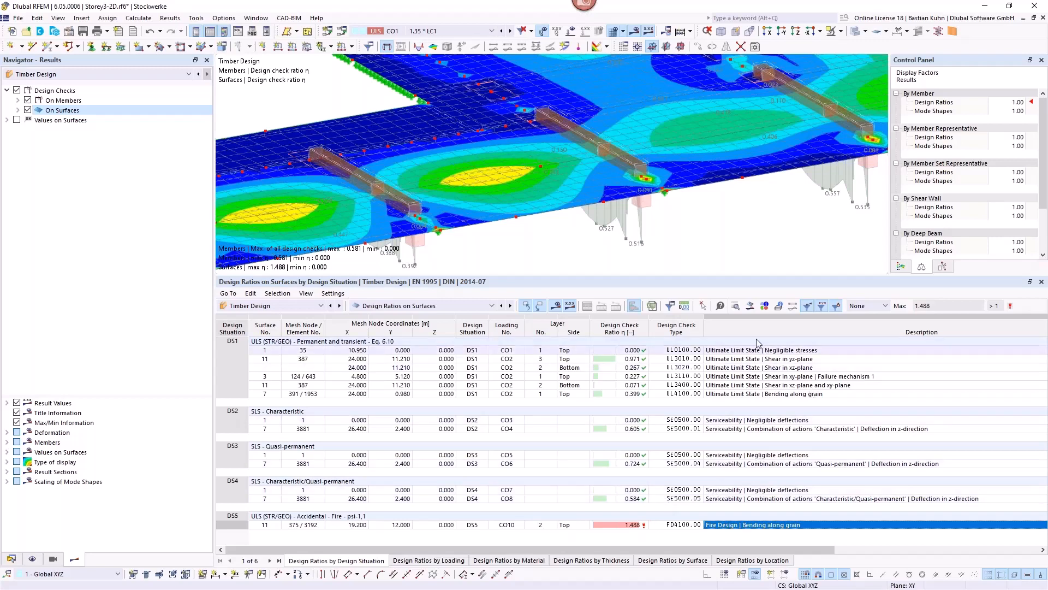
{"action": "scroll", "coordinate": [667, 194], "scroll_direction": "up", "scroll_amount": 5}
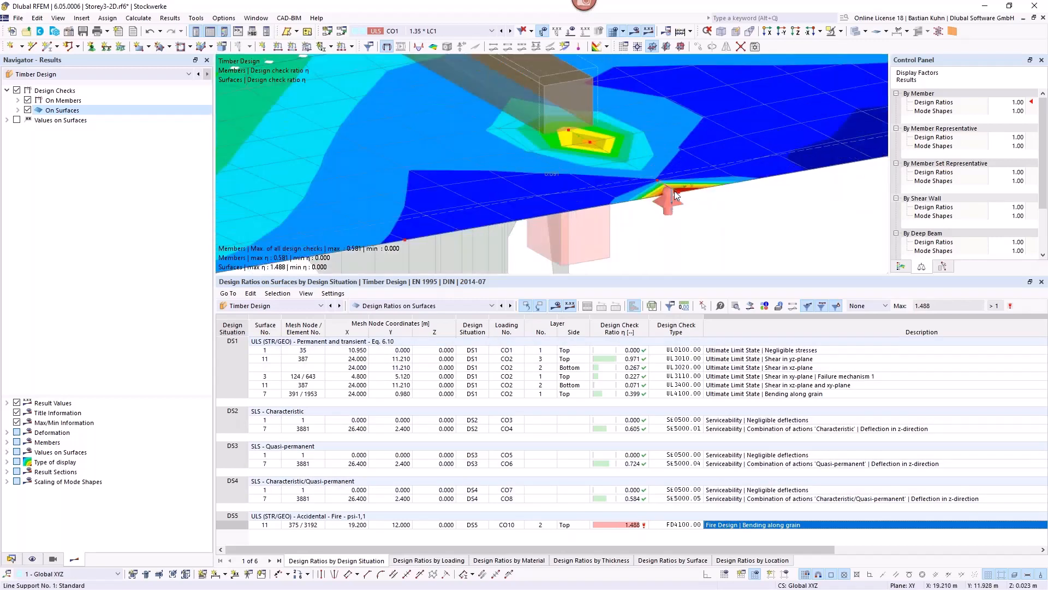
{"action": "scroll", "coordinate": [673, 192], "scroll_direction": "down", "scroll_amount": 5}
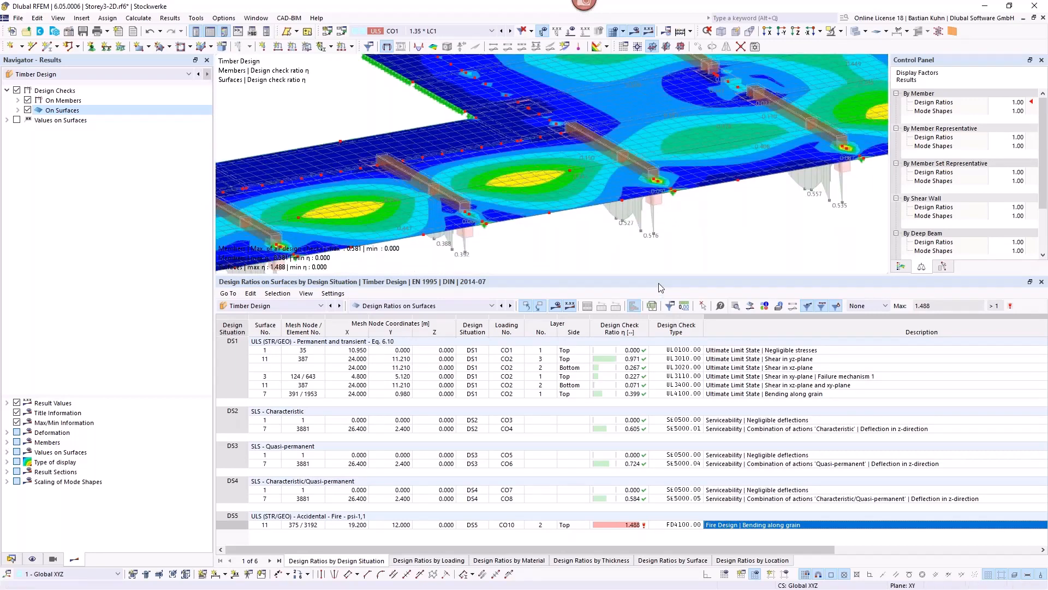
Step: Locate the DS1 surface checks for shear in yz-plane and bending along grain in the model
{"action": "left_click", "coordinate": [749, 362]}
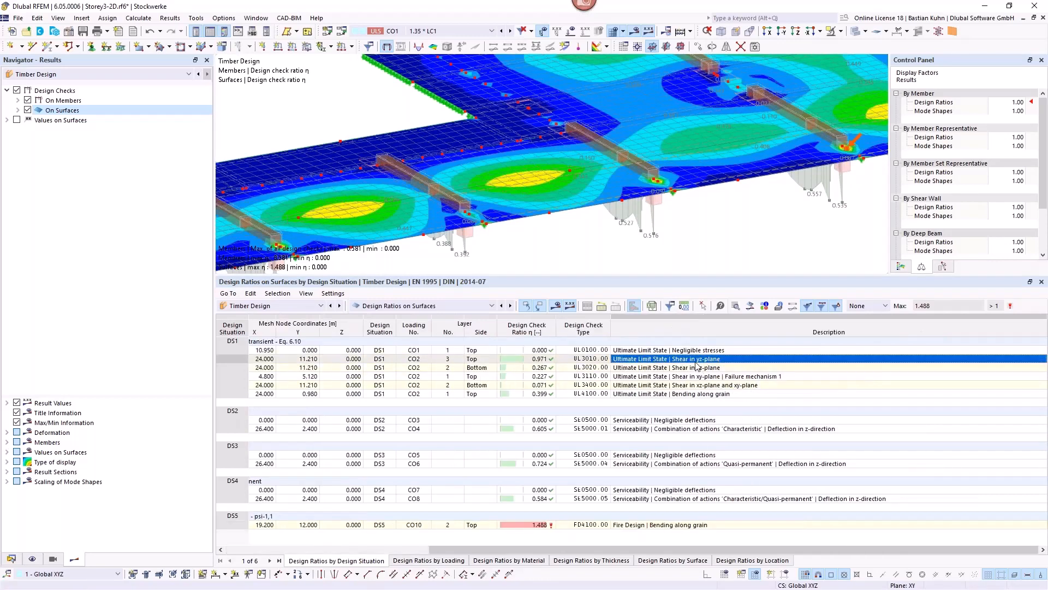
{"action": "left_click", "coordinate": [696, 395]}
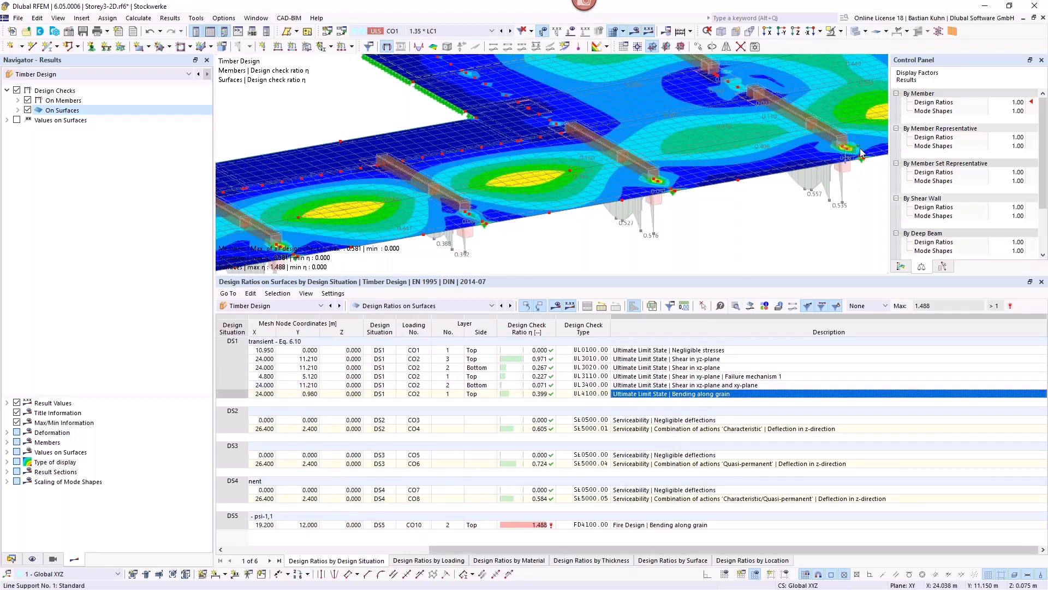
{"action": "scroll", "coordinate": [848, 152], "scroll_direction": "up", "scroll_amount": 2}
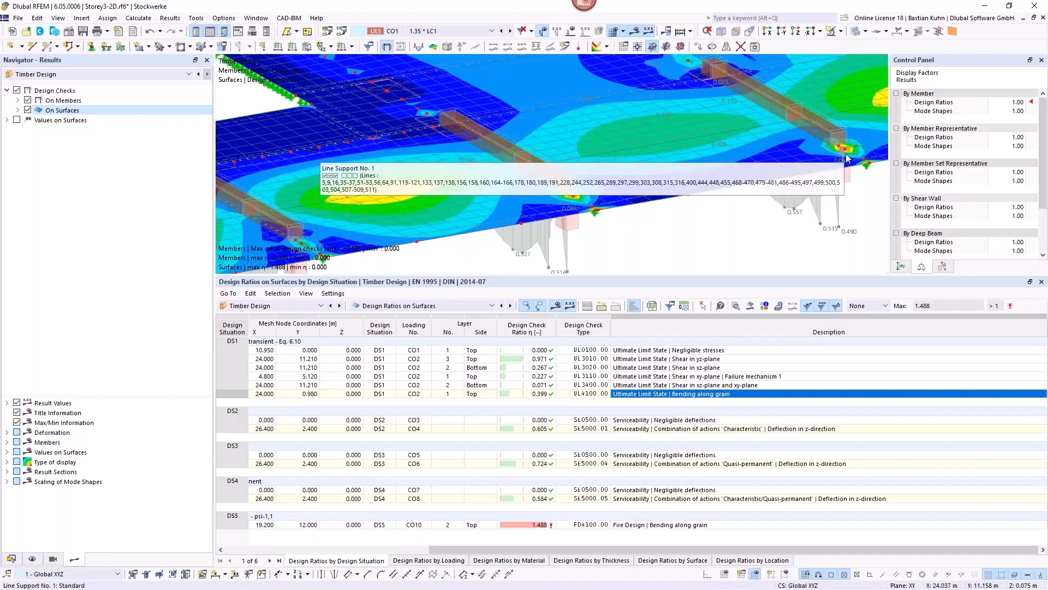
Step: Examine the result diagrams through the layers for the DS1 bending check, showing design ratio and stresses along grain
{"action": "left_click", "coordinate": [751, 306]}
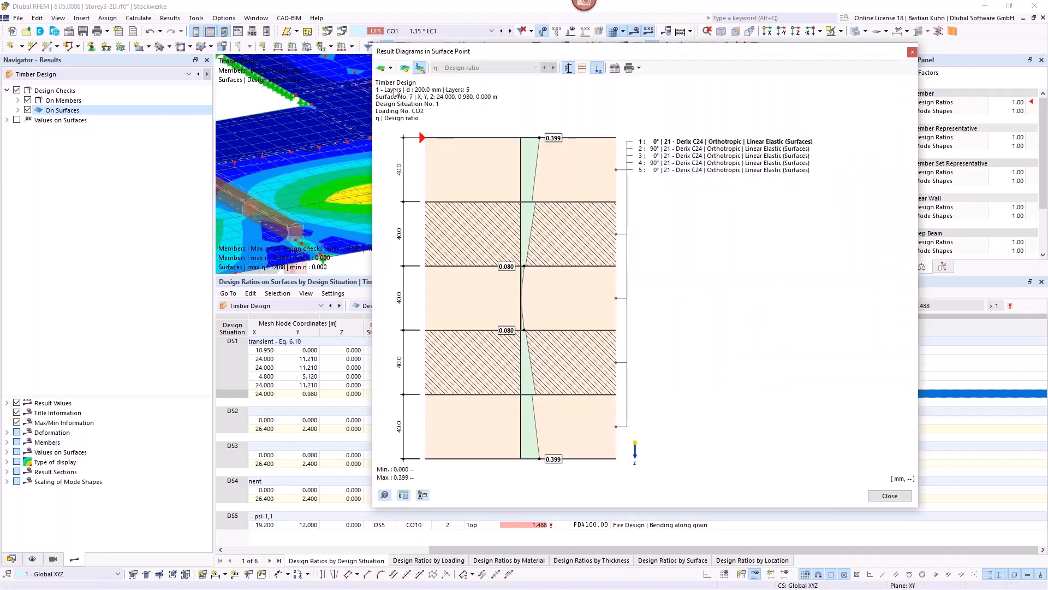
{"action": "left_click", "coordinate": [392, 69]}
{"action": "left_click", "coordinate": [405, 97]}
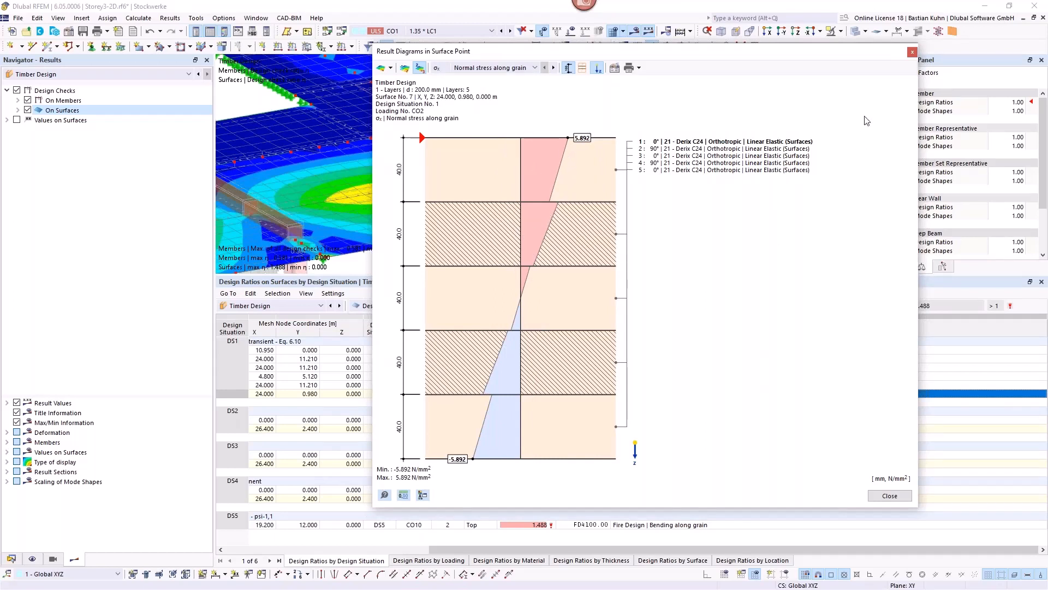
{"action": "left_click", "coordinate": [913, 53]}
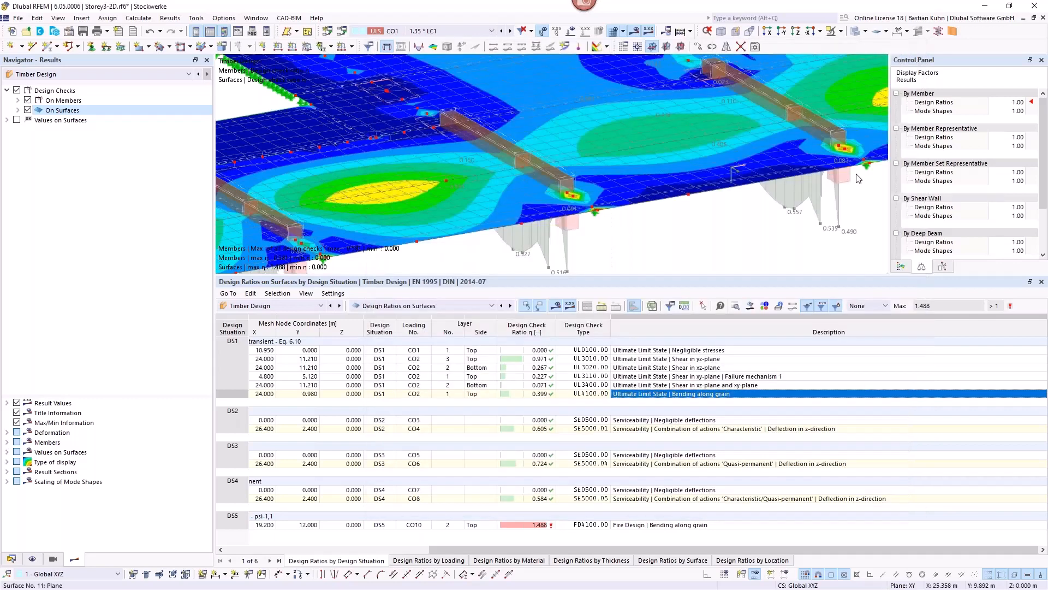
Step: Review the Characteristic deflection check and examine the details of the SE5000.04 Quasi-permanent deflection check on surfaces
{"action": "left_click", "coordinate": [600, 429]}
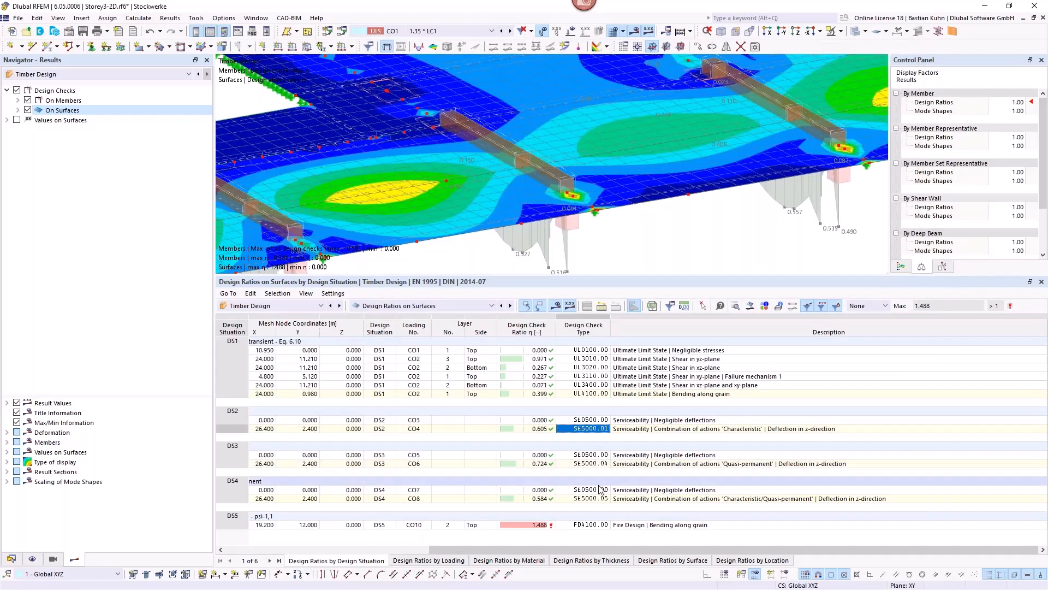
{"action": "left_click", "coordinate": [670, 466]}
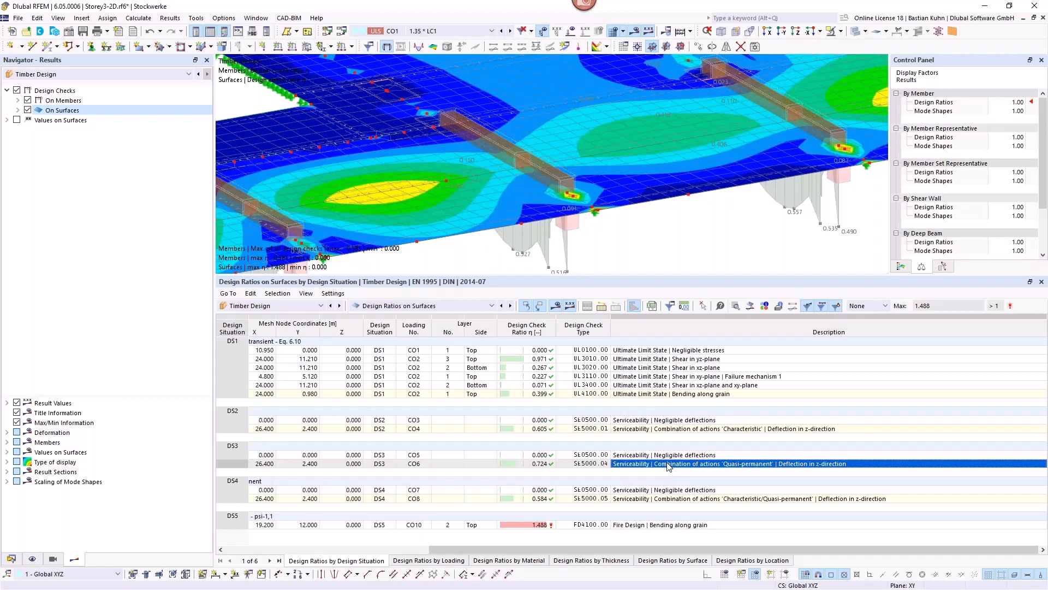
{"action": "double_click", "coordinate": [670, 465]}
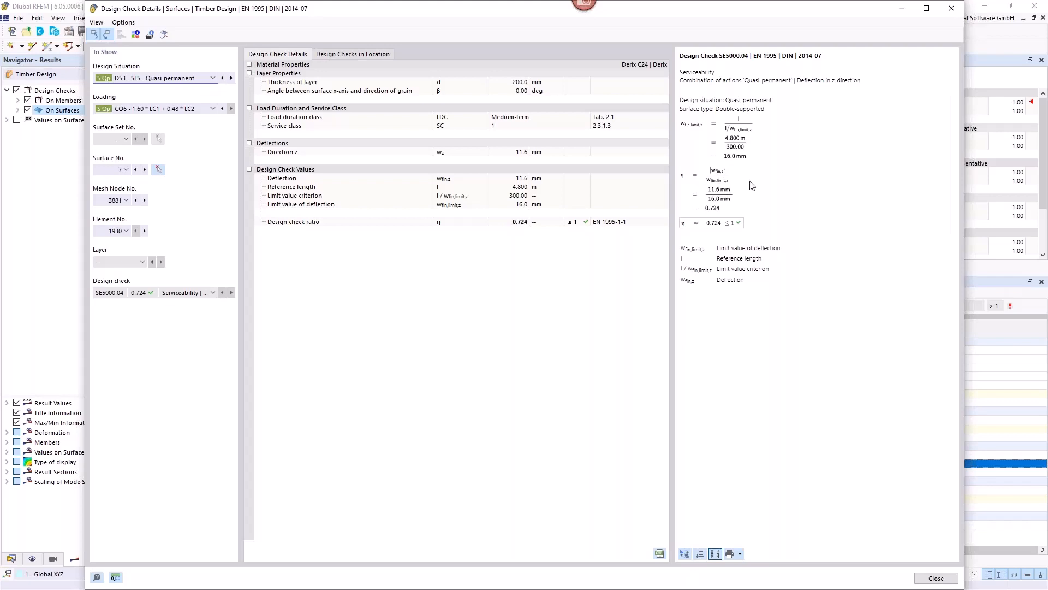
{"action": "left_click", "coordinate": [951, 8]}
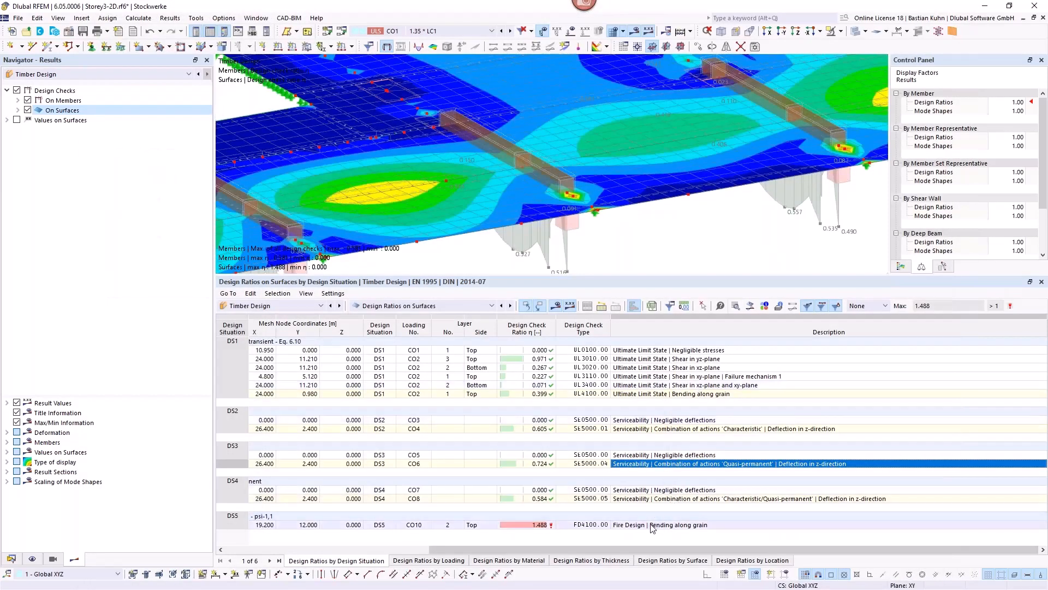
Step: Examine the layer diagrams of the DS5 fire bending check, switching from design ratio to normal stress along grain
{"action": "left_click", "coordinate": [653, 525]}
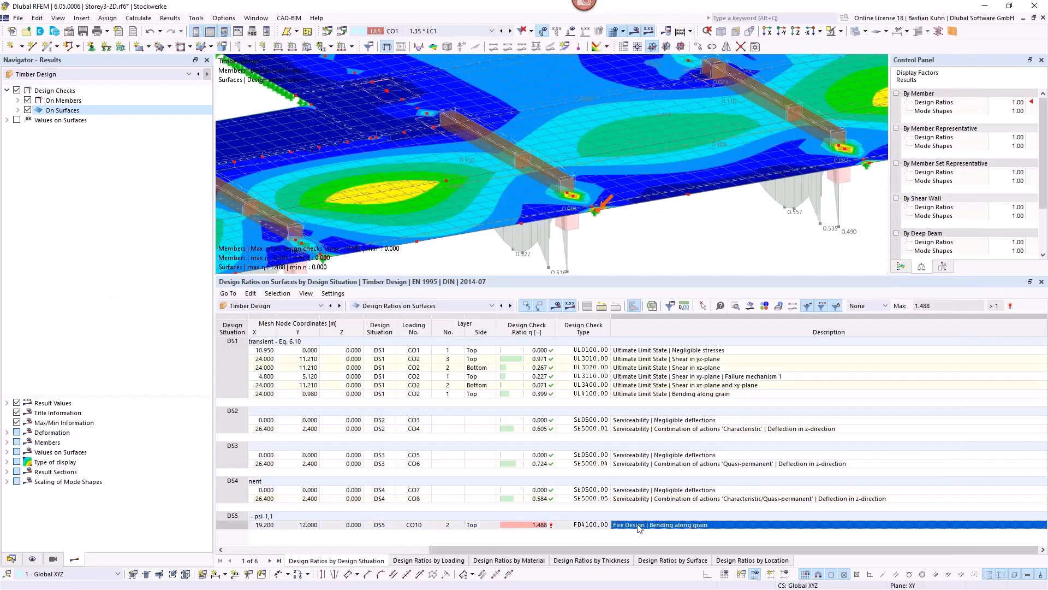
{"action": "left_click", "coordinate": [751, 307]}
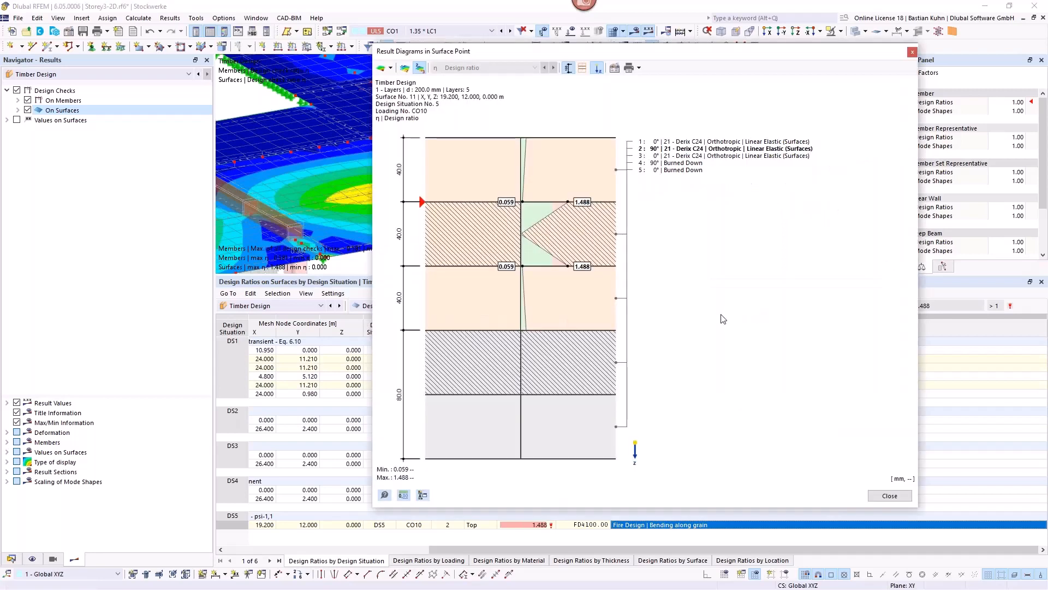
{"action": "left_click", "coordinate": [391, 69]}
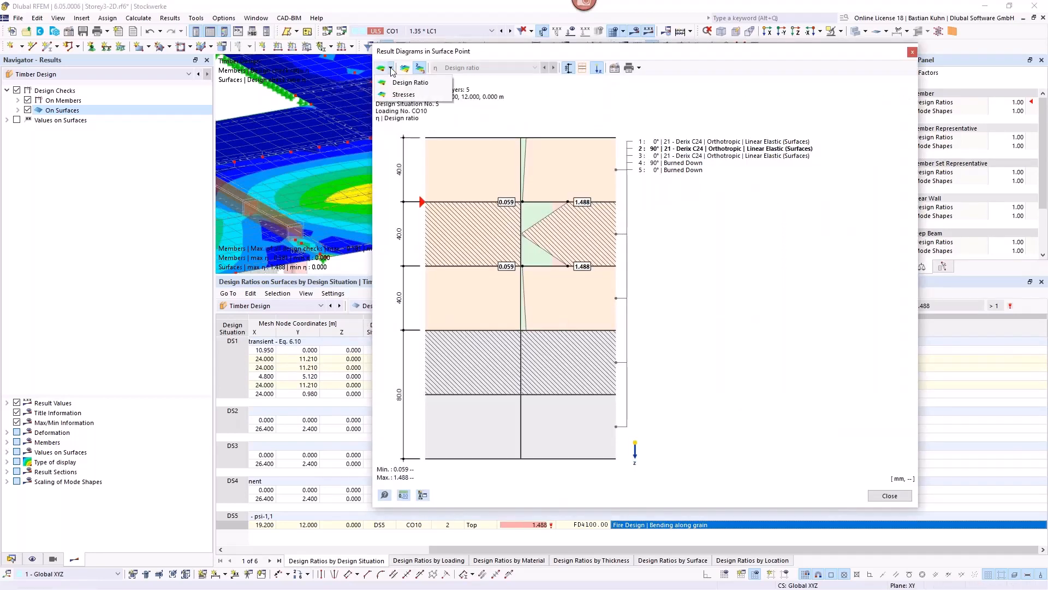
{"action": "left_click", "coordinate": [395, 109]}
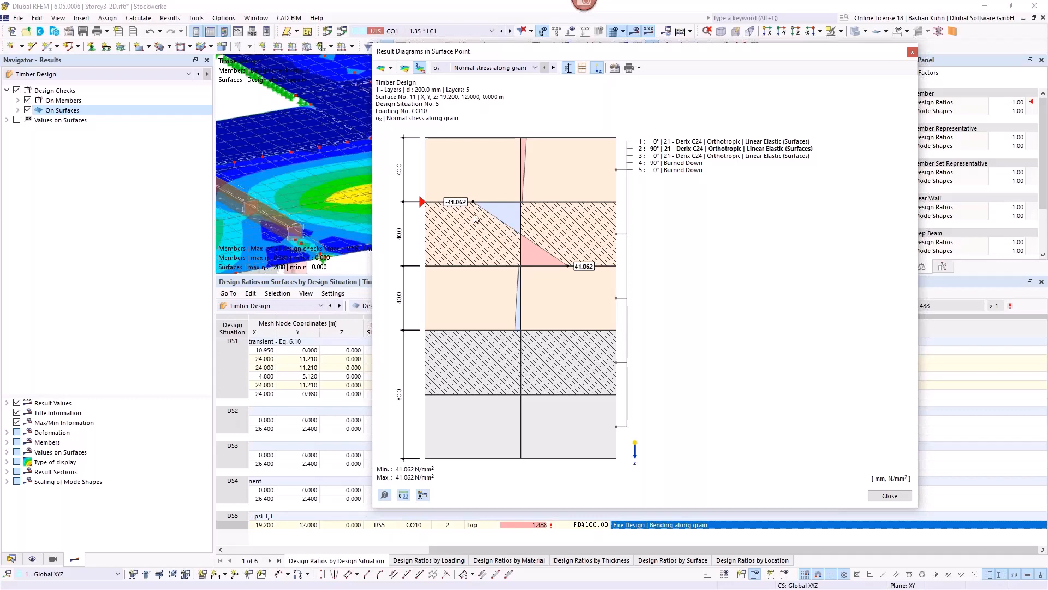
{"action": "left_click_drag", "start_coordinate": [665, 54], "coordinate": [615, 266]}
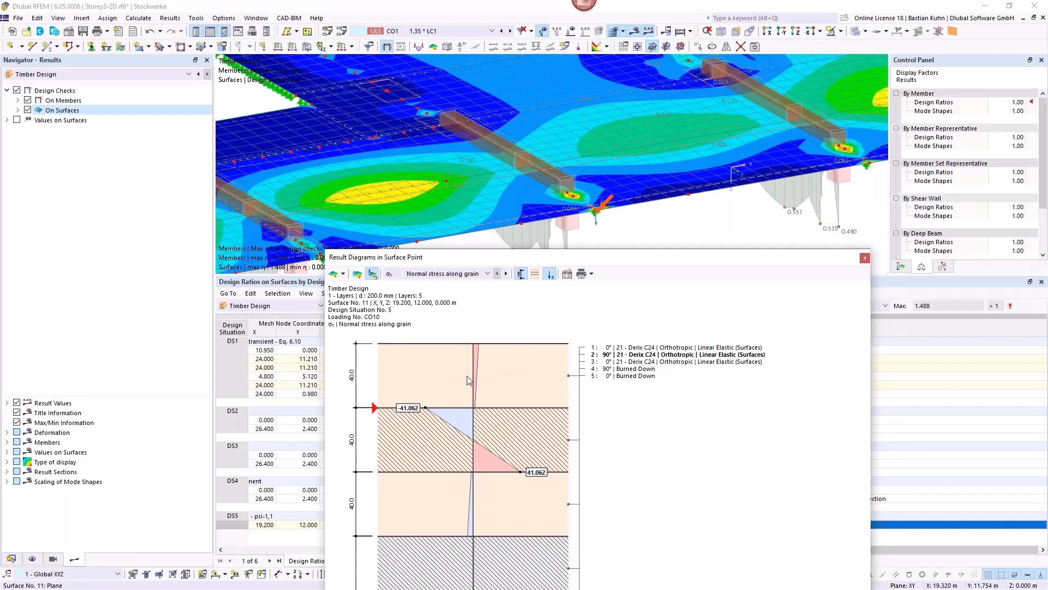
{"action": "left_click_drag", "start_coordinate": [585, 258], "coordinate": [644, 79]}
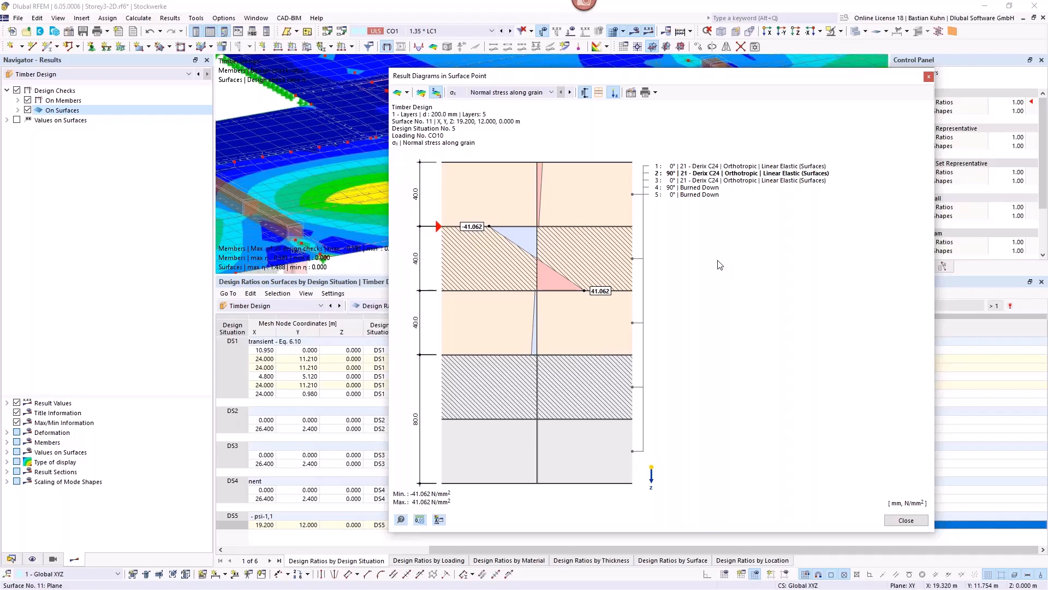
{"action": "left_click", "coordinate": [929, 77]}
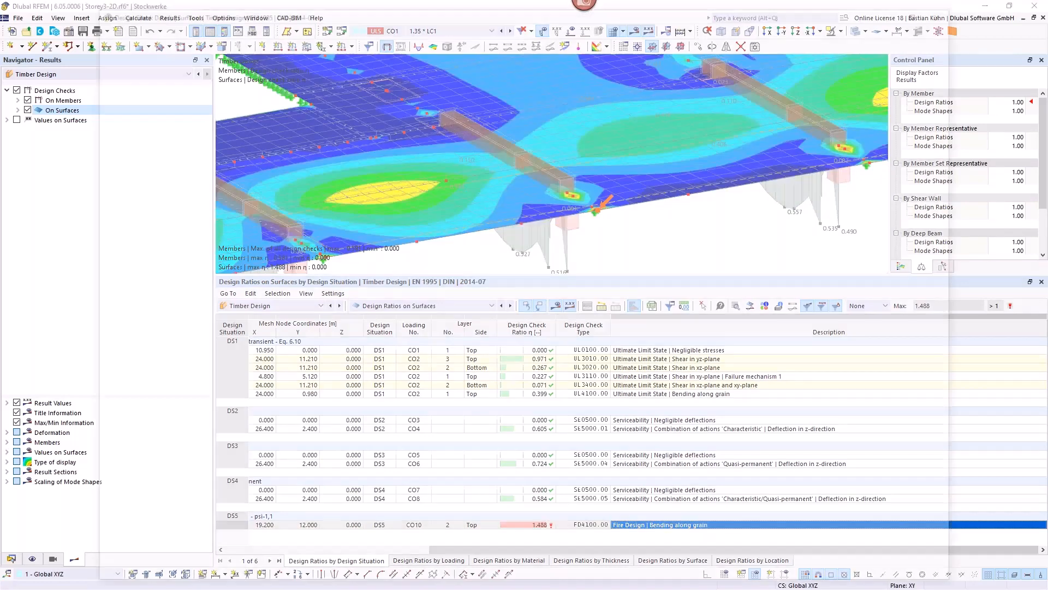
Step: Examine the FD4100 fire design check details, including the charring depth and charring from the bottom side for layers 5 and 4
{"action": "double_click", "coordinate": [703, 525]}
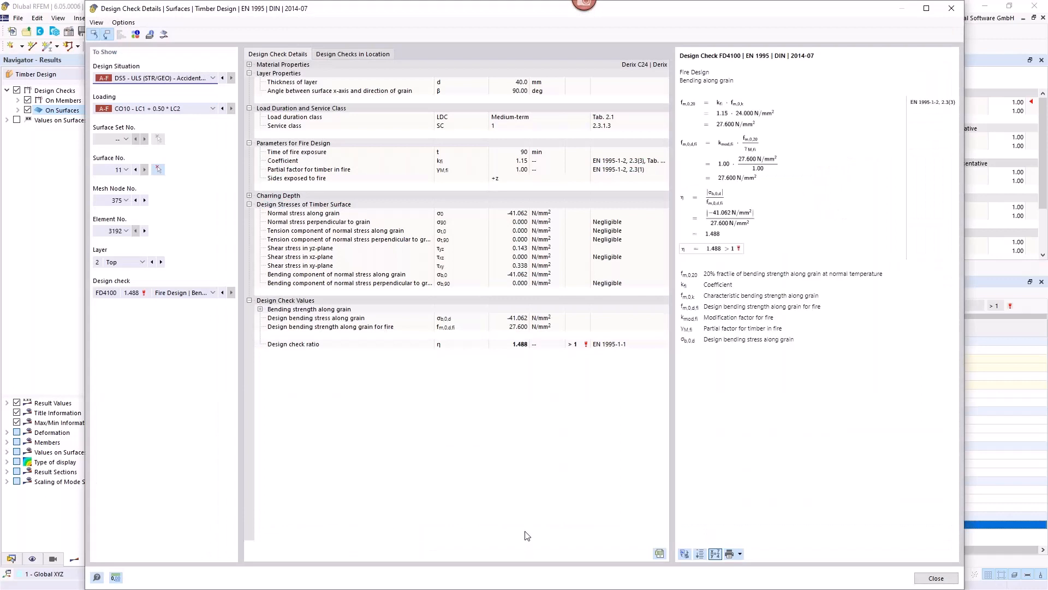
{"action": "left_click", "coordinate": [251, 197]}
{"action": "left_click", "coordinate": [249, 196]}
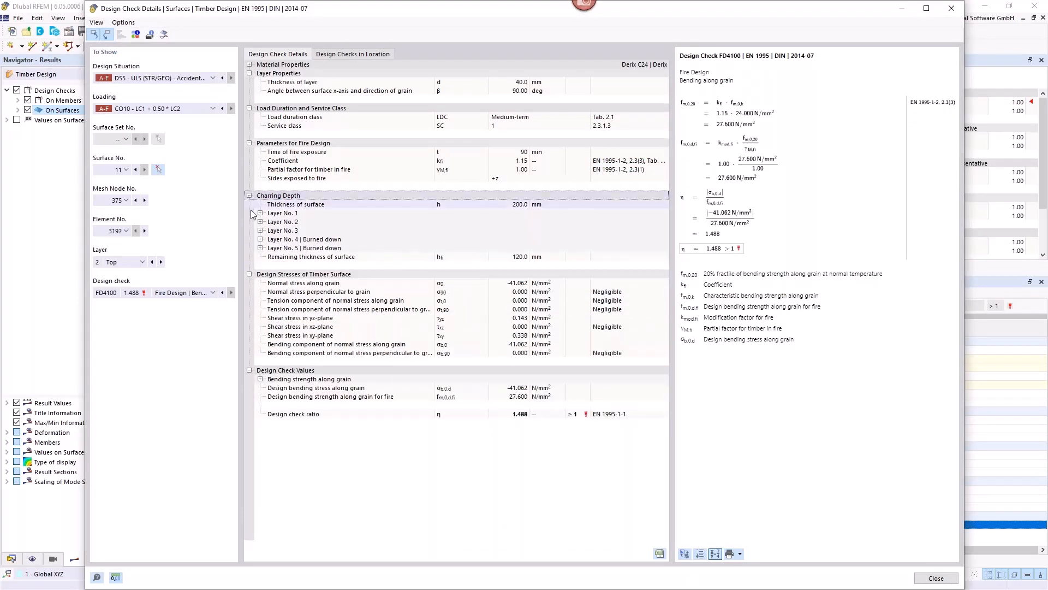
{"action": "left_click", "coordinate": [260, 248]}
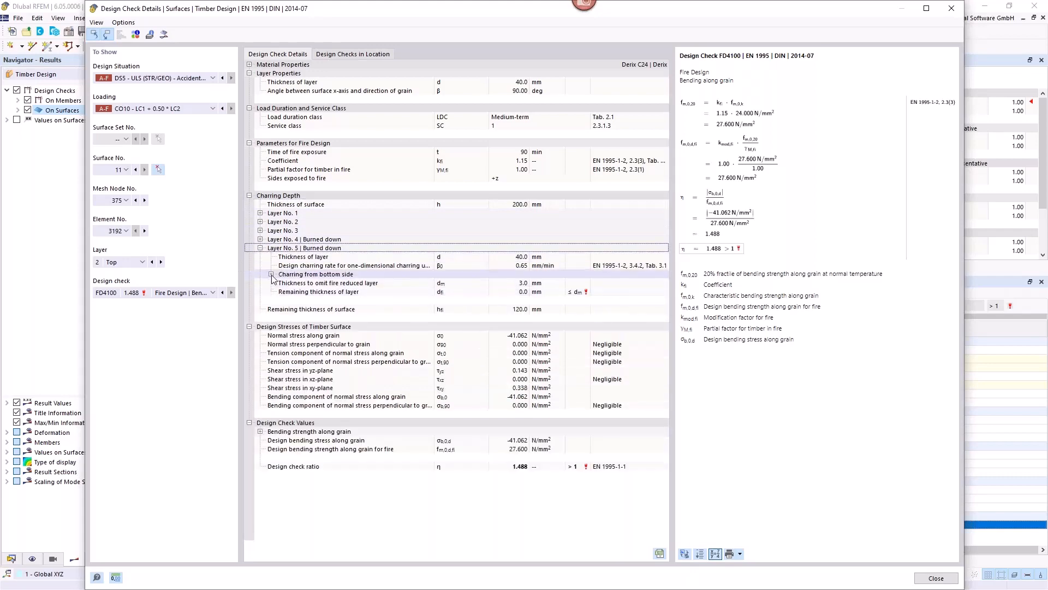
{"action": "left_click", "coordinate": [270, 274]}
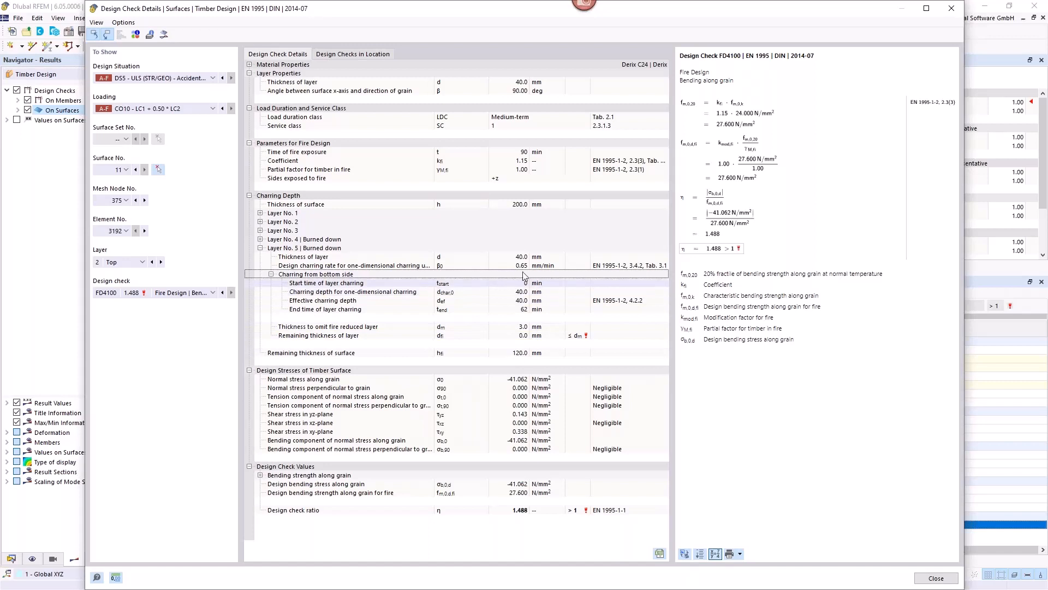
{"action": "left_click", "coordinate": [261, 240]}
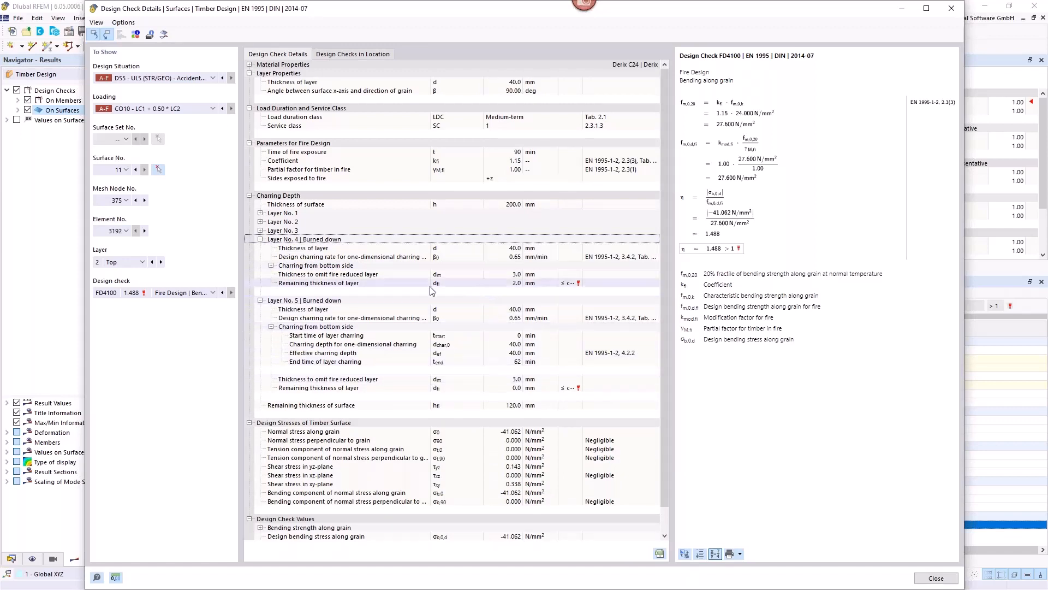
{"action": "left_click", "coordinate": [398, 284]}
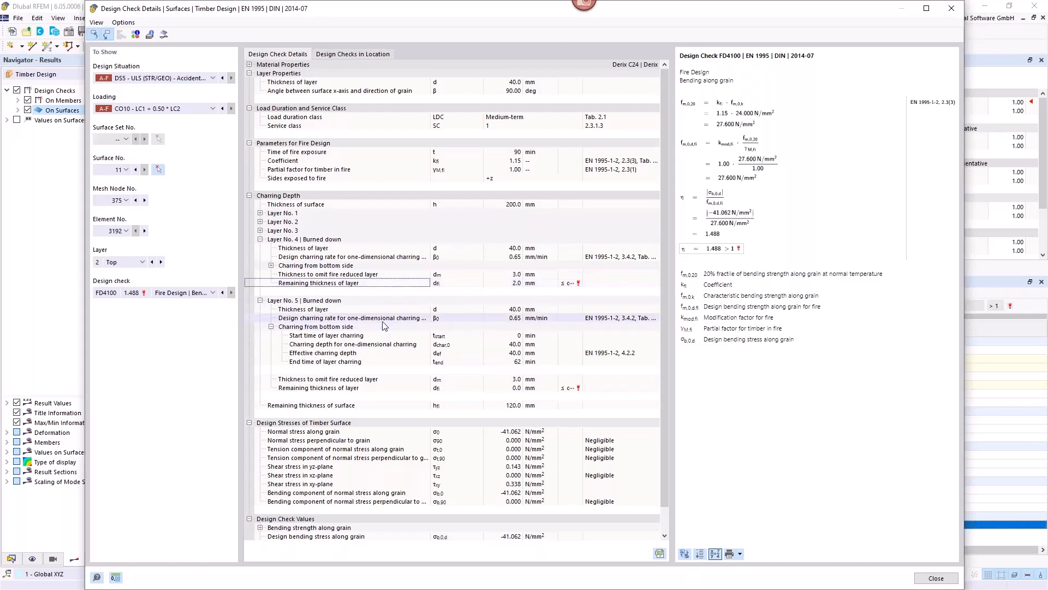
{"action": "left_click", "coordinate": [271, 266]}
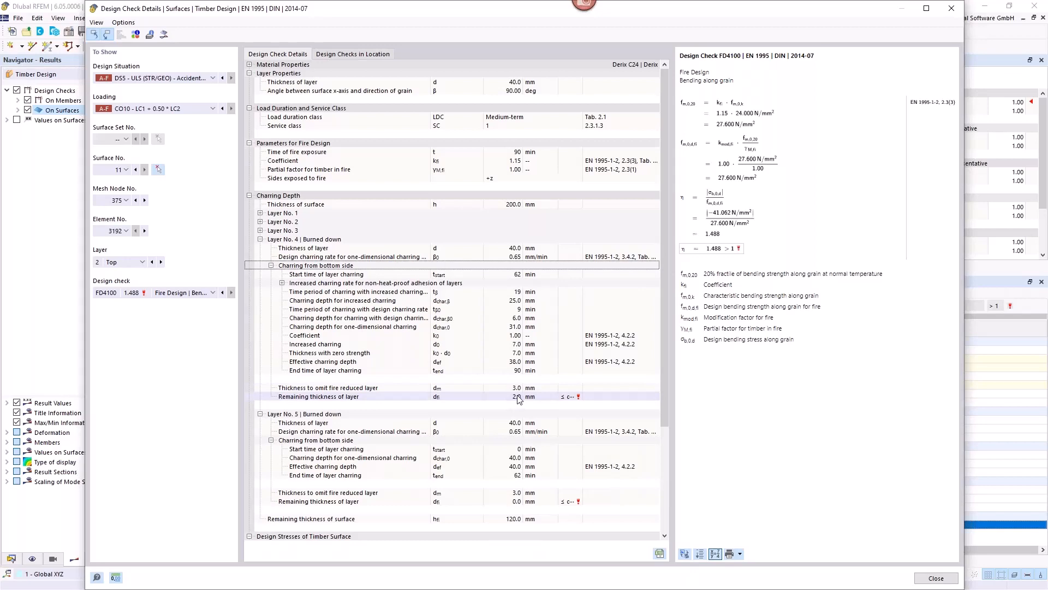
{"action": "left_click", "coordinate": [950, 8]}
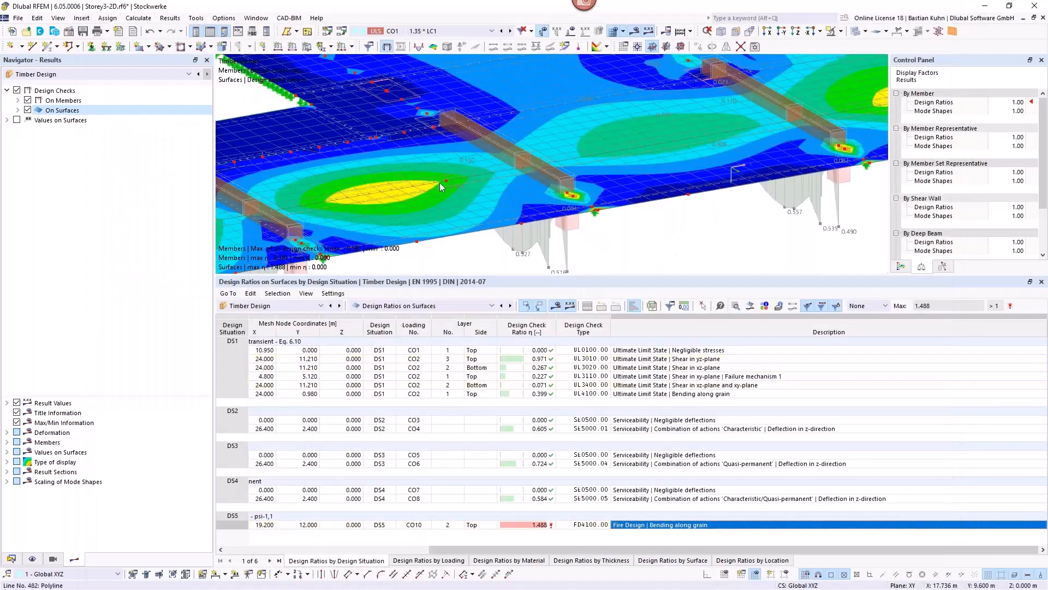
Step: Set the Standard fire resistance configuration for surfaces to heat-proof adhesion of cross-laminated timber layers, accepting deletion of the affected results
{"action": "left_click", "coordinate": [10, 559]}
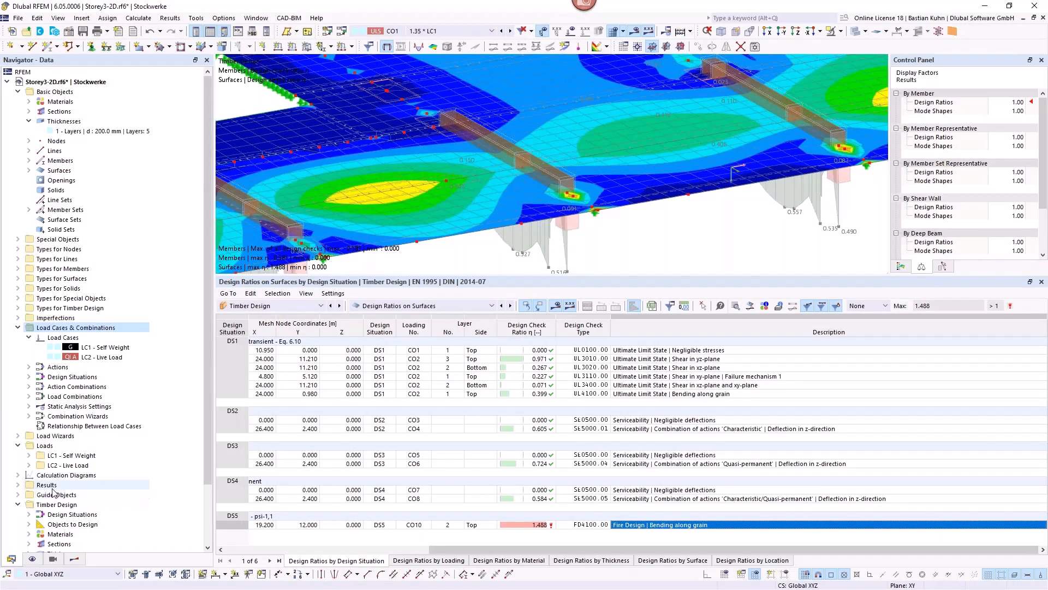
{"action": "scroll", "coordinate": [53, 493], "scroll_direction": "down", "scroll_amount": 3}
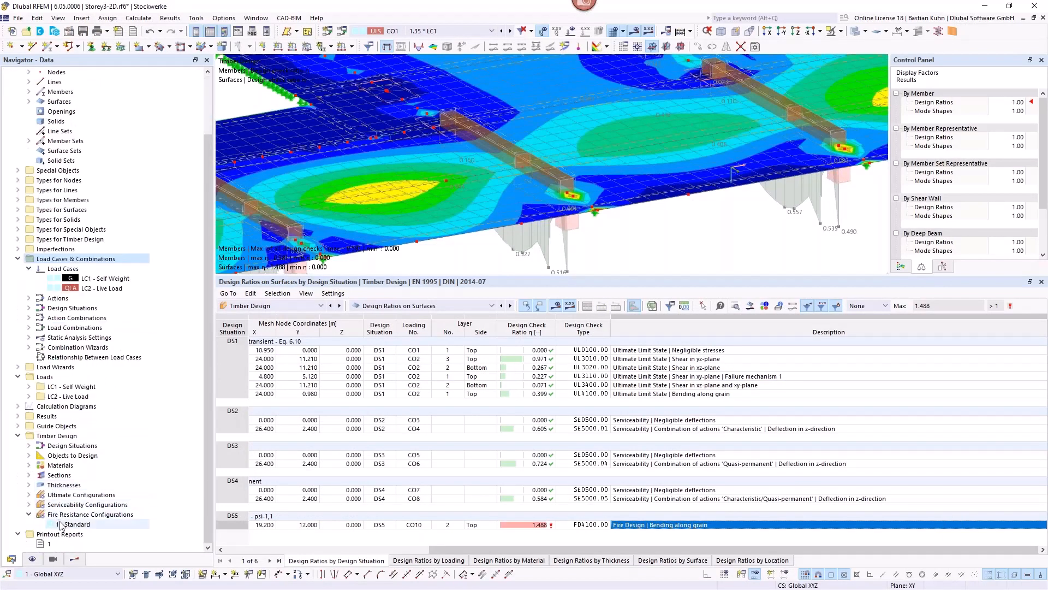
{"action": "double_click", "coordinate": [71, 524]}
{"action": "left_click", "coordinate": [337, 85]}
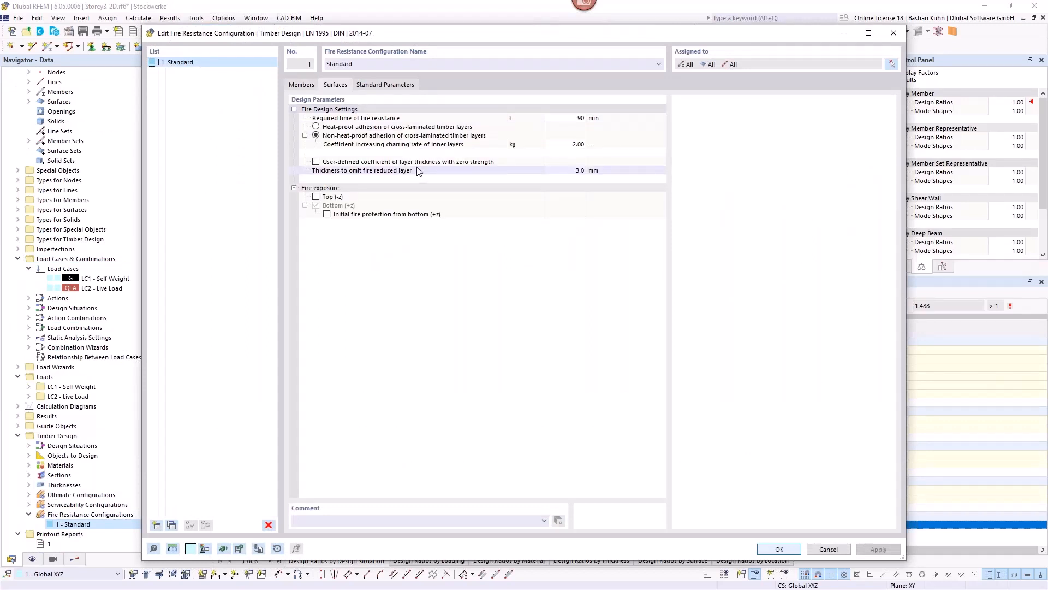
{"action": "left_click", "coordinate": [316, 127]}
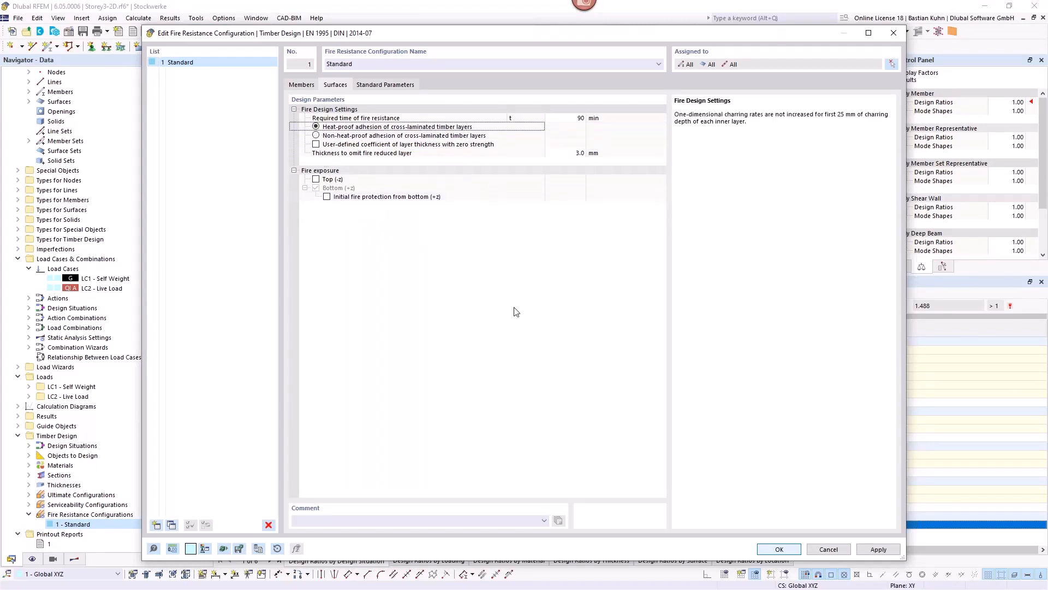
{"action": "left_click", "coordinate": [779, 549]}
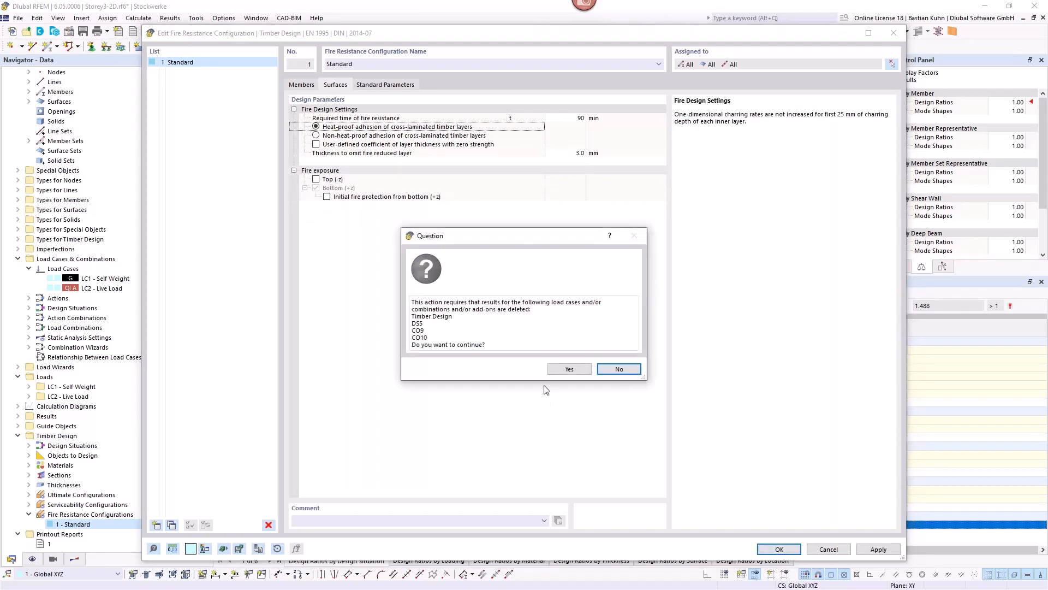
{"action": "left_click", "coordinate": [563, 371]}
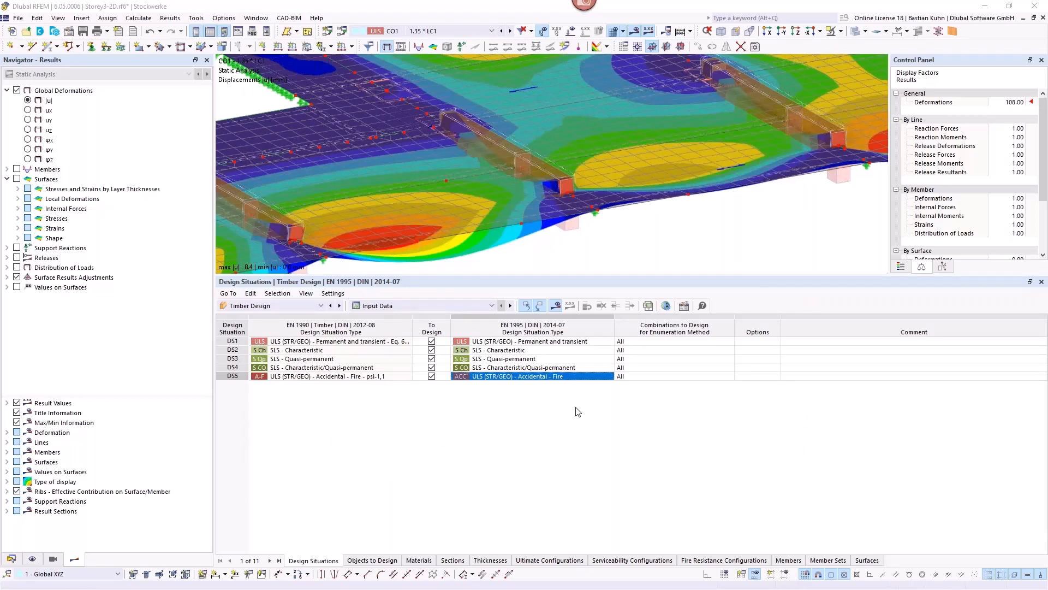
Step: Review the recalculated timber design ratios on surfaces, focusing on the DS5 fire check for bending and tension along grain
{"action": "left_click", "coordinate": [493, 306]}
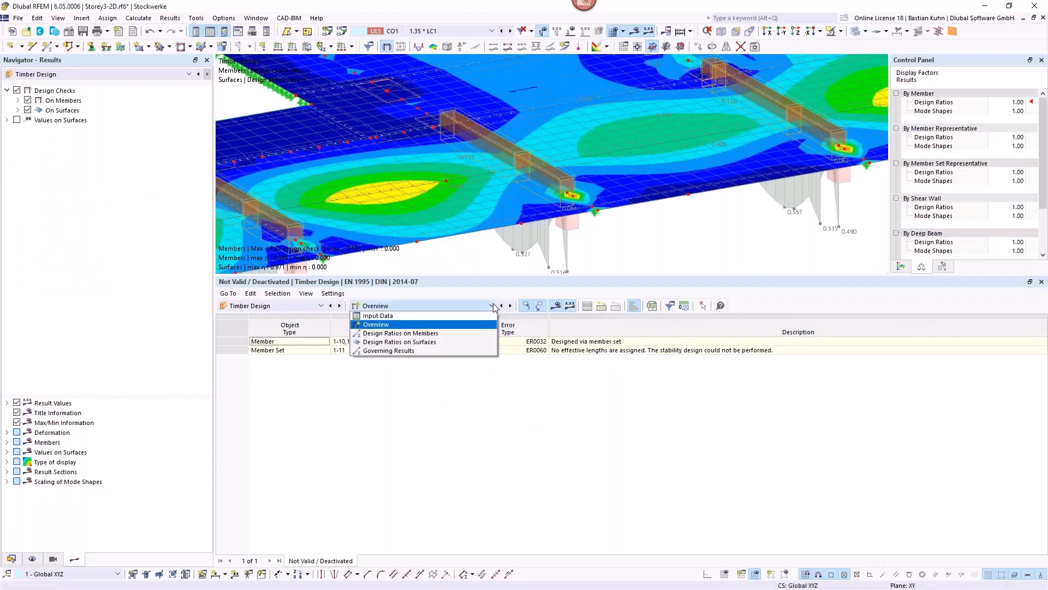
{"action": "left_click", "coordinate": [468, 343]}
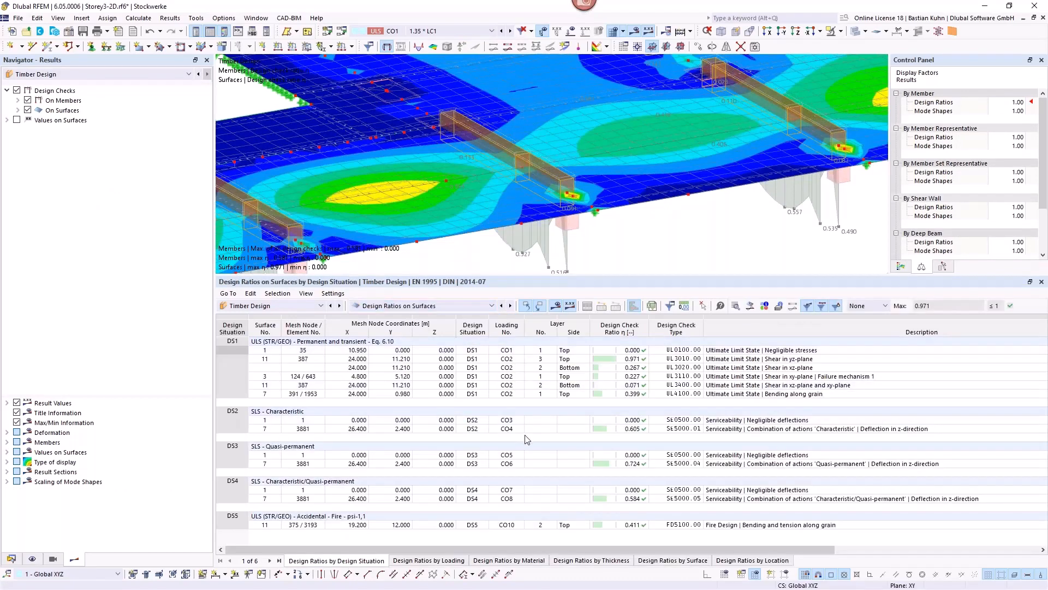
{"action": "left_click", "coordinate": [743, 526]}
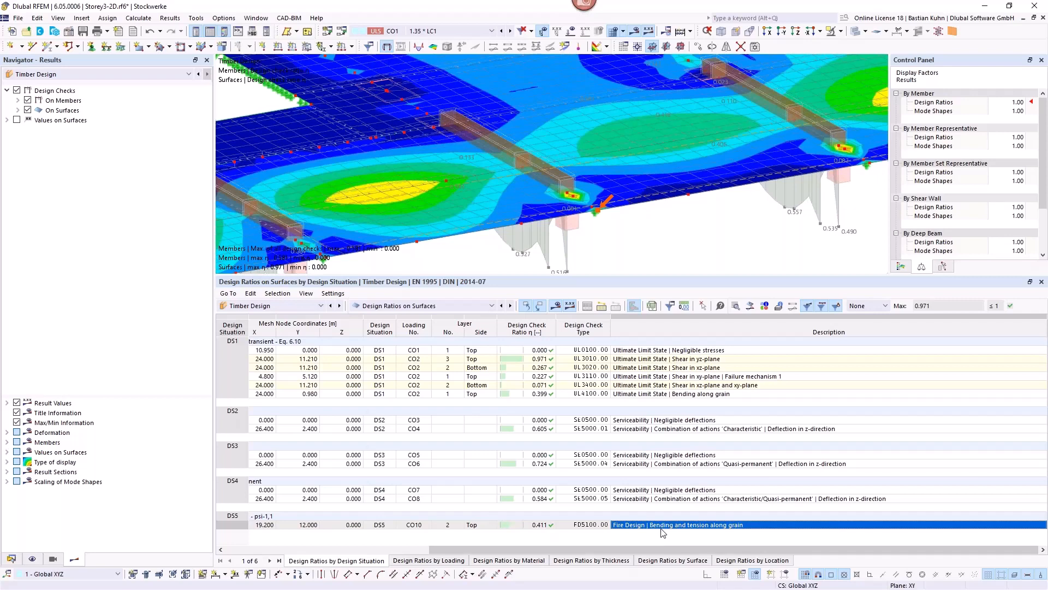
{"action": "left_click_drag", "start_coordinate": [604, 550], "coordinate": [406, 551]}
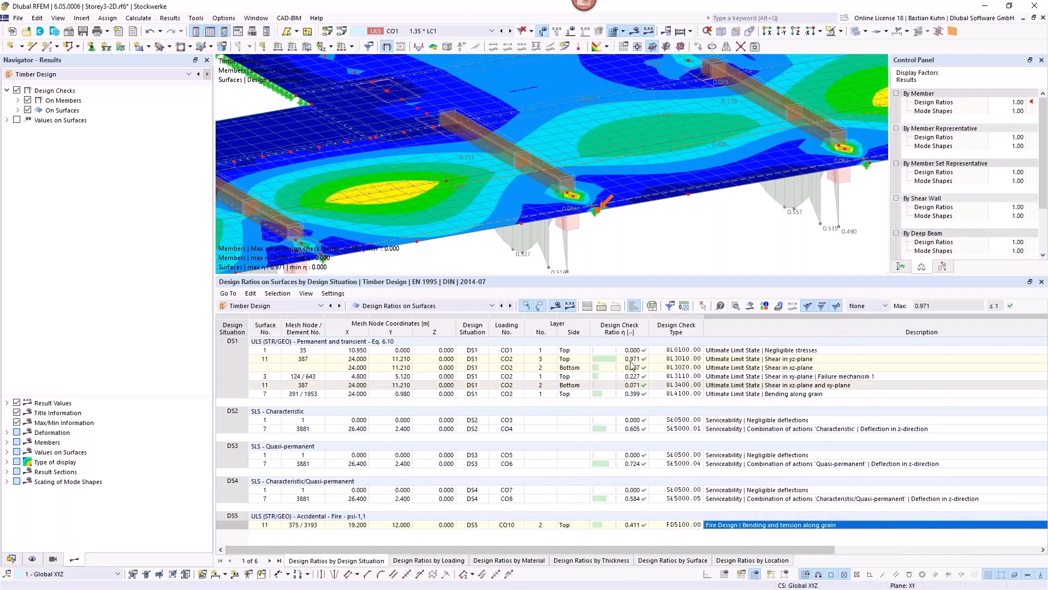
Step: Examine the layer diagrams of the recalculated DS5 fire check on surface 11, switching from design ratio to normal stress along grain
{"action": "left_click", "coordinate": [751, 307]}
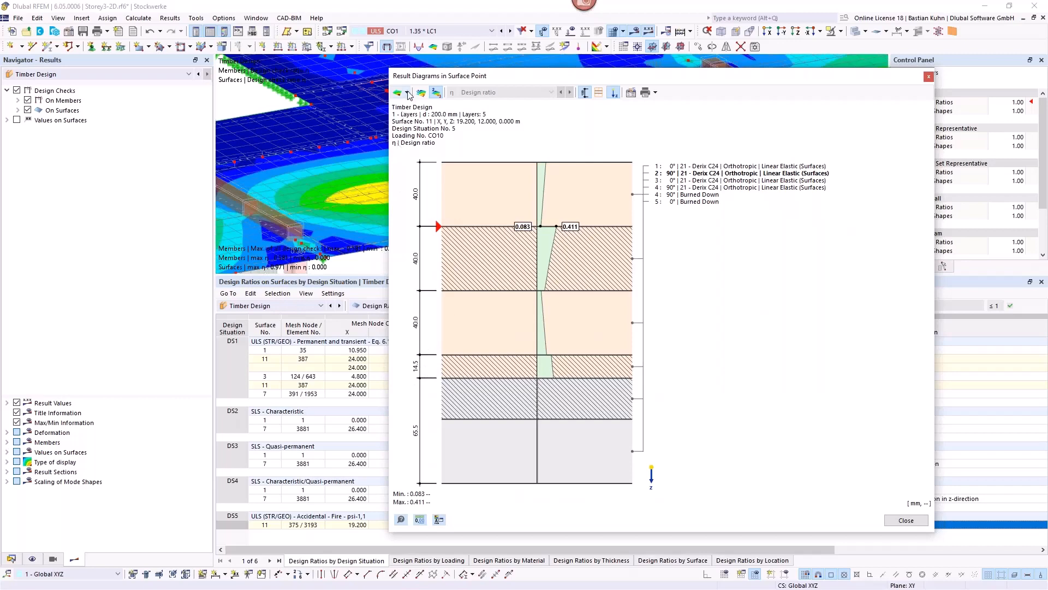
{"action": "left_click", "coordinate": [406, 93]}
{"action": "left_click", "coordinate": [411, 108]}
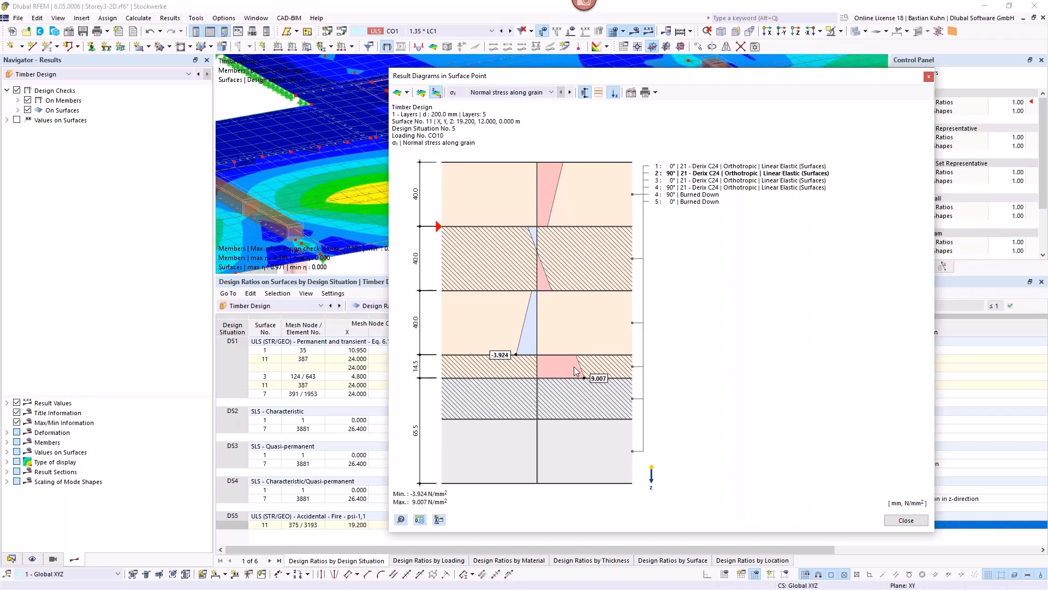
{"action": "left_click", "coordinate": [928, 78]}
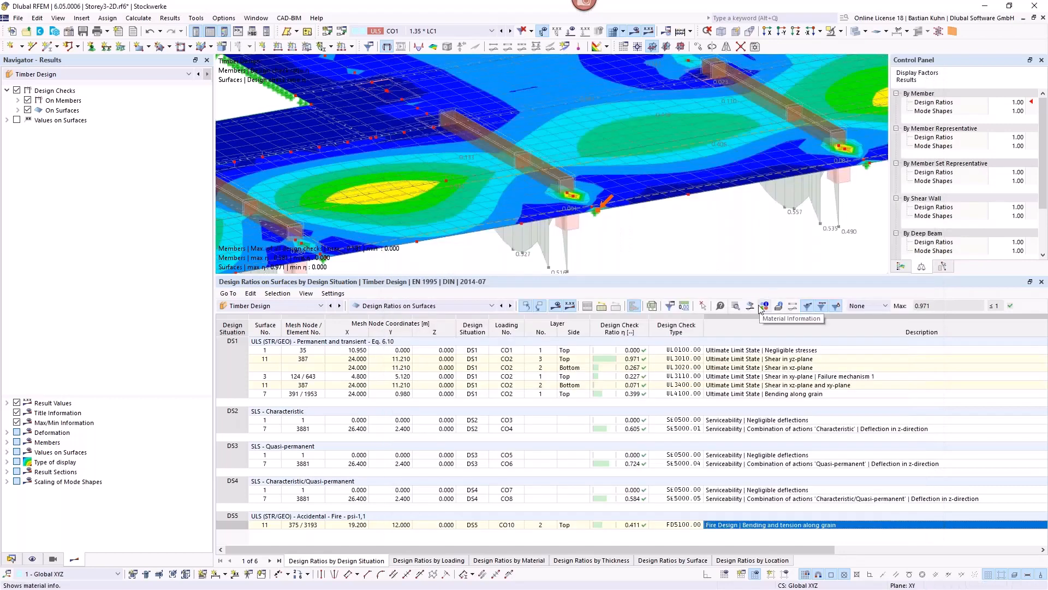
Step: Examine the FD5100 fire design check details, including the charring depth of layers 5 and 4
{"action": "double_click", "coordinate": [792, 526]}
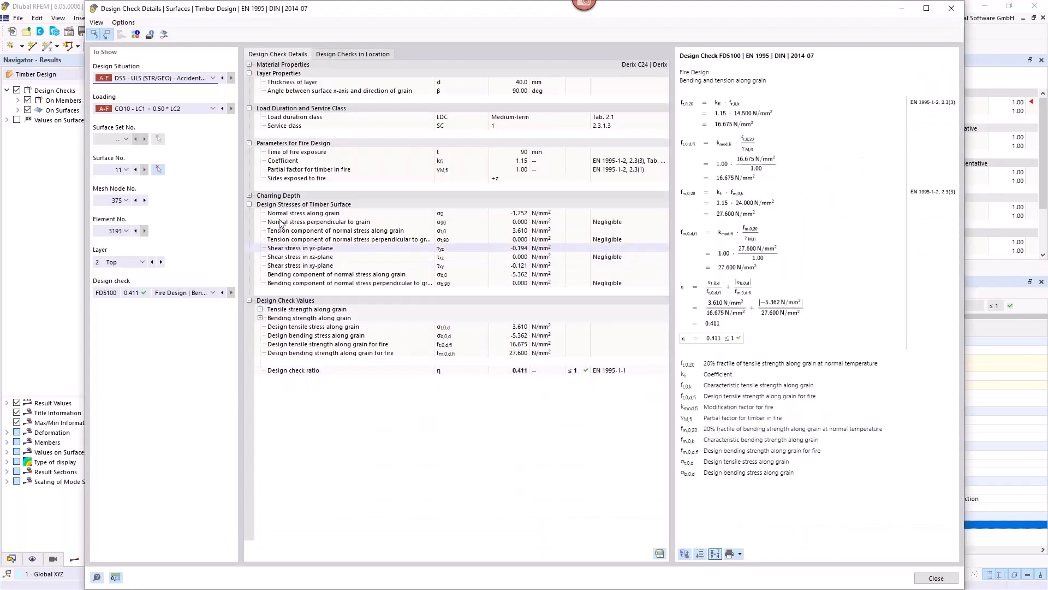
{"action": "left_click", "coordinate": [249, 195]}
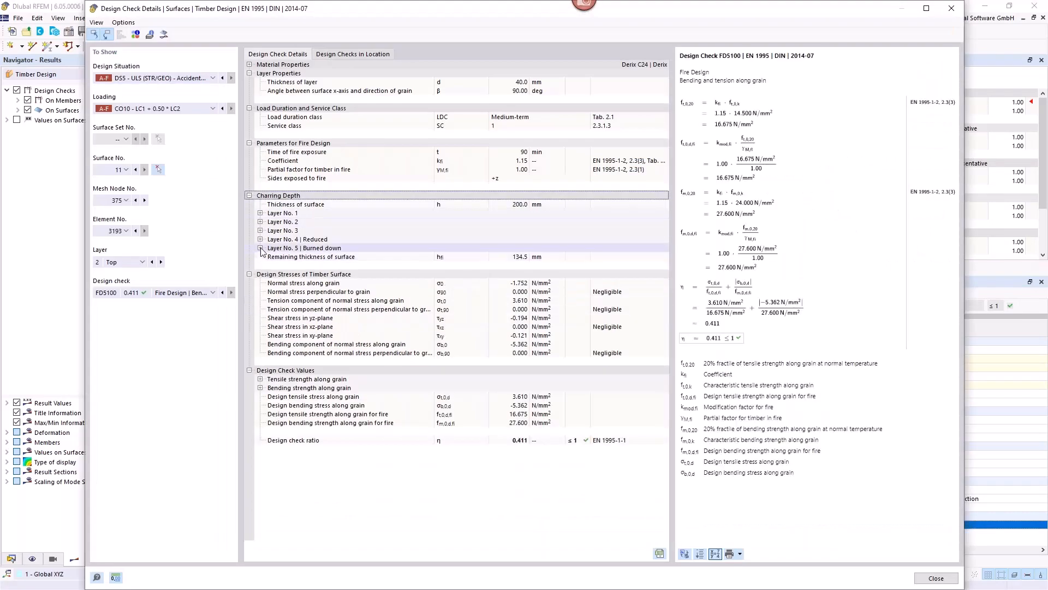
{"action": "left_click", "coordinate": [260, 248]}
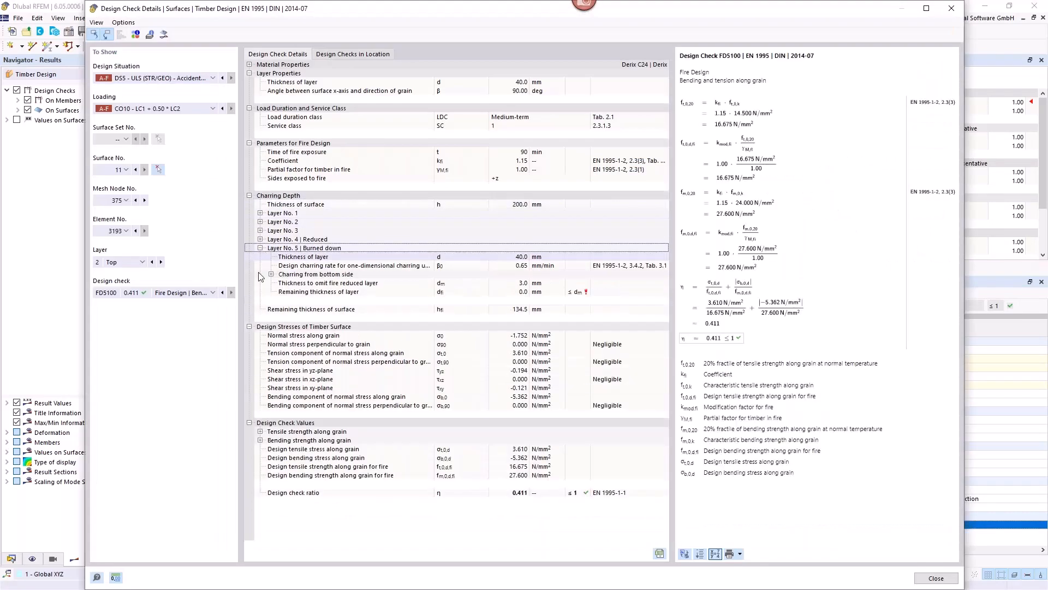
{"action": "left_click", "coordinate": [260, 239]}
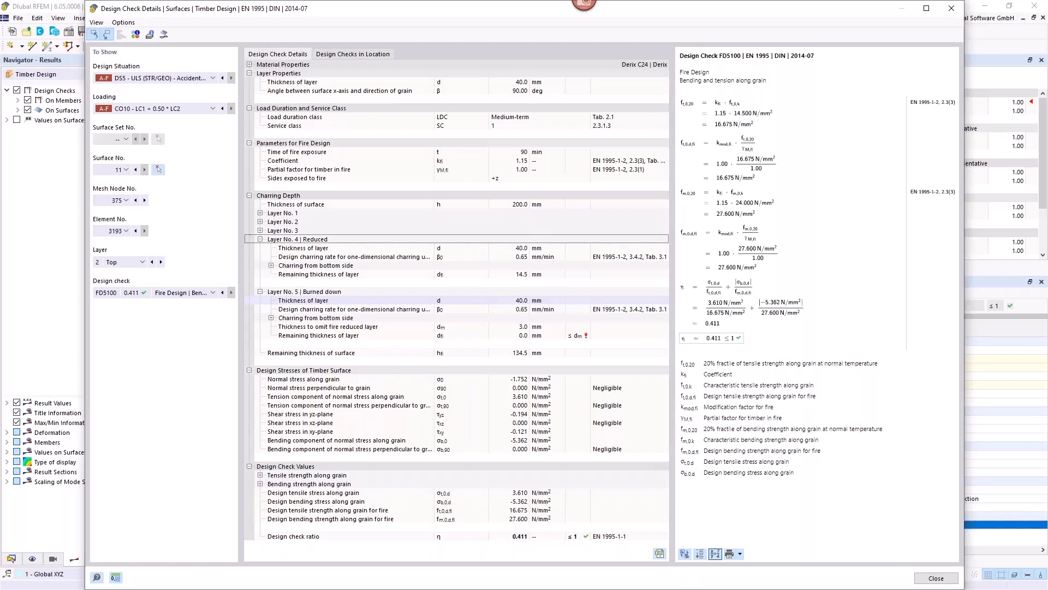
{"action": "left_click", "coordinate": [951, 8]}
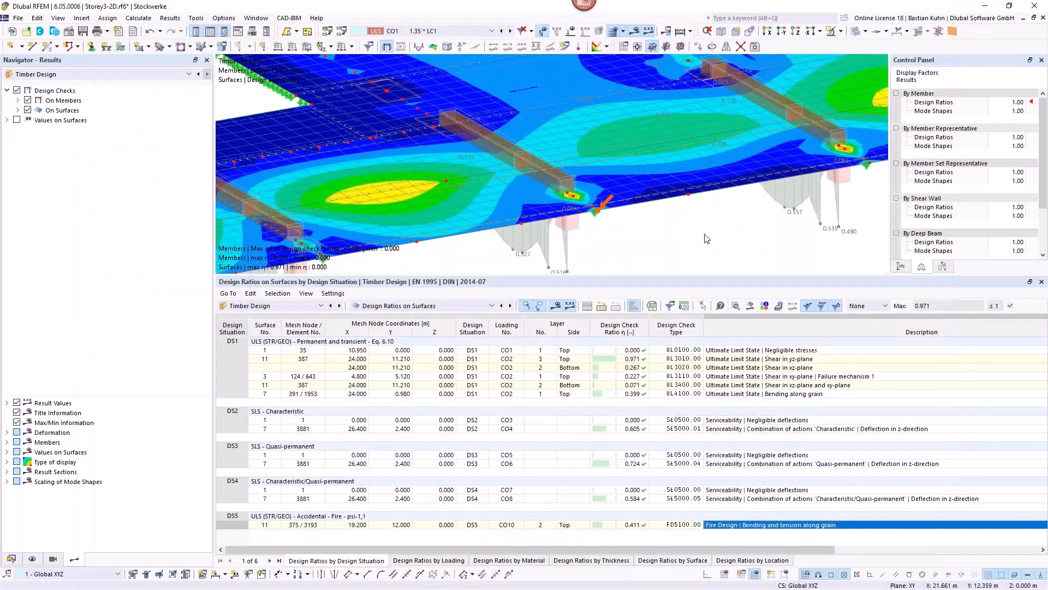
Step: Enlarge the graphics area above the results table and view the design ratios across the whole floor
{"action": "scroll", "coordinate": [699, 223], "scroll_direction": "down", "scroll_amount": 5}
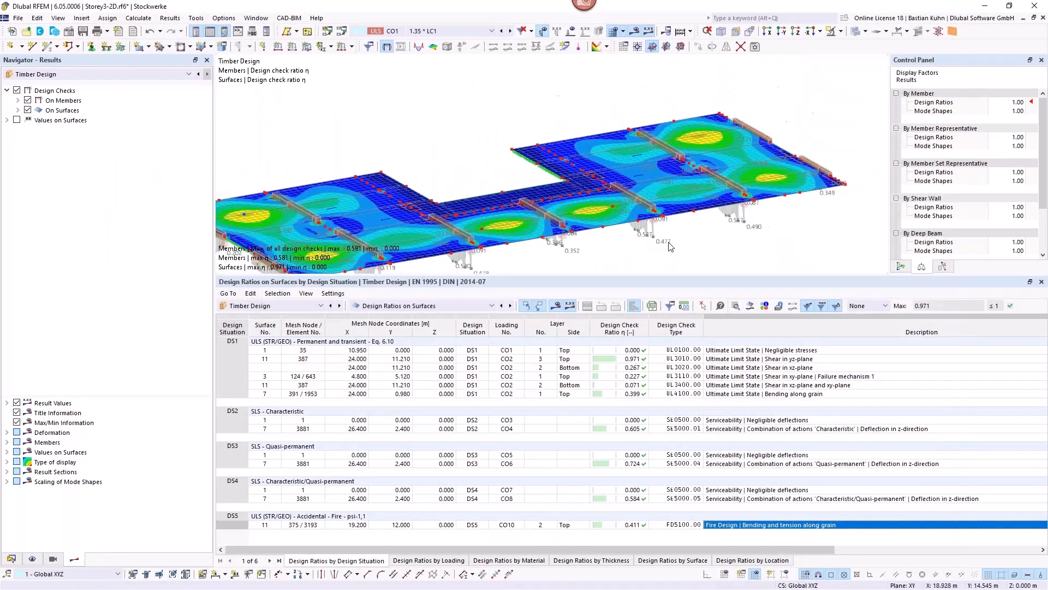
{"action": "middle_click_drag", "start_coordinate": [657, 231], "coordinate": [737, 202]}
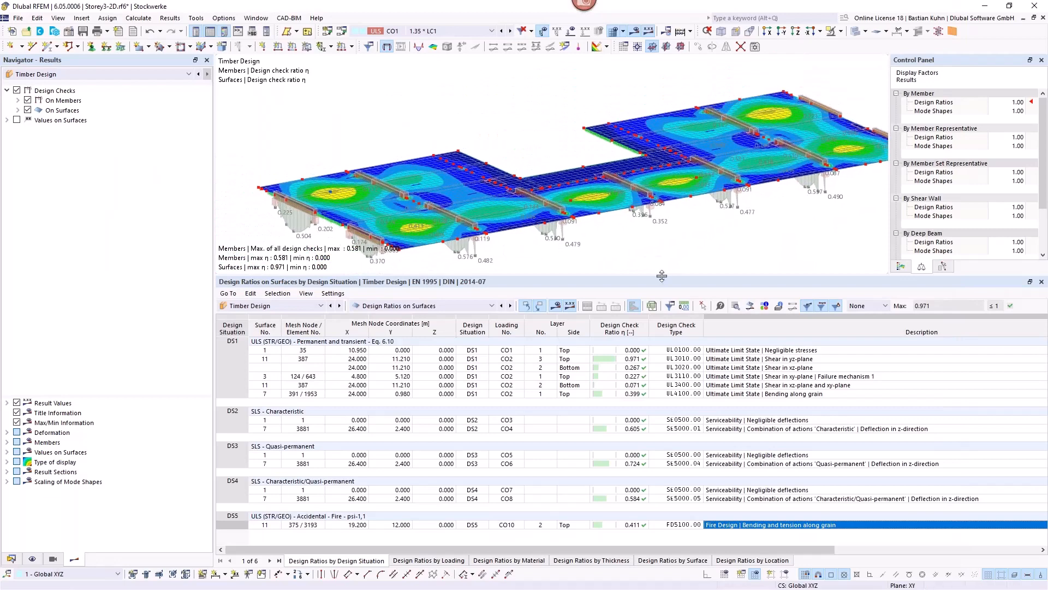
{"action": "left_click_drag", "start_coordinate": [663, 276], "coordinate": [660, 374]}
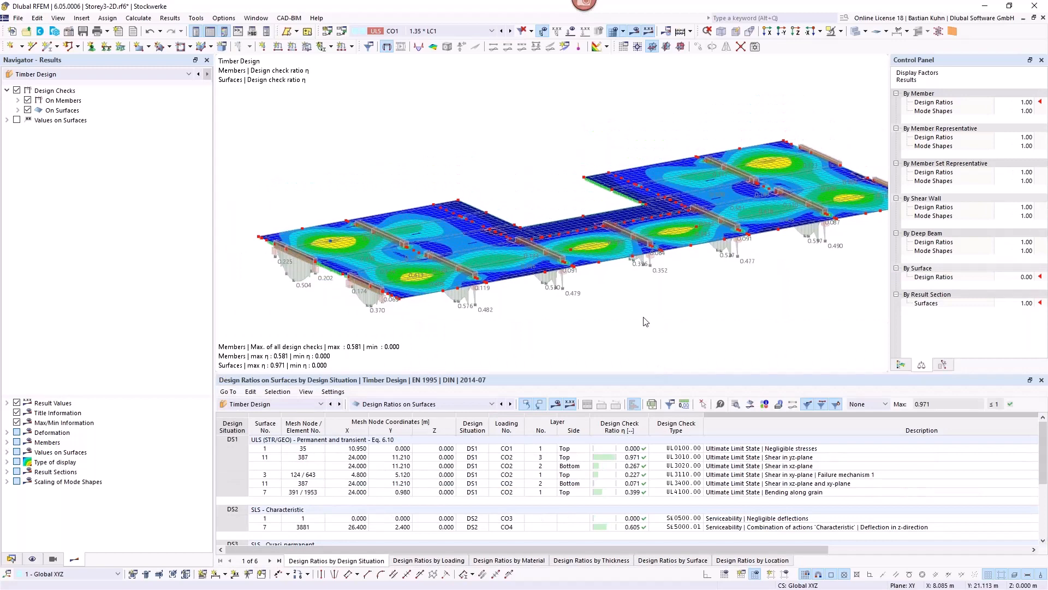
{"action": "middle_click_drag", "start_coordinate": [641, 286], "coordinate": [577, 280]}
{"action": "scroll", "coordinate": [579, 281], "scroll_direction": "up", "scroll_amount": 3}
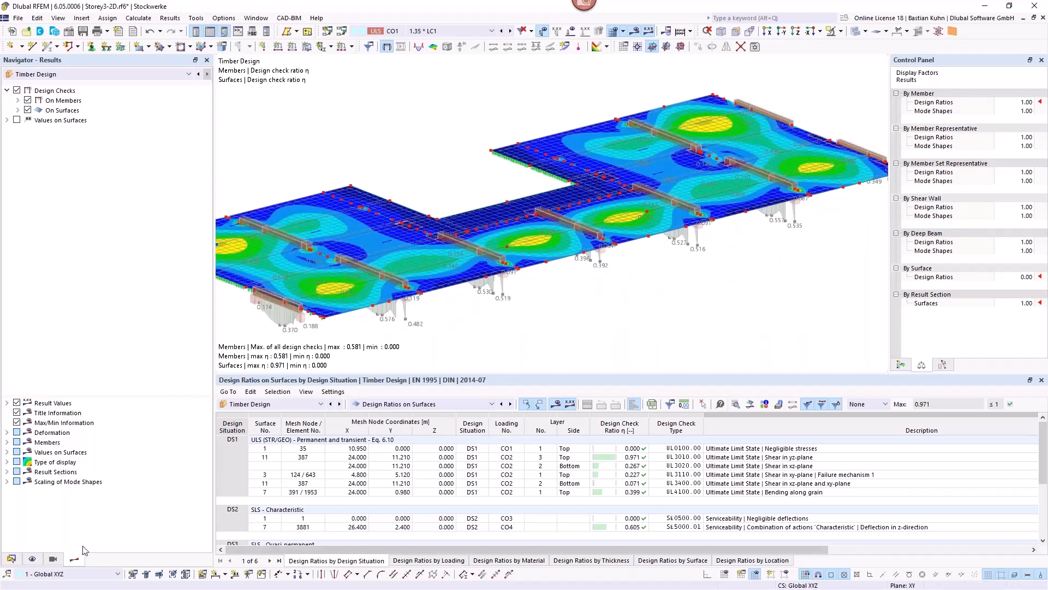
Step: Turn off the combination wizard in the load cases and combinations settings
{"action": "left_click", "coordinate": [11, 559]}
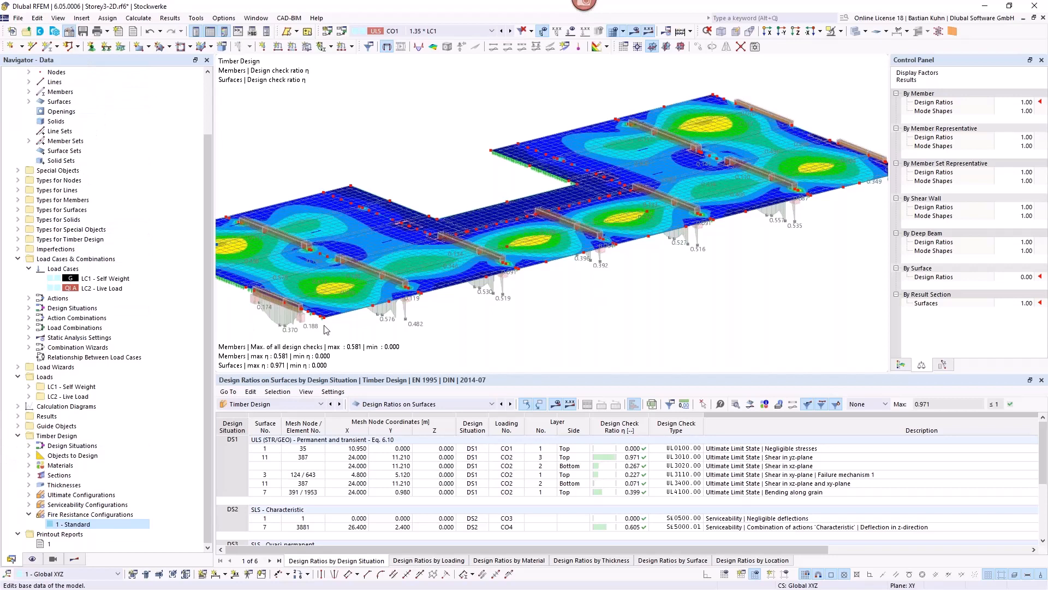
{"action": "key", "text": "Escape"}
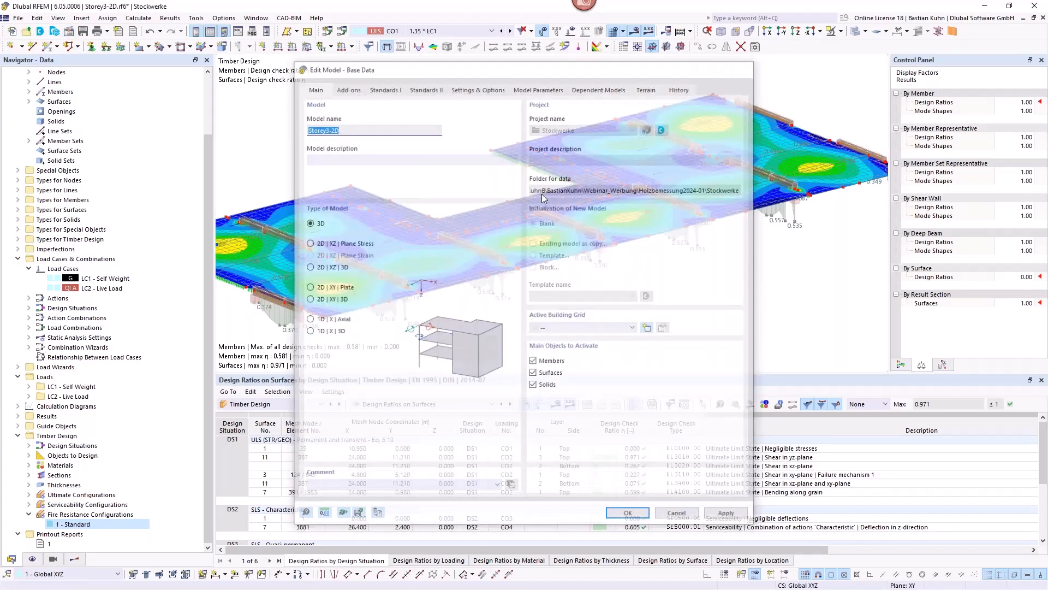
{"action": "right_click", "coordinate": [102, 259]}
{"action": "left_click", "coordinate": [126, 267]}
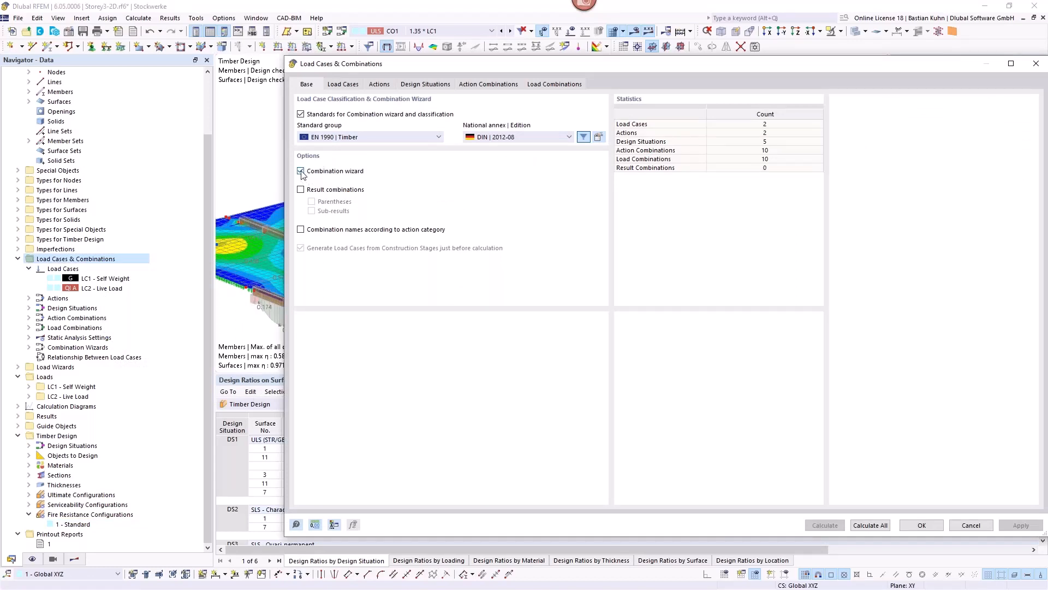
{"action": "left_click", "coordinate": [301, 171]}
{"action": "left_click", "coordinate": [655, 353]}
Step: Add a design situation of type SLS - Quasi-permanent and name it Vibration
{"action": "left_click", "coordinate": [424, 84]}
{"action": "left_click", "coordinate": [401, 86]}
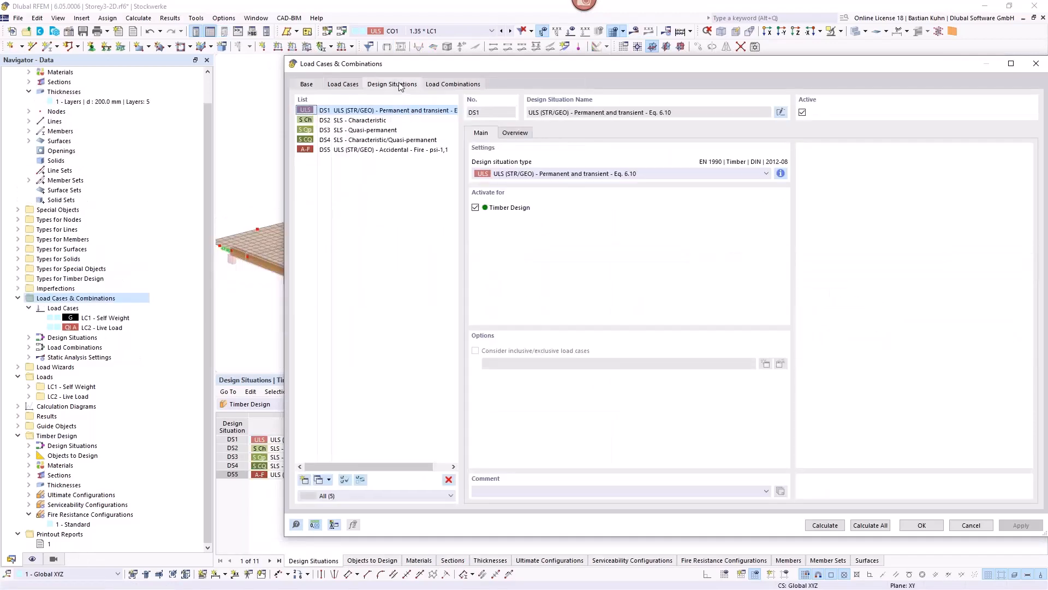
{"action": "left_click", "coordinate": [304, 480]}
{"action": "left_click", "coordinate": [630, 173]}
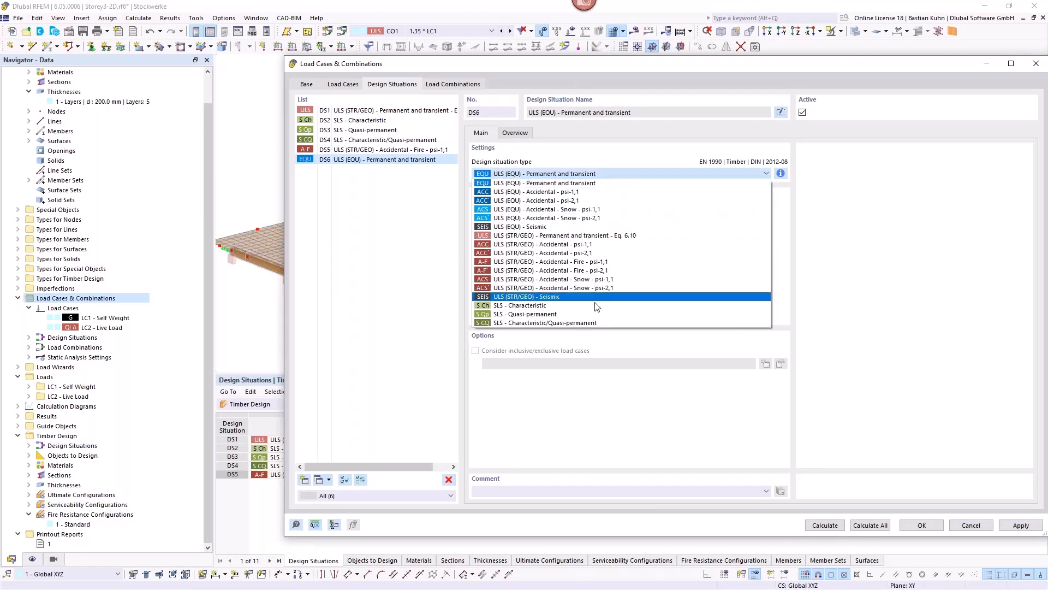
{"action": "left_click", "coordinate": [596, 314]}
{"action": "left_click", "coordinate": [781, 112]}
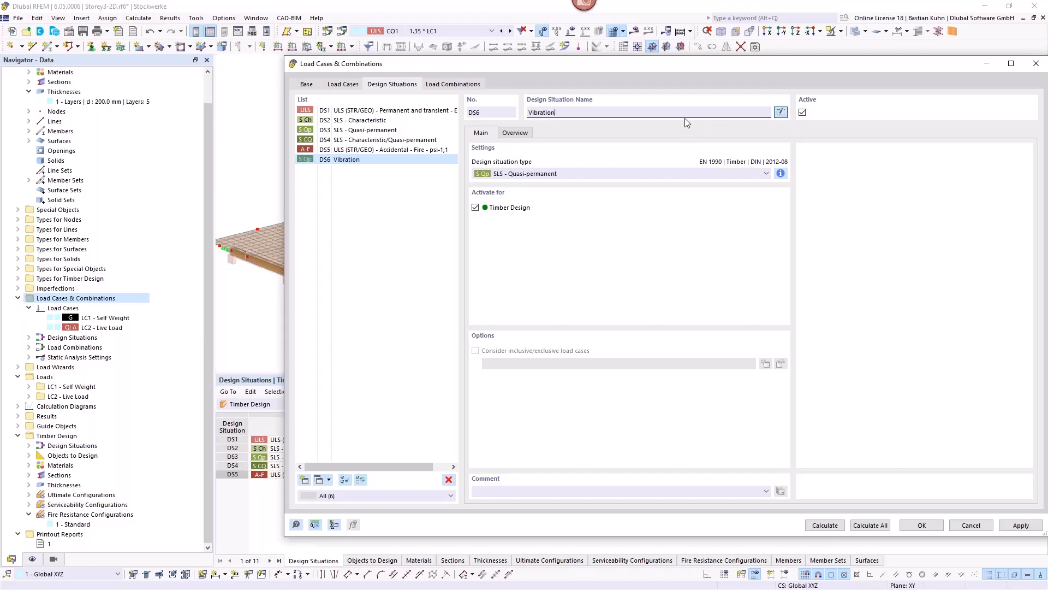
{"action": "type", "text": "Vibration"}
Step: Create a new load combination and assign it to the DS6 Vibration design situation
{"action": "left_click", "coordinate": [453, 84]}
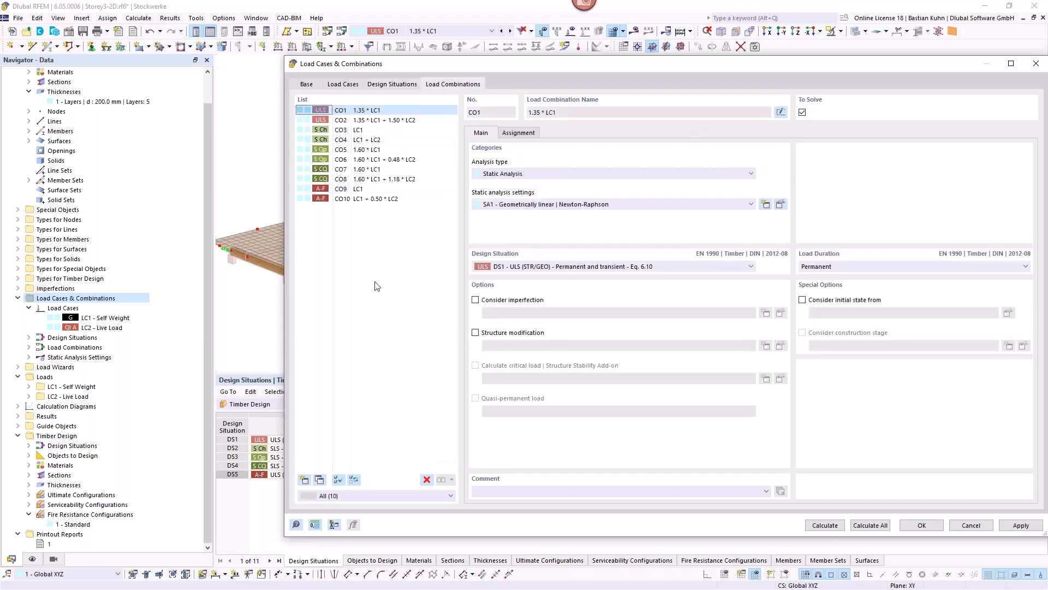
{"action": "left_click", "coordinate": [304, 479]}
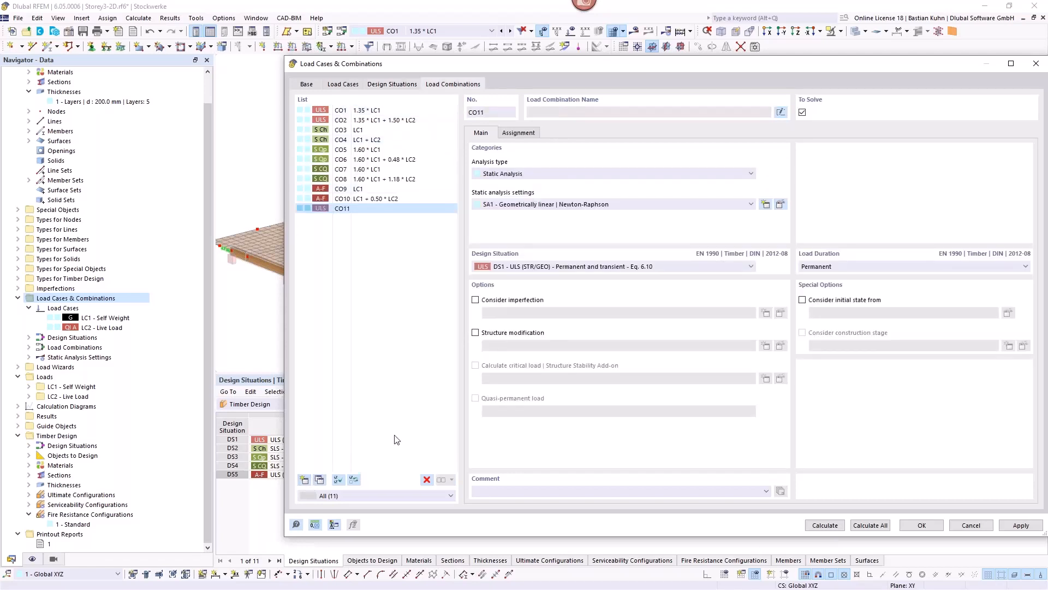
{"action": "left_click", "coordinate": [543, 267]}
{"action": "left_click", "coordinate": [529, 320]}
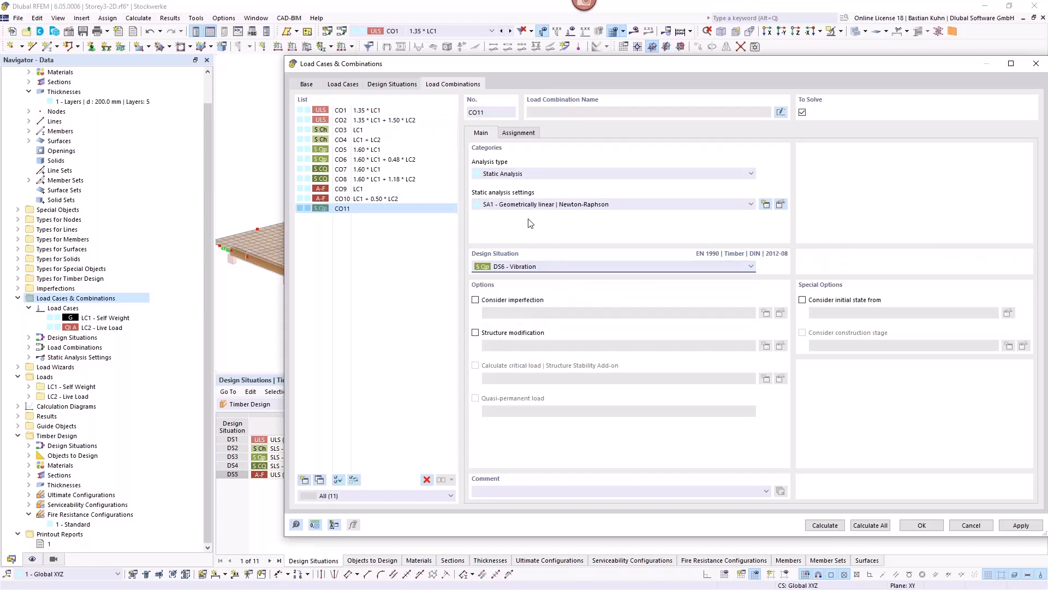
Step: Assign LC1 Self Weight with factor 1.00 and LC2 Live Load with factor 0.30 to load combination CO11, and accept the settings
{"action": "left_click", "coordinate": [519, 132]}
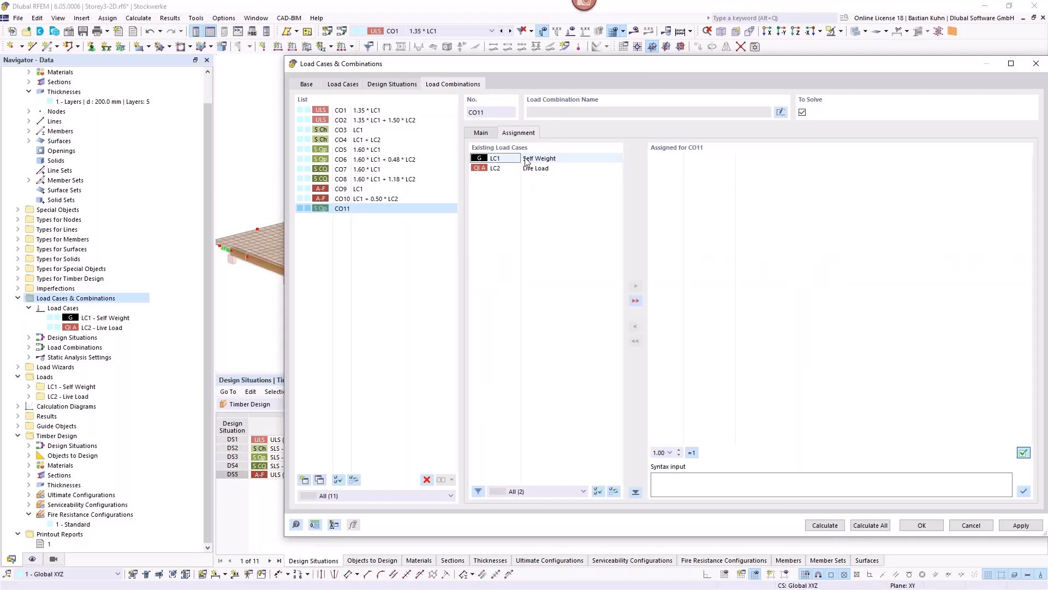
{"action": "double_click", "coordinate": [527, 160]}
{"action": "double_click", "coordinate": [531, 169]}
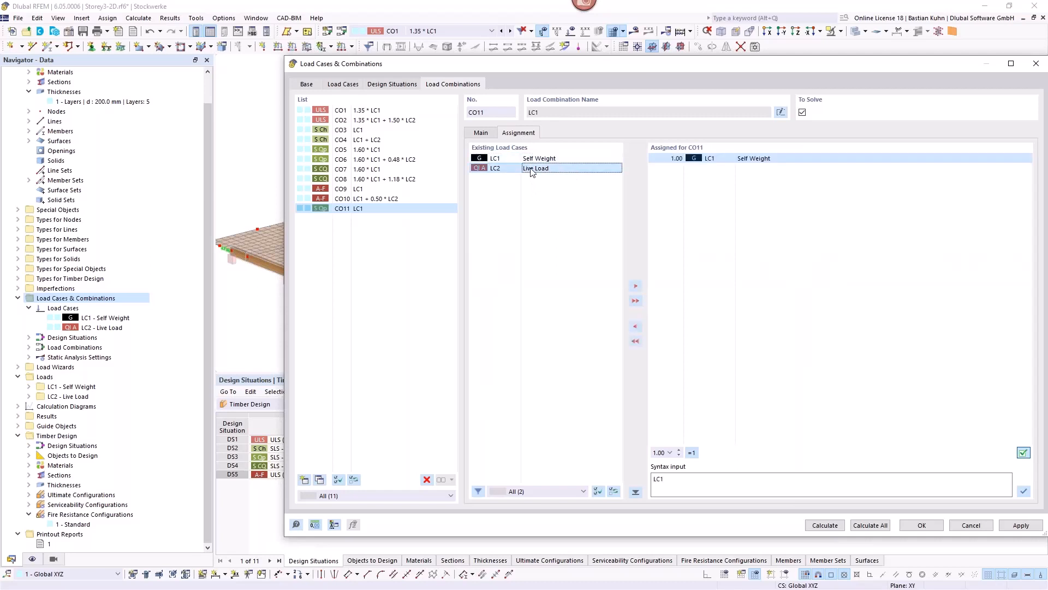
{"action": "left_click", "coordinate": [669, 168]}
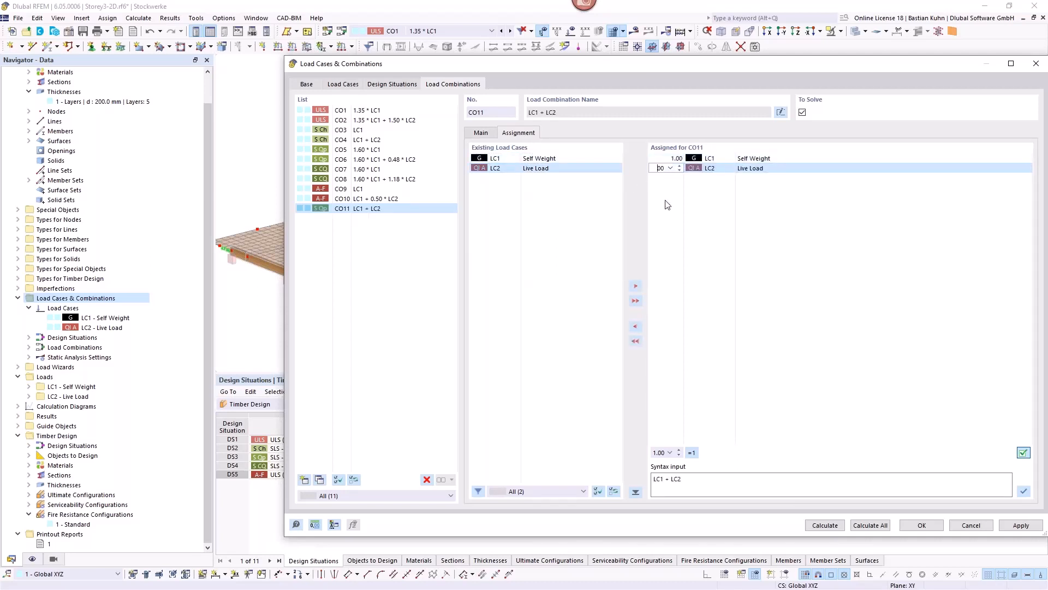
{"action": "type", "text": "0,3"}
{"action": "left_click", "coordinate": [931, 528]}
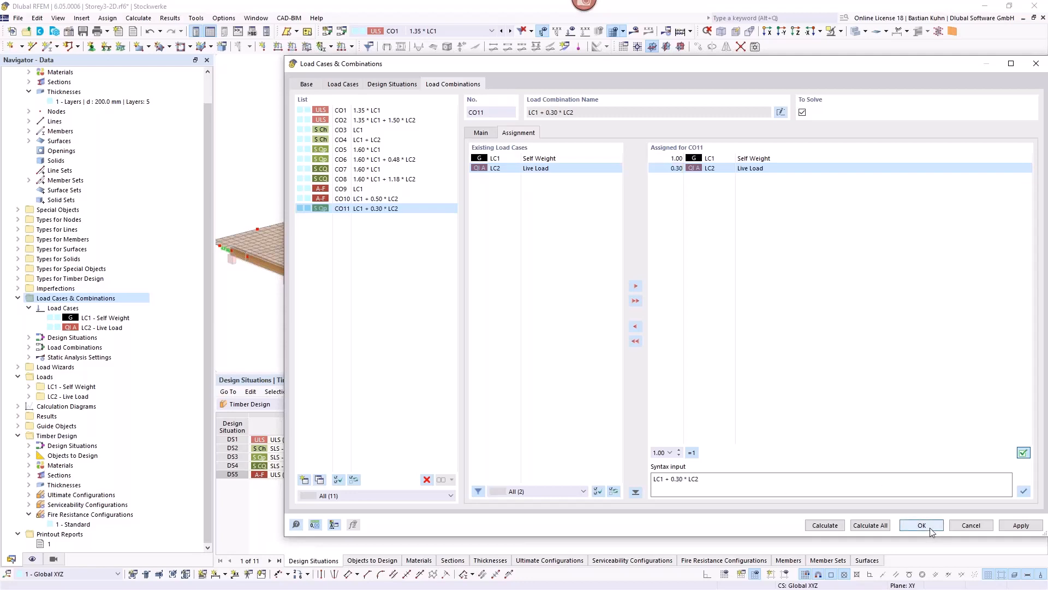
Step: Accept the load combination settings and exclude design situations DS1 to DS5 from the timber design
{"action": "left_click", "coordinate": [930, 528]}
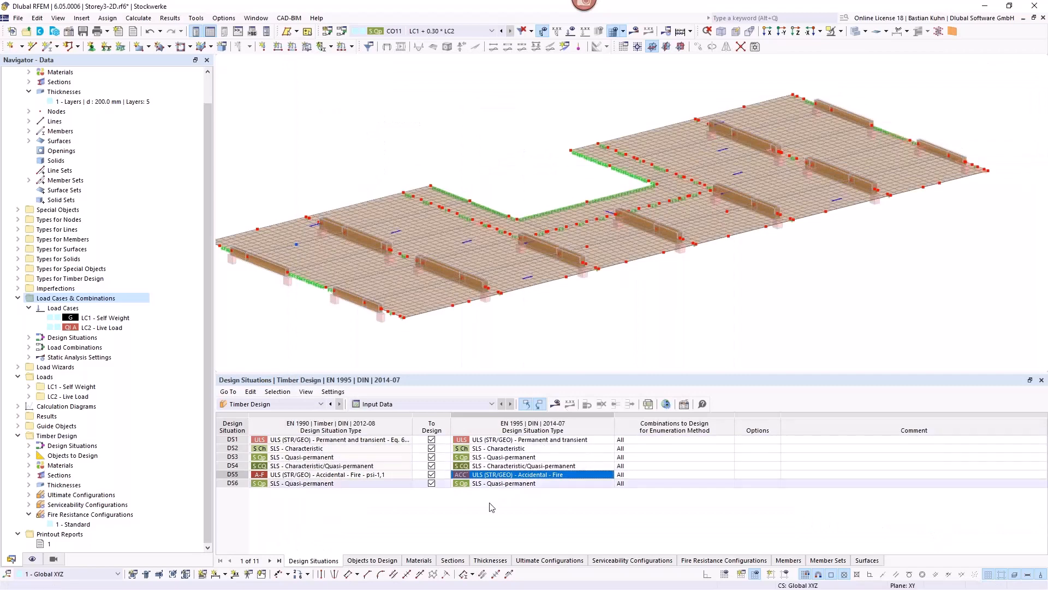
{"action": "left_click", "coordinate": [431, 475]}
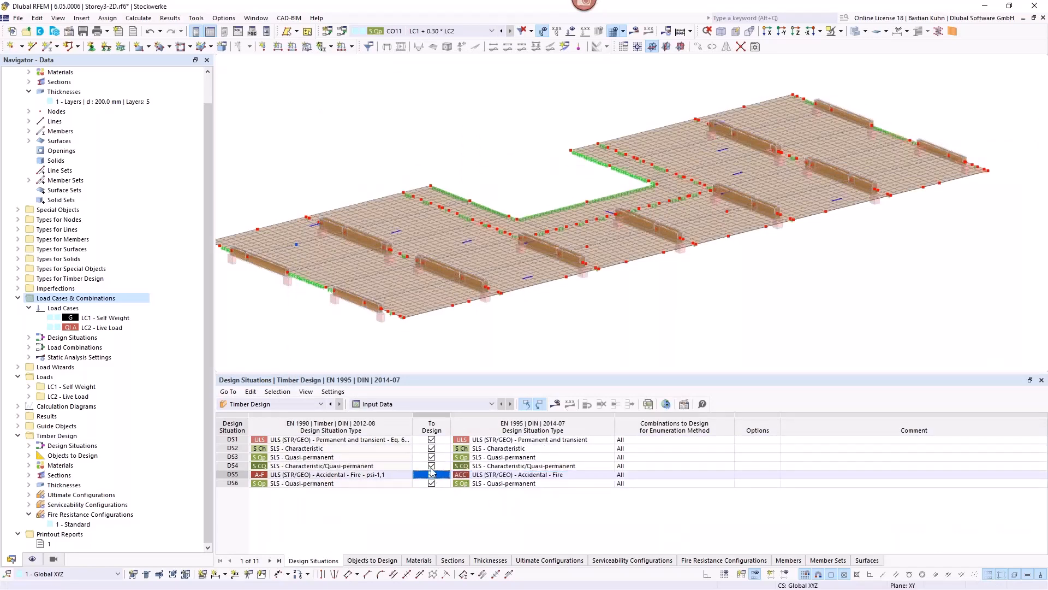
{"action": "left_click", "coordinate": [431, 466]}
{"action": "left_click", "coordinate": [432, 457]}
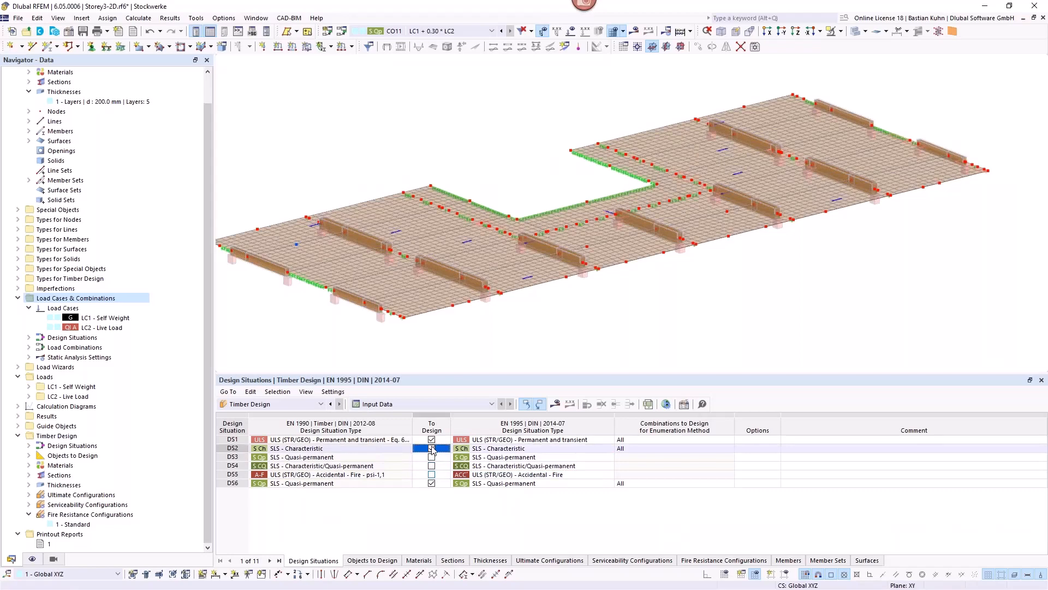
{"action": "left_click", "coordinate": [431, 448]}
{"action": "left_click", "coordinate": [432, 440]}
Step: Set the timber design situation type of DS6 to SLS - Vibration and produce the timber design results
{"action": "left_click", "coordinate": [534, 484]}
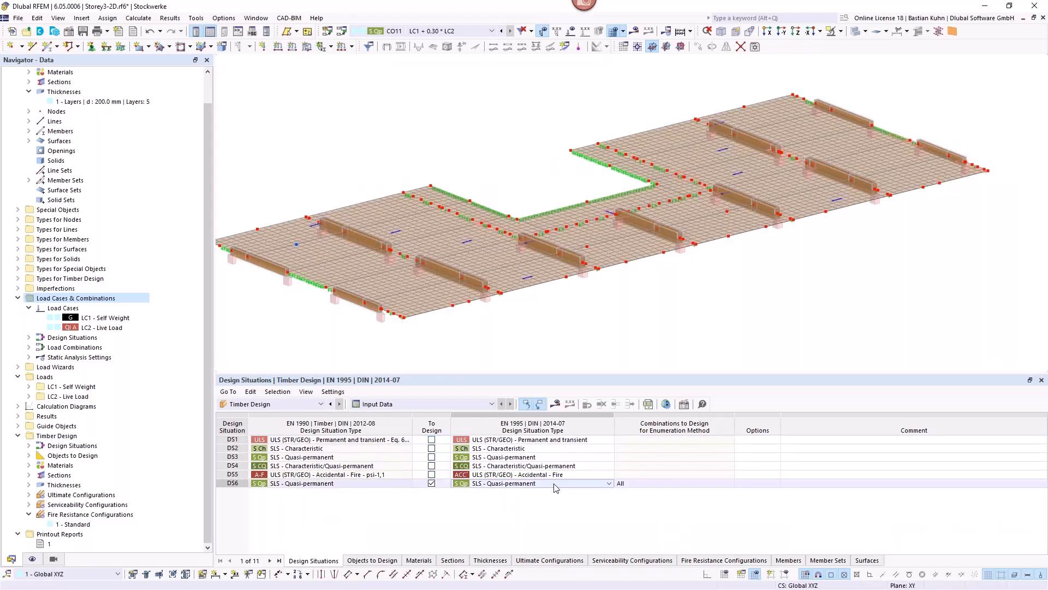
{"action": "left_click", "coordinate": [554, 485]}
{"action": "left_click", "coordinate": [538, 545]}
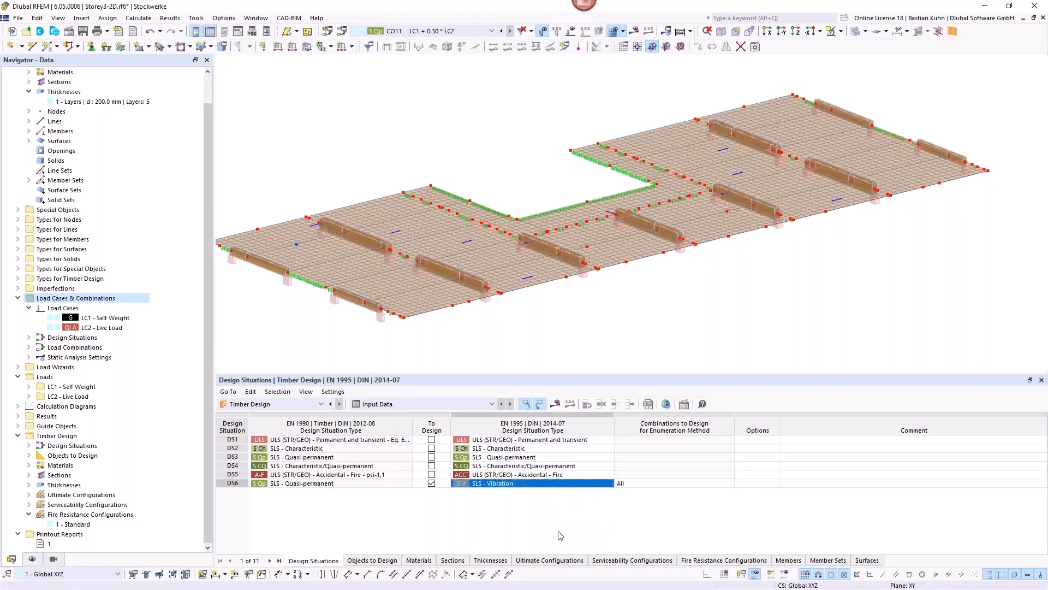
{"action": "left_click", "coordinate": [556, 404]}
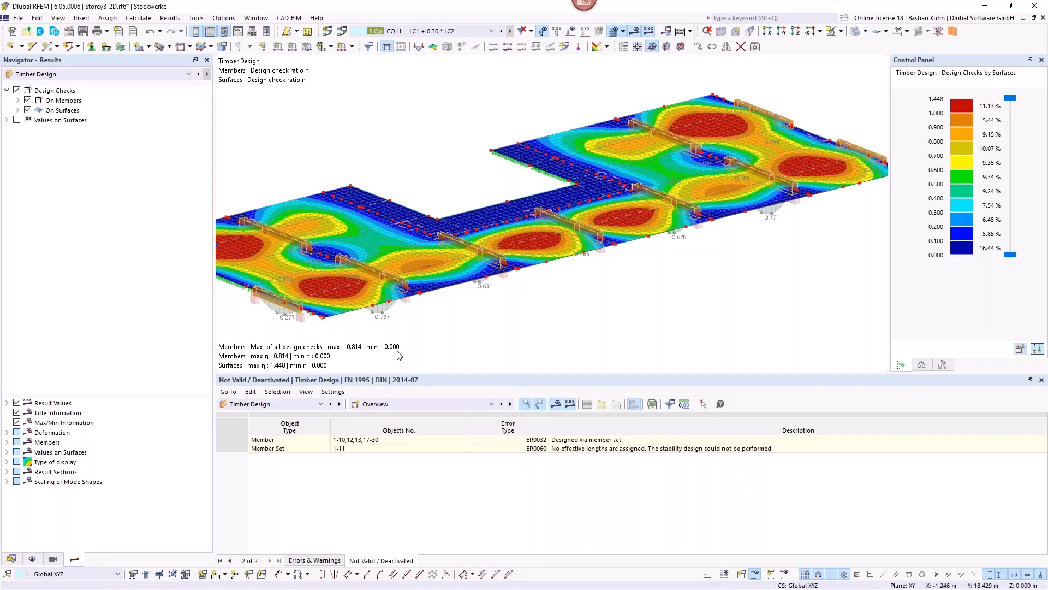
Step: Examine the vibration design check ratios on the members and on the floor surfaces
{"action": "scroll", "coordinate": [421, 331], "scroll_direction": "down", "scroll_amount": 2}
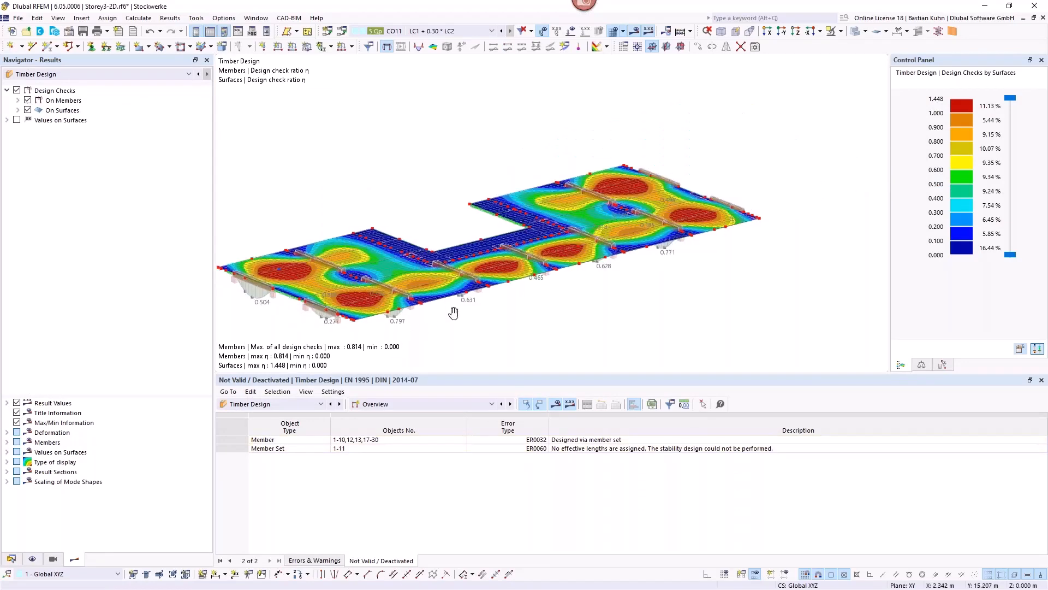
{"action": "middle_click_drag", "start_coordinate": [451, 305], "coordinate": [496, 285]}
{"action": "left_click", "coordinate": [492, 404]}
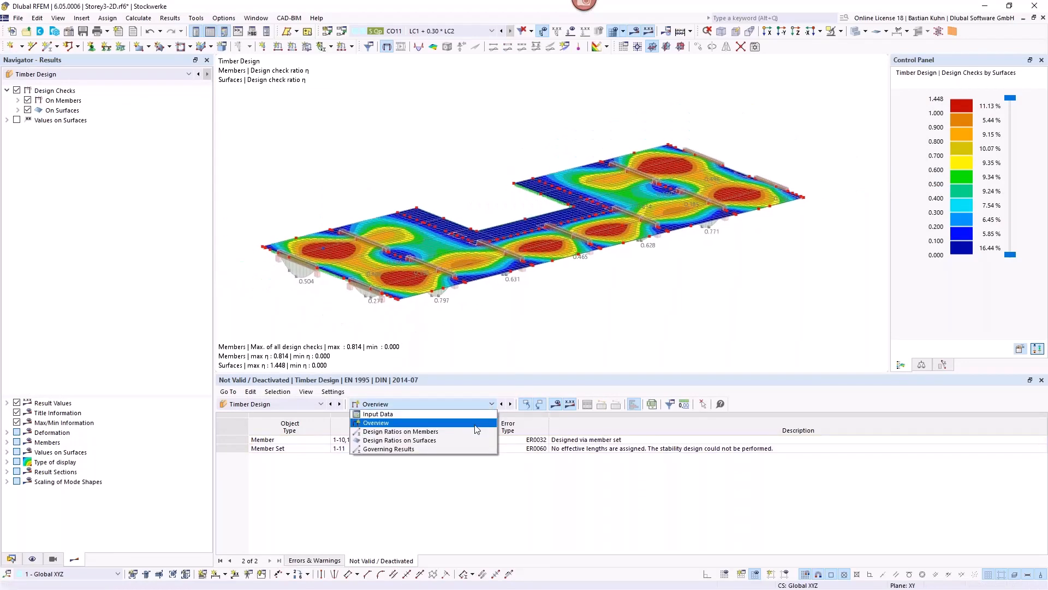
{"action": "left_click", "coordinate": [475, 431]}
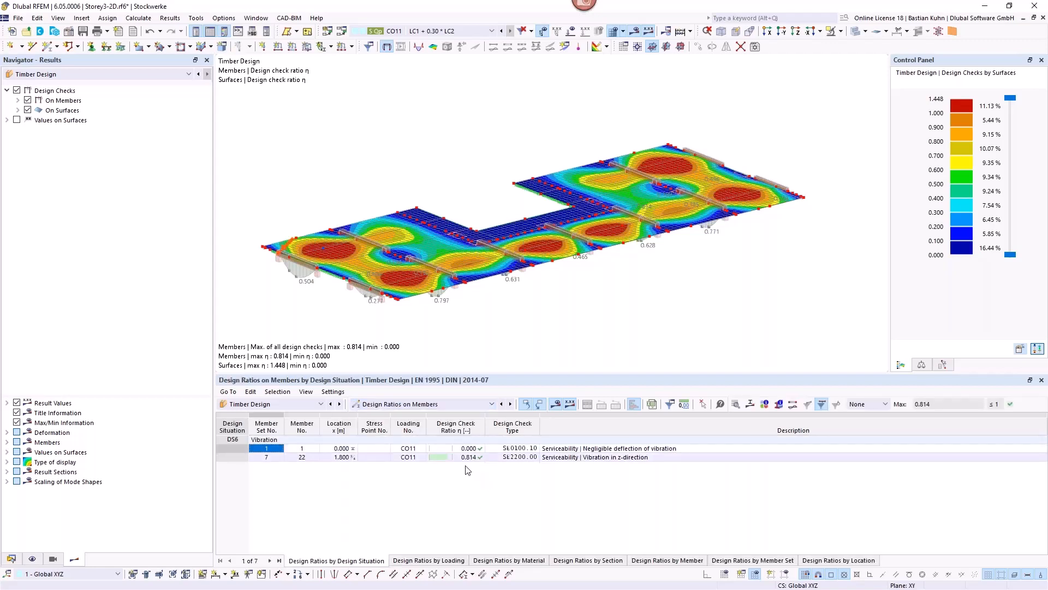
{"action": "left_click", "coordinate": [461, 459]}
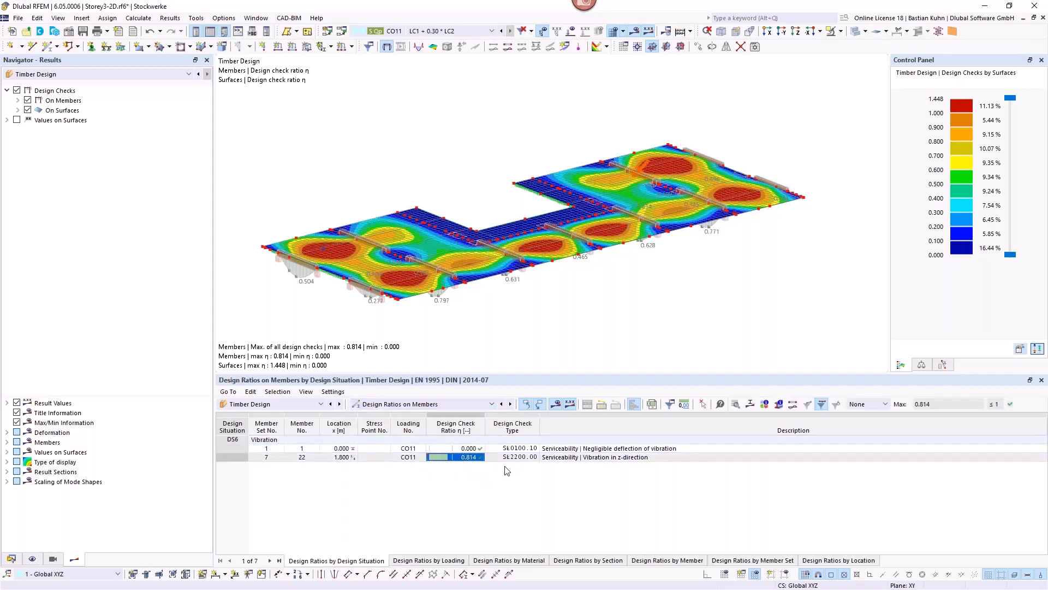
{"action": "left_click", "coordinate": [510, 405]}
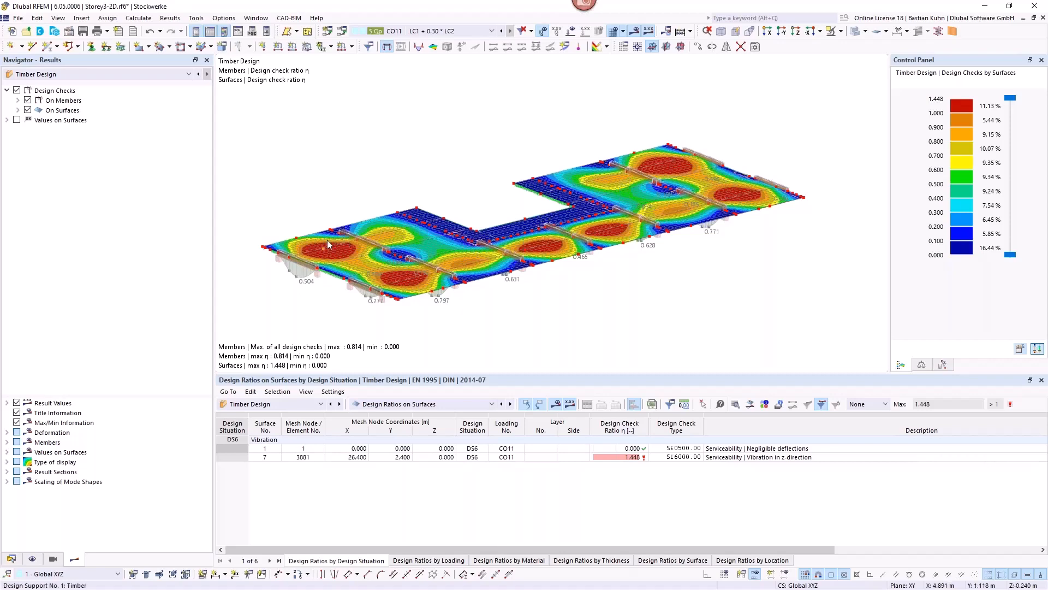
{"action": "mouse_move", "coordinate": [377, 248]}
{"action": "middle_mouse_down", "text": "ctrl"}
{"action": "mouse_move", "coordinate": [422, 211]}
{"action": "mouse_move", "coordinate": [384, 237]}
{"action": "middle_mouse_up", "text": "ctrl"}
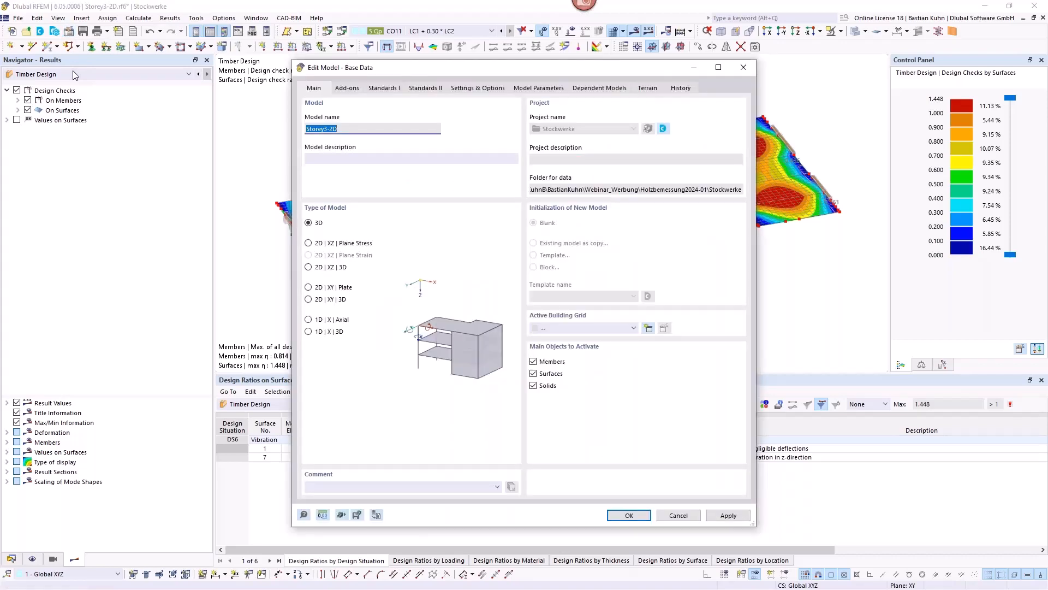
Step: Activate the Modal Analysis add-on in the model's base data
{"action": "left_click", "coordinate": [347, 88]}
{"action": "left_click", "coordinate": [308, 219]}
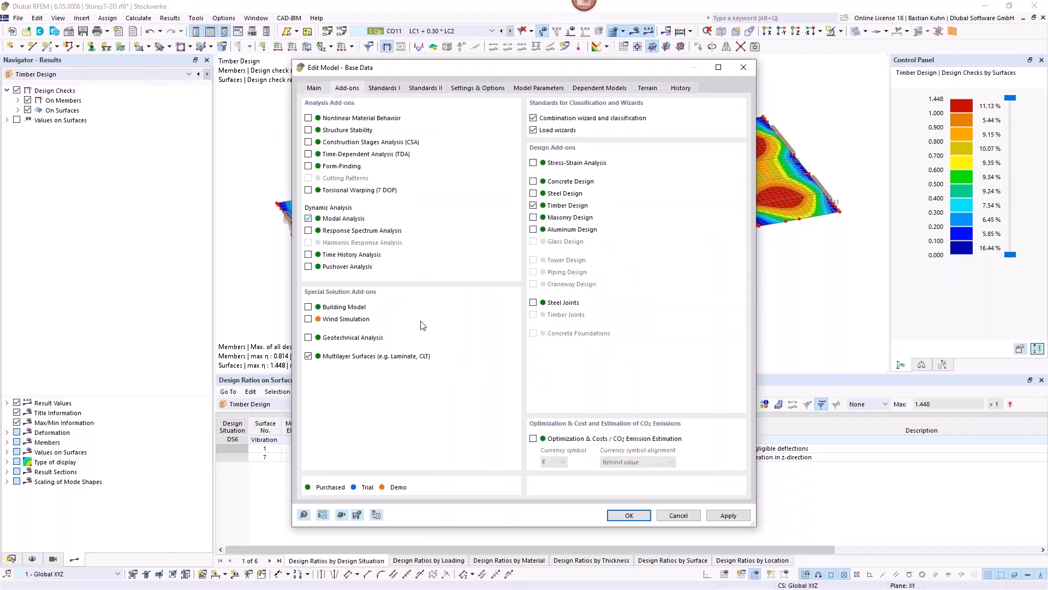
{"action": "left_click", "coordinate": [622, 516]}
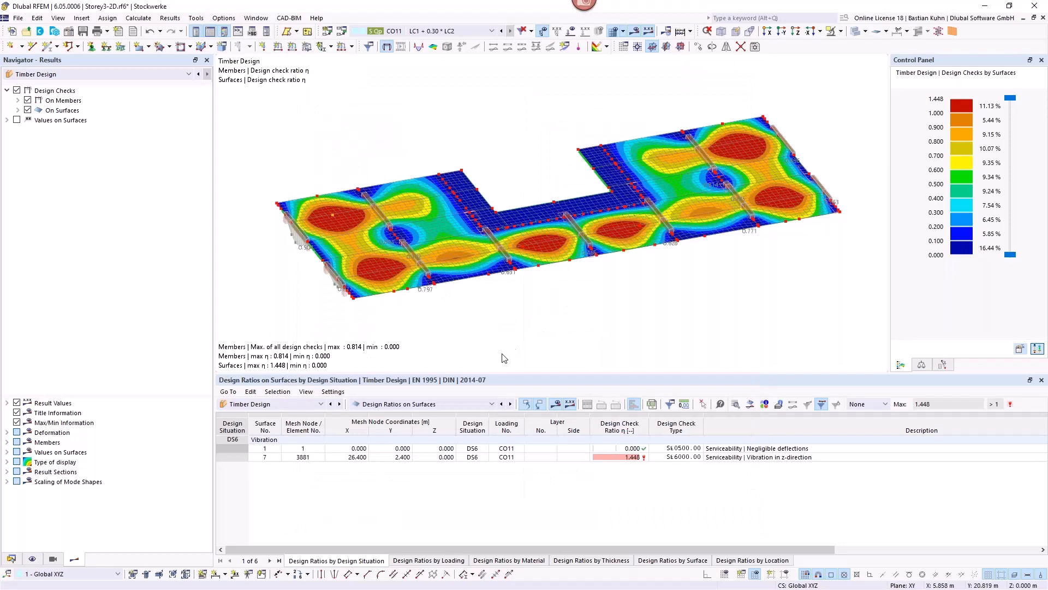
Step: Create two new load cases, LC3 and LC4, in the load cases and combinations settings
{"action": "left_click", "coordinate": [11, 559]}
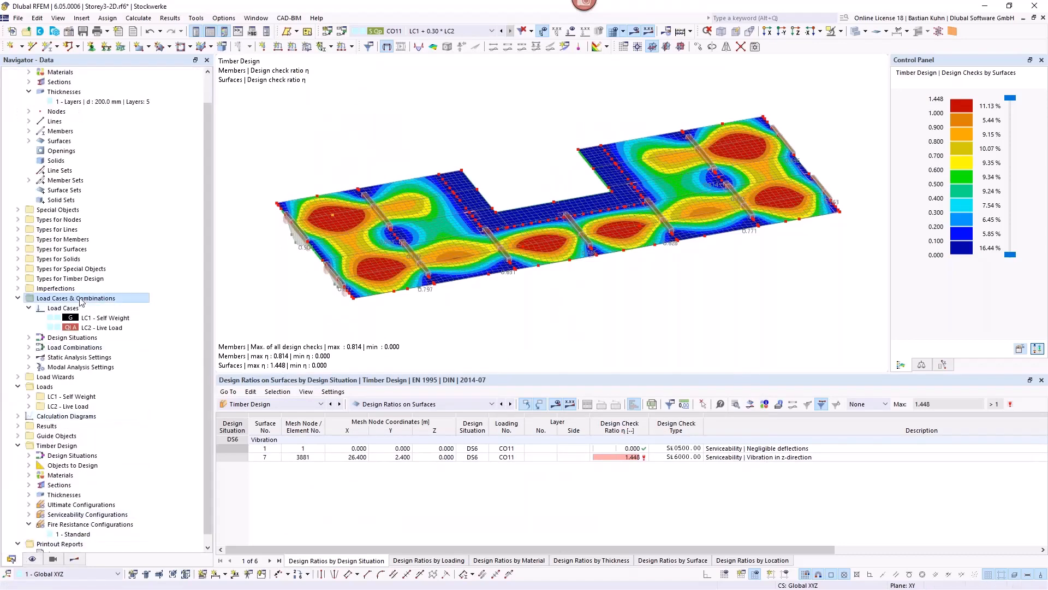
{"action": "right_click", "coordinate": [81, 301]}
{"action": "left_click", "coordinate": [110, 304]}
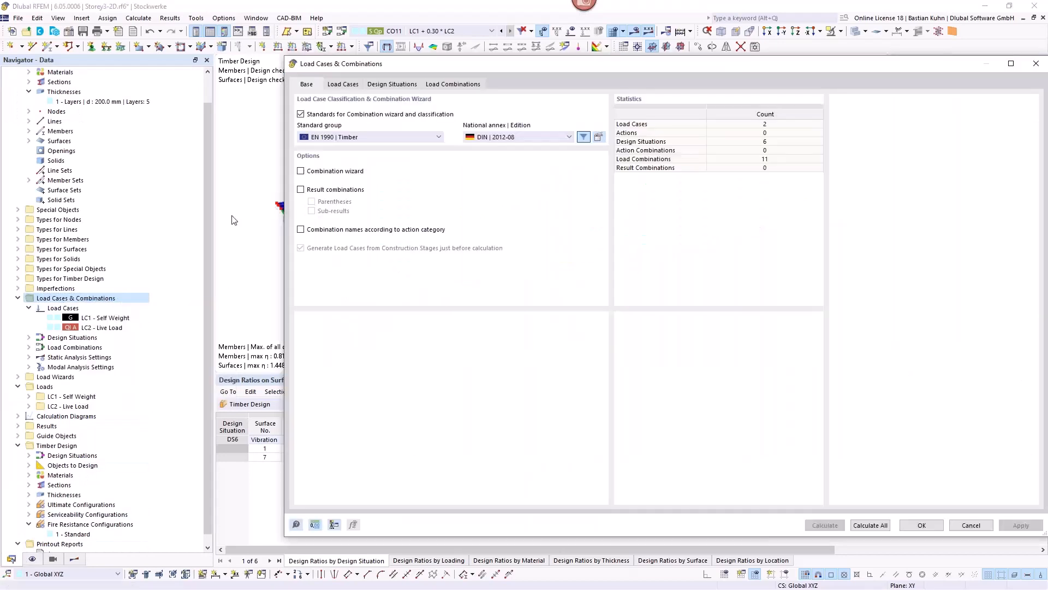
{"action": "left_click", "coordinate": [343, 84]}
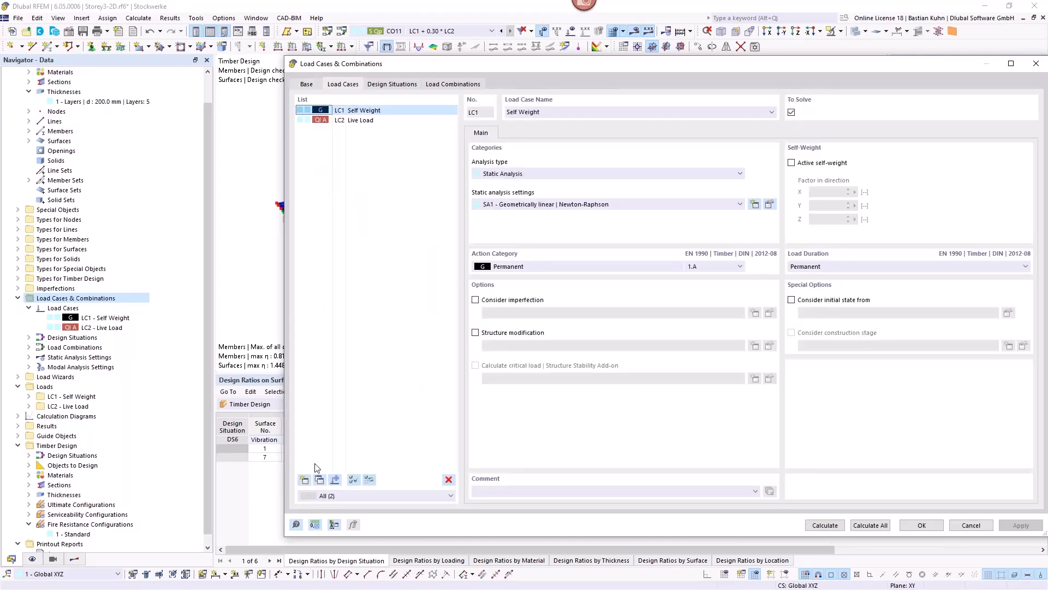
{"action": "left_click", "coordinate": [305, 479]}
{"action": "left_click", "coordinate": [304, 480]}
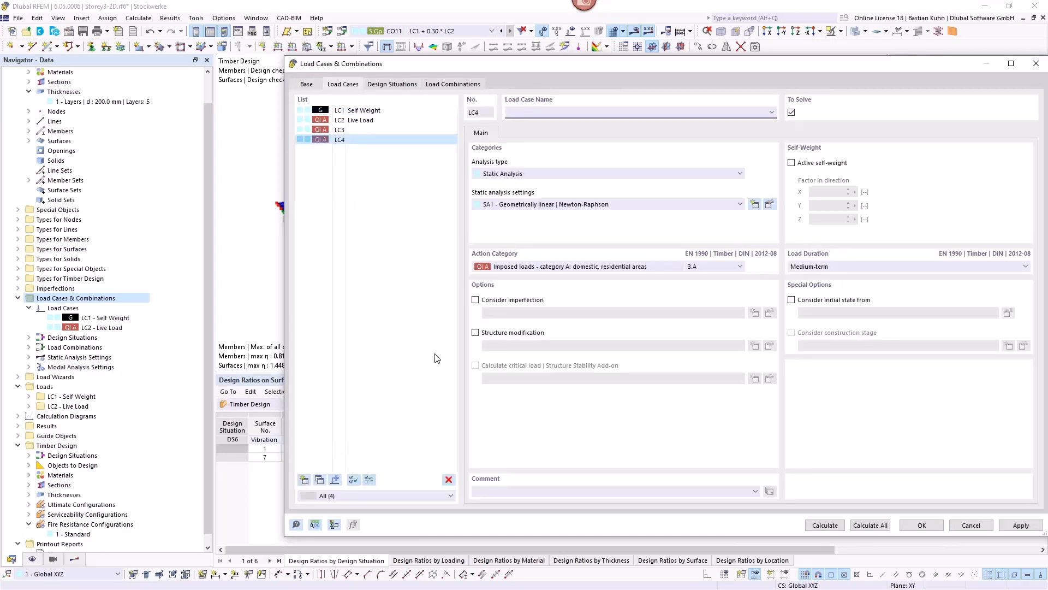
Step: Set the analysis type of load case LC3 to Modal Analysis
{"action": "double_click", "coordinate": [353, 130]}
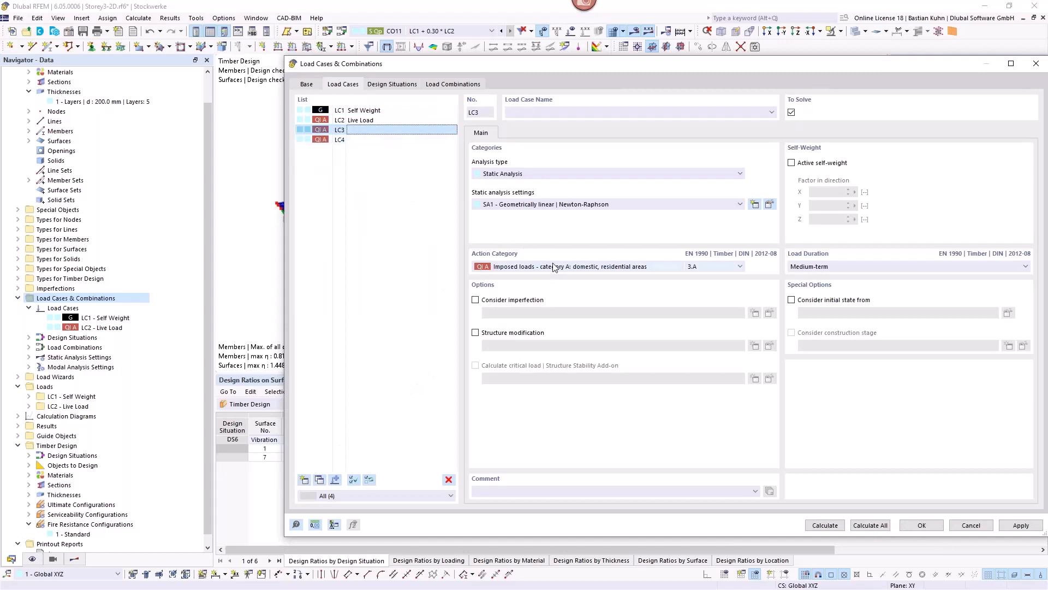
{"action": "left_click", "coordinate": [556, 175]}
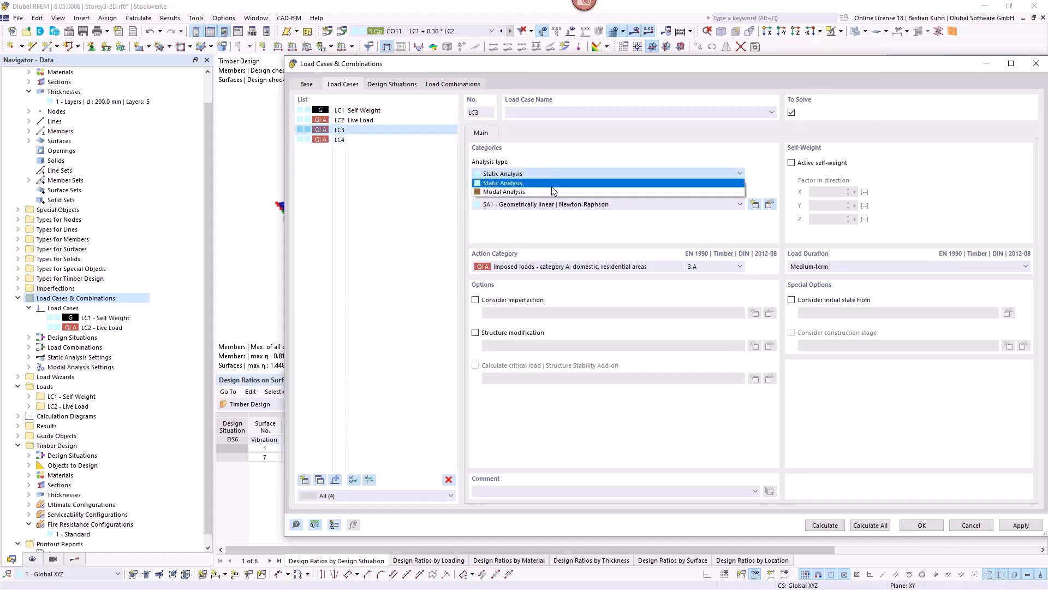
{"action": "left_click", "coordinate": [553, 190]}
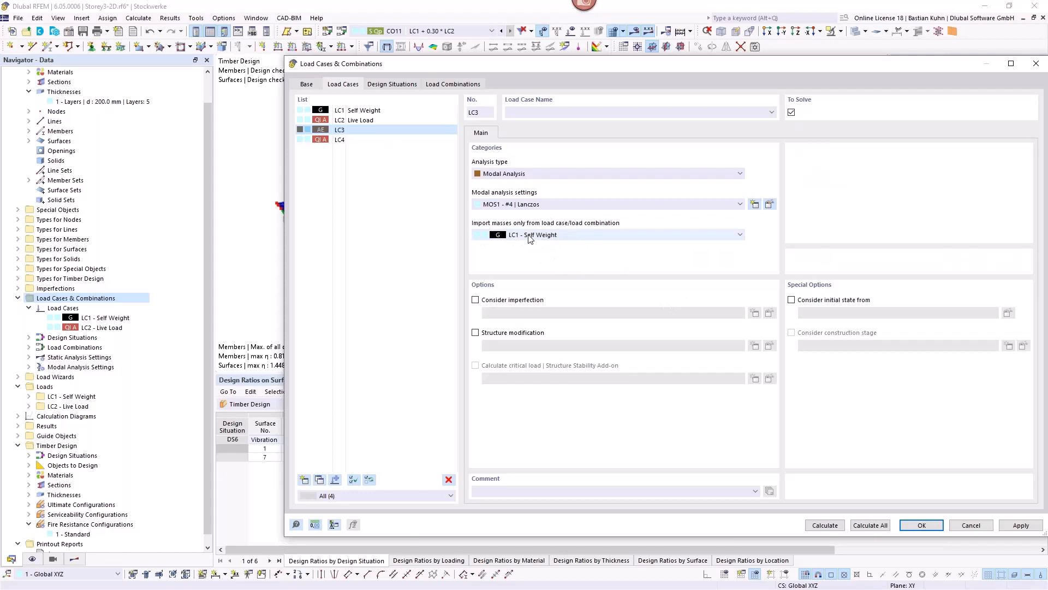
Step: Name load case LC4 Stiffness and accept the load case settings
{"action": "left_click", "coordinate": [340, 140]}
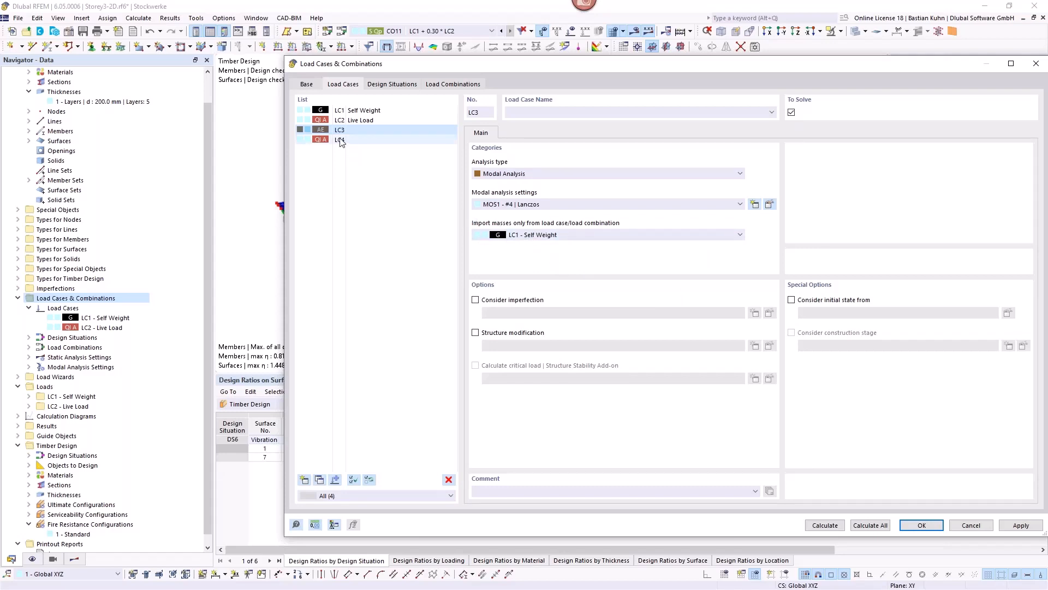
{"action": "left_click", "coordinate": [663, 112]}
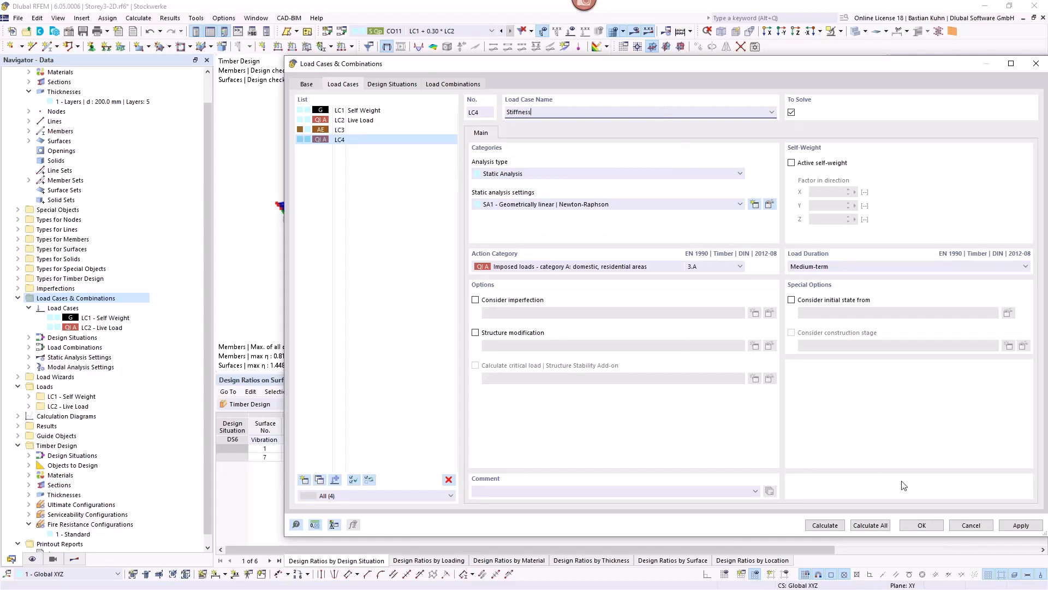
{"action": "left_click", "coordinate": [920, 525]}
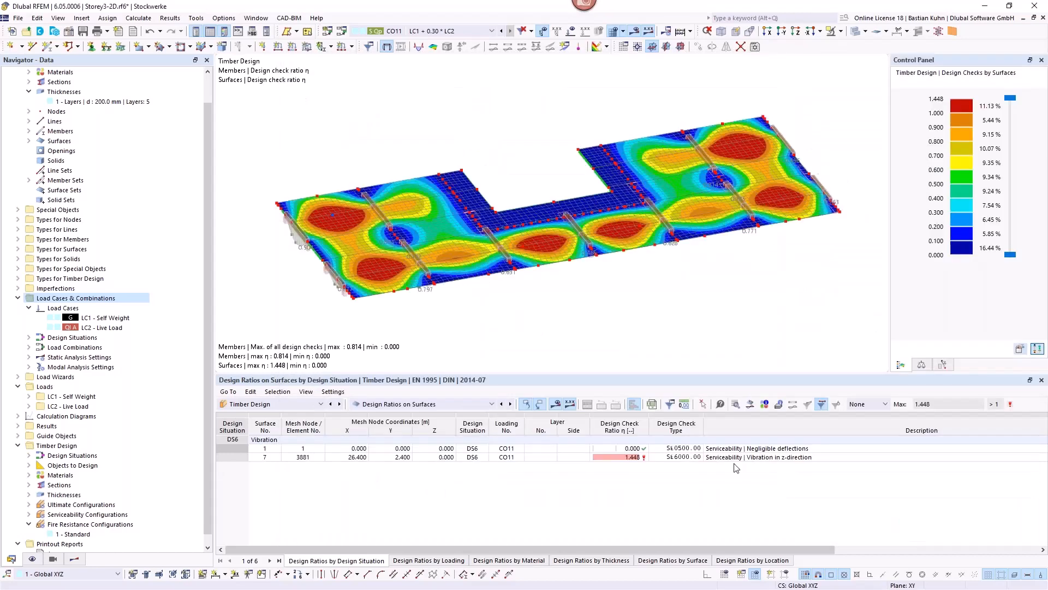
Step: Switch from the timber design to the static analysis results, then calculate and display the modal analysis of load case LC3
{"action": "left_click", "coordinate": [302, 405]}
{"action": "left_click", "coordinate": [295, 474]}
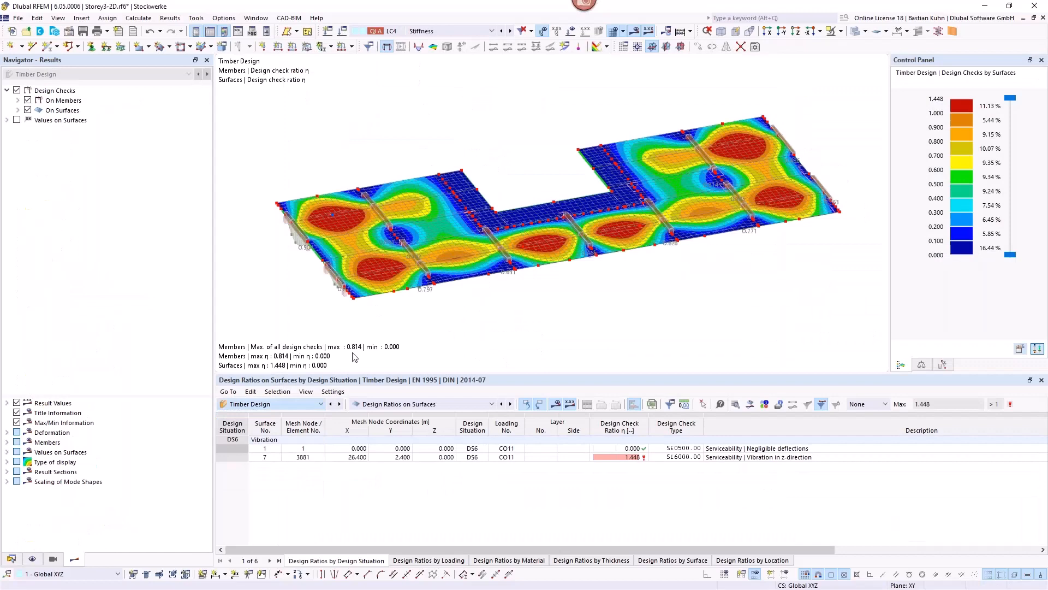
{"action": "left_click", "coordinate": [456, 31]}
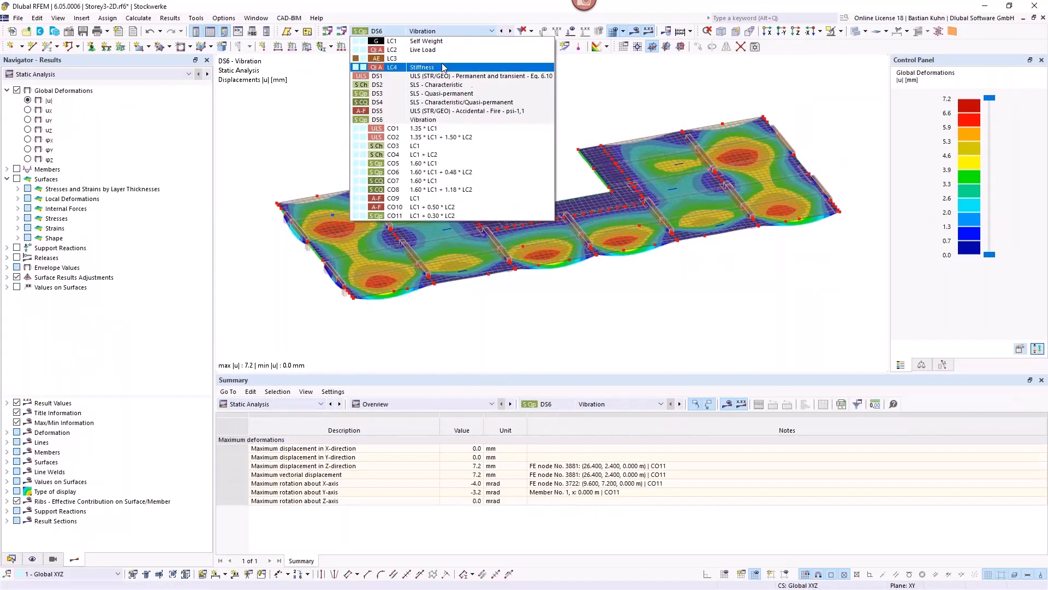
{"action": "left_click", "coordinate": [444, 59]}
{"action": "left_click", "coordinate": [623, 45]}
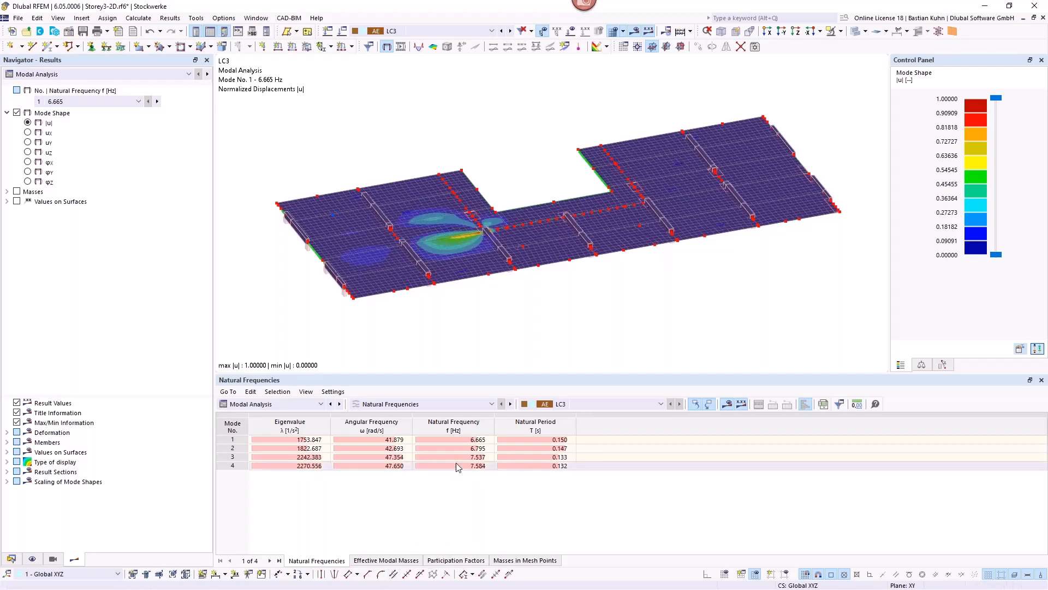
Step: Examine the natural frequency and natural period of the first mode for load case LC3
{"action": "left_click", "coordinate": [453, 439]}
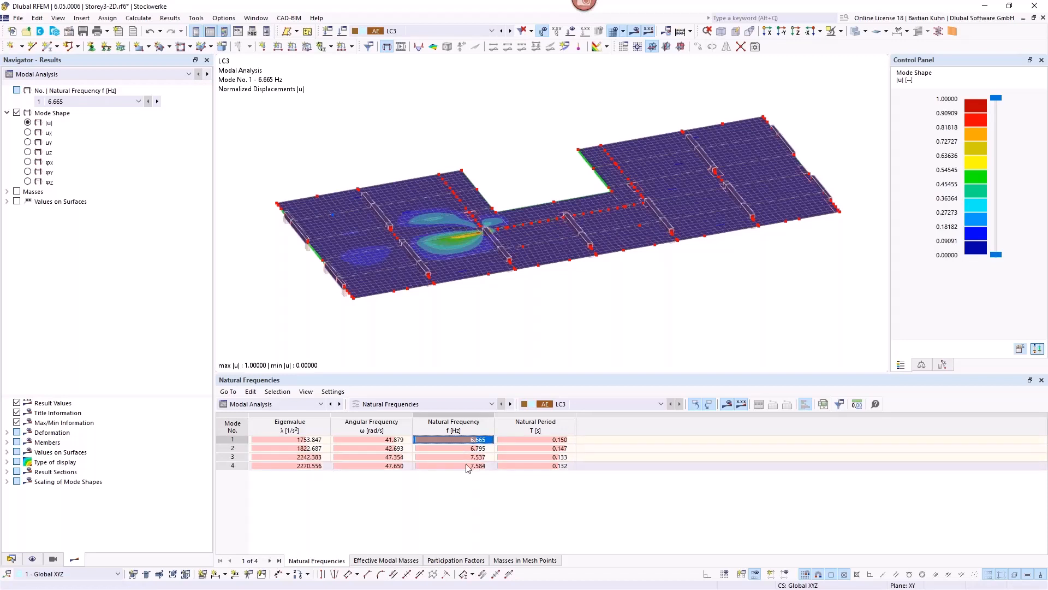
{"action": "left_click", "coordinate": [515, 440]}
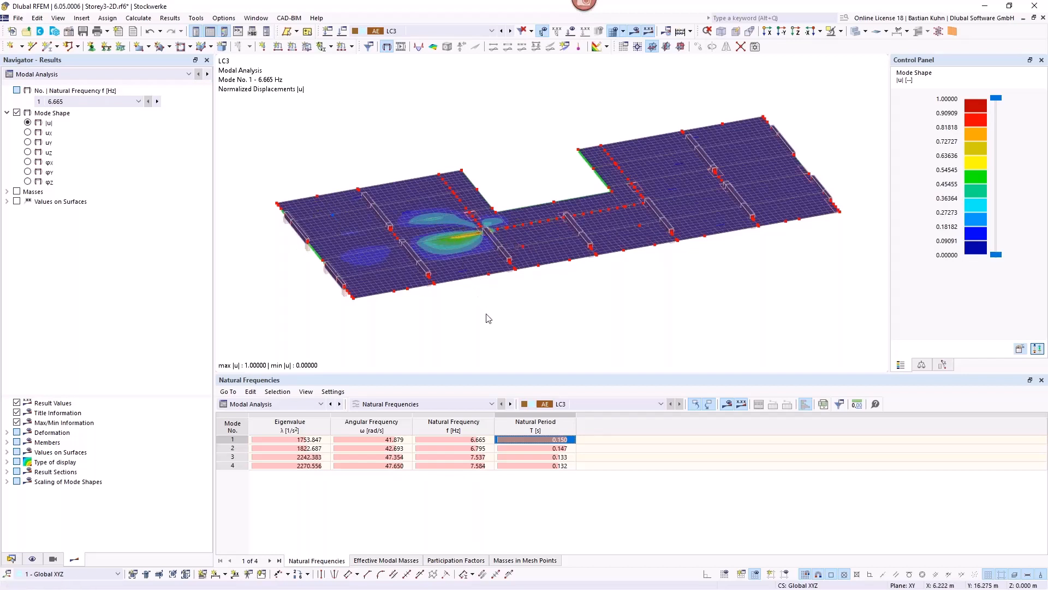
{"action": "left_click", "coordinate": [463, 440]}
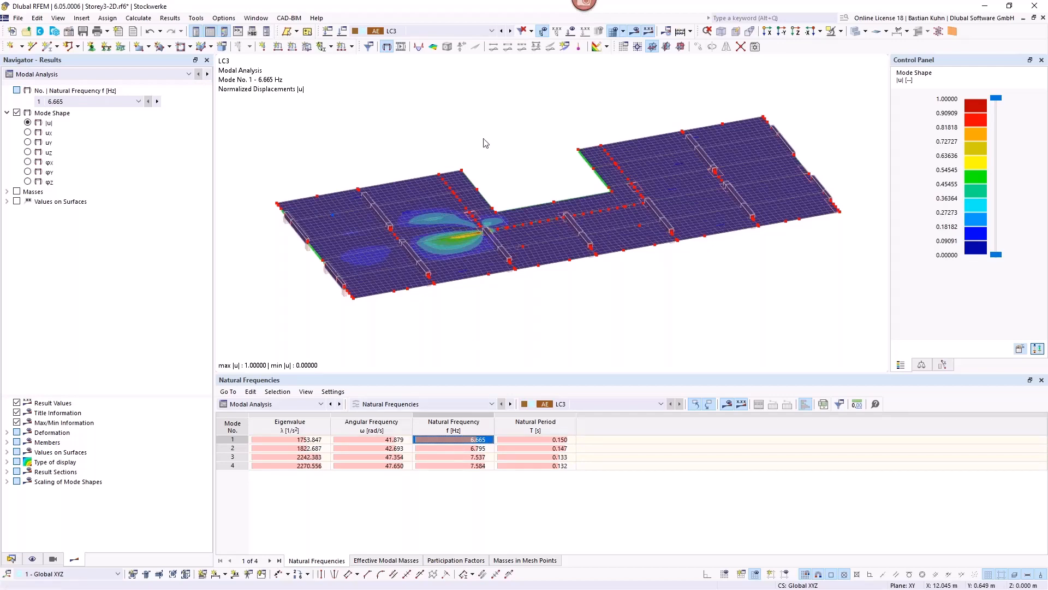
Step: Apply a 2.000 kN nodal force in Z to node 442 in the floor's corner bay, in load case LC4 Stiffness
{"action": "left_click", "coordinate": [510, 32]}
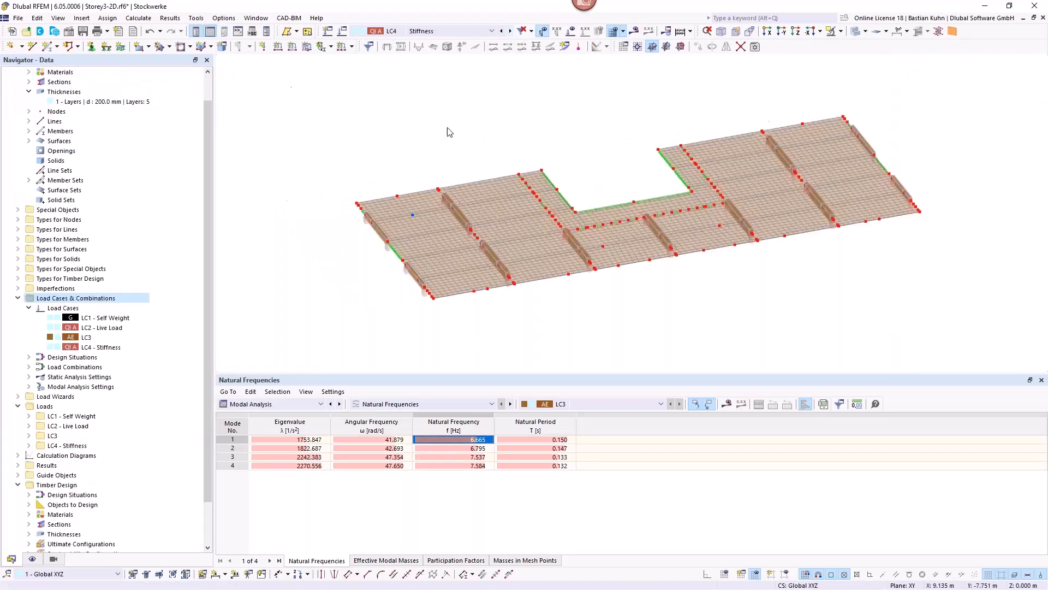
{"action": "middle_click_drag", "start_coordinate": [511, 167], "coordinate": [402, 154], "text": "ctrl"}
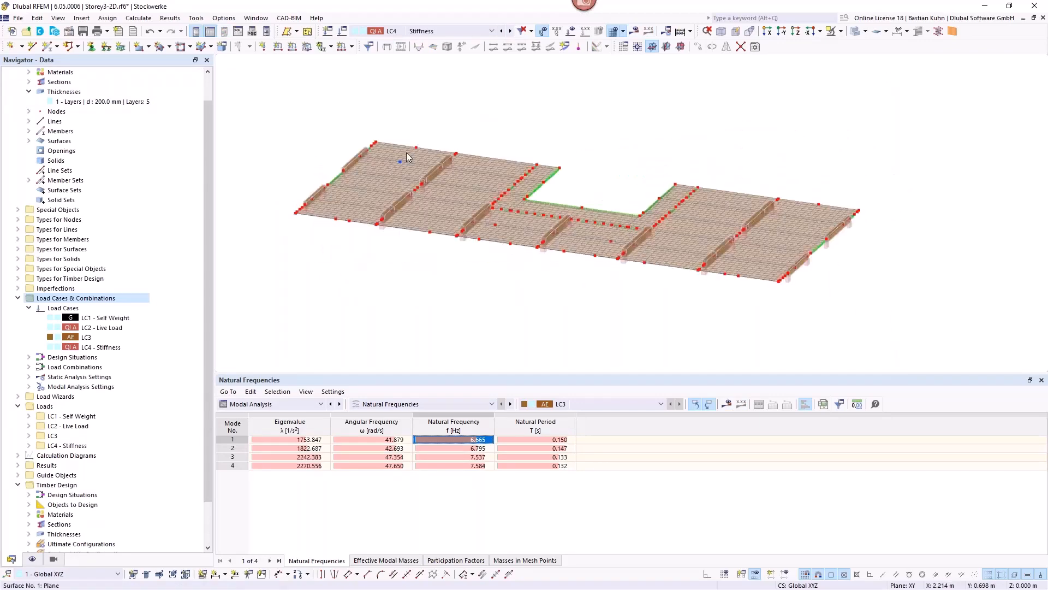
{"action": "left_click", "coordinate": [264, 47]}
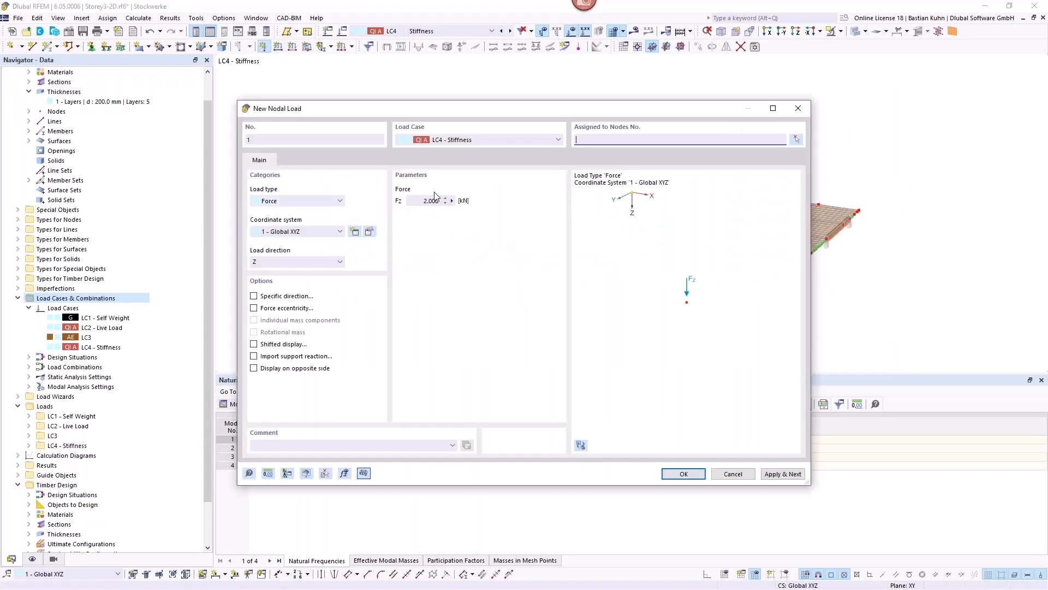
{"action": "left_click", "coordinate": [420, 200]}
{"action": "left_click", "coordinate": [683, 474]}
{"action": "left_click", "coordinate": [400, 162]}
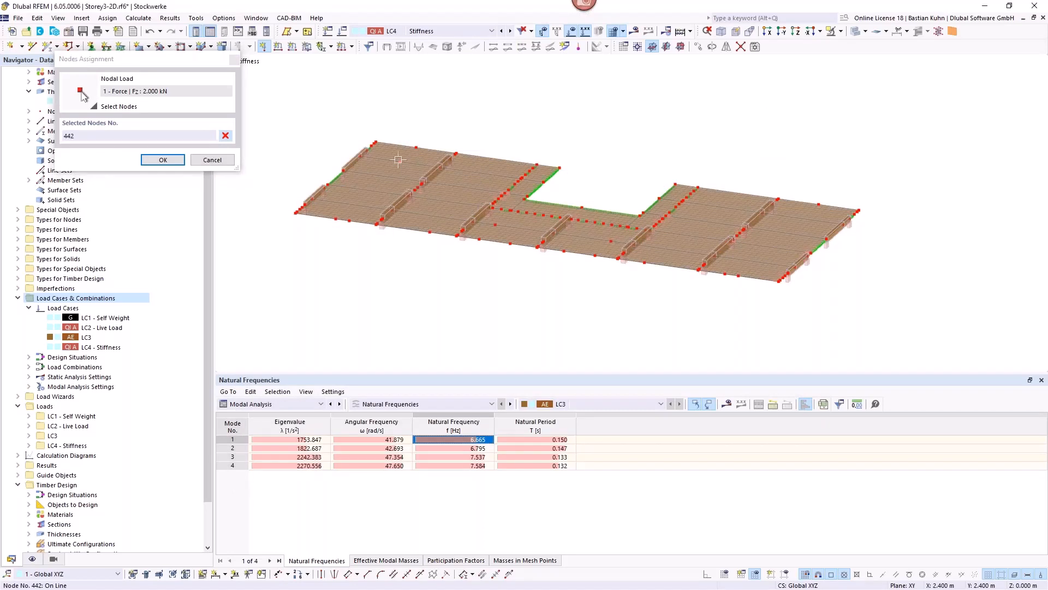
{"action": "left_click", "coordinate": [163, 160]}
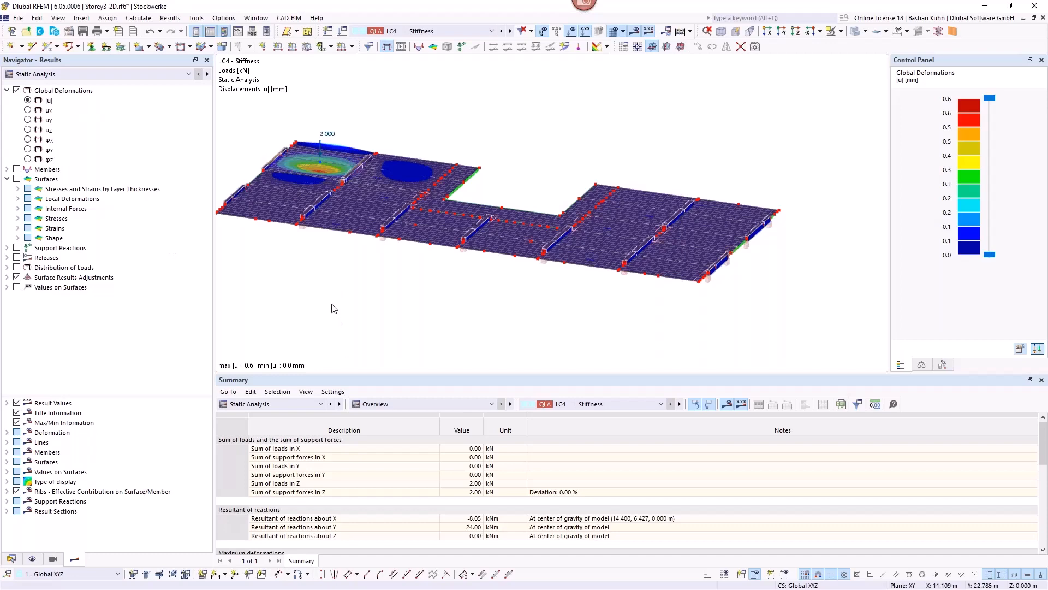
{"action": "middle_click_drag", "start_coordinate": [367, 294], "coordinate": [475, 285]}
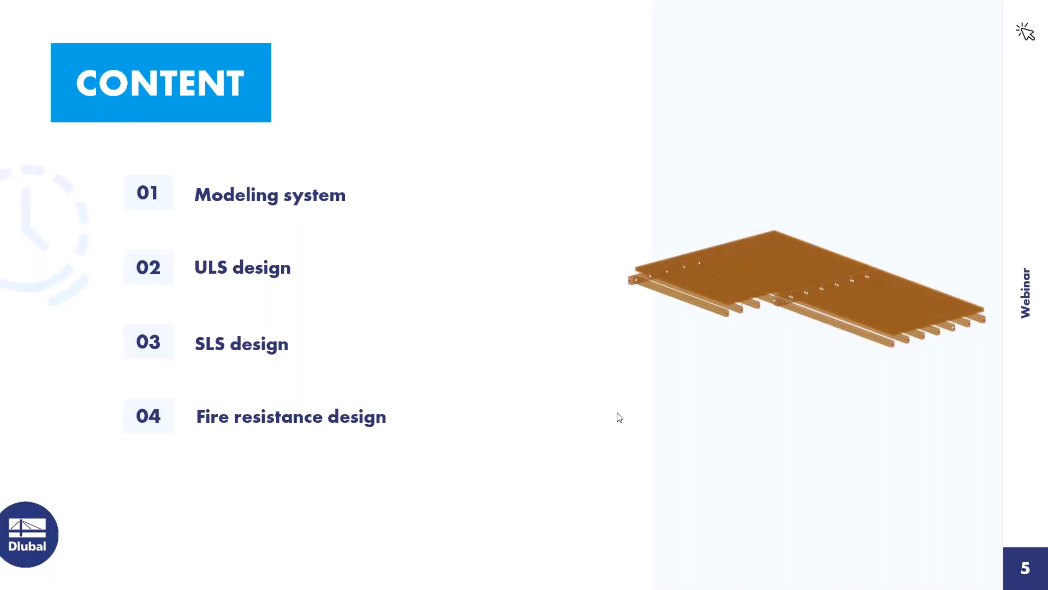
{"action": "left_click", "coordinate": [539, 439]}
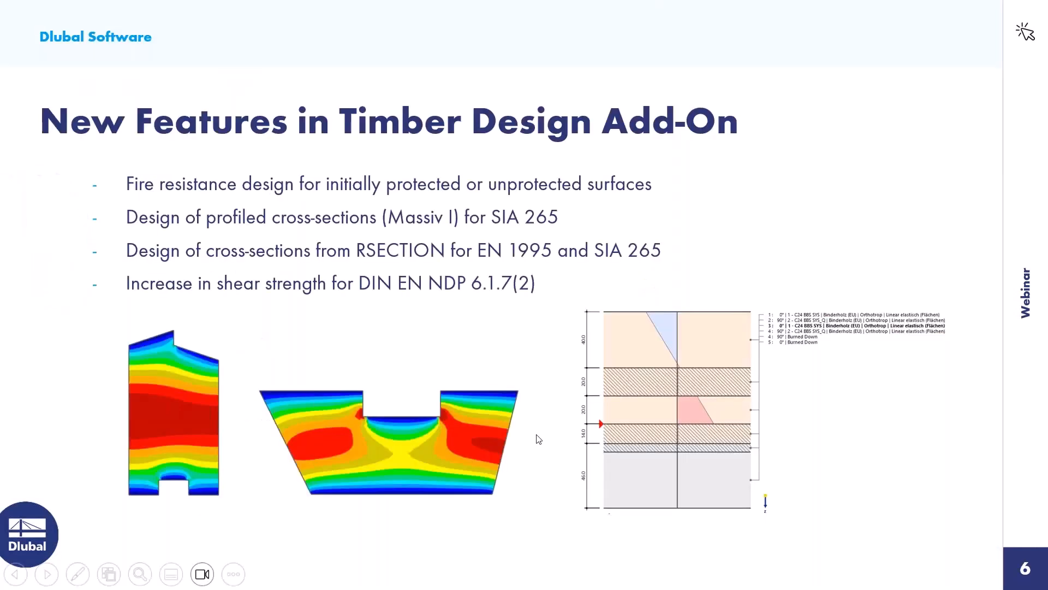